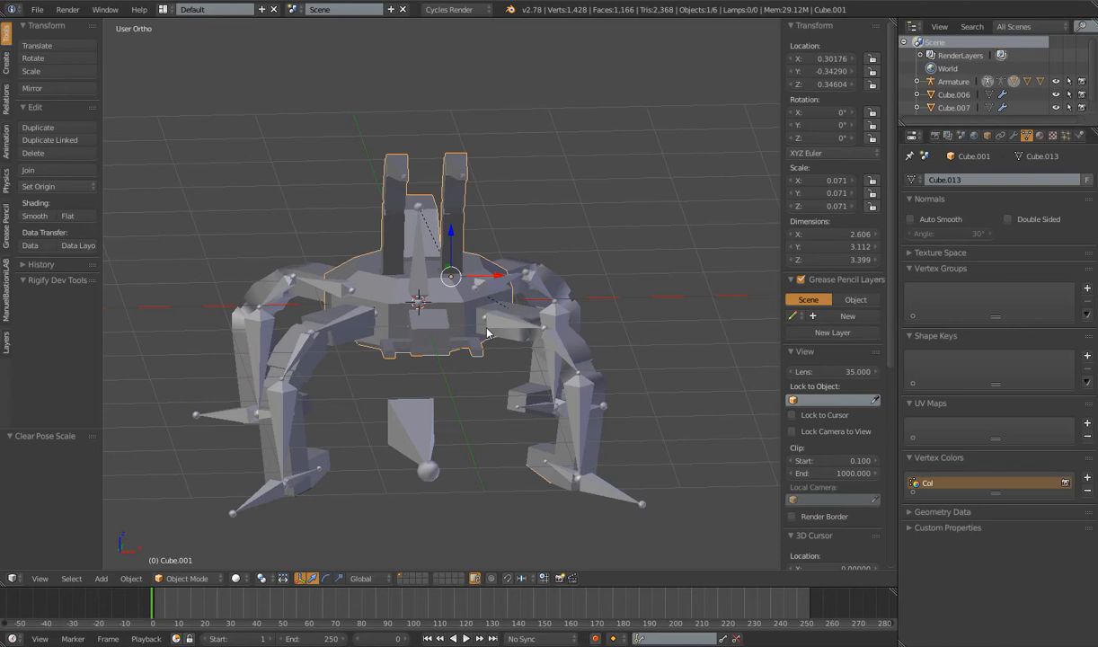
pyautogui.rightClick(404, 255)
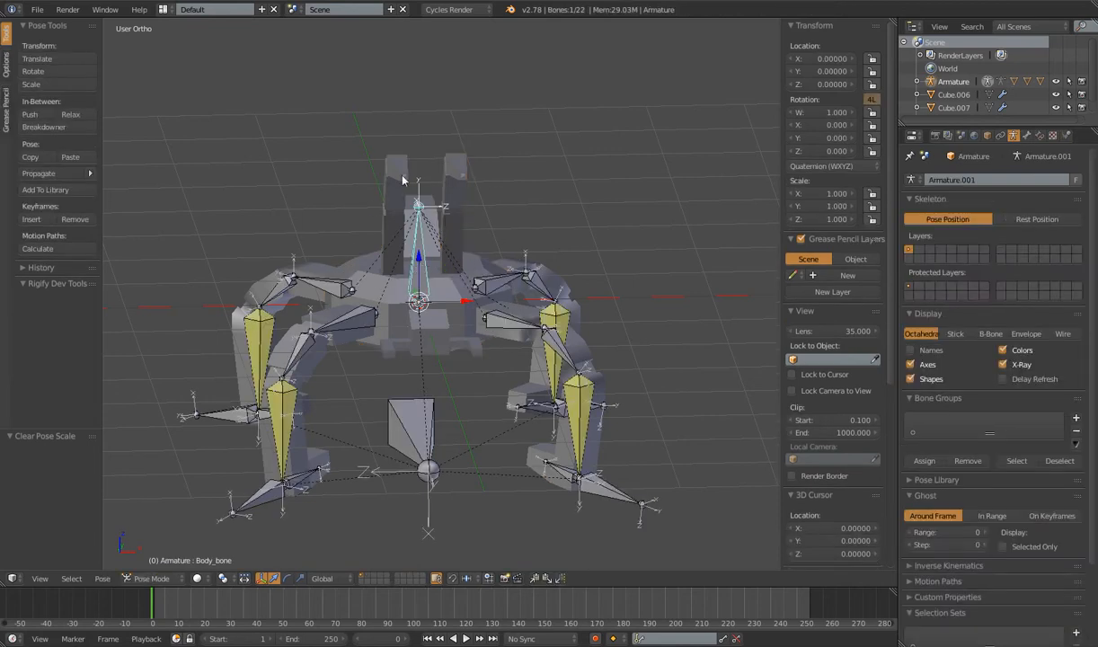
pyautogui.rightClick(342, 280)
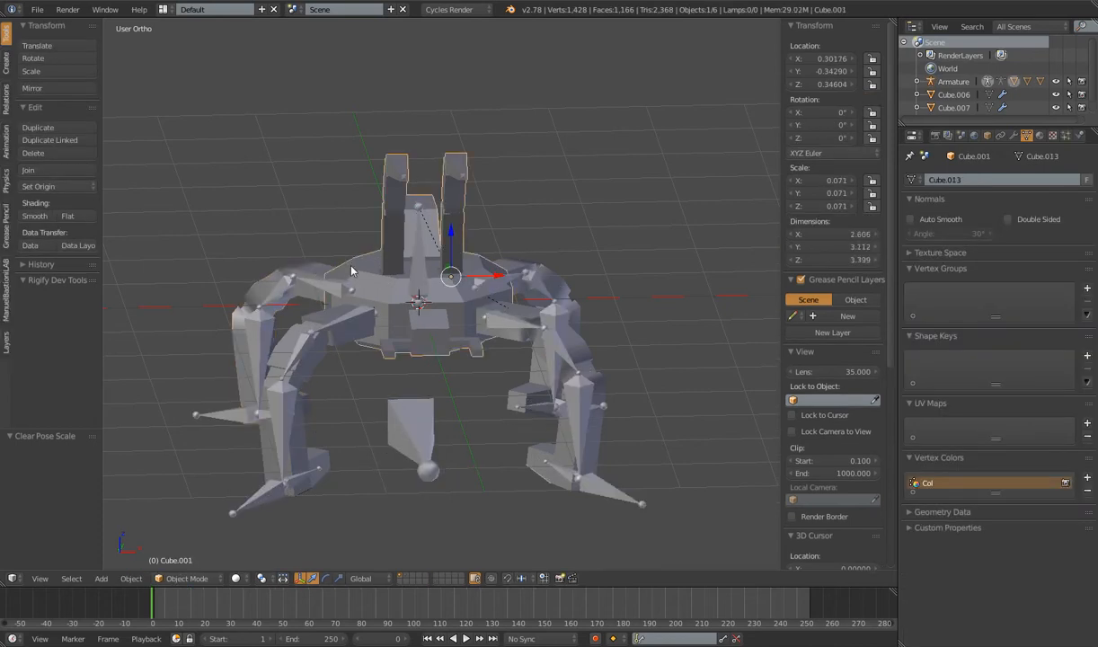
pyautogui.scroll(-3, 353, 274)
pyautogui.moveTo(388, 286); pyautogui.dragTo(512, 333, button='middle')
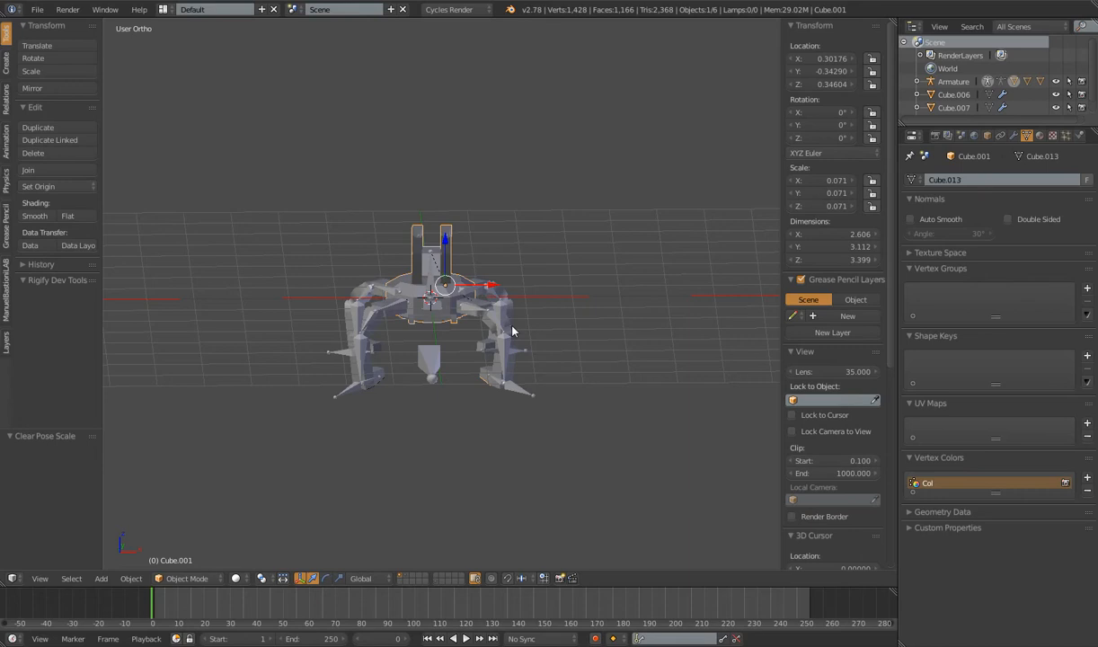
pyautogui.rightClick(512, 332)
pyautogui.scroll(2, 499, 315)
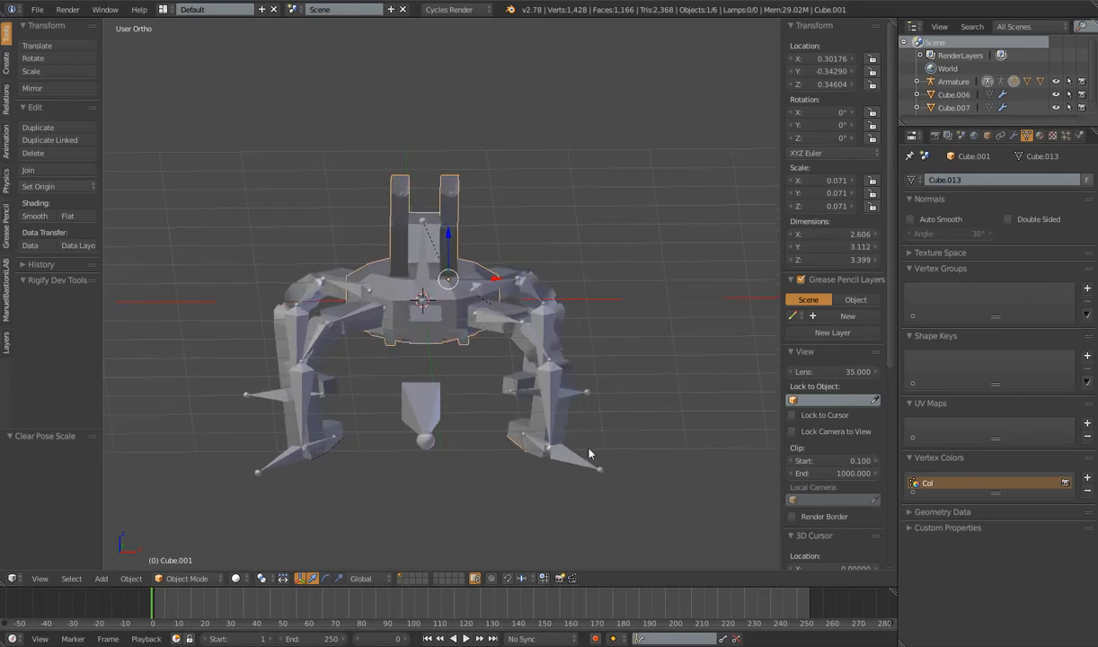
# Test the rig in Pose Mode by trial-moving the front foot IK bone, the root bone below the body and the body bone.
pyautogui.hotkey('ctrl', 'Tab')
pyautogui.press('g')
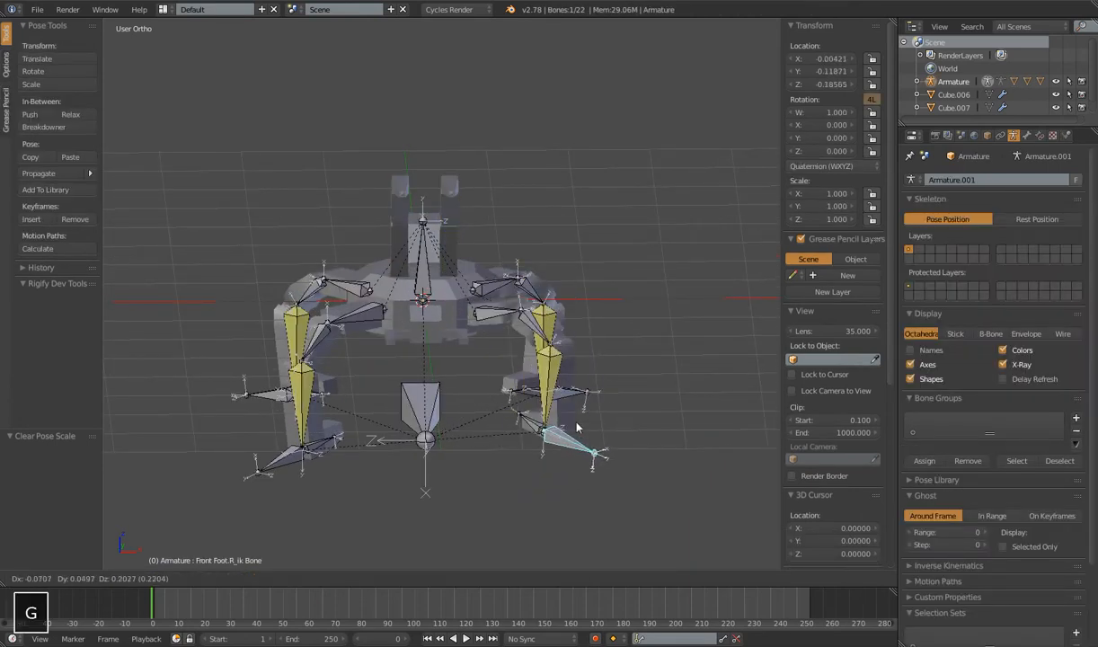
pyautogui.rightClick(532, 350)
pyautogui.rightClick(416, 400)
pyautogui.press('g')
pyautogui.rightClick(357, 365)
pyautogui.press('g')
pyautogui.rightClick(423, 323)
pyautogui.rightClick(412, 261)
pyautogui.press('g')
pyautogui.rightClick(459, 306)
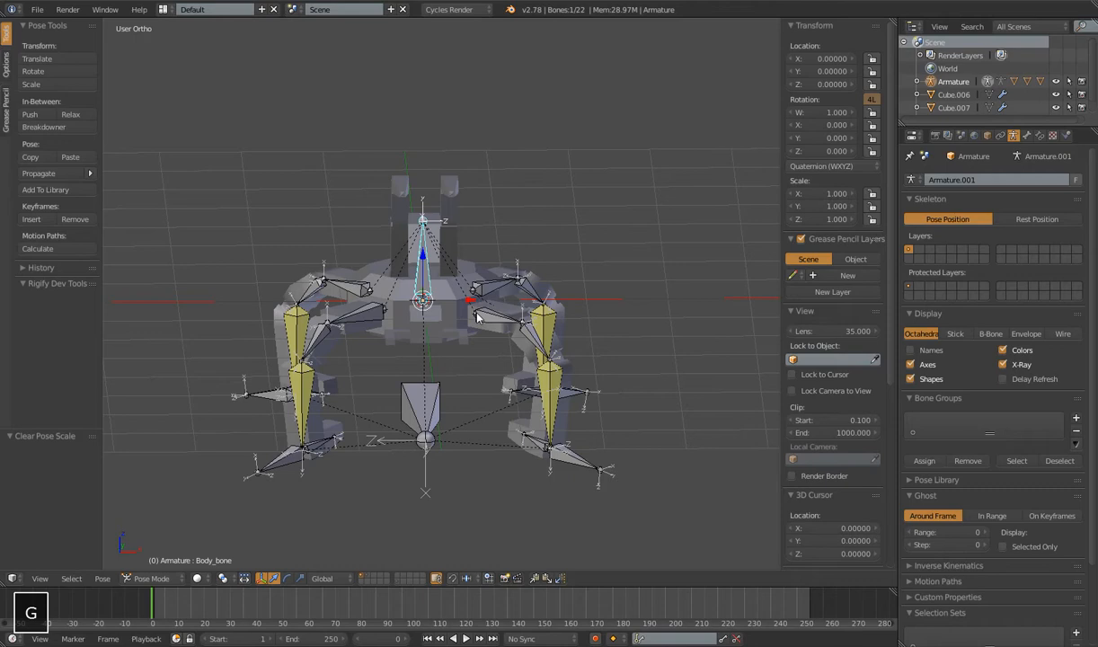
# Duplicate the robot's body and front leg meshes in place and move the copies to layer 11.
pyautogui.rightClick(456, 290)
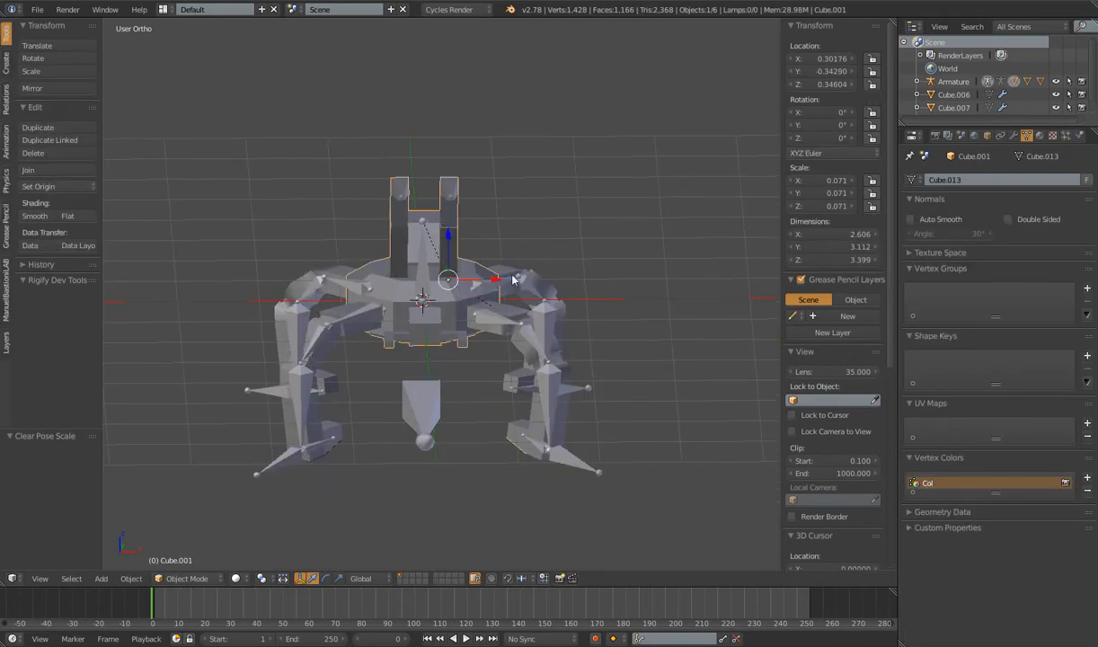
pyautogui.keyDown('shift'); pyautogui.rightClick(482, 324); pyautogui.keyUp('shift')
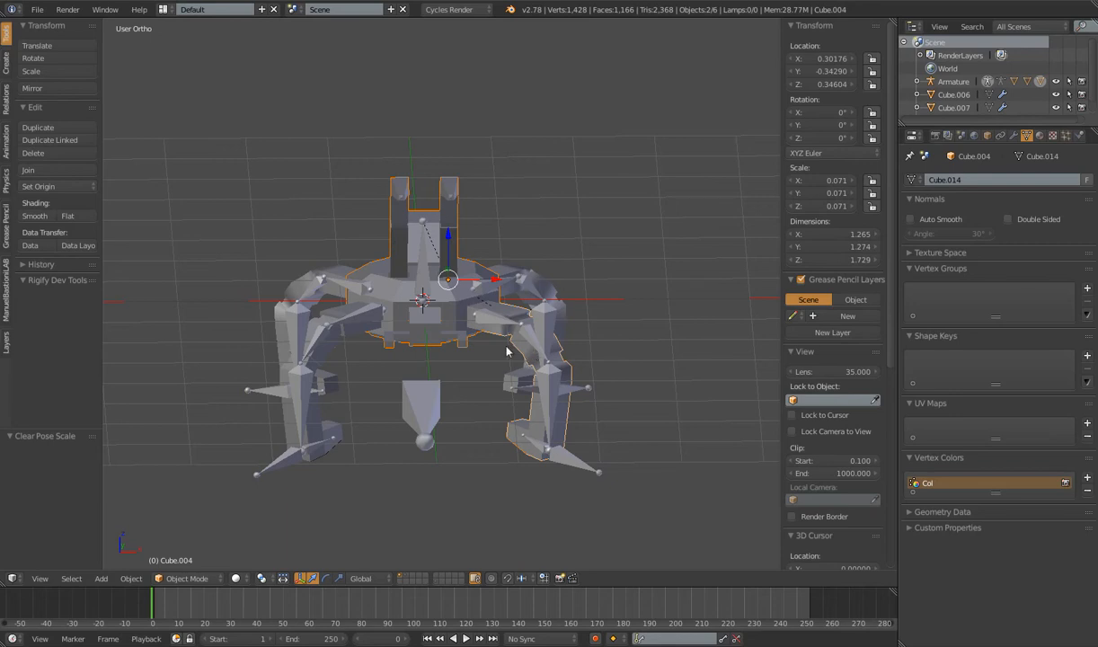
pyautogui.hotkey('shift', 'd')
pyautogui.rightClick(440, 373)
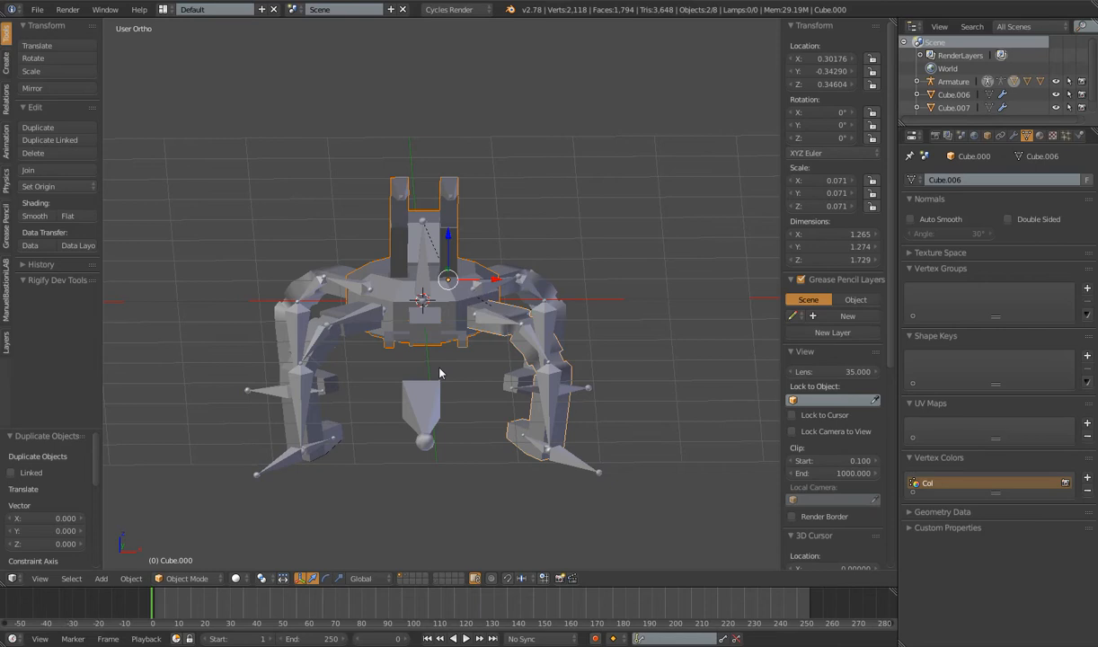
pyautogui.press('m')
pyautogui.click(600, 378)
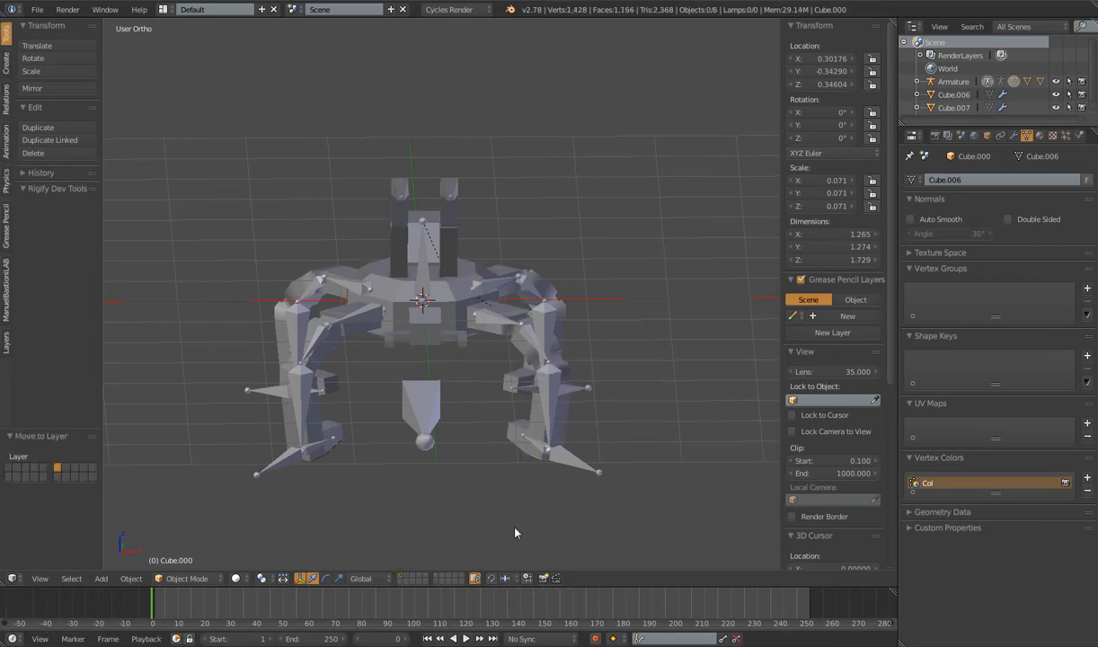
# Show only layer 11 and raise the copied body and leg by about 1.576 along Z, resting the foot on the ground line.
pyautogui.click(439, 578)
pyautogui.scroll(2, 461, 397)
pyautogui.scroll(-2, 462, 396)
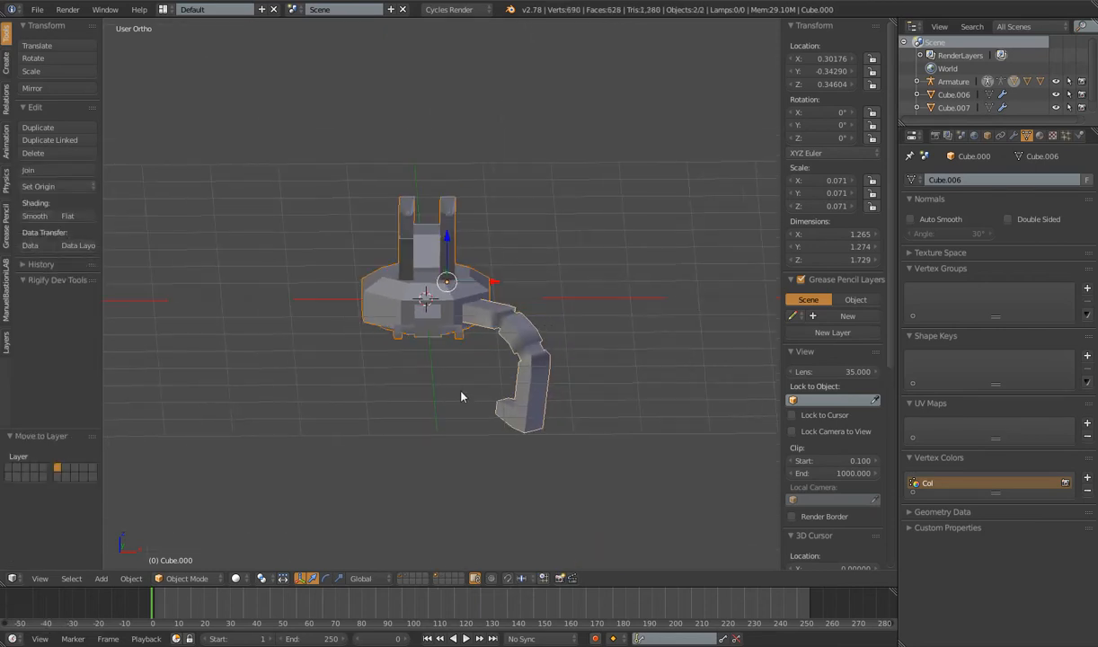
pyautogui.press('KP_1')
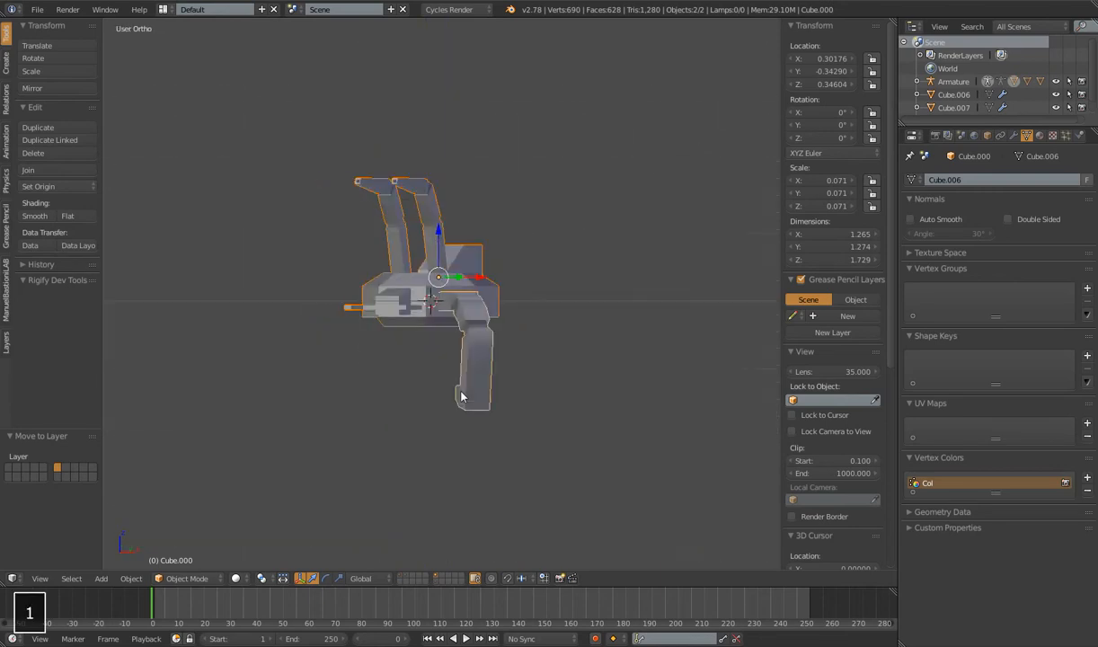
pyautogui.moveTo(549, 385); pyautogui.dragTo(526, 407, button='middle')
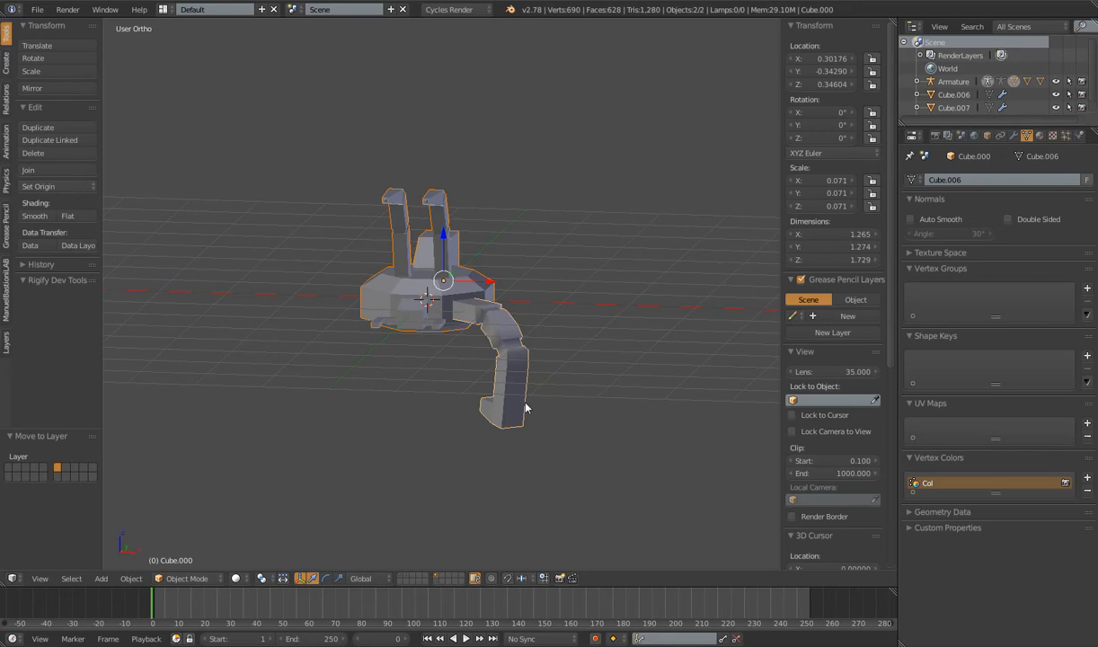
pyautogui.press('KP_1')
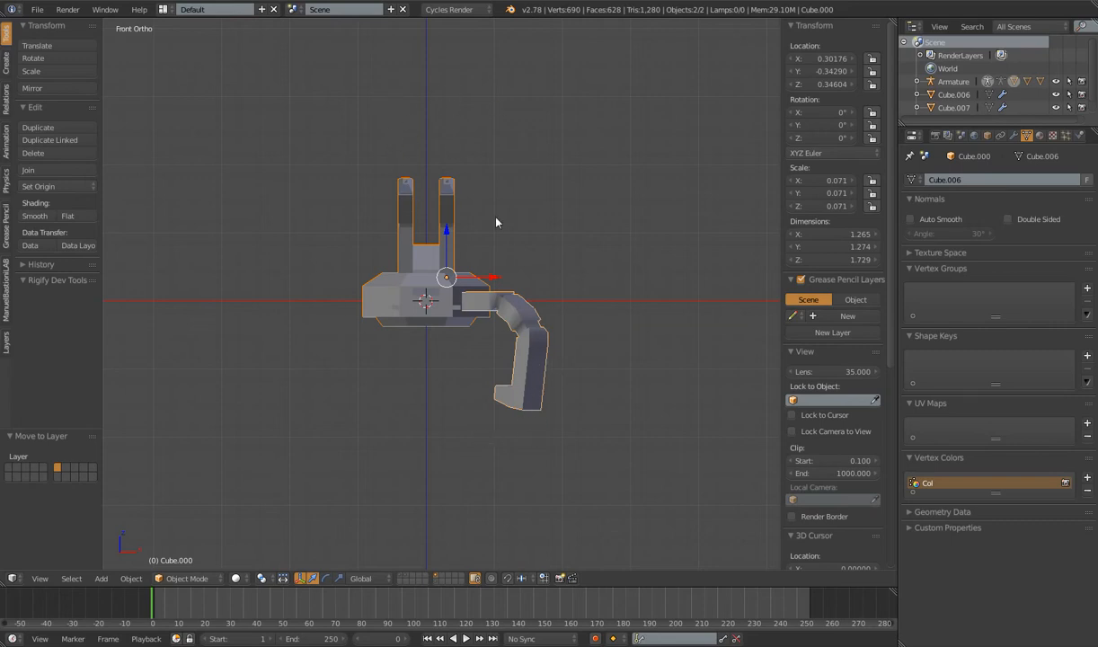
pyautogui.press('g')
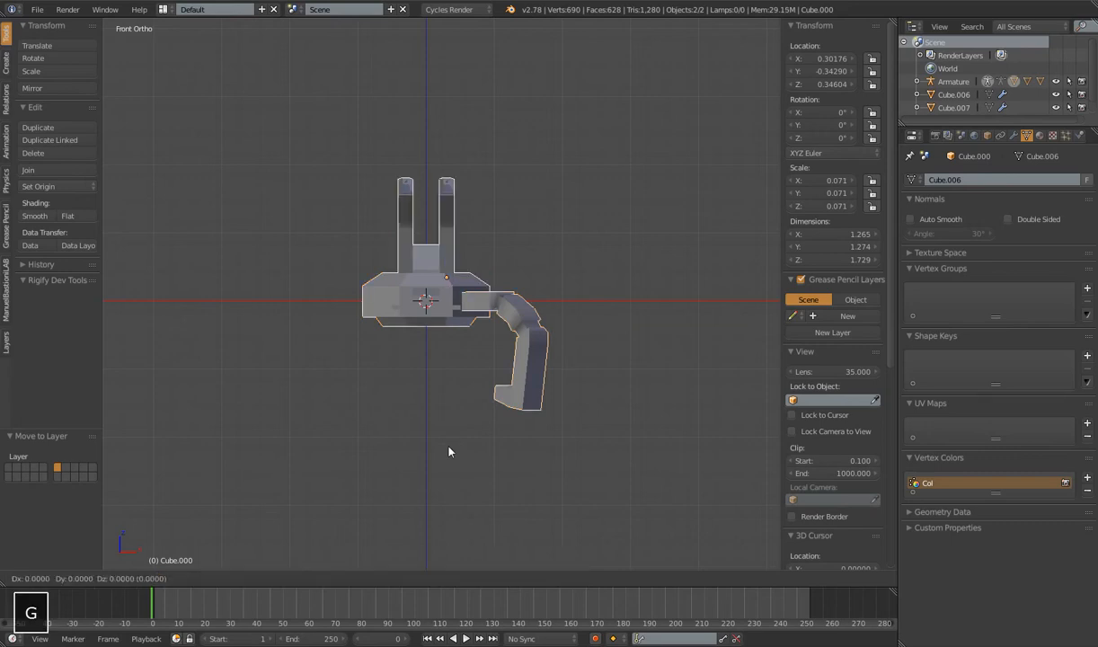
pyautogui.press('z')
pyautogui.click(441, 344)
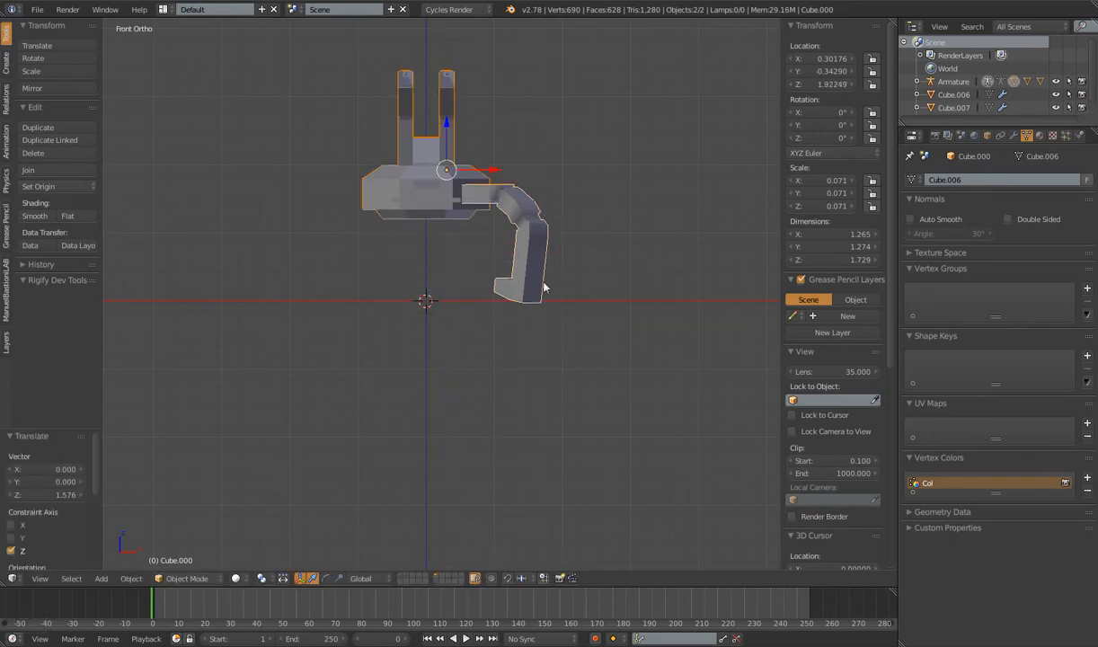
# Examine the raised body and leg from the front, the right side and several angled views.
pyautogui.moveTo(490, 309); pyautogui.dragTo(425, 290, button='middle')
pyautogui.press('KP_3')
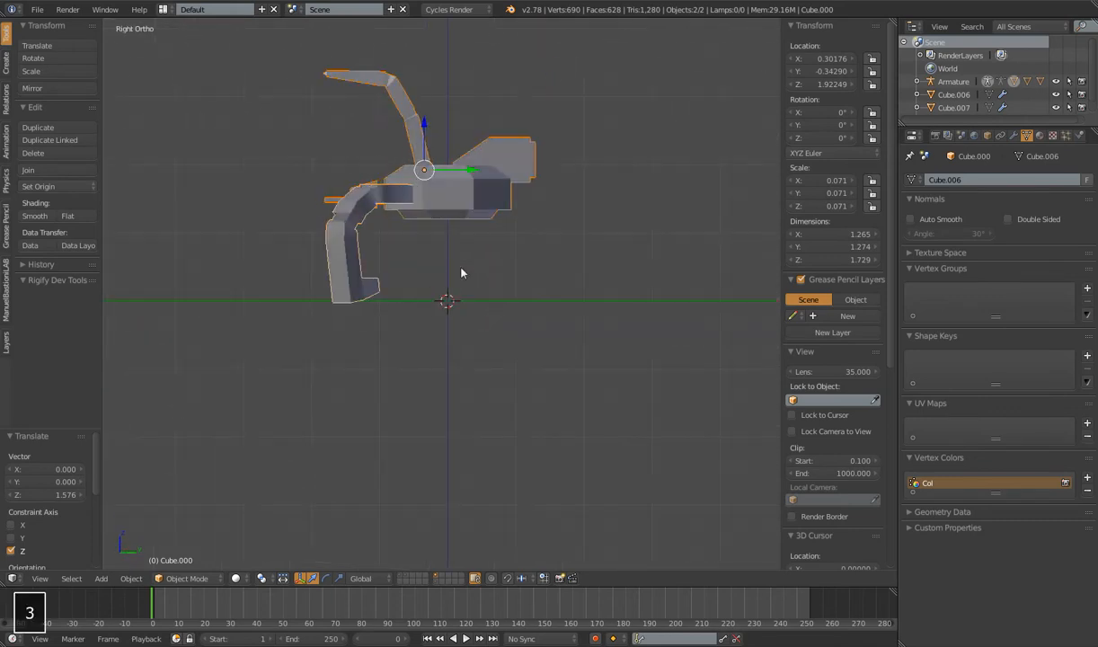
pyautogui.press('KP_1')
pyautogui.scroll(-2, 451, 288)
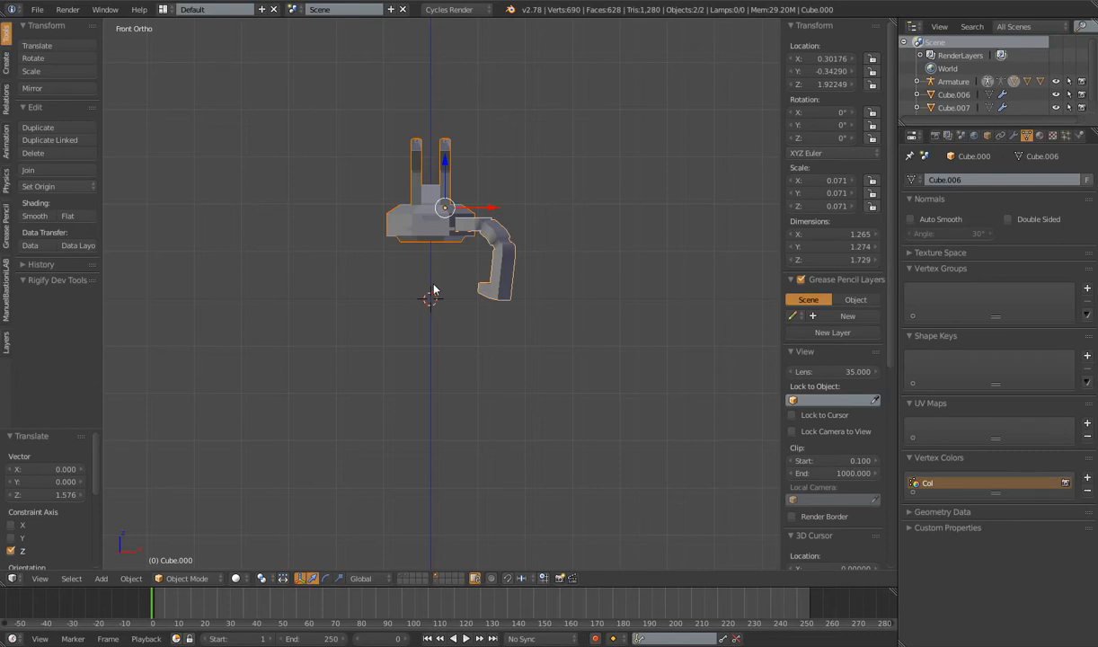
pyautogui.moveTo(463, 293); pyautogui.dragTo(373, 253, button='middle')
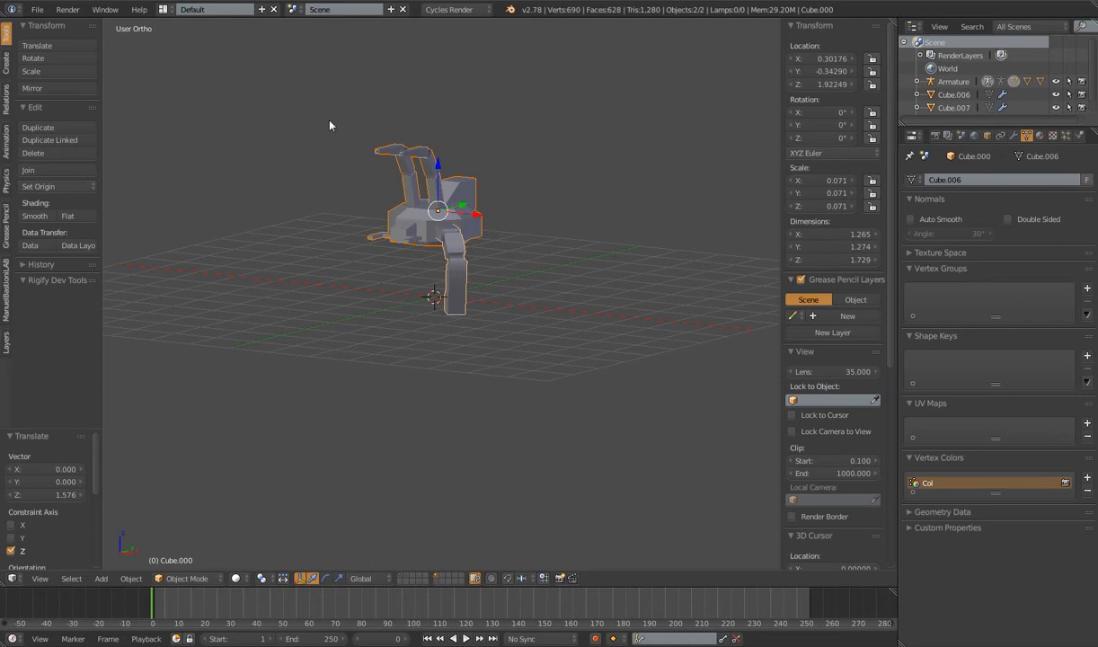
pyautogui.moveTo(442, 318); pyautogui.dragTo(680, 256, button='middle')
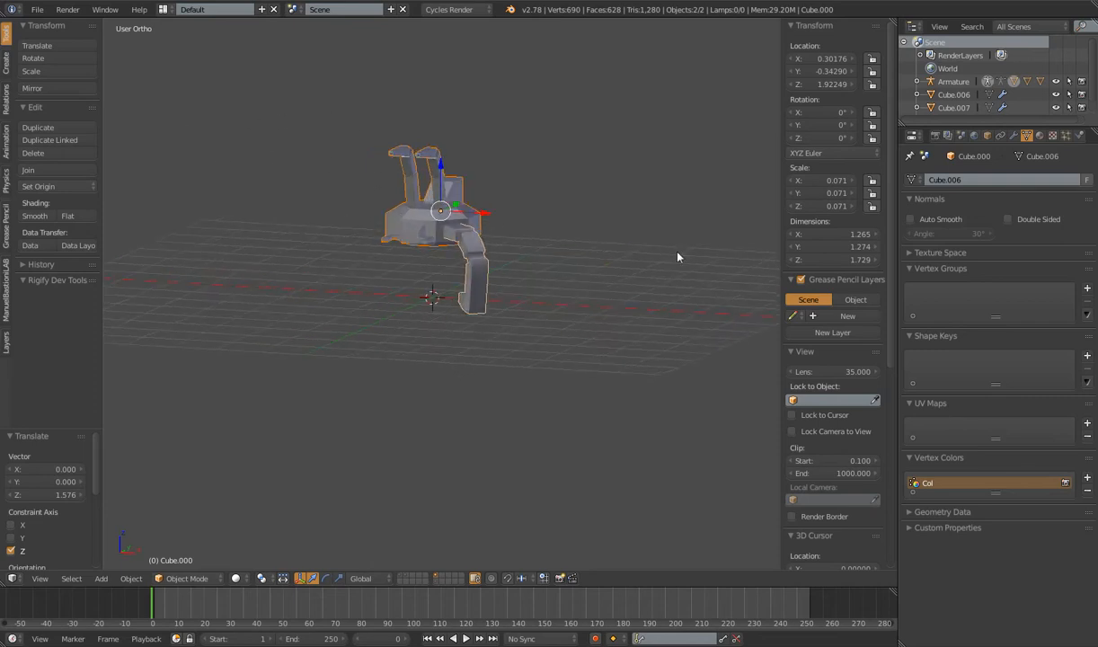
pyautogui.moveTo(531, 286); pyautogui.dragTo(543, 286, button='middle')
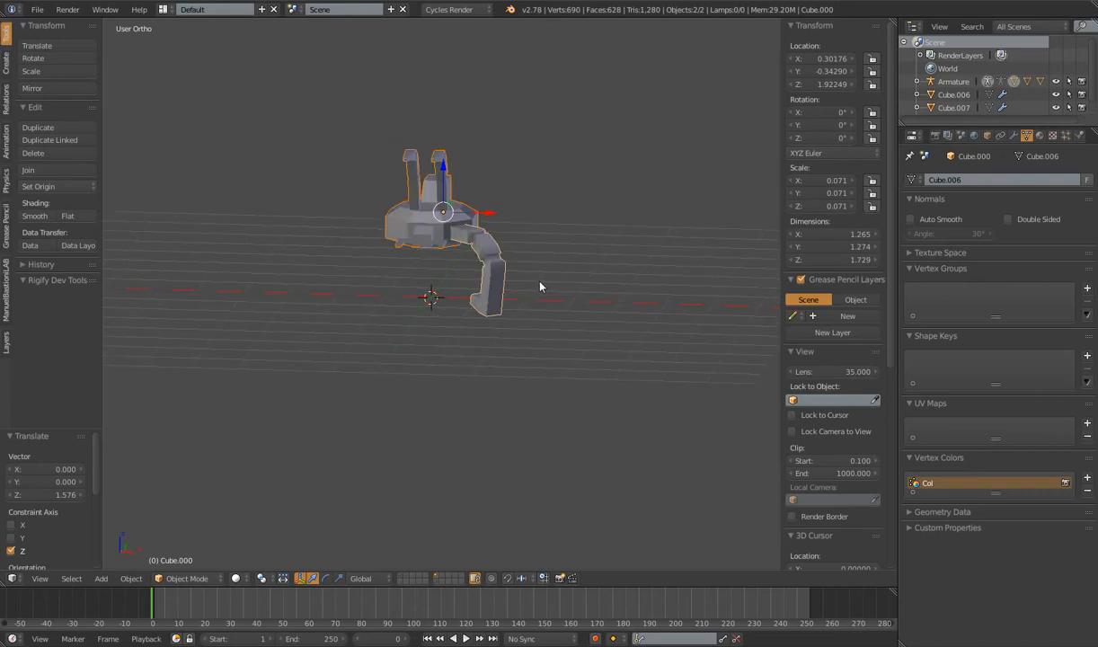
pyautogui.press('1')
pyautogui.press('3')
pyautogui.press('1')
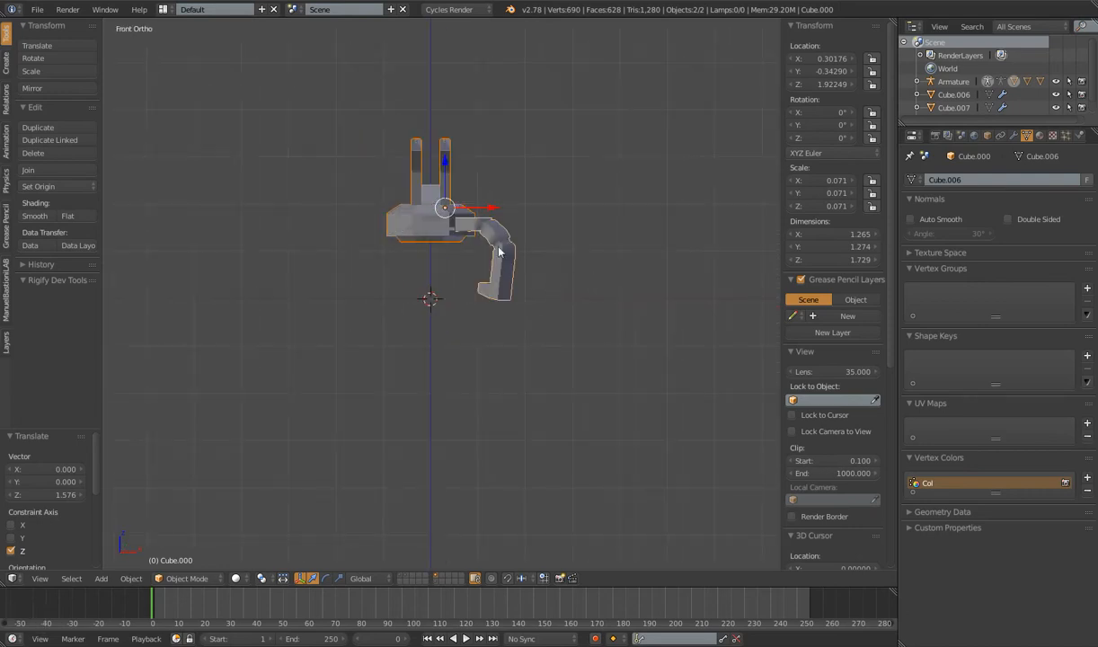
# Remove doubles from all vertices of the copied body mesh in Edit Mode, with selection not limited to visible geometry.
pyautogui.rightClick(406, 204)
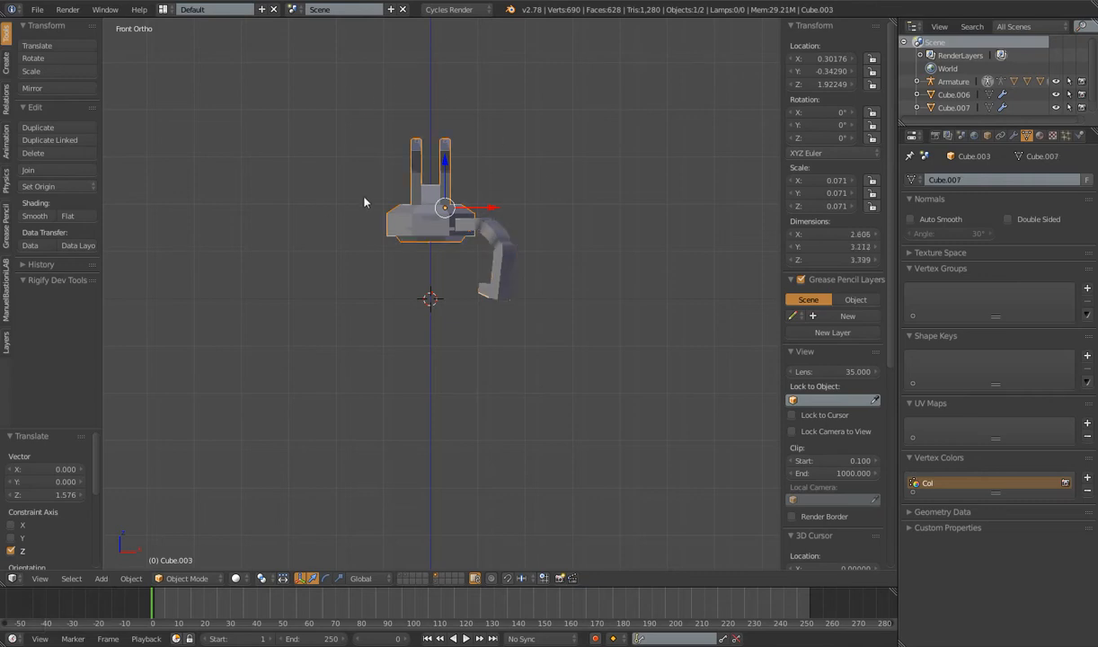
pyautogui.keyDown('shift'); pyautogui.moveTo(569, 266); pyautogui.dragTo(546, 332, button='middle'); pyautogui.keyUp('shift')
pyautogui.scroll(3, 543, 333)
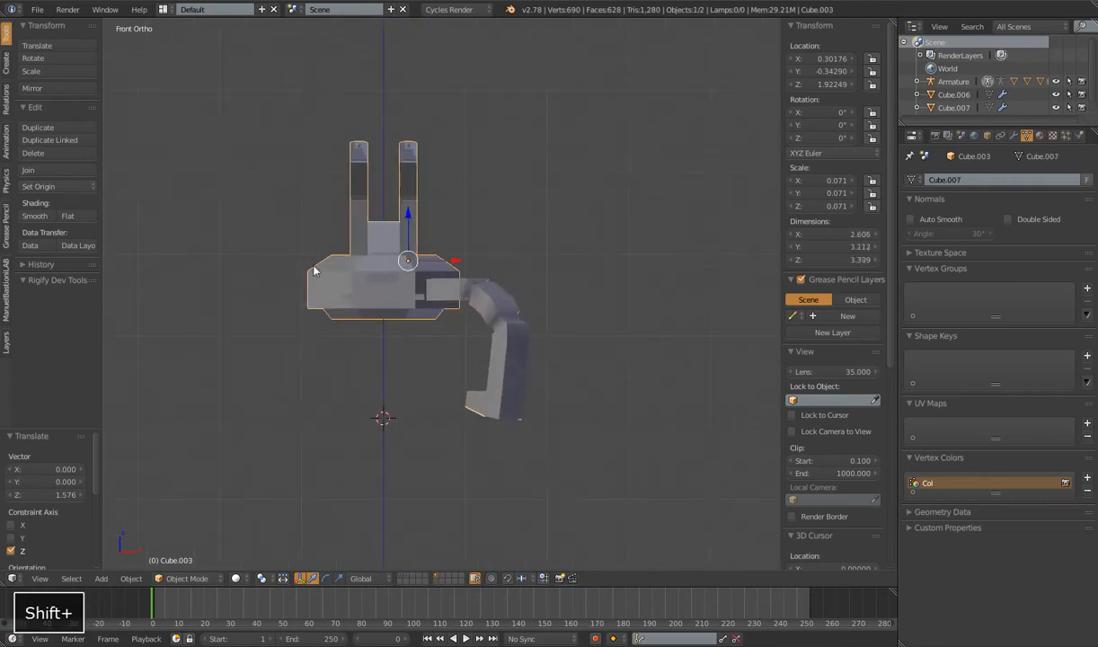
pyautogui.scroll(-4, 418, 283)
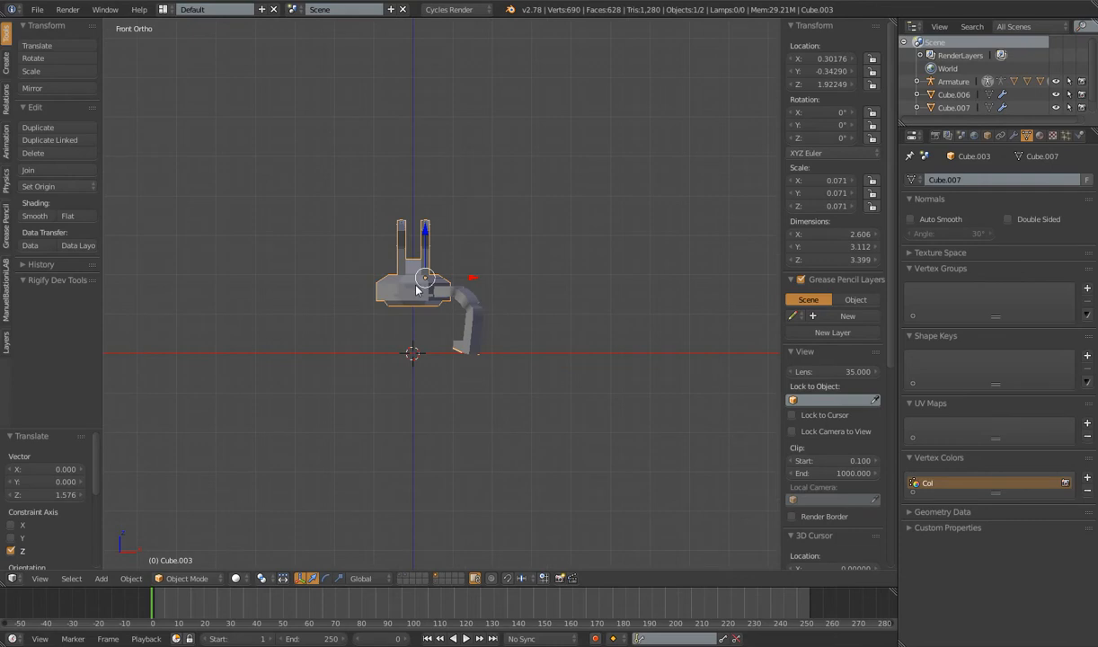
pyautogui.press('Tab')
pyautogui.click(414, 580)
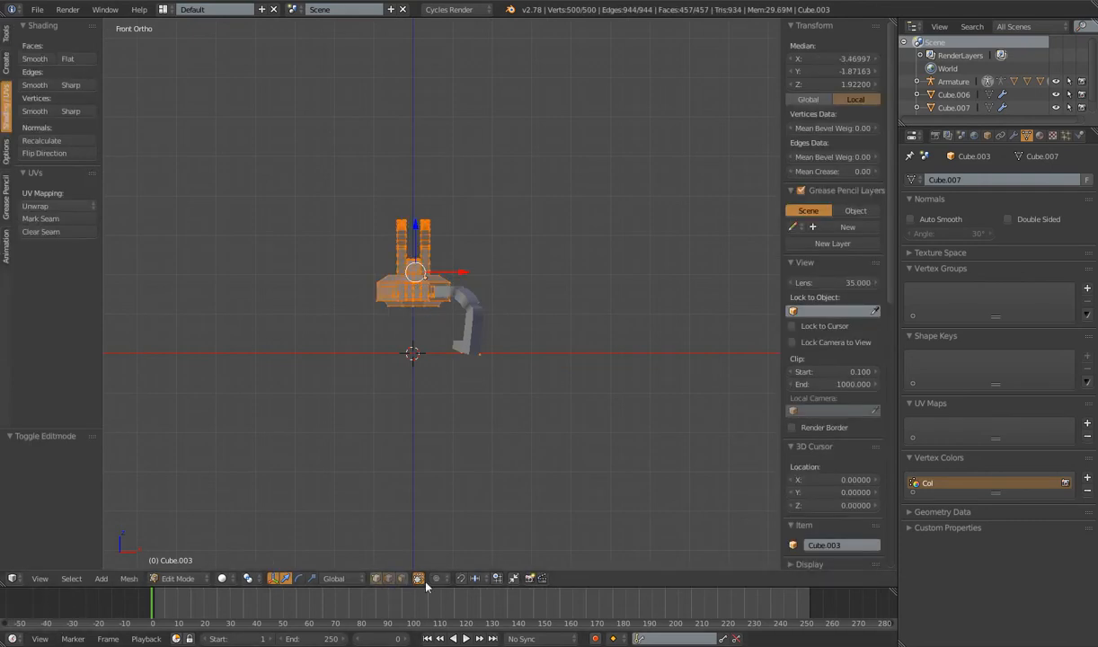
pyautogui.press('a')
pyautogui.press('a')
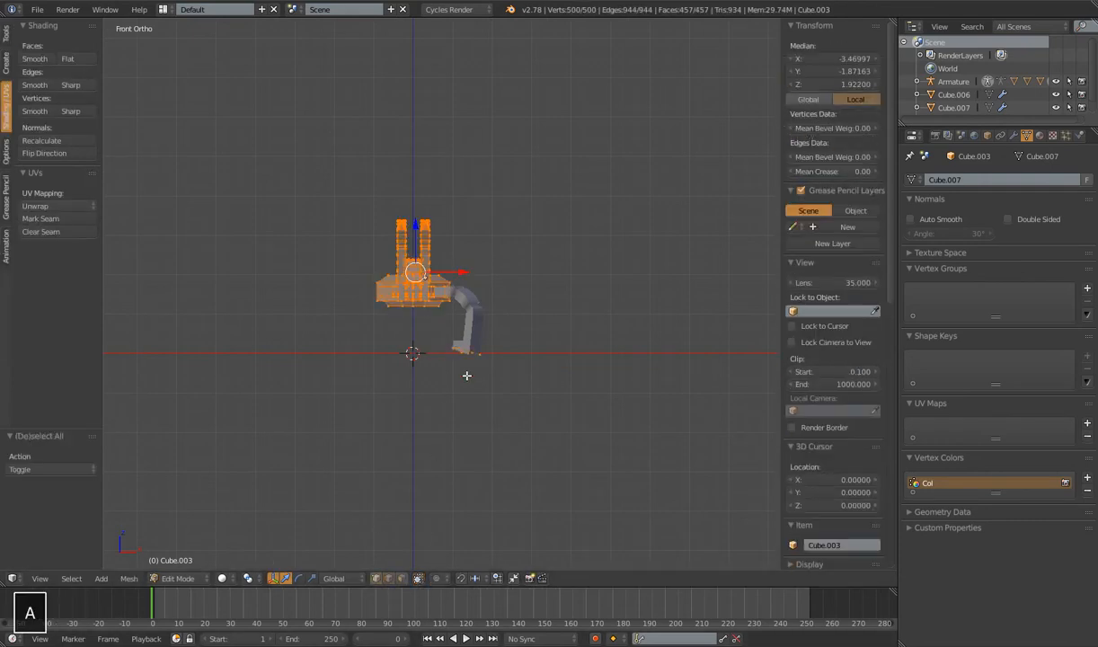
pyautogui.click(5, 42)
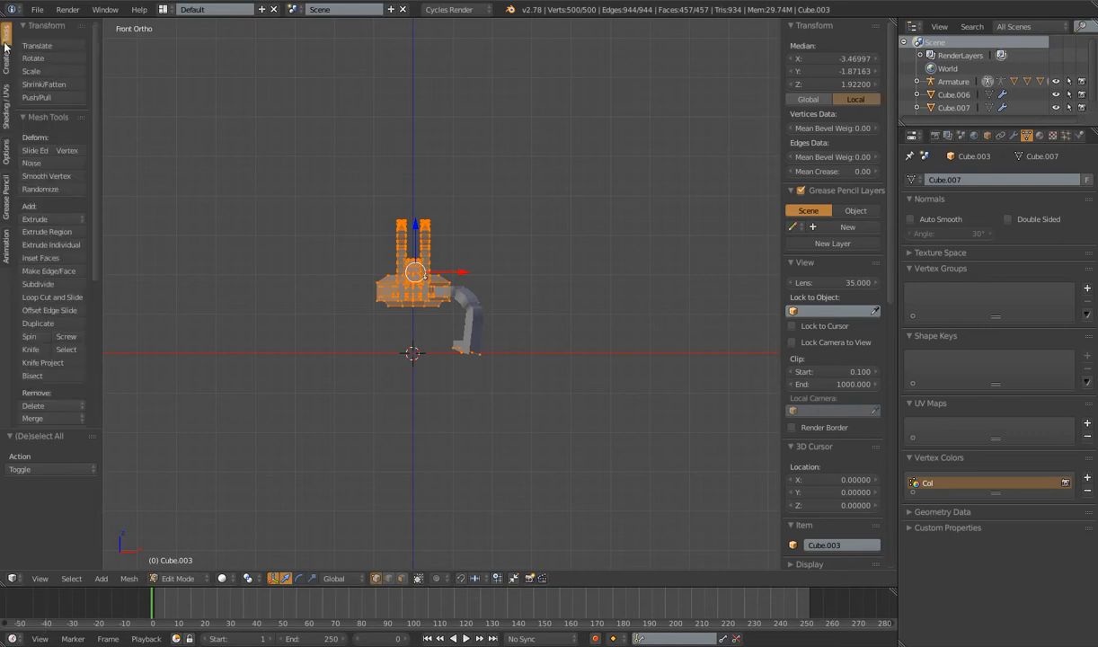
pyautogui.scroll(-3, 54, 396)
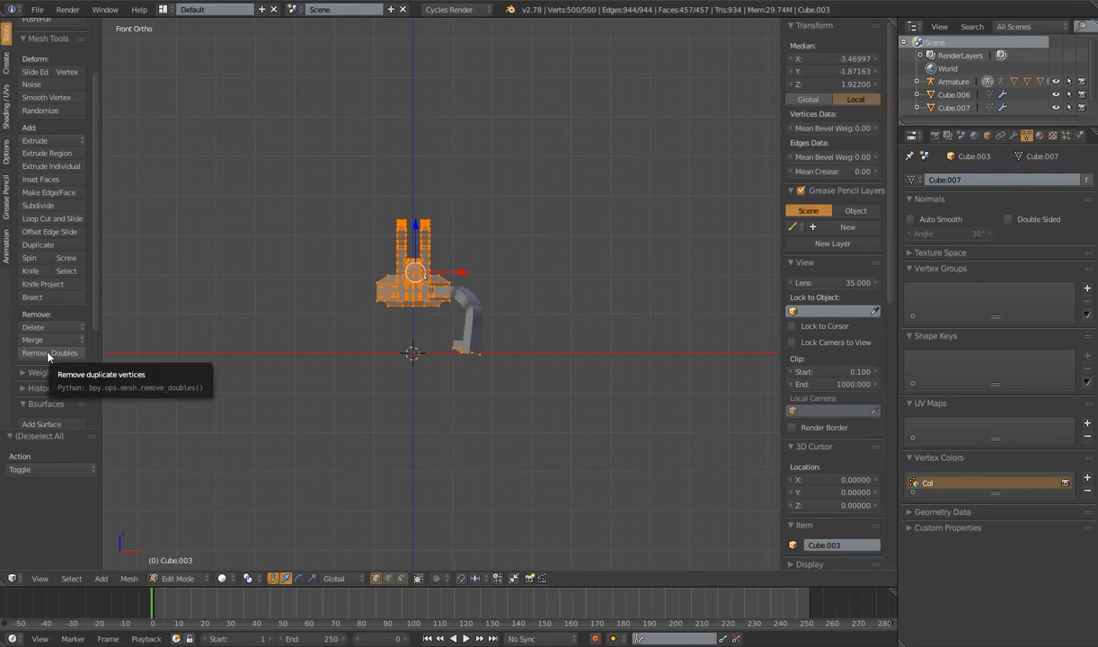
pyautogui.click(48, 353)
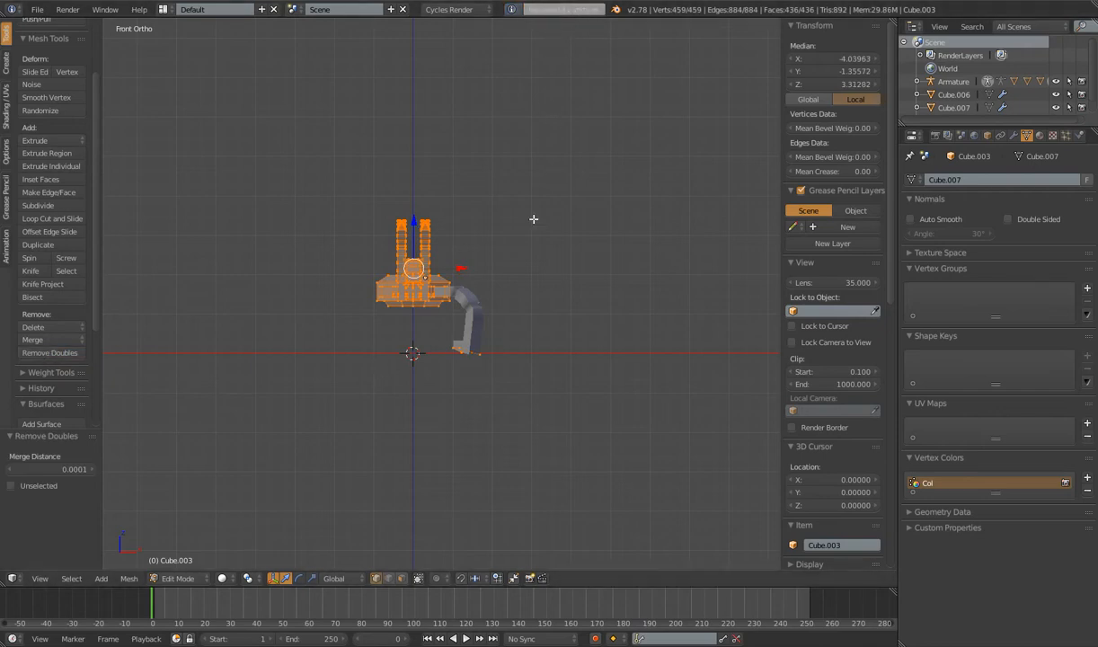
# Delete the stray body-mesh vertices around the bottom of the foot.
pyautogui.moveTo(532, 213); pyautogui.dragTo(516, 276, button='middle')
pyautogui.scroll(4, 516, 276)
pyautogui.moveTo(384, 350); pyautogui.dragTo(388, 288, button='middle')
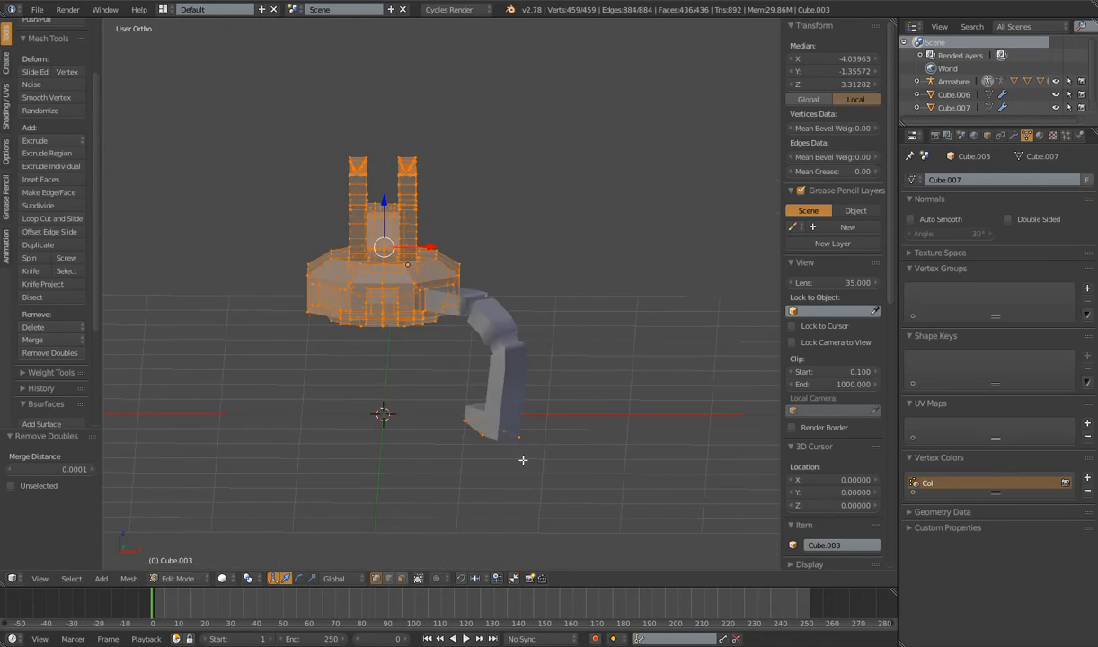
pyautogui.press('a')
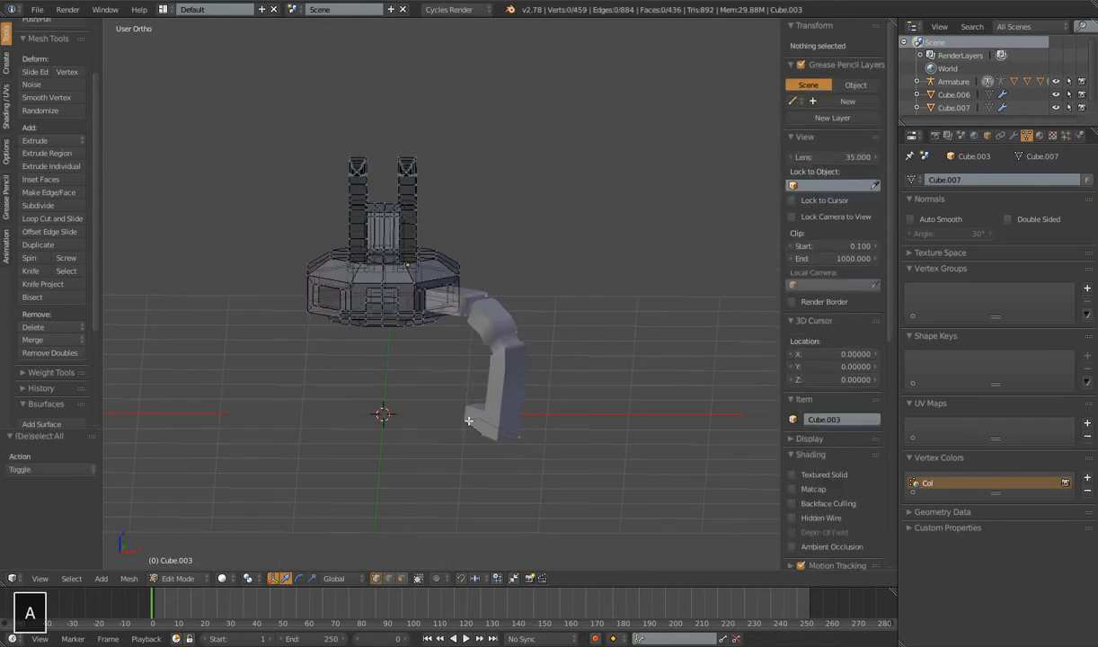
pyautogui.press('v')
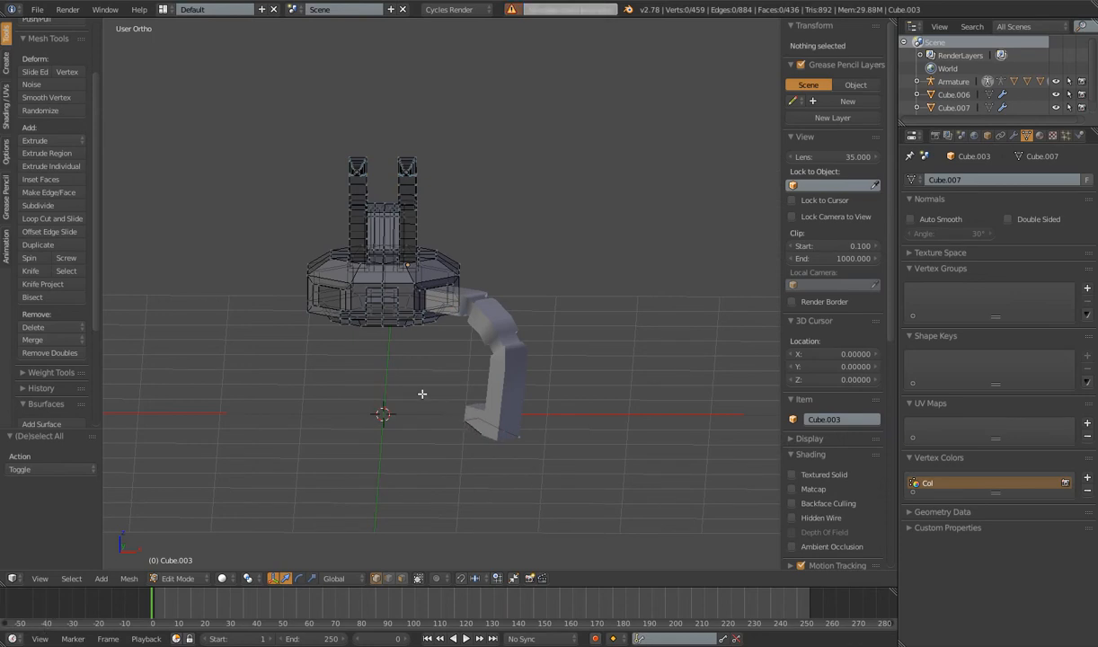
pyautogui.press('b')
pyautogui.moveTo(426, 406); pyautogui.dragTo(576, 523)
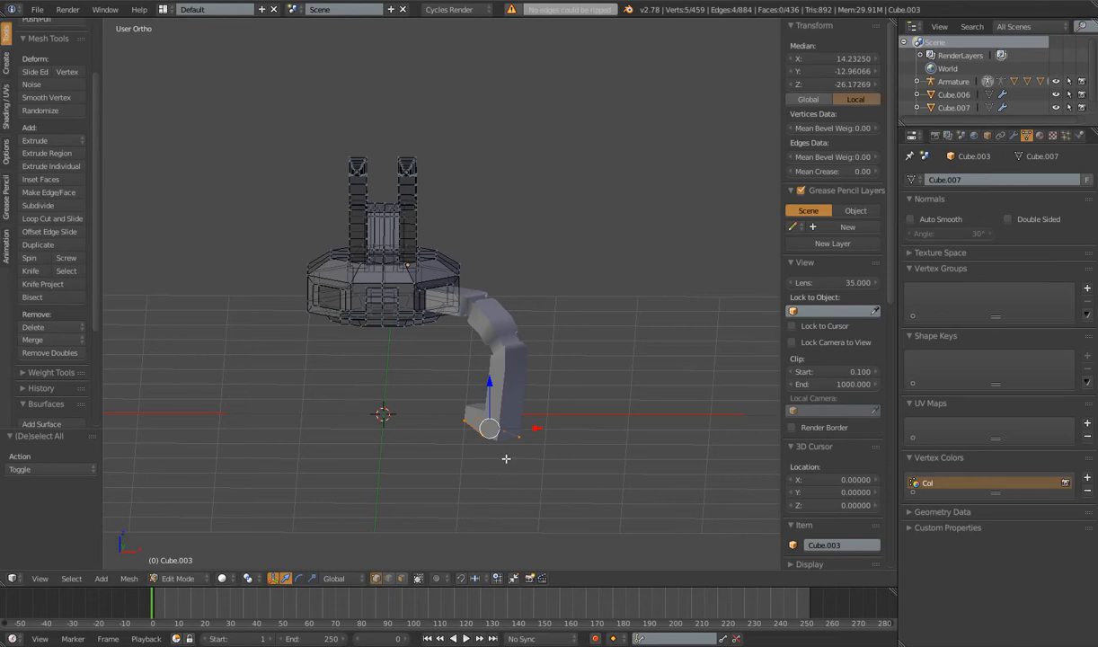
pyautogui.press('x')
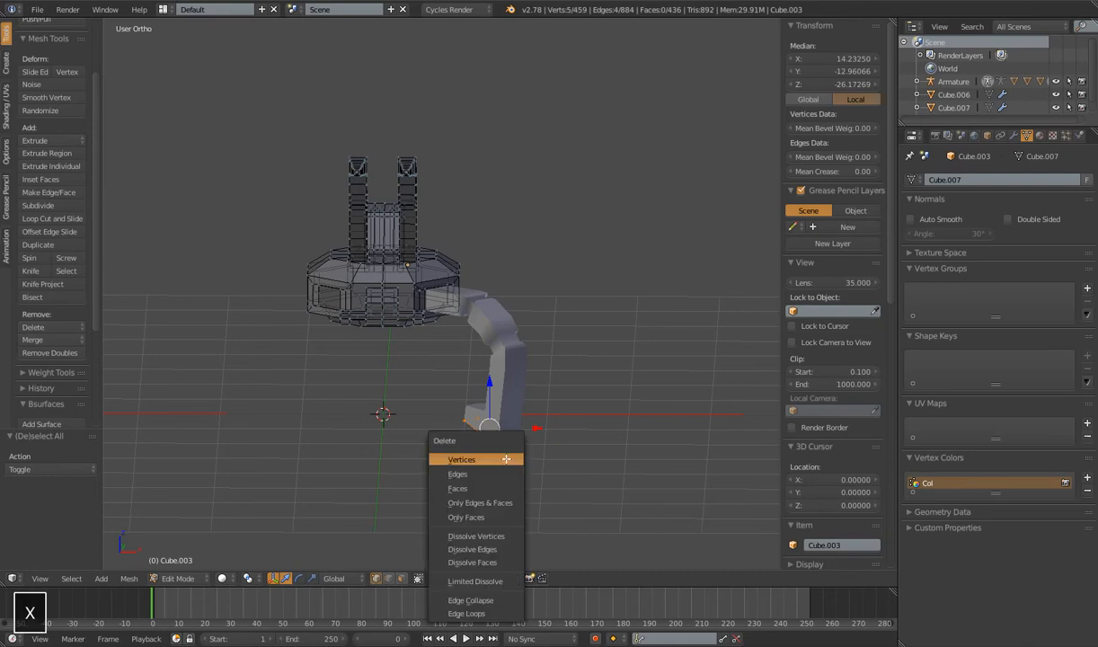
pyautogui.click(506, 462)
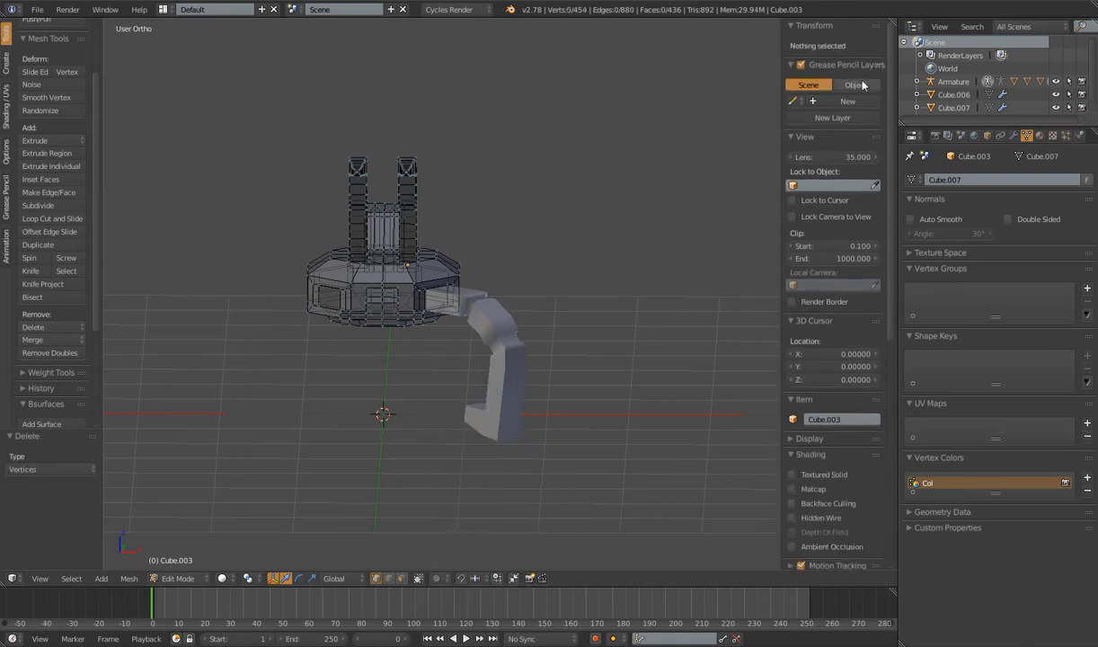
# Display the body mesh's face normals at a size of about 1.08.
pyautogui.scroll(-8, 855, 165)
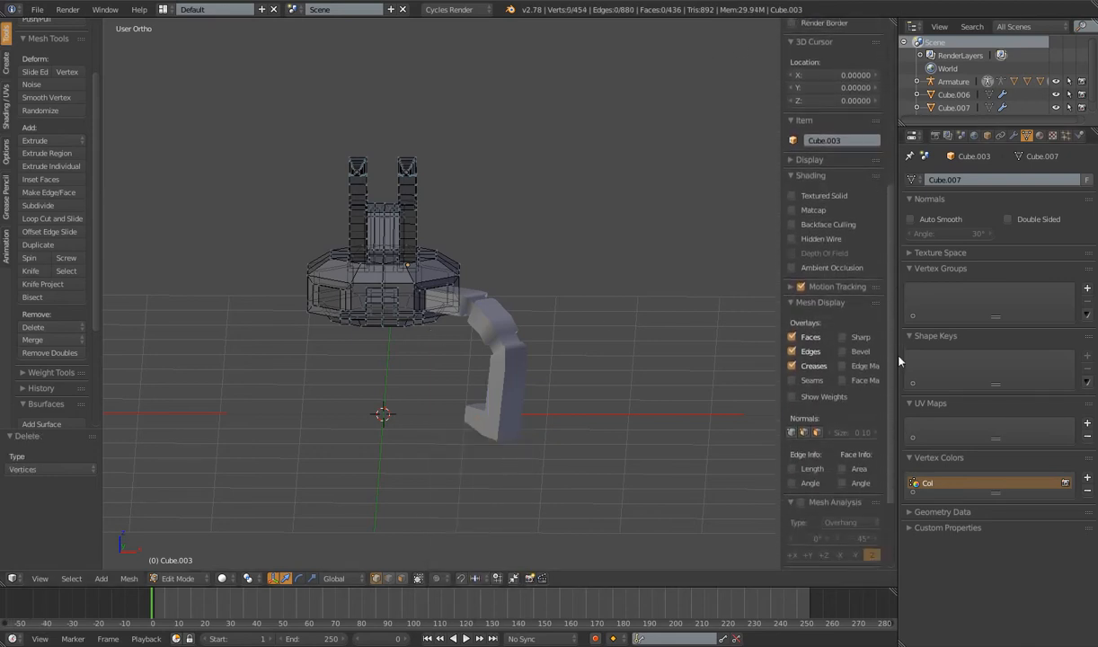
pyautogui.keyDown('shift'); pyautogui.click(818, 428); pyautogui.keyUp('shift')
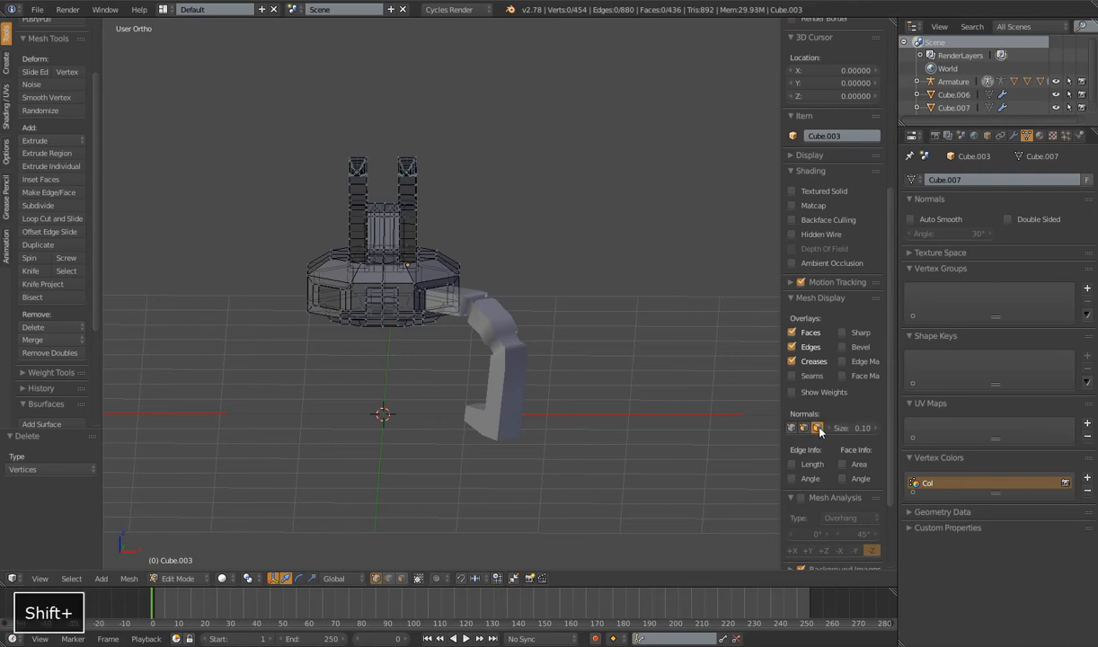
pyautogui.keyDown('shift'); pyautogui.moveTo(854, 429); pyautogui.dragTo(885, 429); pyautogui.keyUp('shift')
# Examine the direction of the body's face normals from several angles, and return to Object Mode.
pyautogui.moveTo(490, 310); pyautogui.dragTo(430, 325, button='middle')
pyautogui.scroll(4, 397, 333)
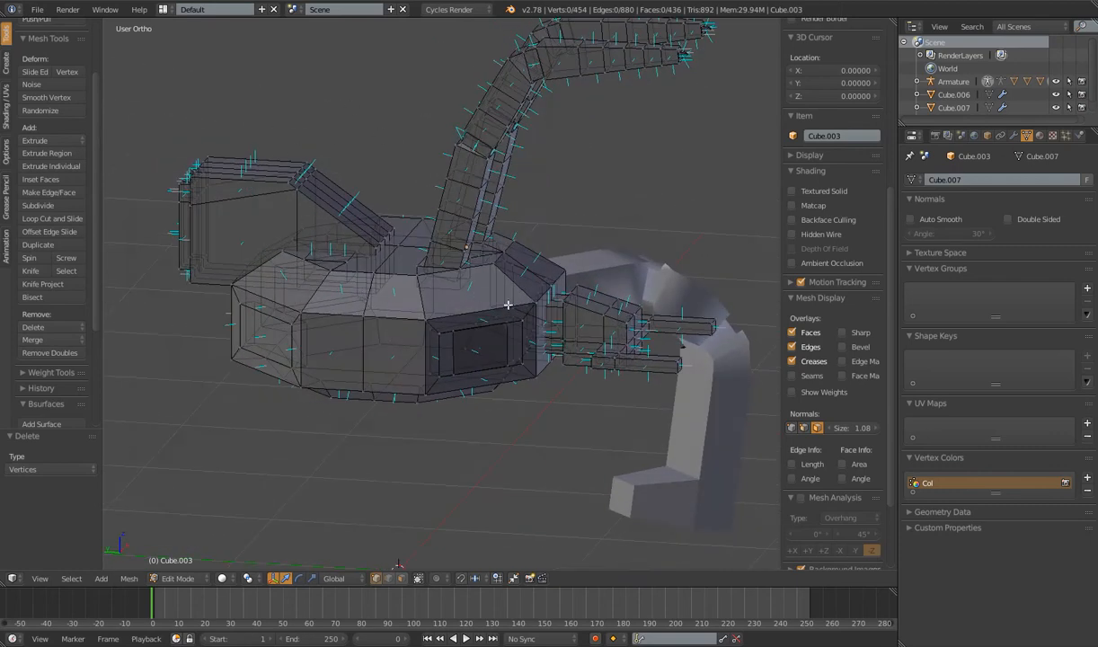
pyautogui.scroll(-4, 545, 333)
pyautogui.moveTo(545, 332); pyautogui.dragTo(464, 328, button='middle')
pyautogui.scroll(5, 394, 305)
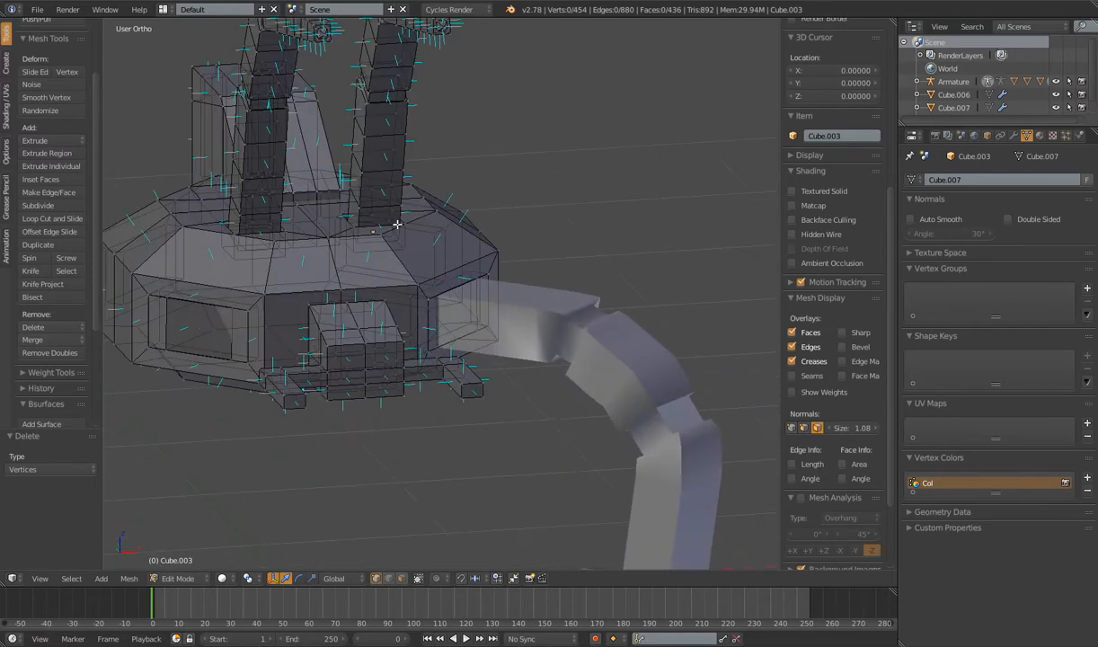
pyautogui.scroll(-5, 417, 315)
pyautogui.moveTo(403, 336); pyautogui.dragTo(508, 238, button='middle')
pyautogui.moveTo(484, 362); pyautogui.dragTo(423, 432, button='middle')
pyautogui.scroll(-3, 424, 432)
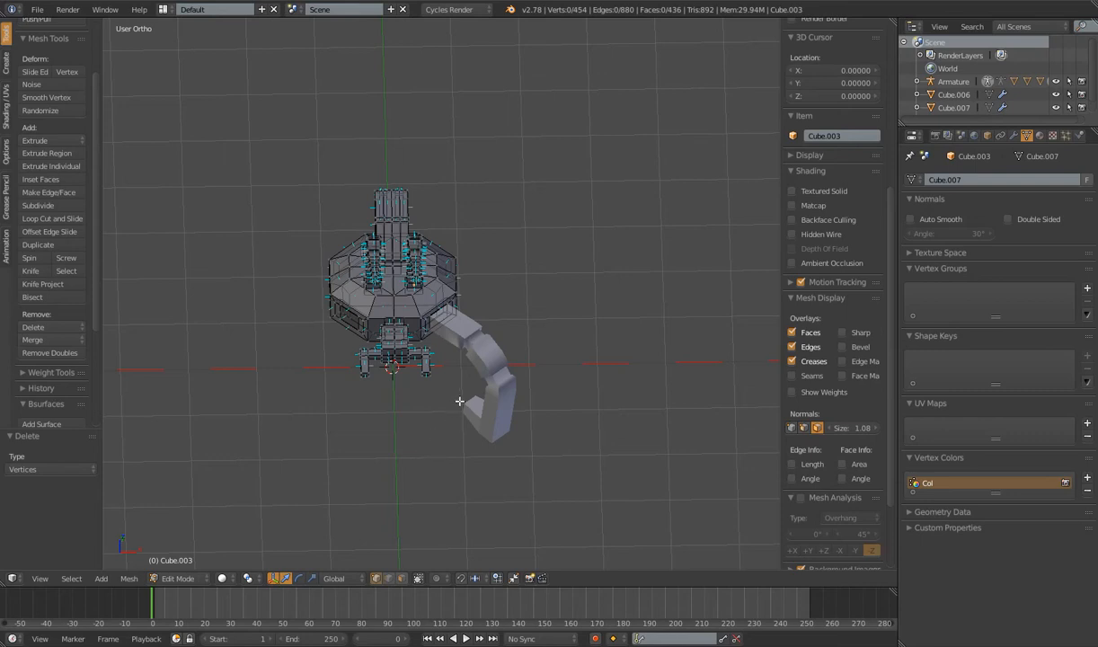
pyautogui.press('Tab')
pyautogui.moveTo(447, 382); pyautogui.dragTo(463, 363, button='middle')
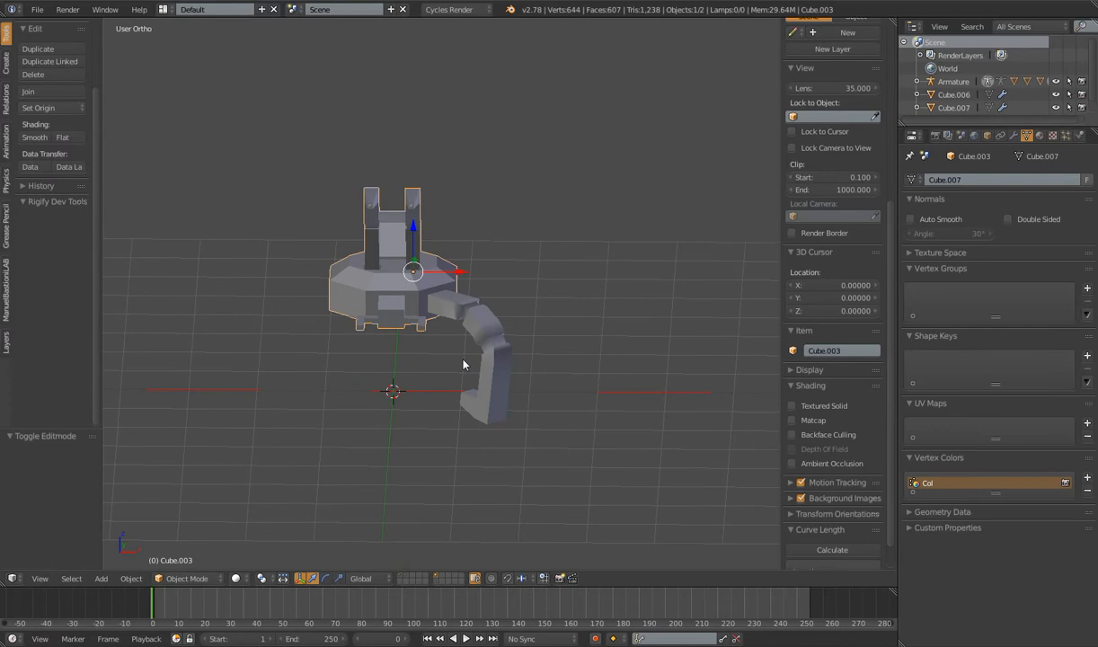
# Try clearing the body's location, rotation and scale while viewing it from the front.
pyautogui.press('1')
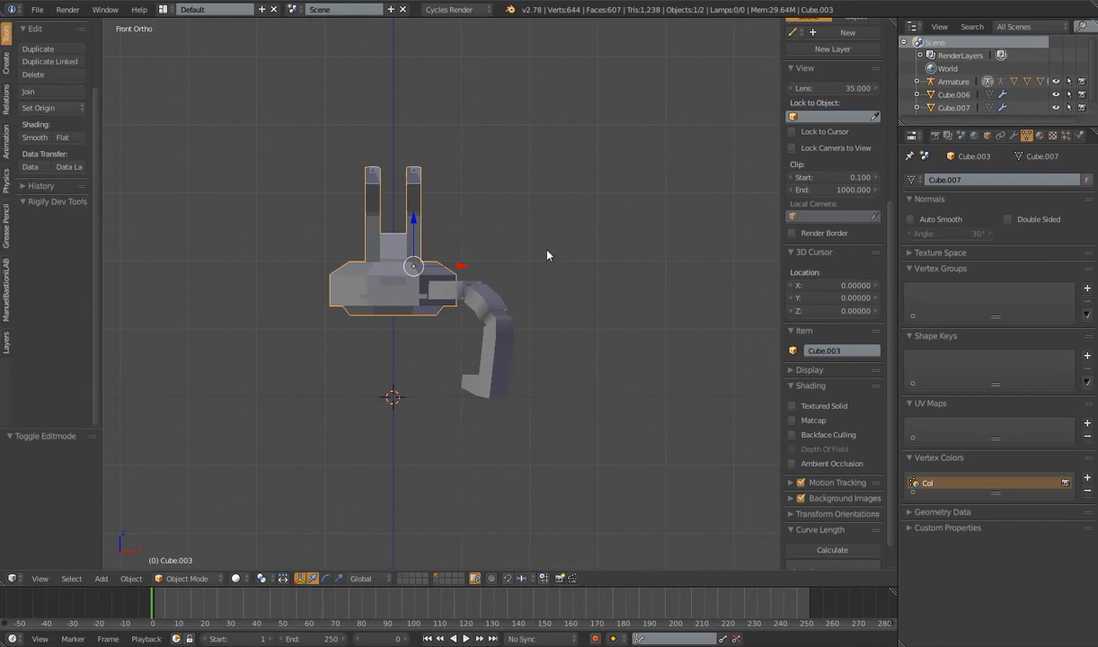
pyautogui.scroll(6, 888, 251)
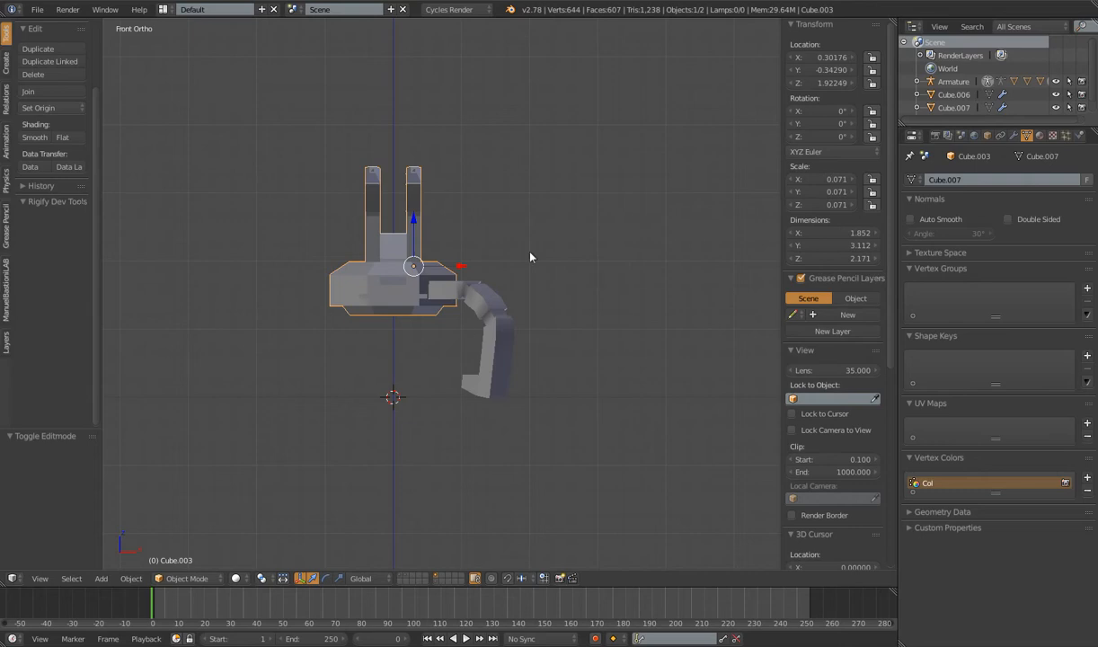
pyautogui.scroll(-5, 505, 284)
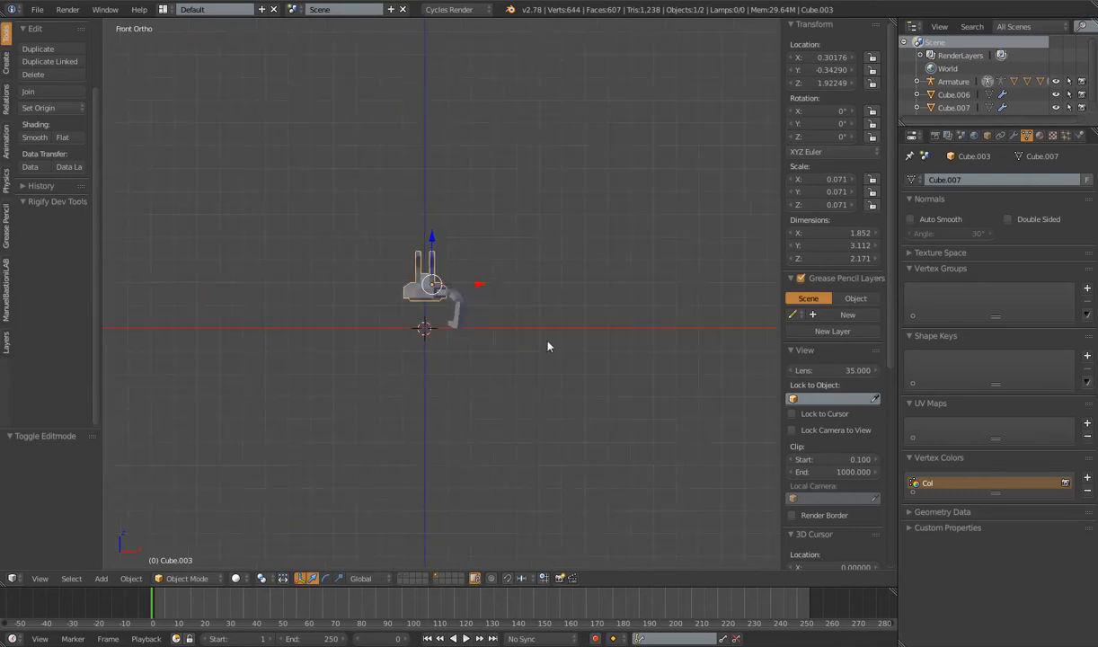
pyautogui.hotkey('alt', 'g')
pyautogui.hotkey('alt', 'r')
pyautogui.hotkey('alt', 's')
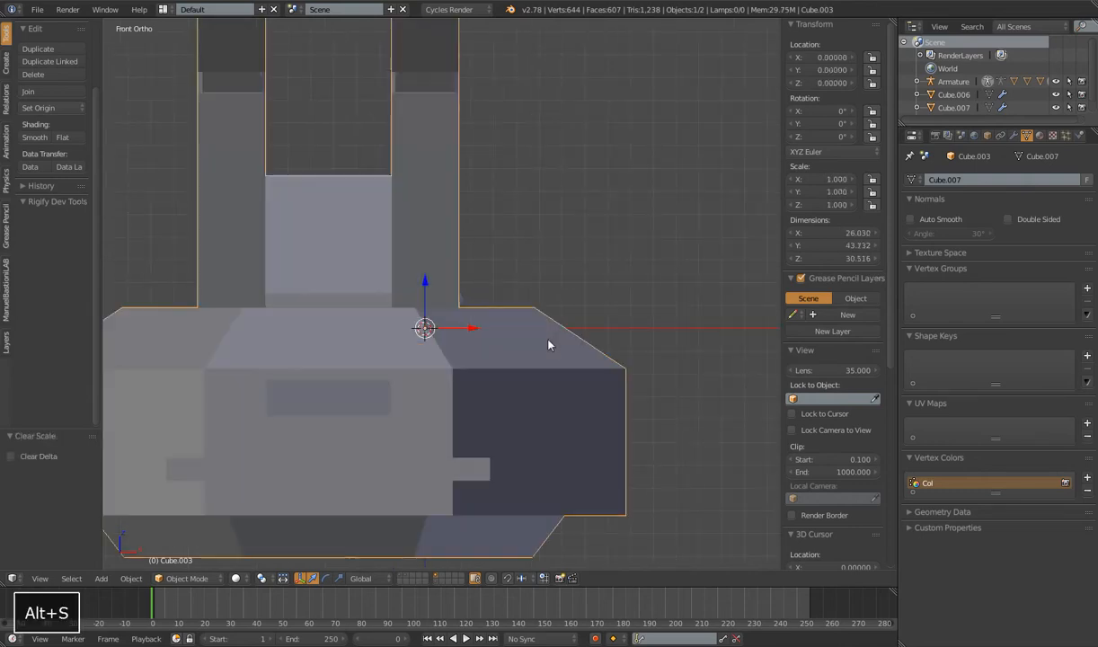
pyautogui.scroll(-8, 549, 346)
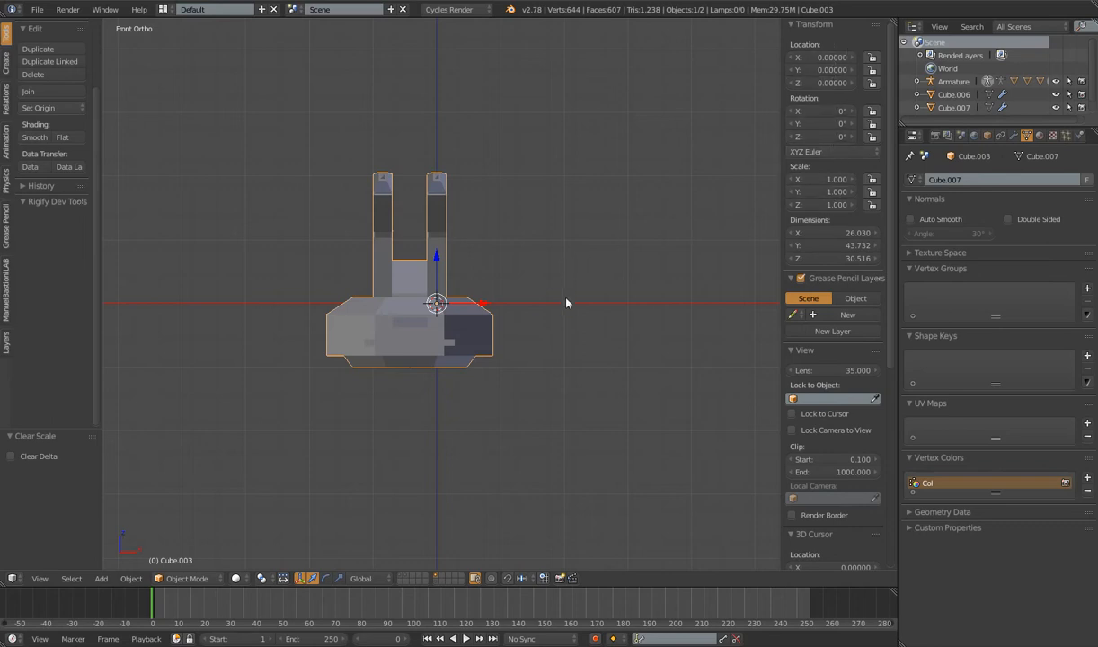
# Undo the clearing of the body's location, rotation and scale.
pyautogui.hotkey('ctrl', 'z')
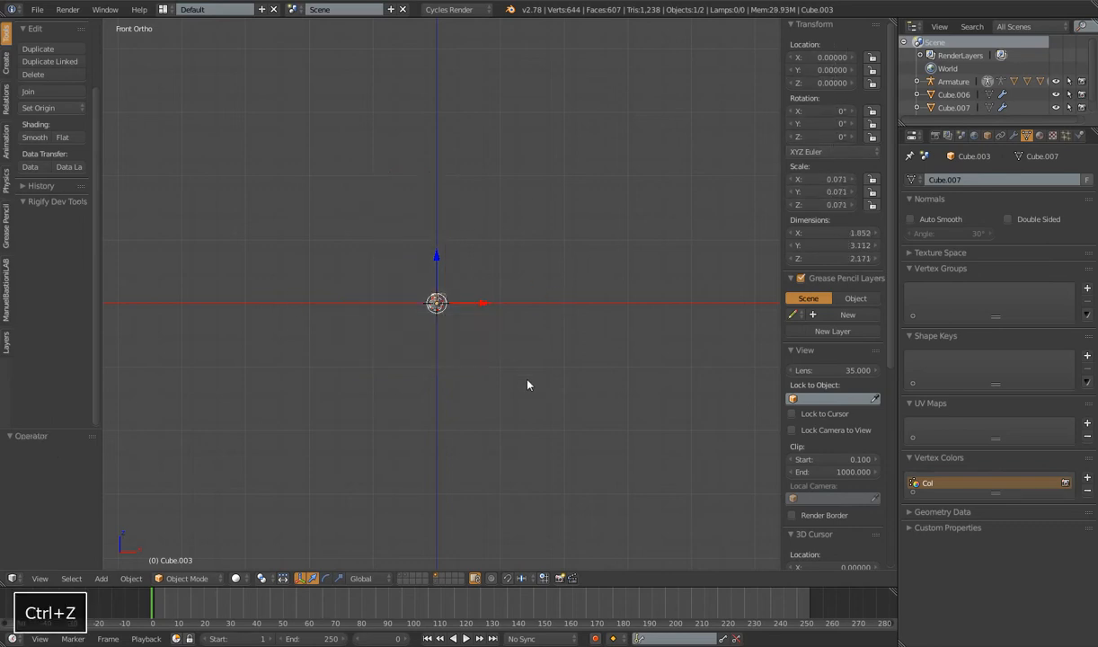
pyautogui.hotkey('ctrl', 'z')
pyautogui.scroll(15, 528, 385)
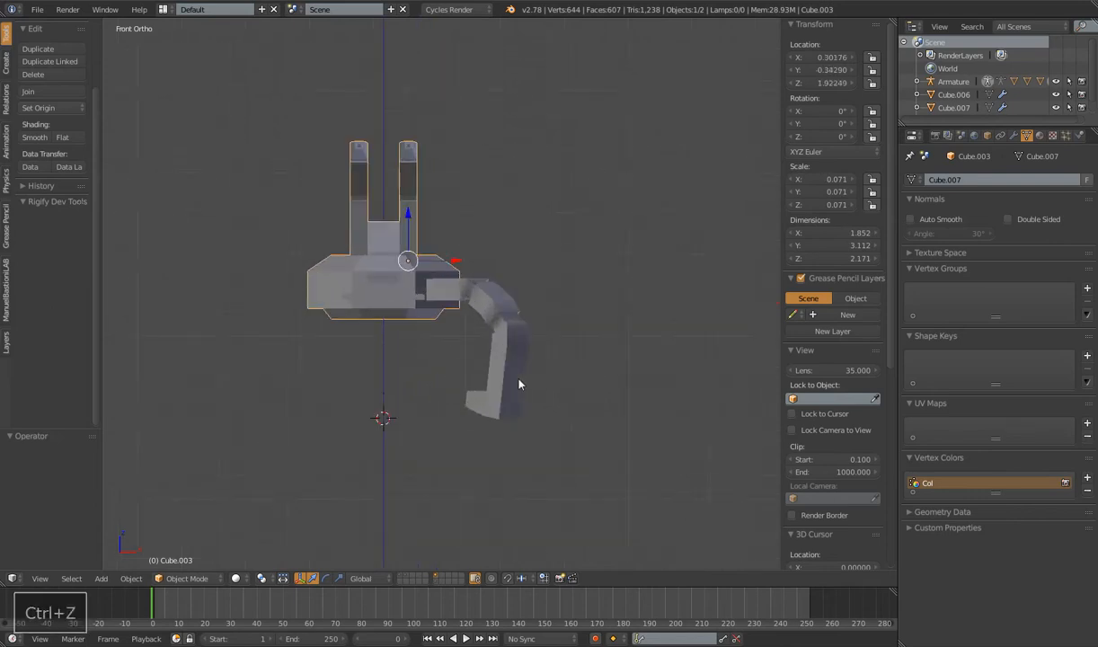
pyautogui.scroll(-5, 321, 379)
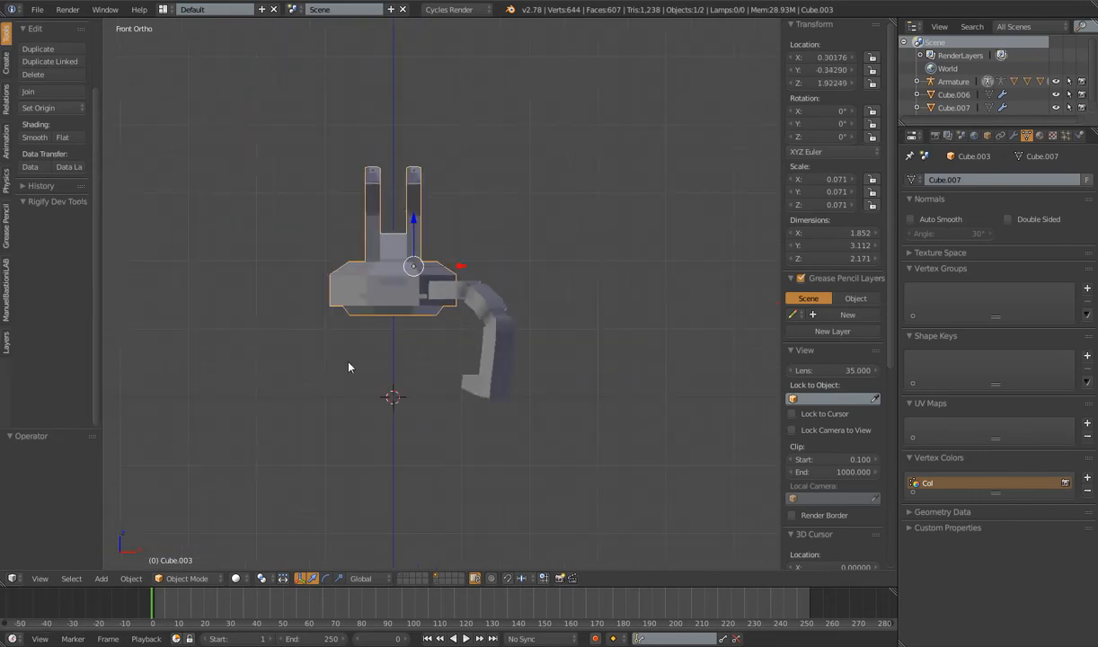
# Apply the body's location, rotation and scale transforms.
pyautogui.hotkey('ctrl', 'a')
pyautogui.click(412, 302)
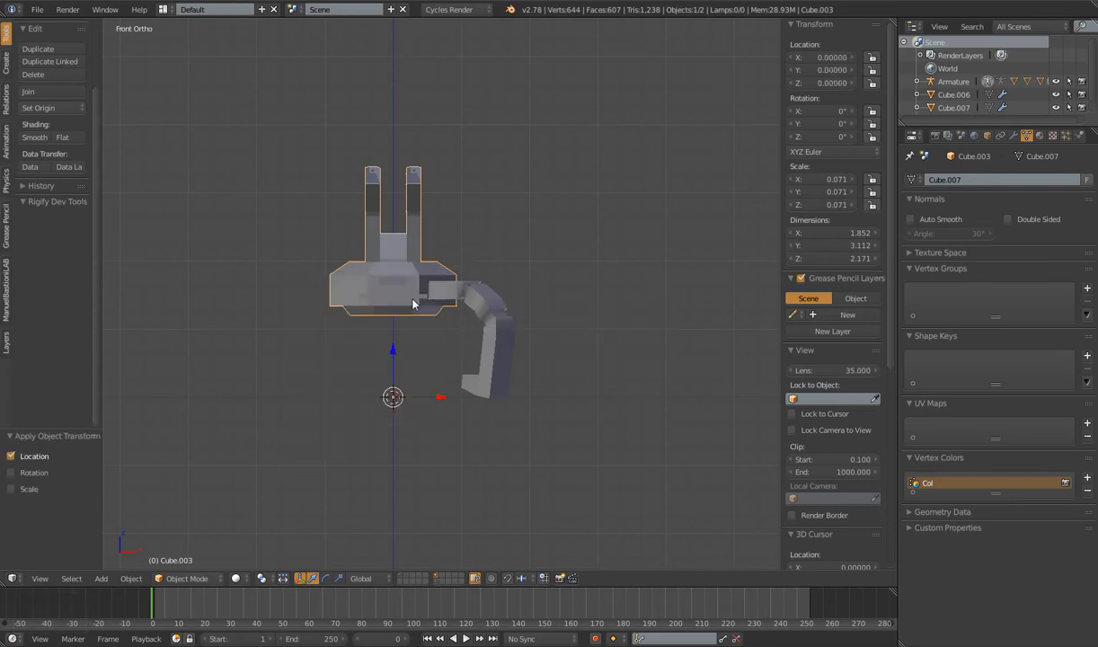
pyautogui.click(11, 473)
pyautogui.click(11, 489)
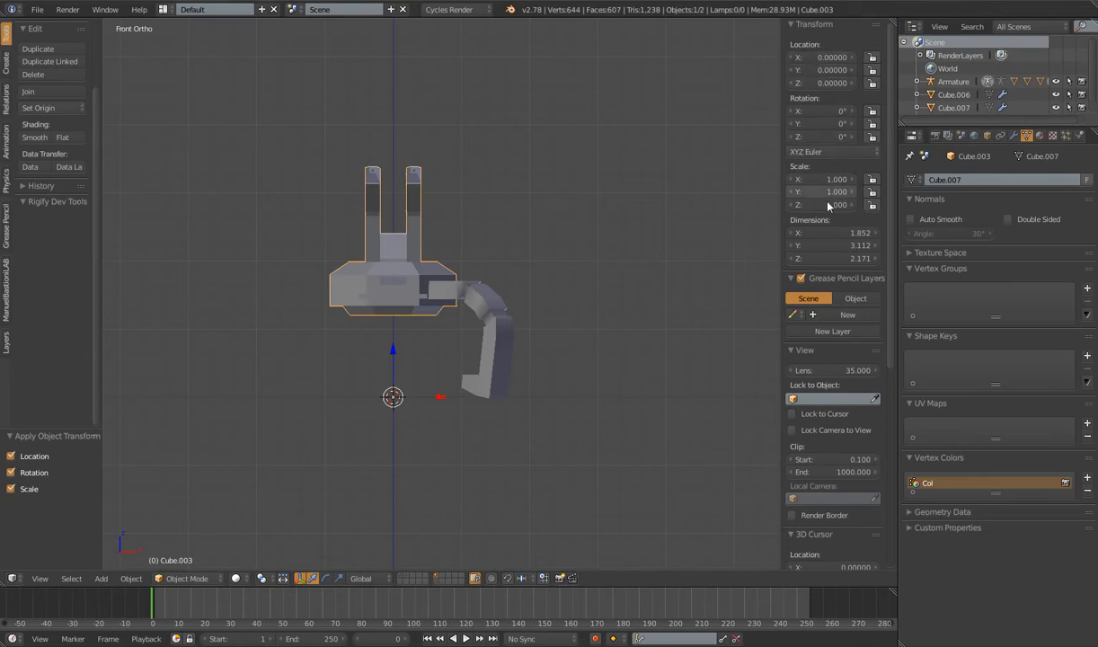
# Remove the body's Armature parent, using Clear and Keep Transformation.
pyautogui.scroll(-3, 475, 346)
pyautogui.moveTo(476, 346); pyautogui.dragTo(470, 388, button='middle')
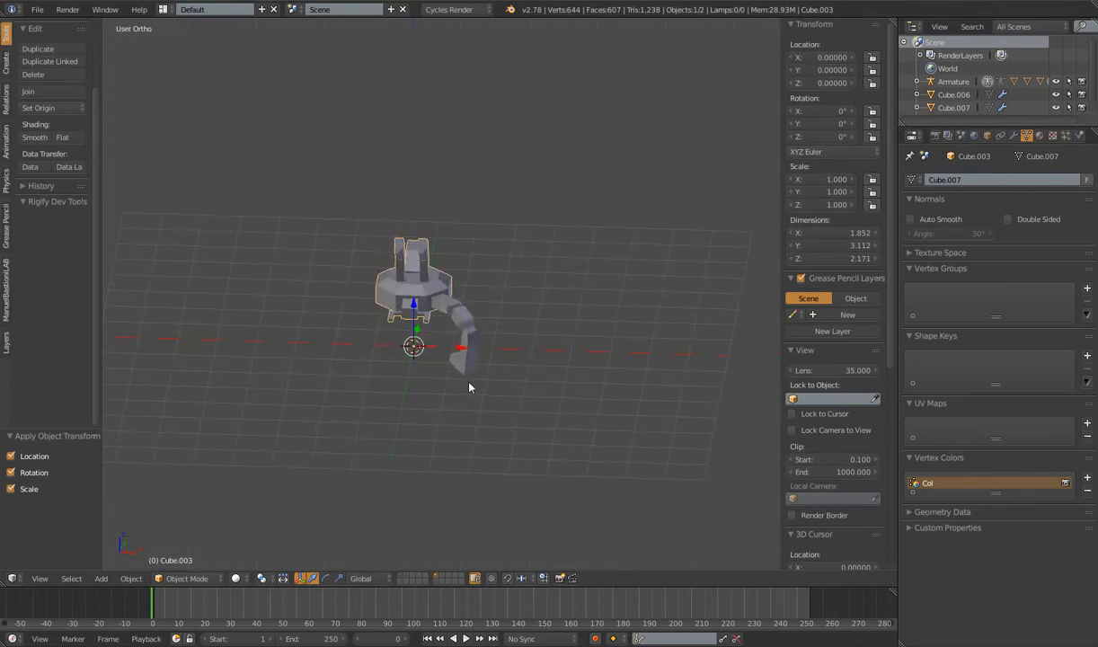
pyautogui.click(987, 135)
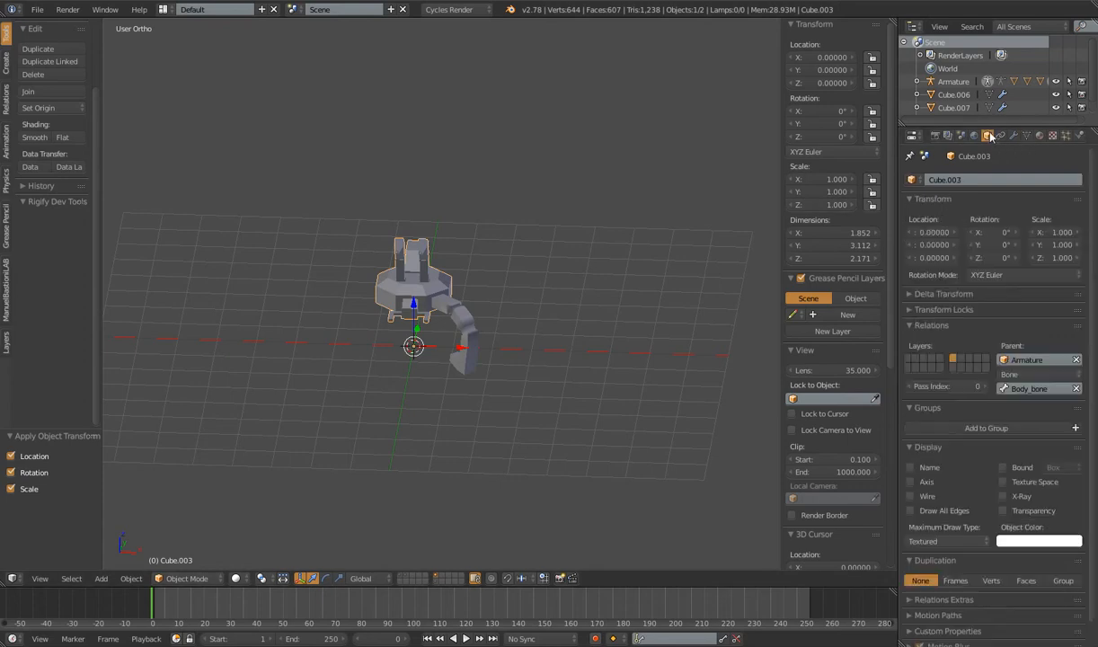
pyautogui.click(1076, 360)
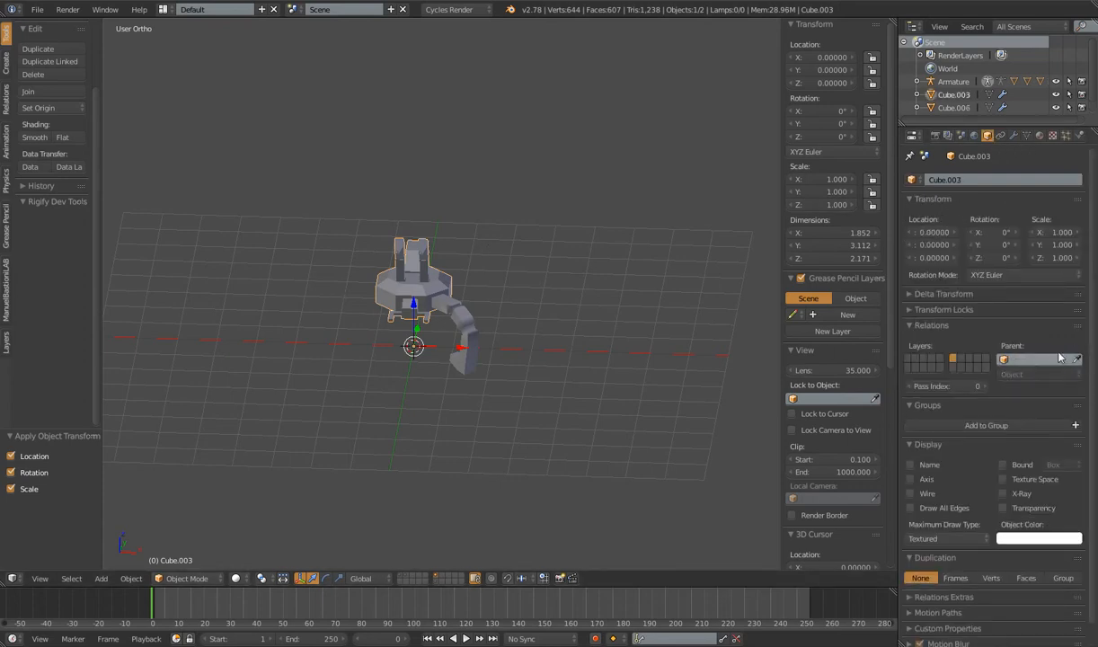
pyautogui.hotkey('alt', 'p')
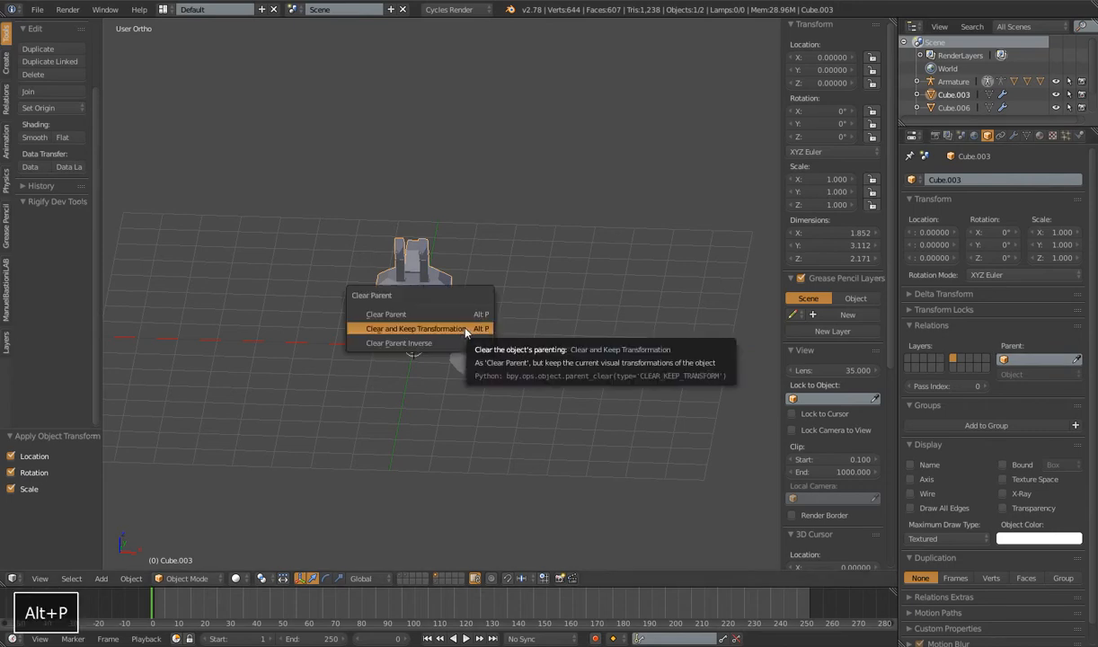
pyautogui.click(466, 333)
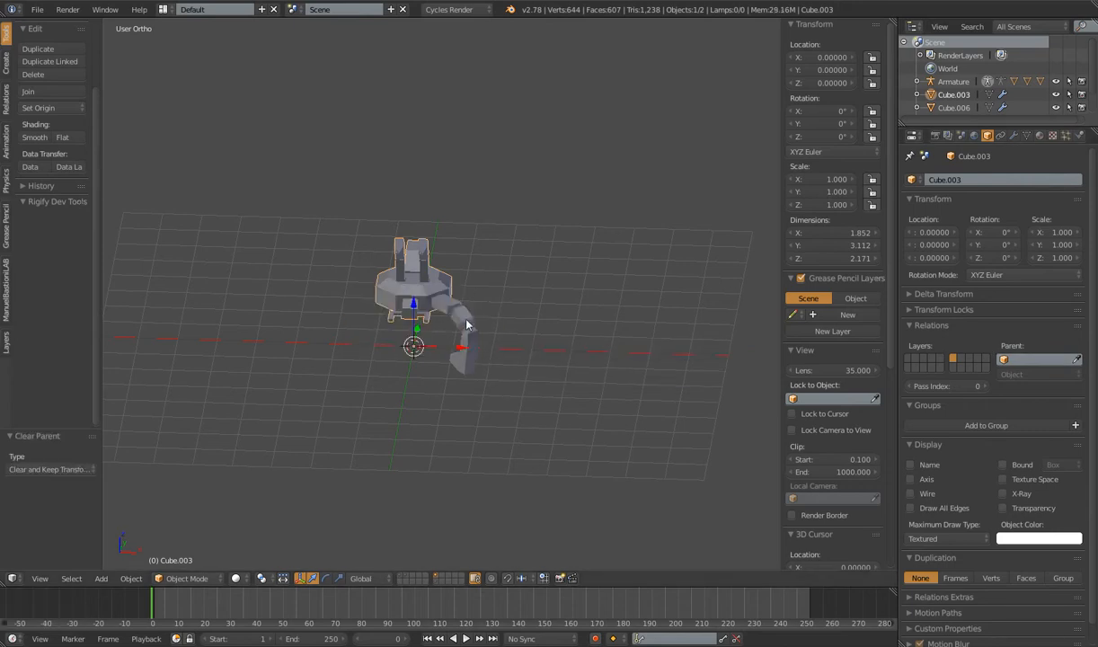
# Remove the body's Armature modifier and check its mesh data for leftover vertex groups.
pyautogui.click(1014, 134)
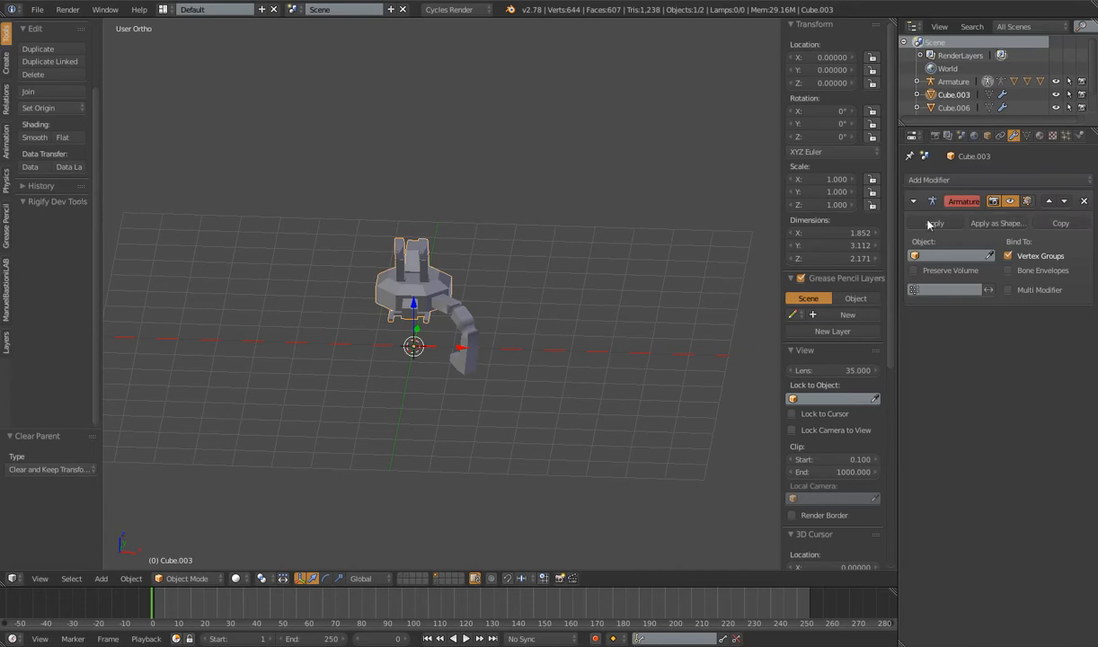
pyautogui.click(1085, 201)
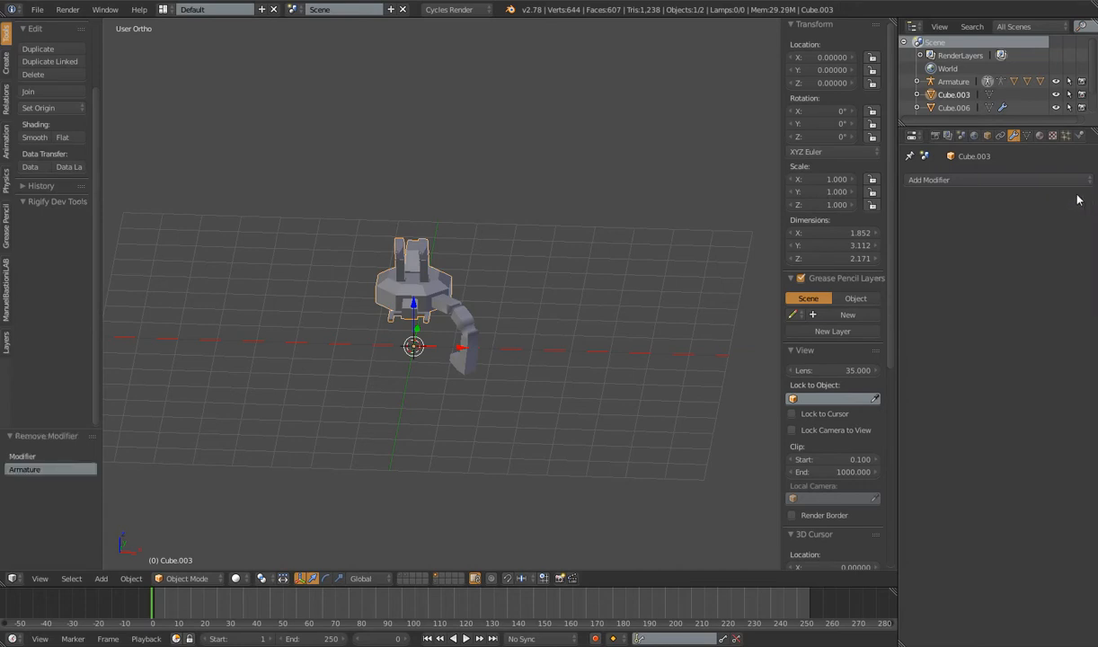
pyautogui.click(1027, 135)
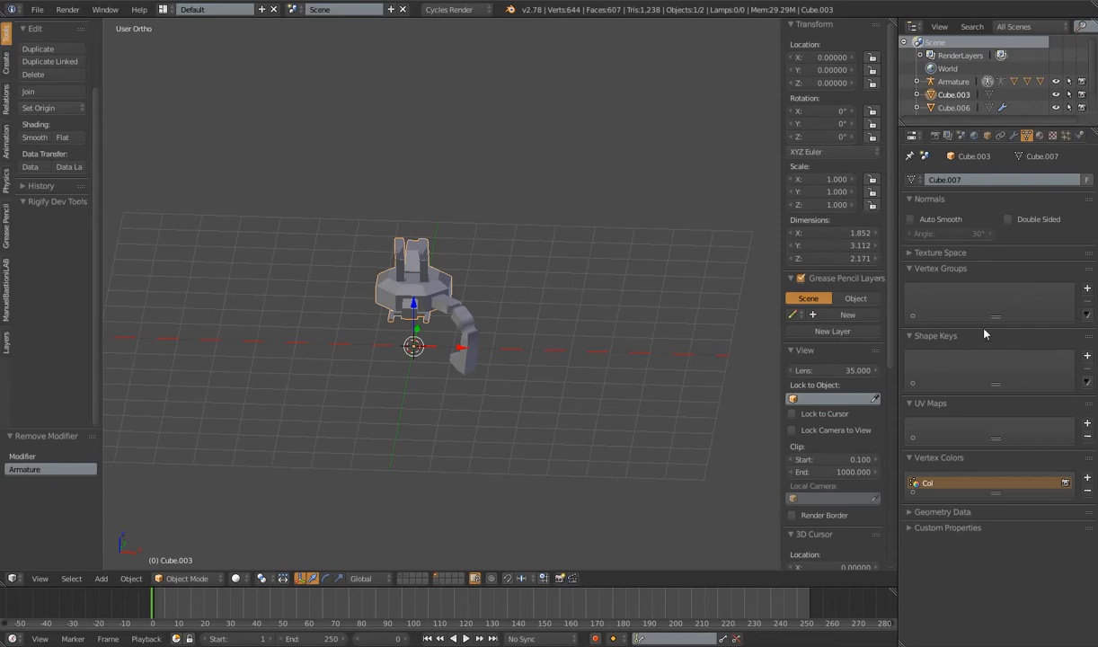
pyautogui.moveTo(995, 315); pyautogui.dragTo(995, 355)
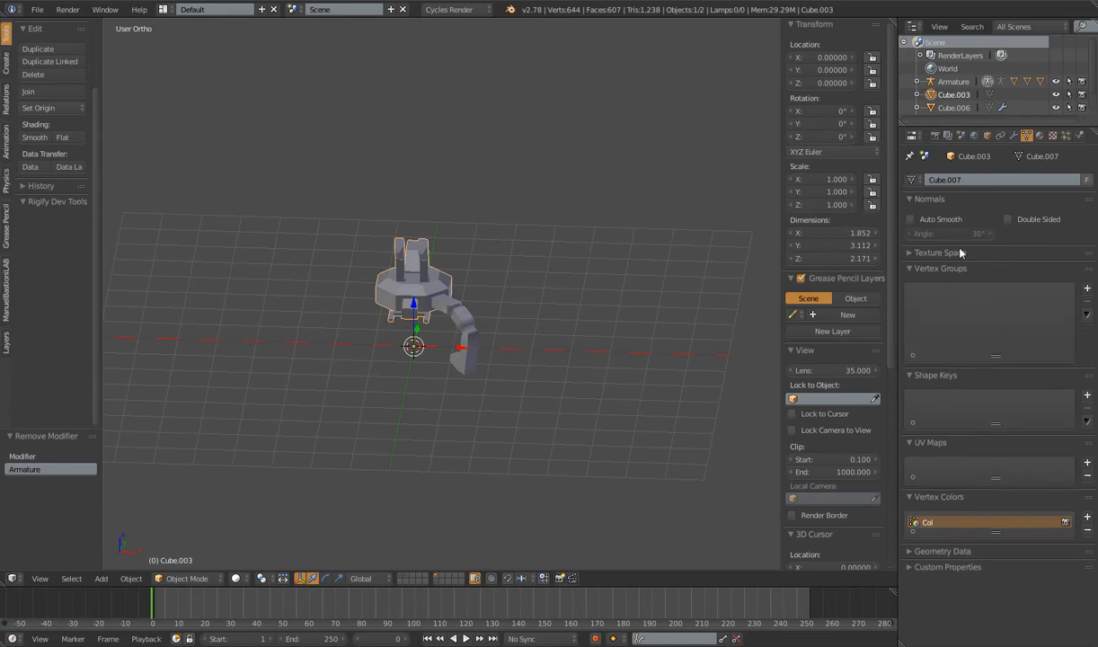
# Examine the leg's shape and joints and how it attaches to the body from several angles.
pyautogui.scroll(4, 574, 331)
pyautogui.scroll(-2, 573, 330)
pyautogui.moveTo(569, 341); pyautogui.dragTo(571, 319, button='middle')
pyautogui.scroll(3, 560, 320)
pyautogui.scroll(-6, 548, 319)
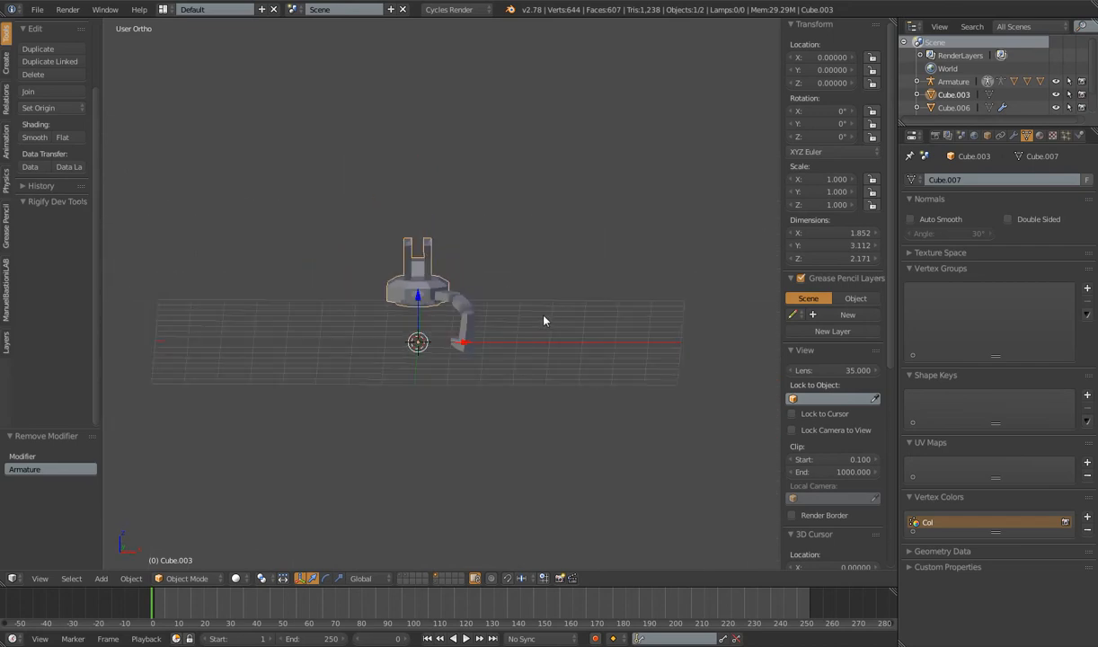
pyautogui.rightClick(469, 298)
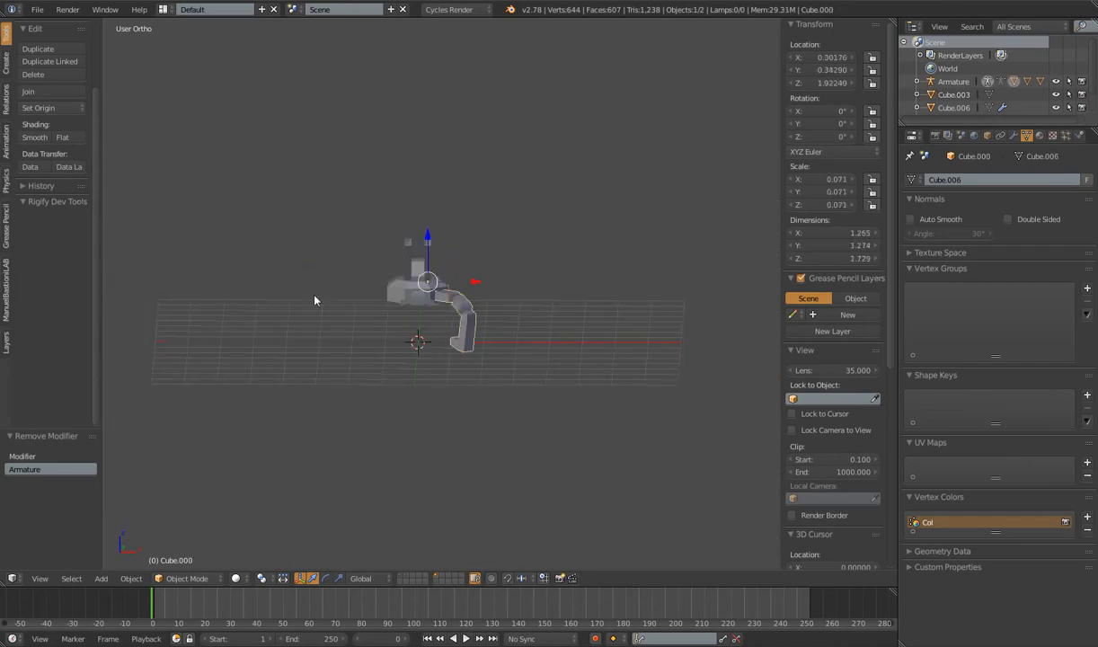
pyautogui.moveTo(529, 296); pyautogui.dragTo(576, 346, button='middle')
pyautogui.scroll(4, 575, 352)
pyautogui.moveTo(566, 407); pyautogui.dragTo(597, 367, button='middle')
pyautogui.moveTo(597, 366); pyautogui.dragTo(540, 375, button='middle')
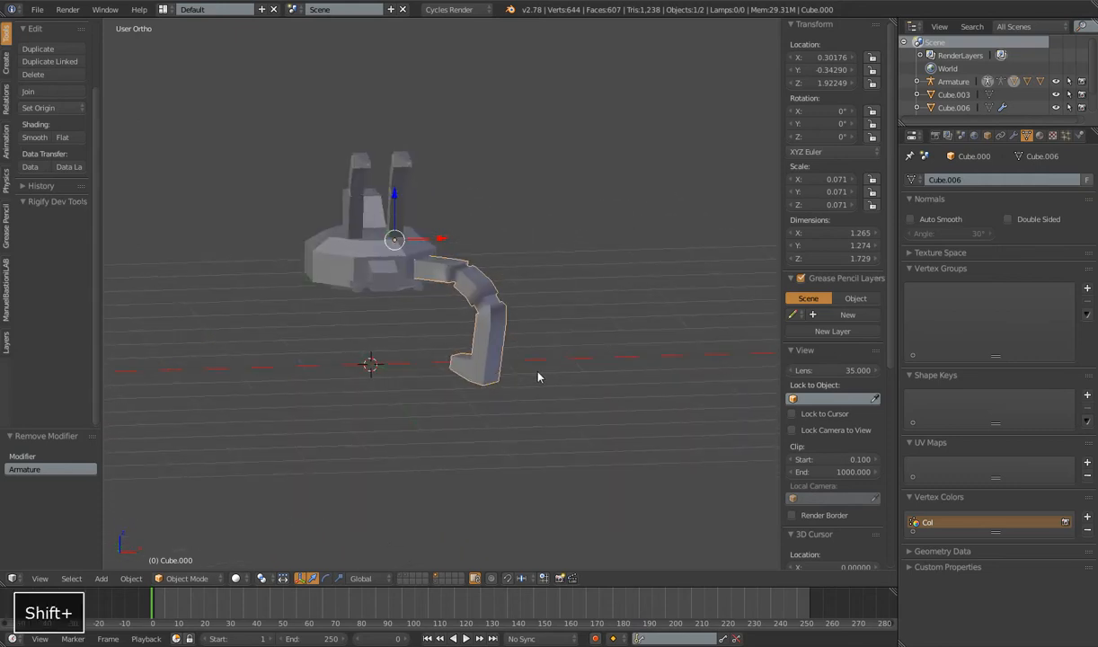
pyautogui.scroll(3, 490, 310)
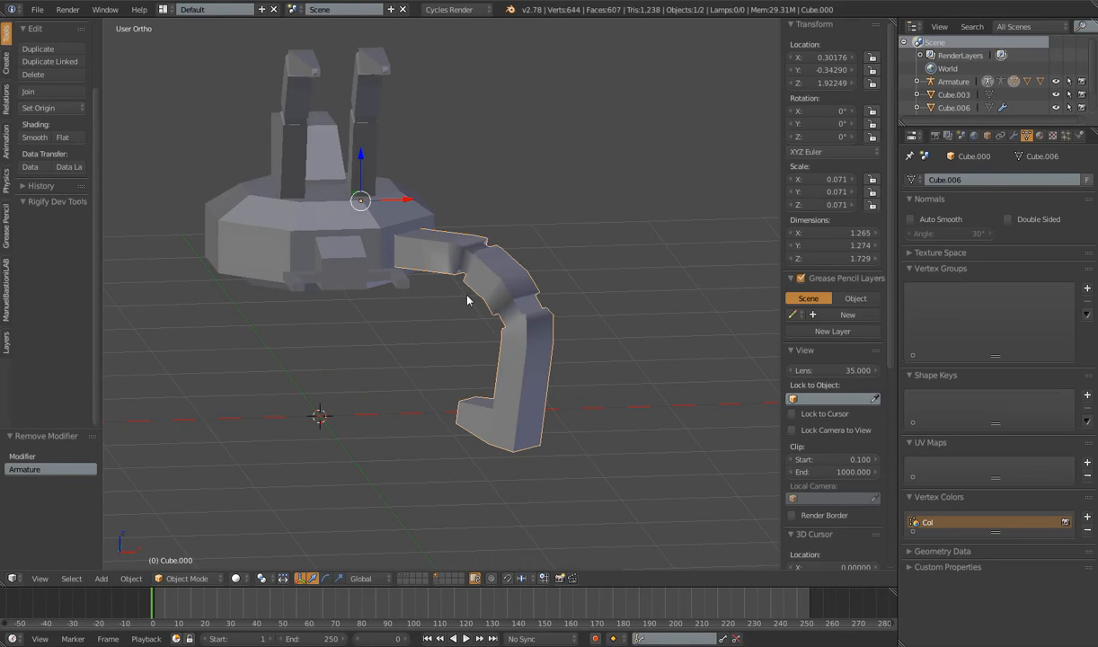
pyautogui.moveTo(491, 342); pyautogui.dragTo(536, 352, button='middle')
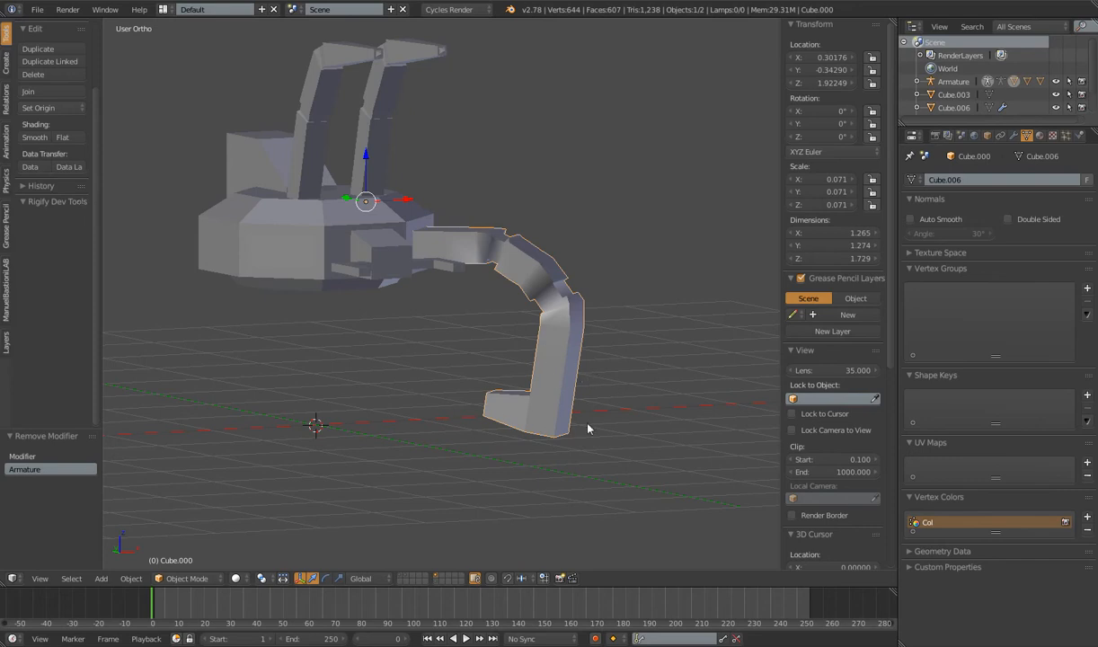
# Try removing doubled vertices across the leg's whole mesh and undo the merge.
pyautogui.scroll(-3, 550, 415)
pyautogui.moveTo(562, 401); pyautogui.dragTo(512, 376, button='middle')
pyautogui.press('Tab')
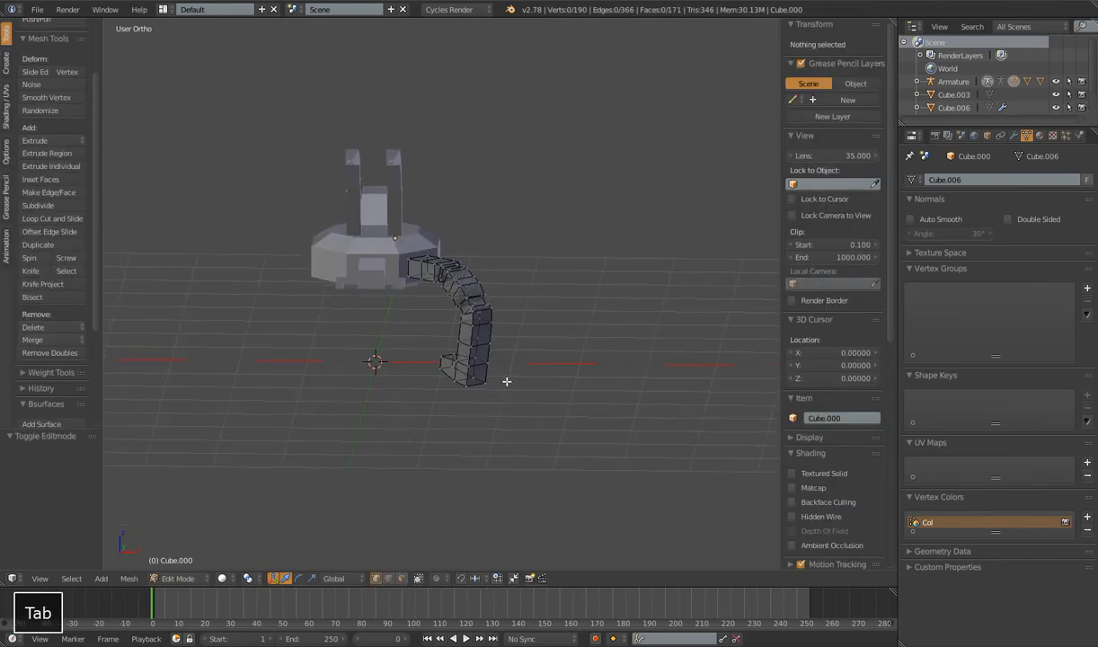
pyautogui.press('a')
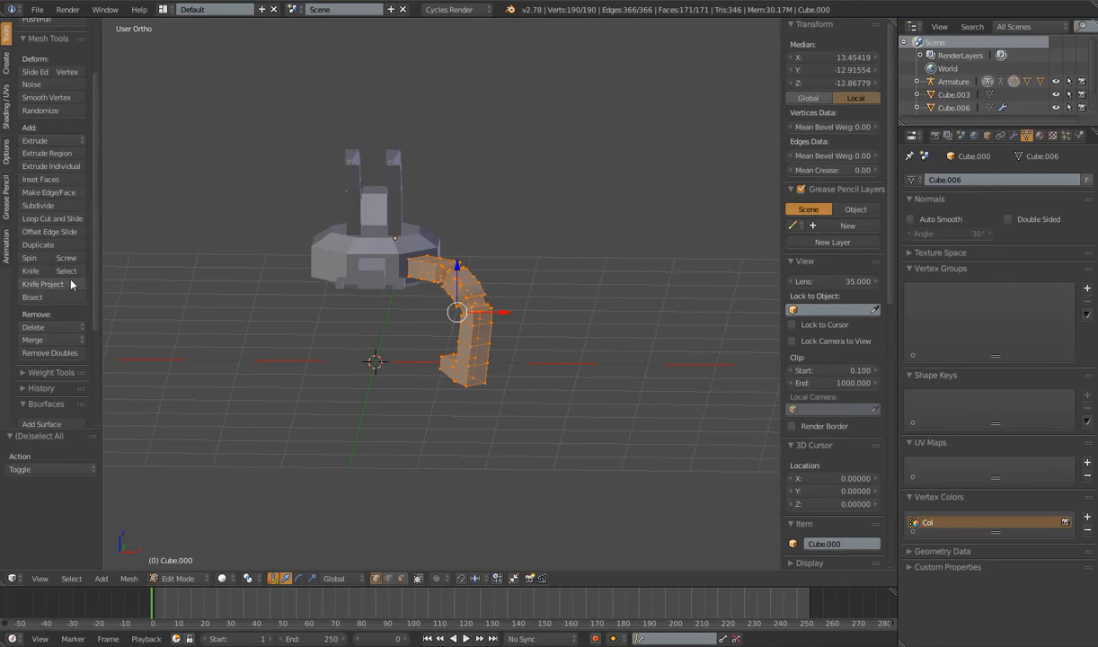
pyautogui.click(49, 352)
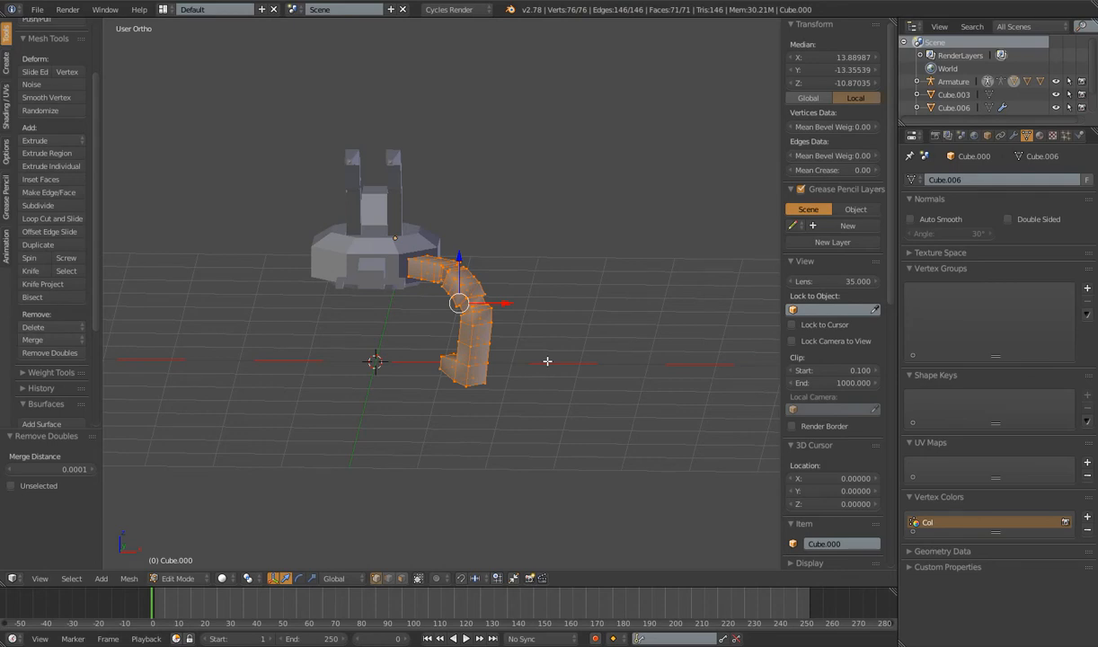
pyautogui.hotkey('ctrl', 'z')
# Check whether the leg's faces are joined by trial-moving a vertex below the knee and cancelling each move.
pyautogui.scroll(5, 548, 362)
pyautogui.press('Tab')
pyautogui.keyDown('shift'); pyautogui.moveTo(599, 402); pyautogui.dragTo(549, 336, button='middle'); pyautogui.keyUp('shift')
pyautogui.press('Tab')
pyautogui.rightClick(483, 296)
pyautogui.scroll(3, 547, 342)
pyautogui.scroll(3, 503, 305)
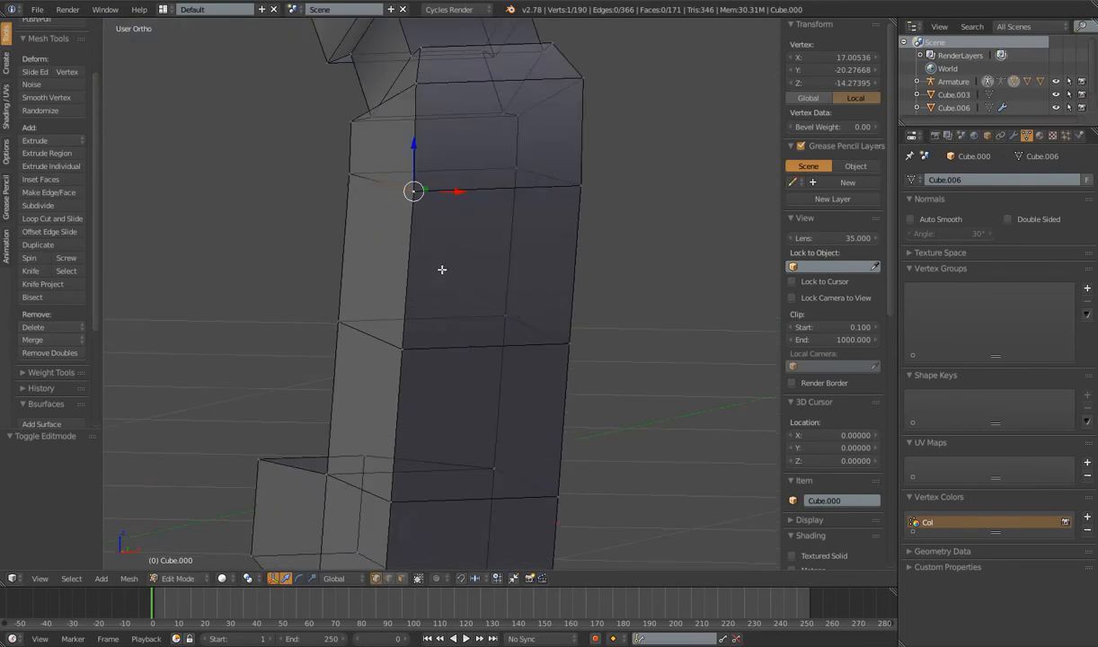
pyautogui.press('g')
pyautogui.press('Escape')
pyautogui.press('g')
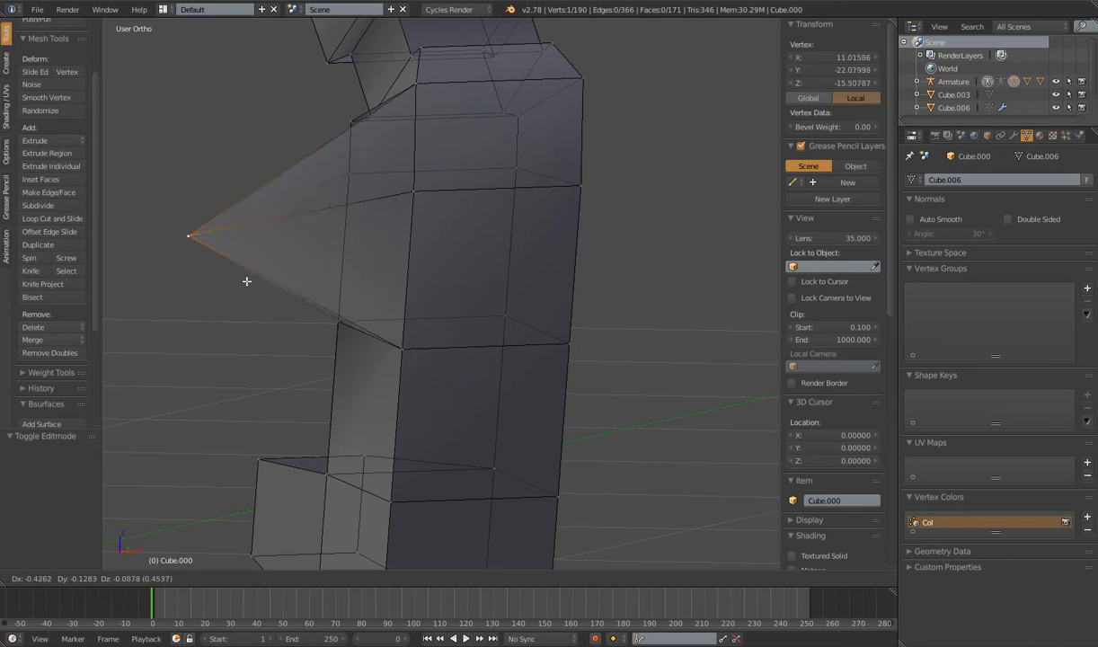
pyautogui.press('Escape')
pyautogui.press('g')
pyautogui.press('Escape')
# Merge the duplicate vertices of the entire leg mesh with Remove Doubles at a merge distance of 0.0001.
pyautogui.scroll(-5, 311, 267)
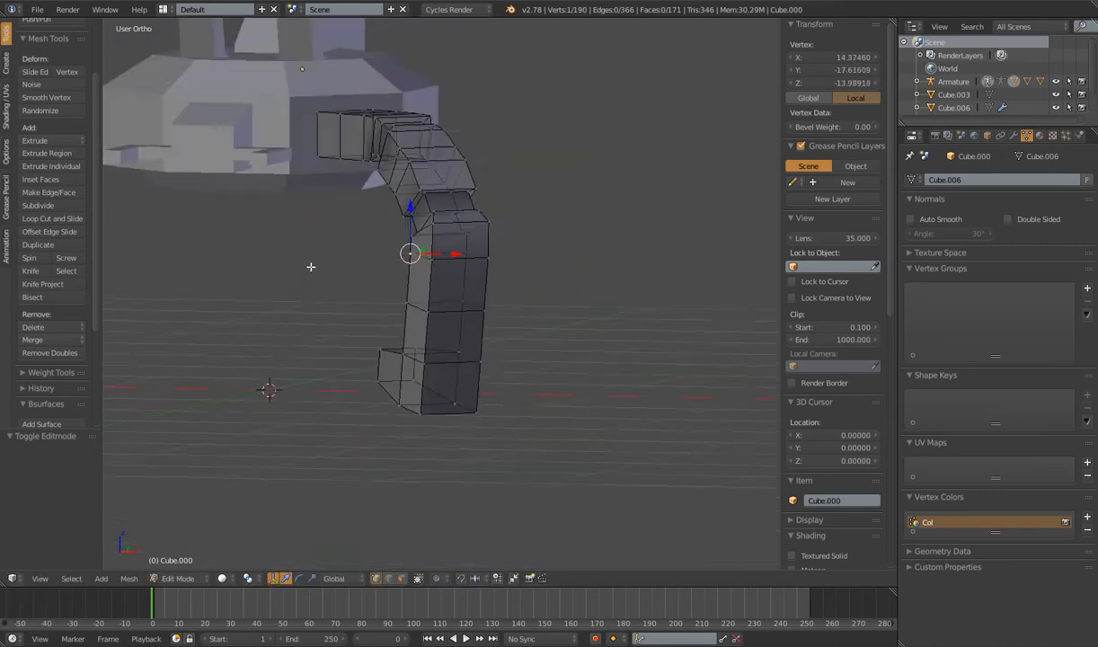
pyautogui.moveTo(311, 267); pyautogui.dragTo(388, 287, button='middle')
pyautogui.press('a')
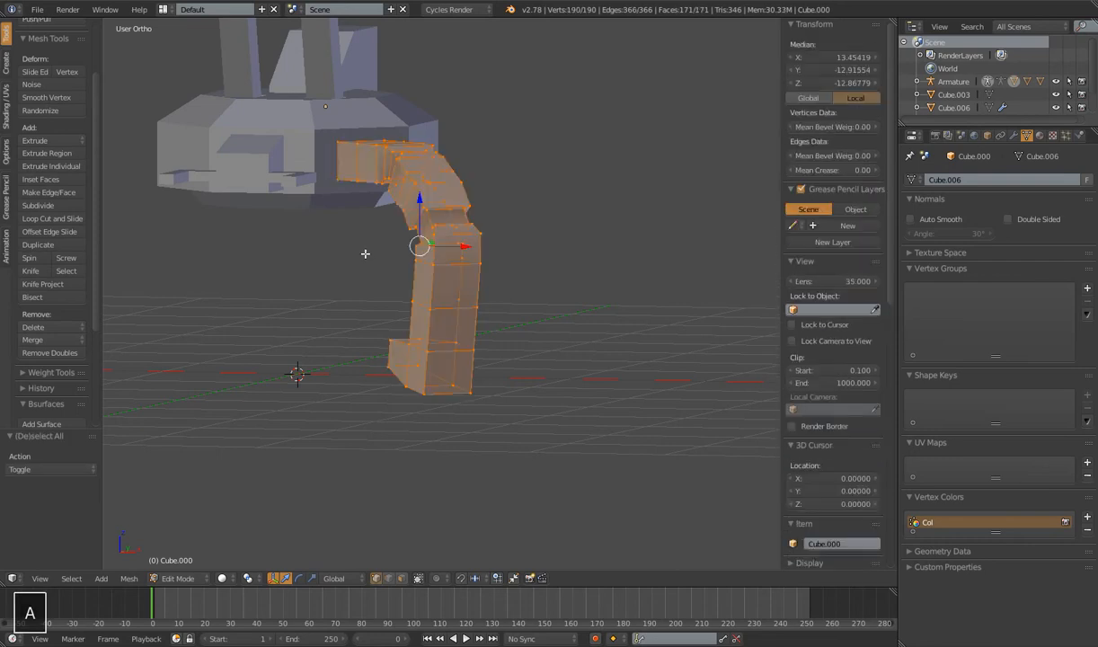
pyautogui.click(49, 353)
pyautogui.moveTo(494, 286)
pyautogui.mouseDown(button='middle')
pyautogui.moveTo(510, 311)
pyautogui.moveTo(486, 304)
pyautogui.mouseUp(button='middle')
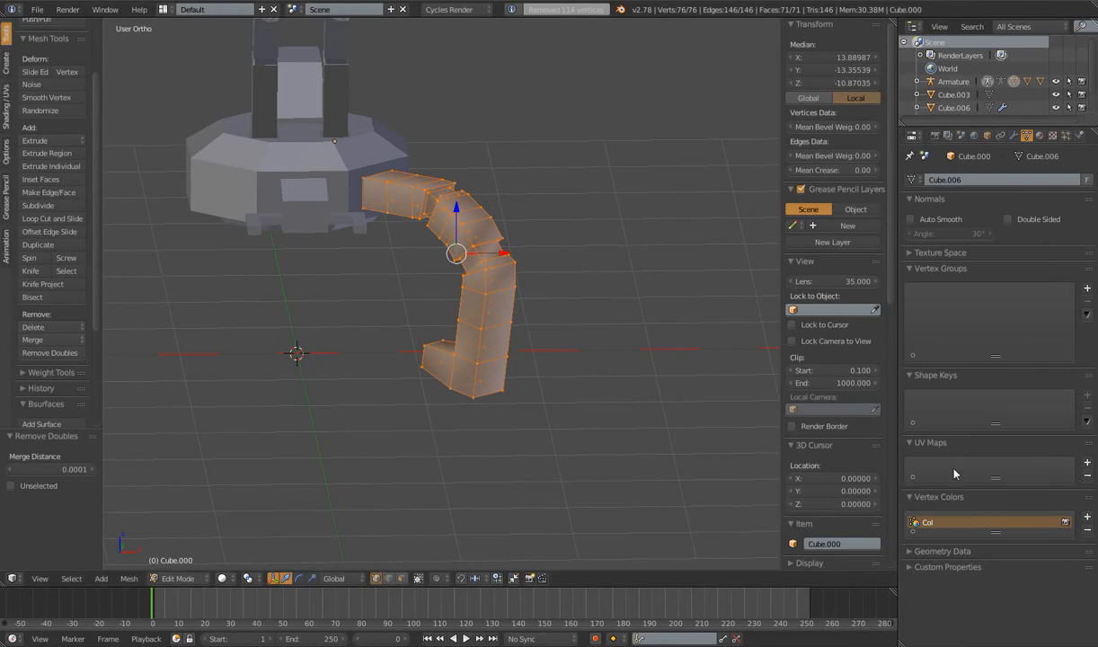
# Check the merged leg's face normals and inspect its surface shading from several sides in Edit and Object Mode.
pyautogui.scroll(-5, 863, 370)
pyautogui.scroll(-5, 866, 415)
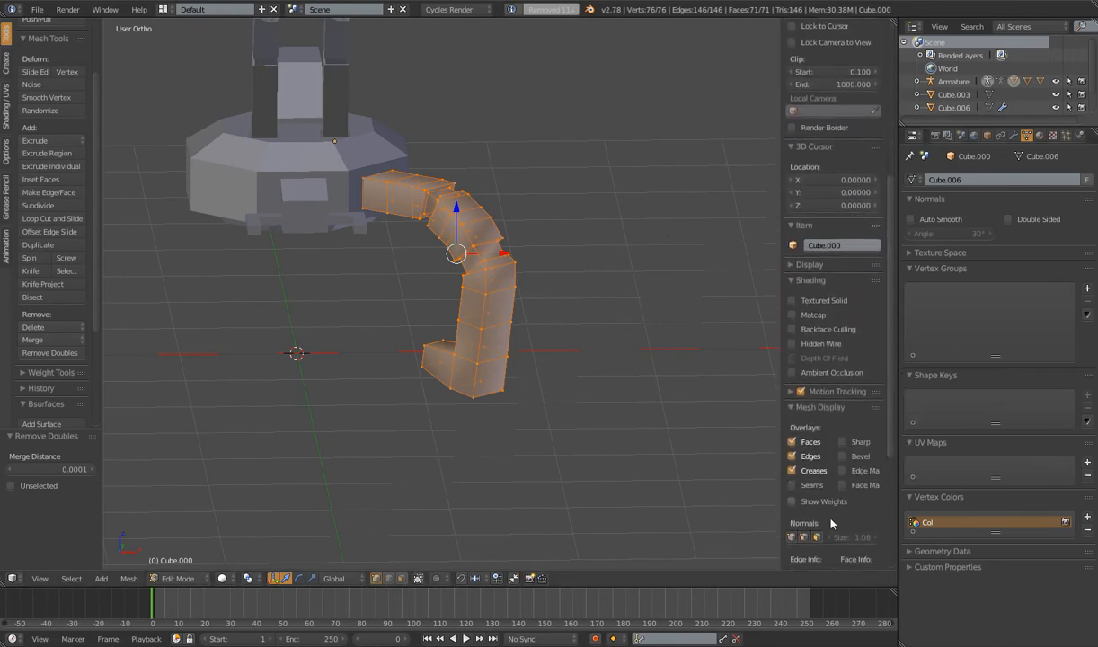
pyautogui.click(818, 537)
pyautogui.click(818, 536)
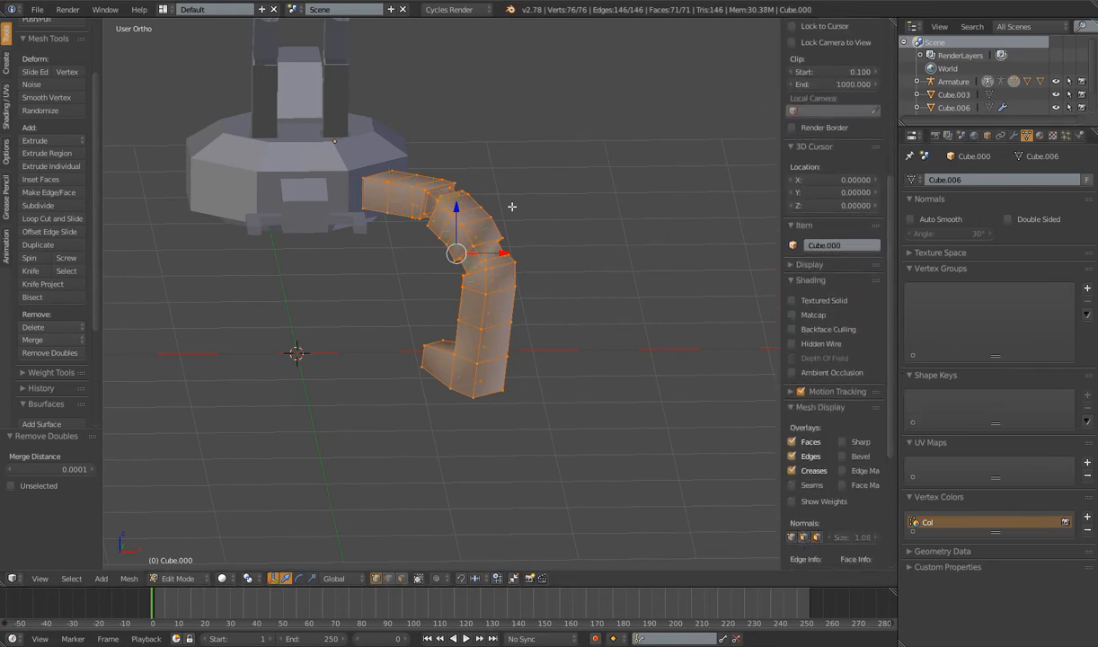
pyautogui.press('Tab')
pyautogui.moveTo(550, 329); pyautogui.dragTo(360, 190, button='middle')
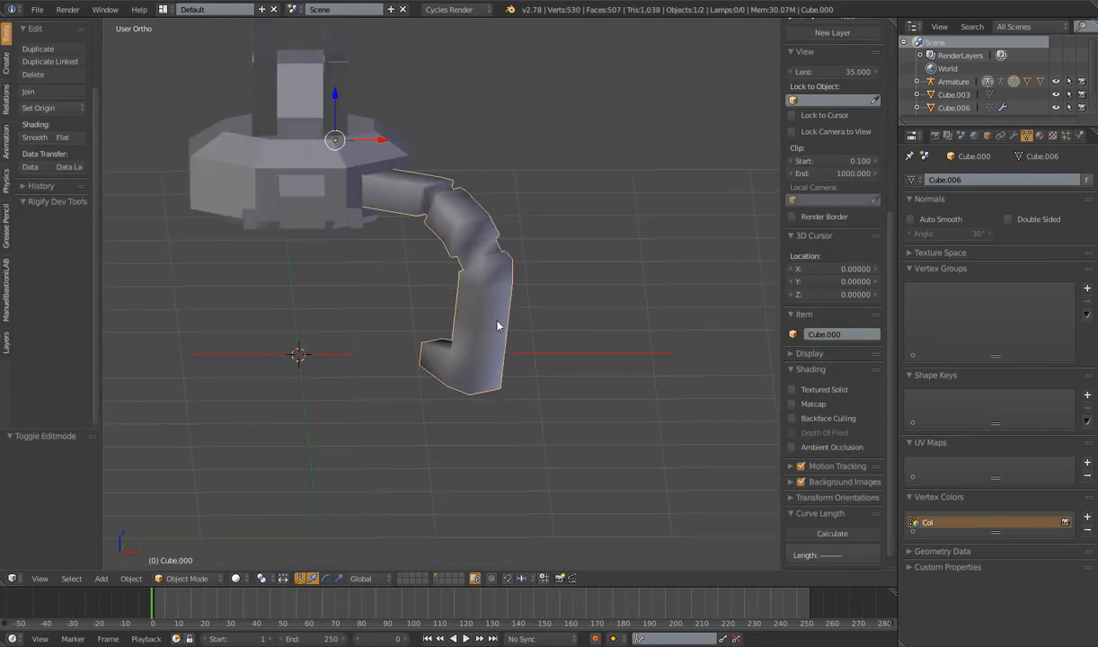
pyautogui.moveTo(464, 385); pyautogui.dragTo(326, 122, button='middle')
pyautogui.press('Tab')
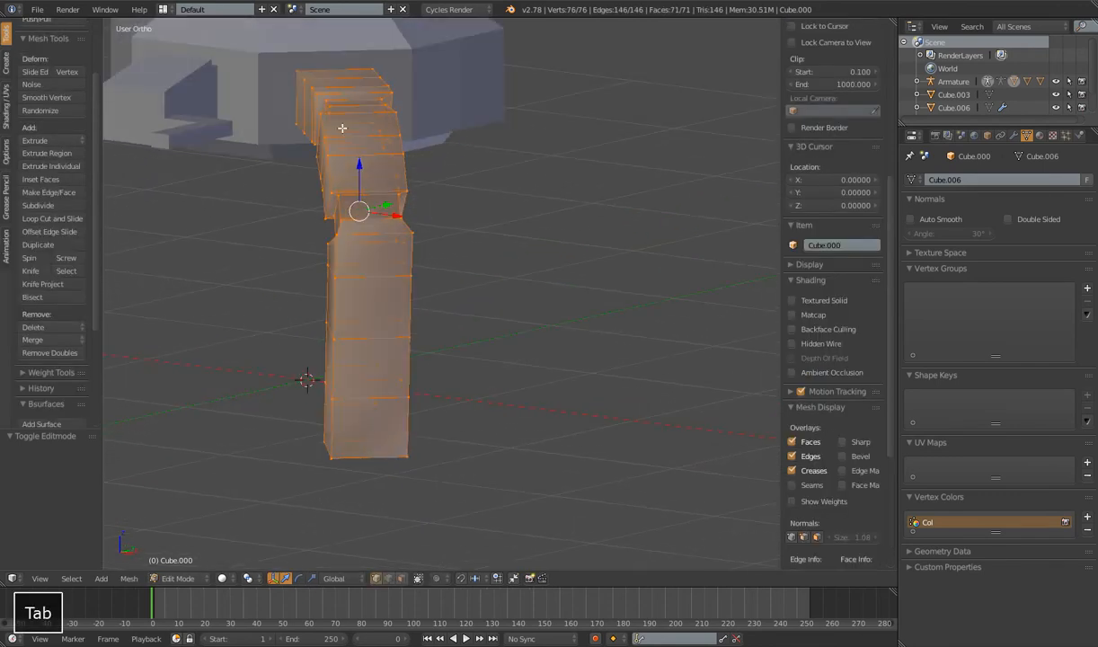
pyautogui.moveTo(408, 289); pyautogui.dragTo(557, 294, button='middle')
pyautogui.press('Tab')
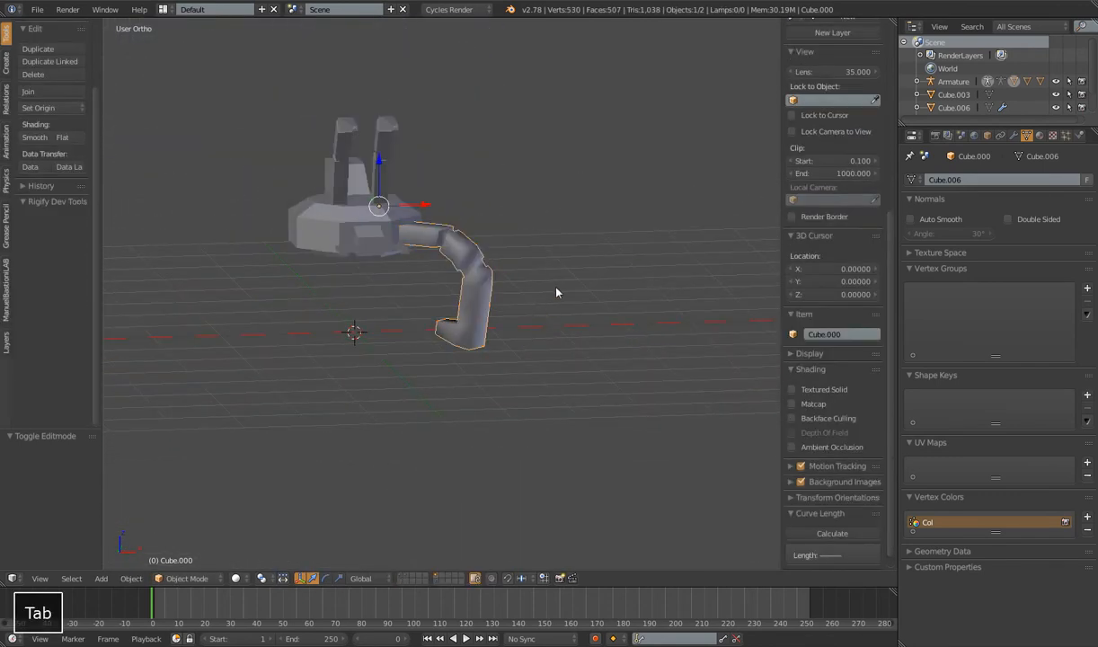
# Remove the leg's Armature modifier and add an Edge Split modifier with a 30° split angle.
pyautogui.click(1013, 136)
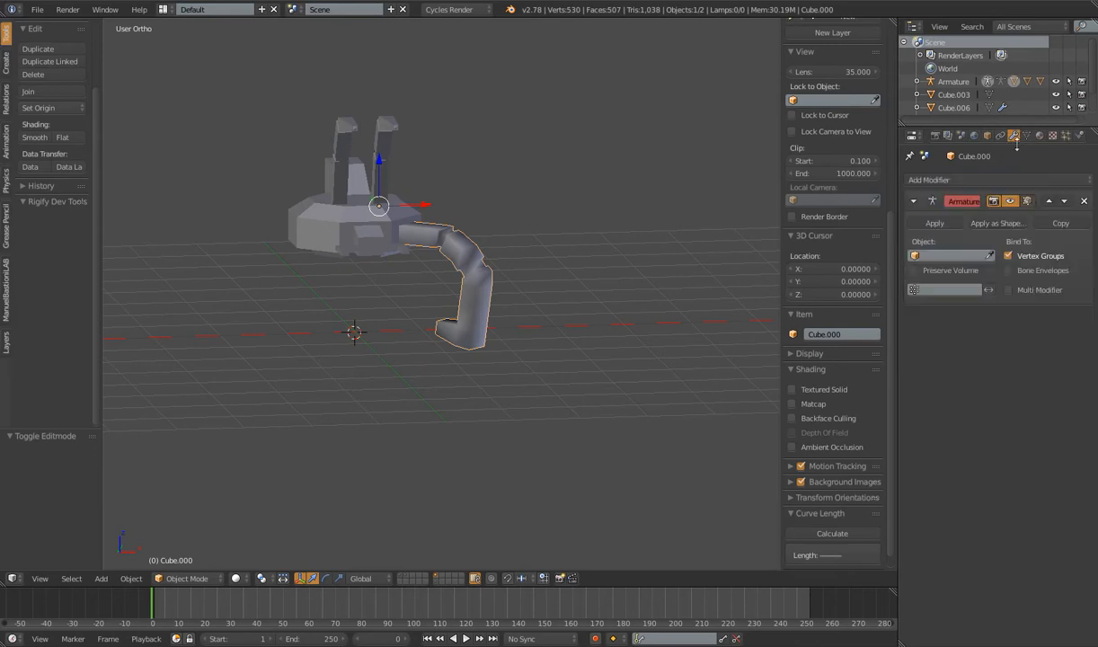
pyautogui.click(1085, 204)
pyautogui.click(932, 178)
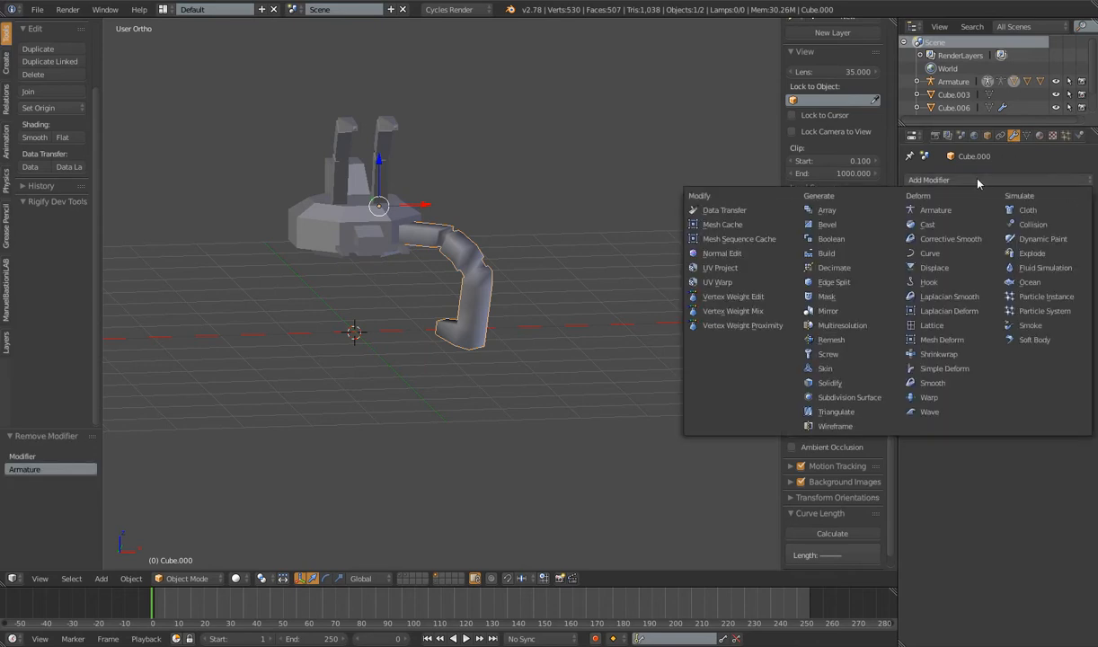
pyautogui.click(830, 284)
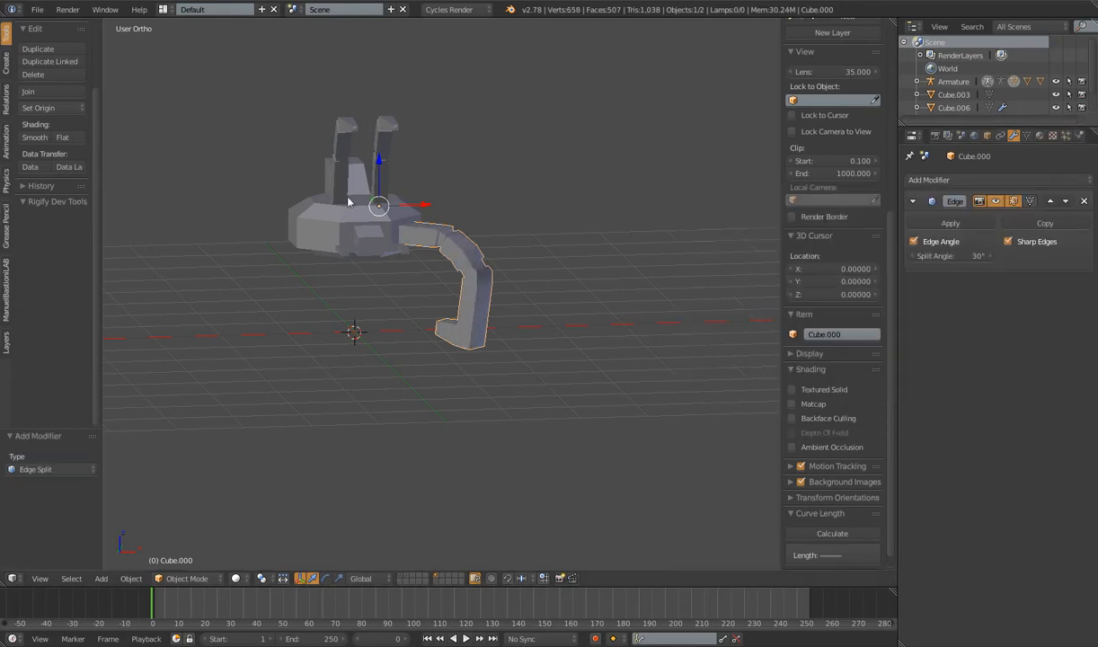
pyautogui.moveTo(565, 324); pyautogui.dragTo(456, 391, button='middle')
pyautogui.scroll(3, 468, 329)
pyautogui.scroll(-4, 466, 314)
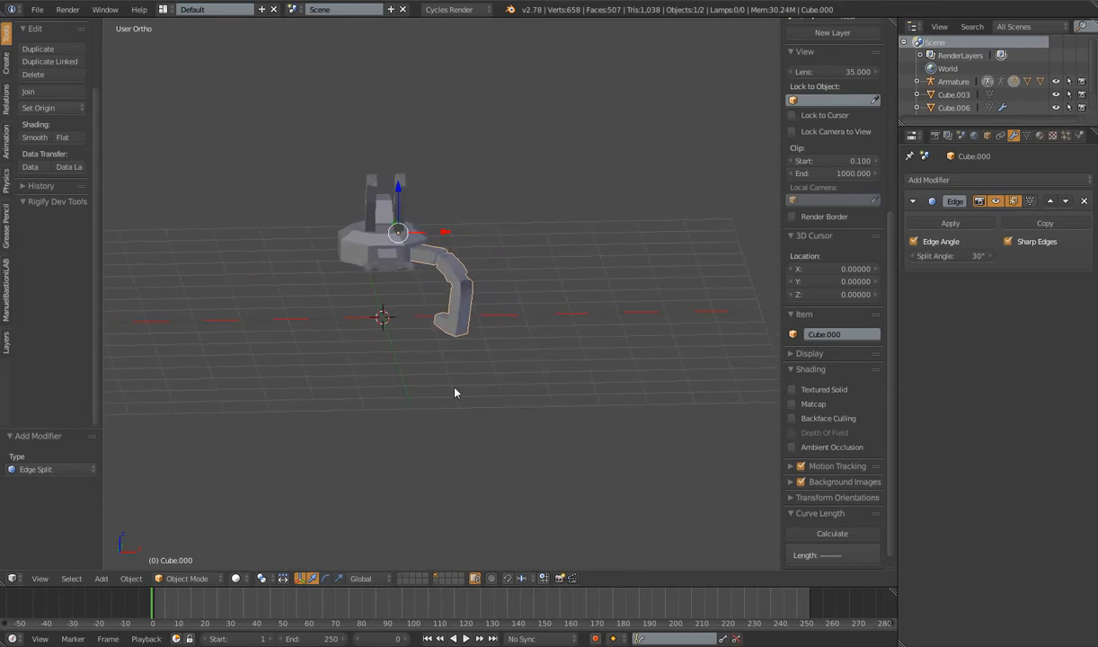
# Compare the leg with the segmented leg version stored on the other layer.
pyautogui.click(435, 582)
pyautogui.scroll(3, 430, 276)
pyautogui.moveTo(429, 276); pyautogui.dragTo(429, 240, button='middle')
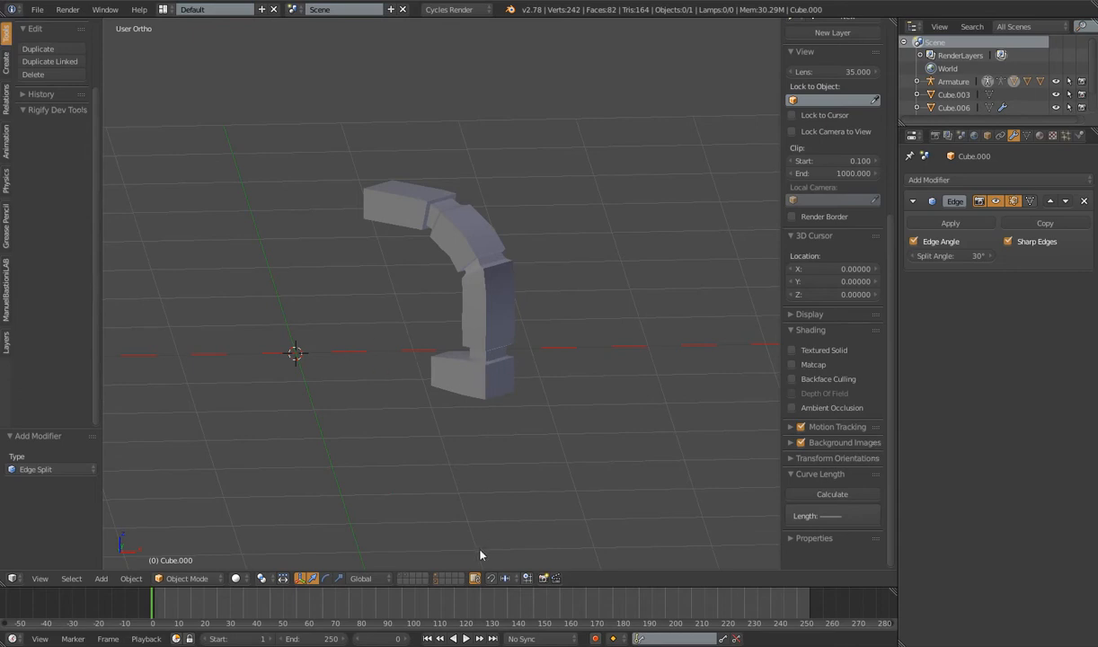
pyautogui.click(437, 576)
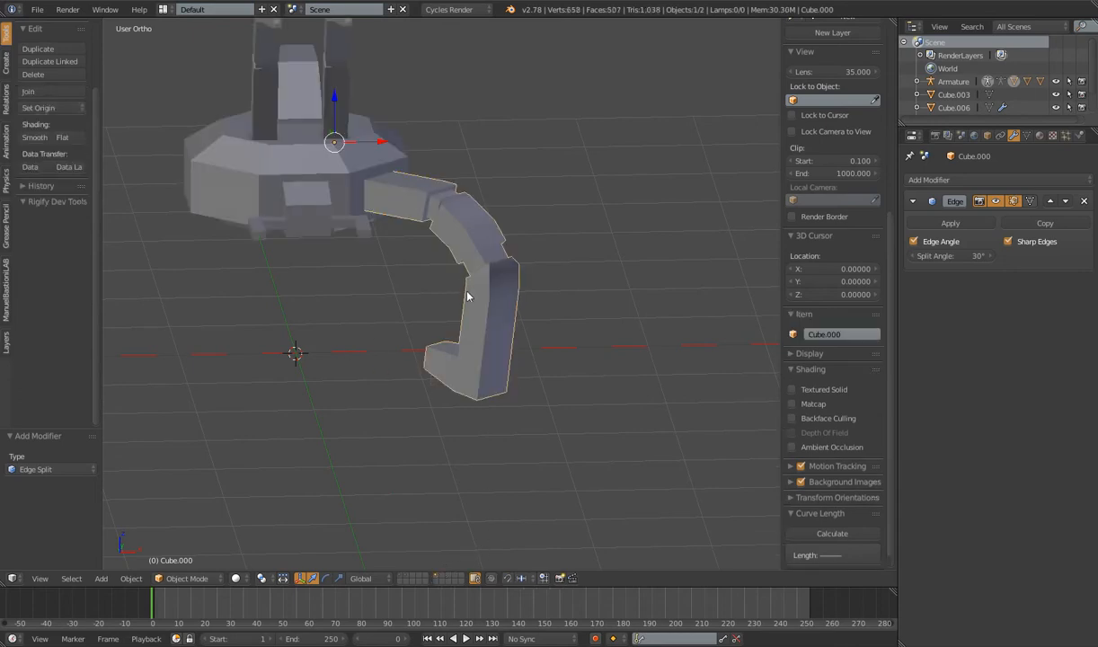
# Delete the old leg beside the body and show the layer containing the segmented replacement leg alongside the body.
pyautogui.press('x')
pyautogui.click(506, 291)
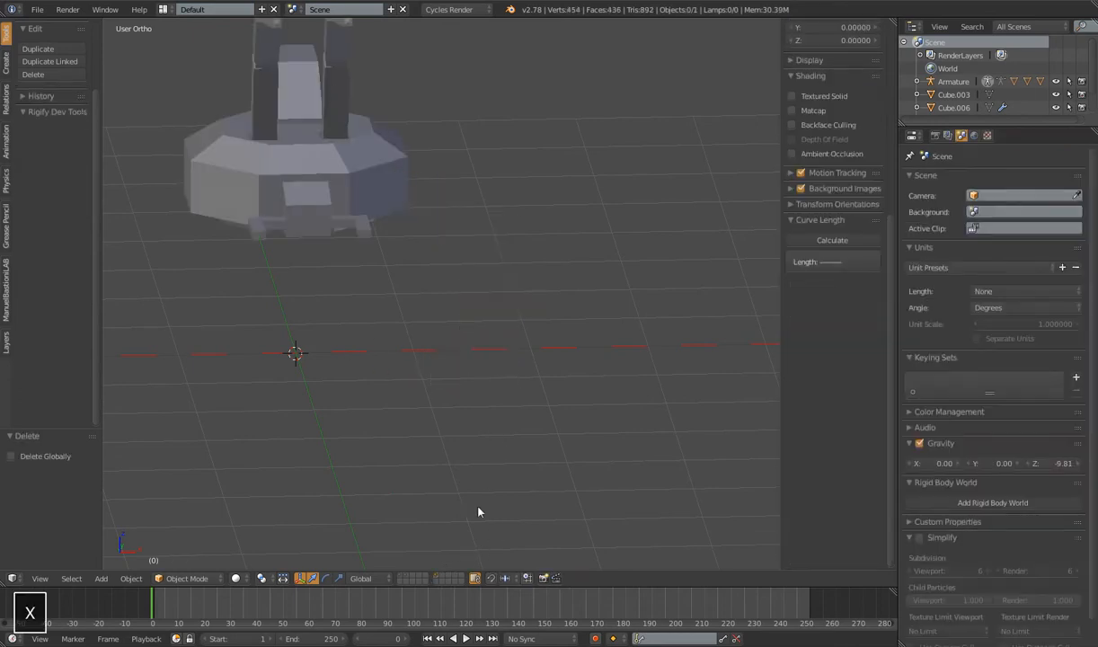
pyautogui.keyDown('shift'); pyautogui.click(437, 582); pyautogui.keyUp('shift')
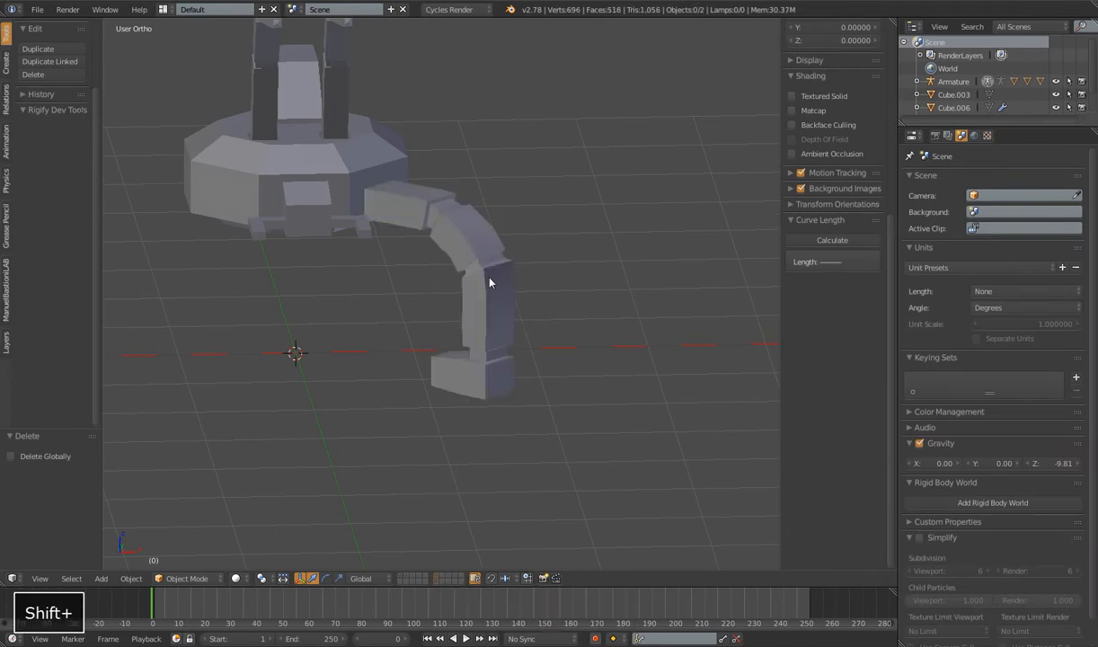
# Select the replacement leg and check its location, rotation, scale and placement relative to the body.
pyautogui.scroll(-3, 485, 290)
pyautogui.scroll(4, 512, 314)
pyautogui.rightClick(512, 314)
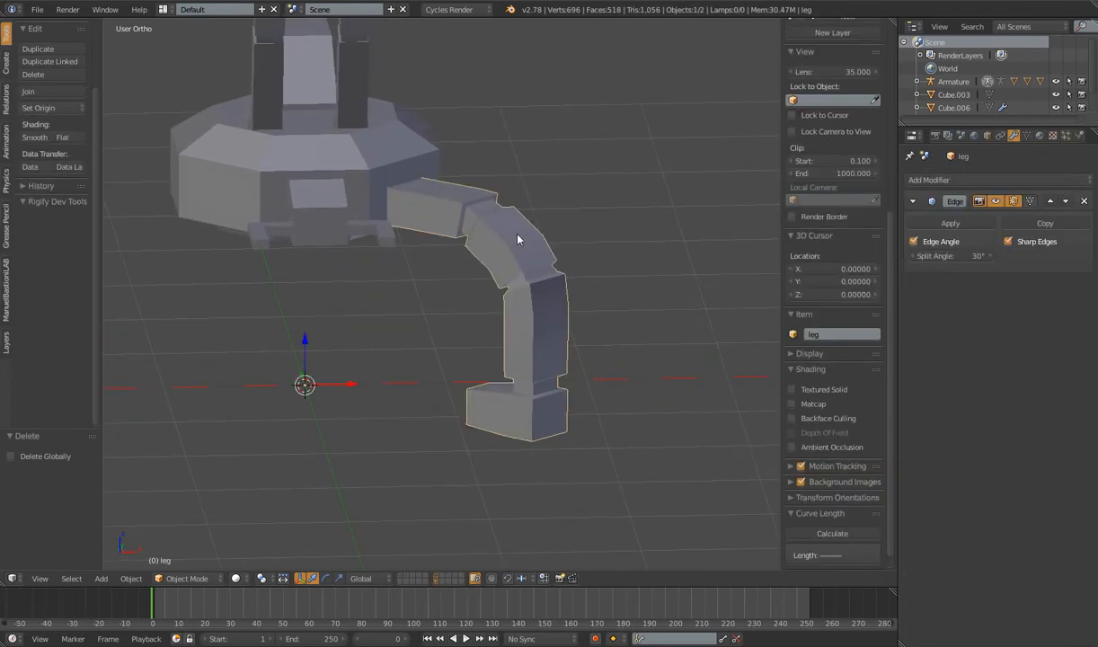
pyautogui.scroll(-4, 549, 360)
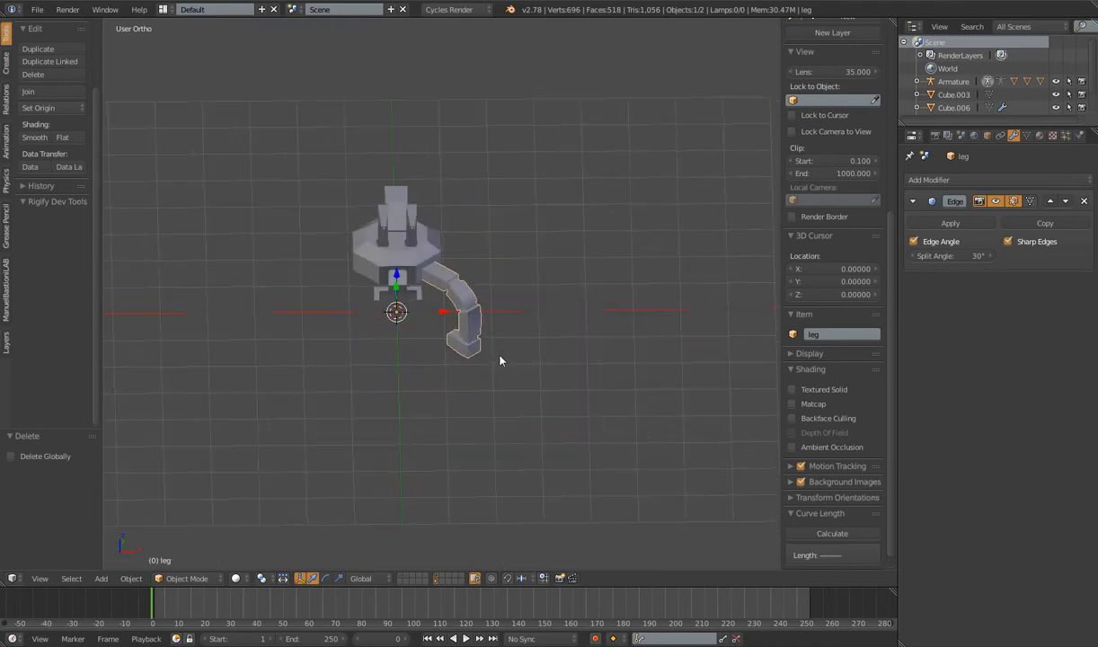
pyautogui.scroll(3, 453, 283)
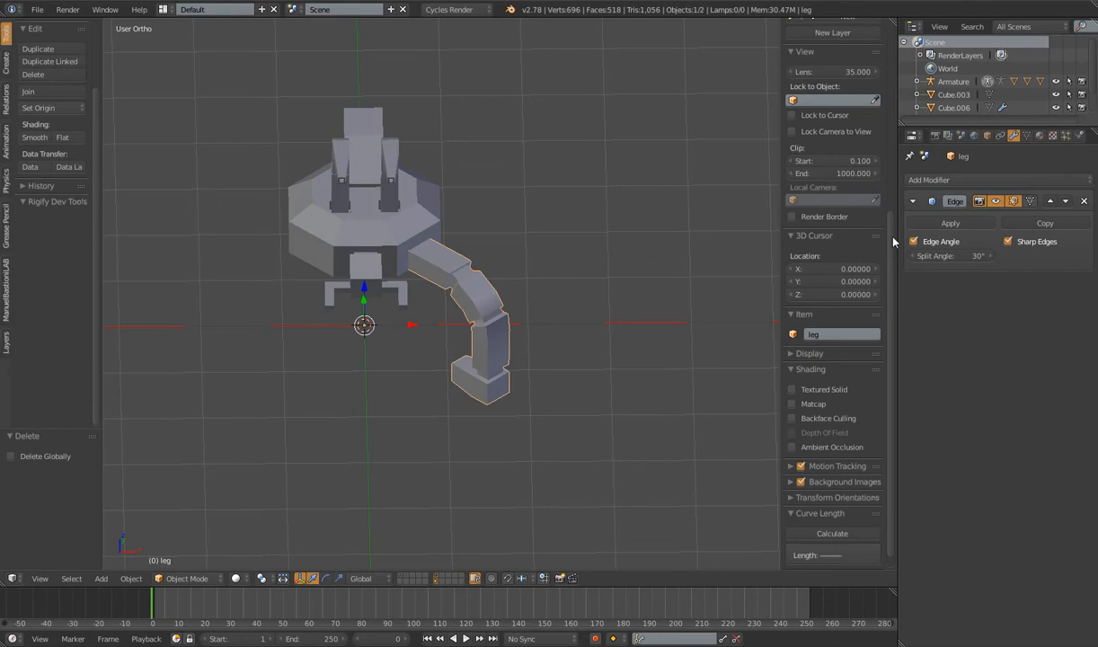
pyautogui.moveTo(893, 241); pyautogui.dragTo(893, 36)
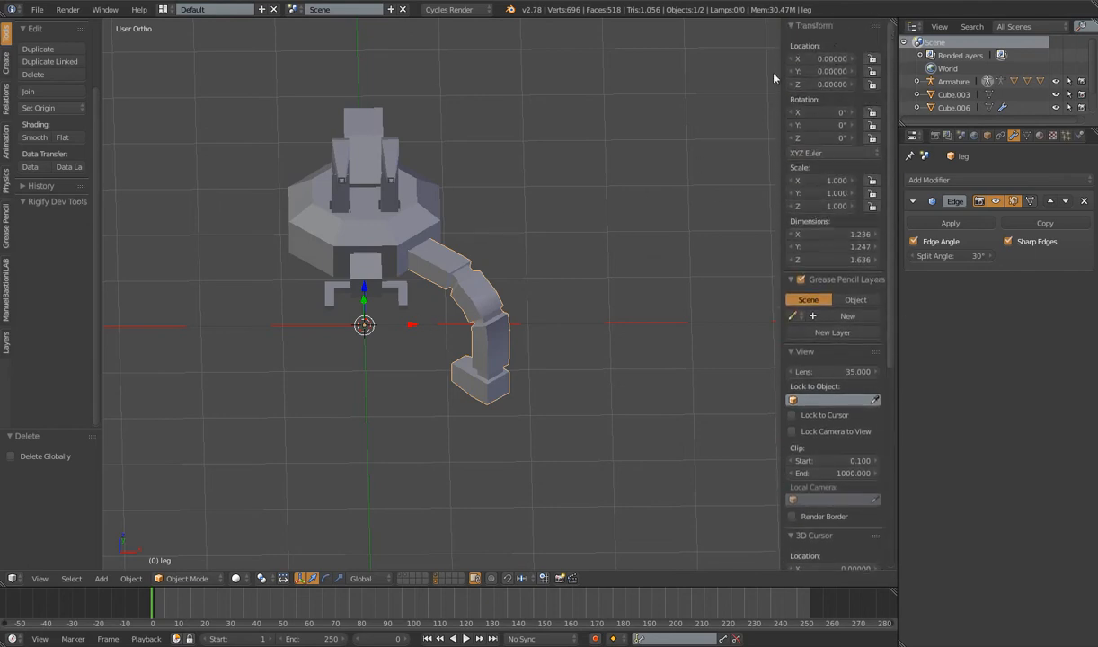
pyautogui.moveTo(415, 359); pyautogui.dragTo(376, 348, button='middle')
pyautogui.moveTo(304, 306); pyautogui.dragTo(565, 286, button='middle')
pyautogui.press('KP_1')
pyautogui.press('KP_3')
pyautogui.press('KP_1')
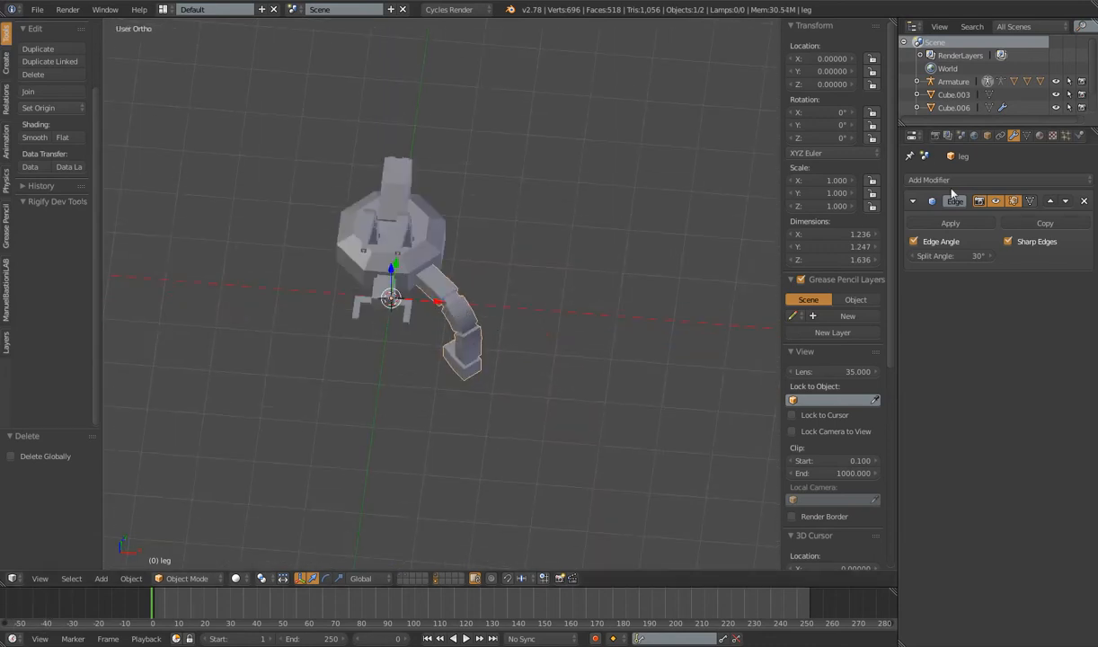
# Add a Mirror modifier to the replacement leg, with the Y axis enabled and the X axis disabled.
pyautogui.click(912, 179)
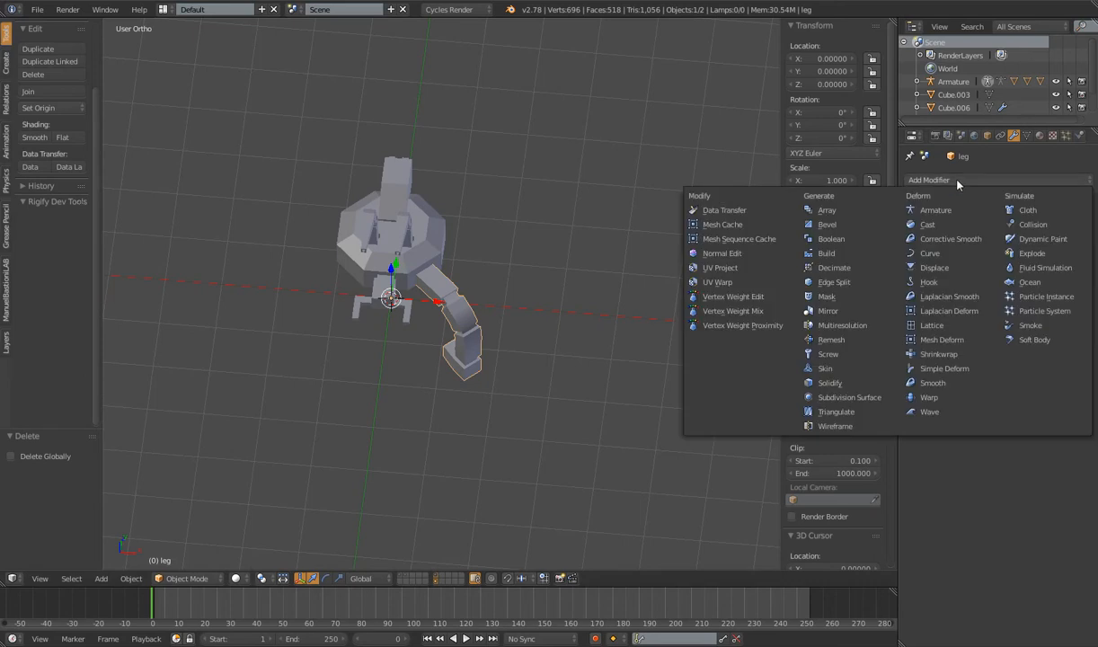
pyautogui.click(838, 310)
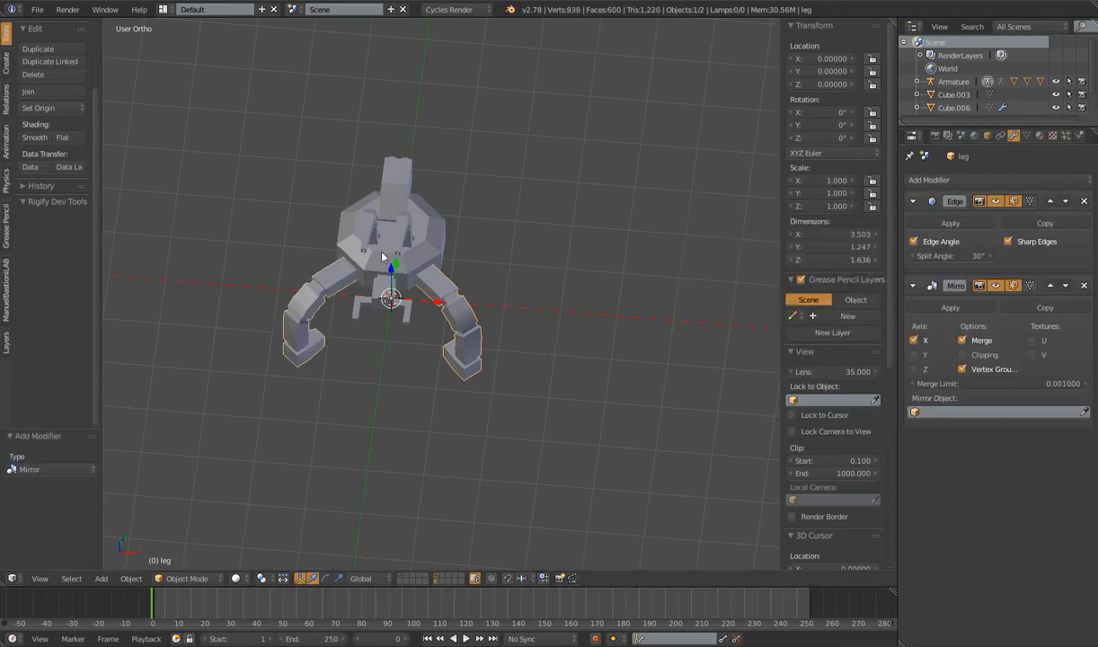
pyautogui.click(914, 341)
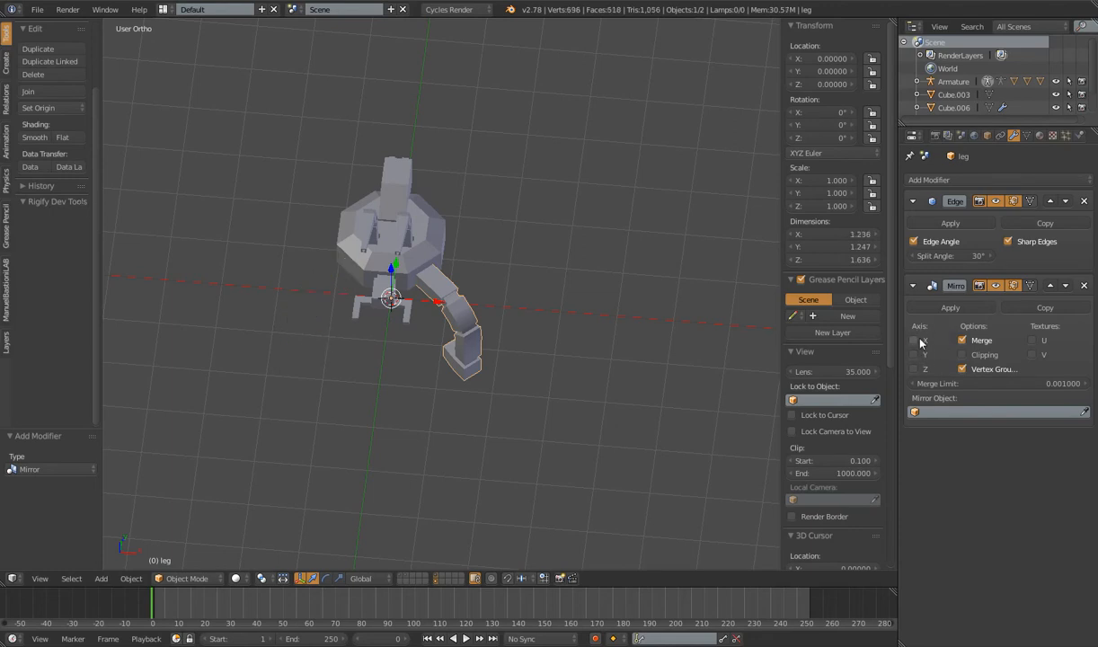
pyautogui.click(914, 355)
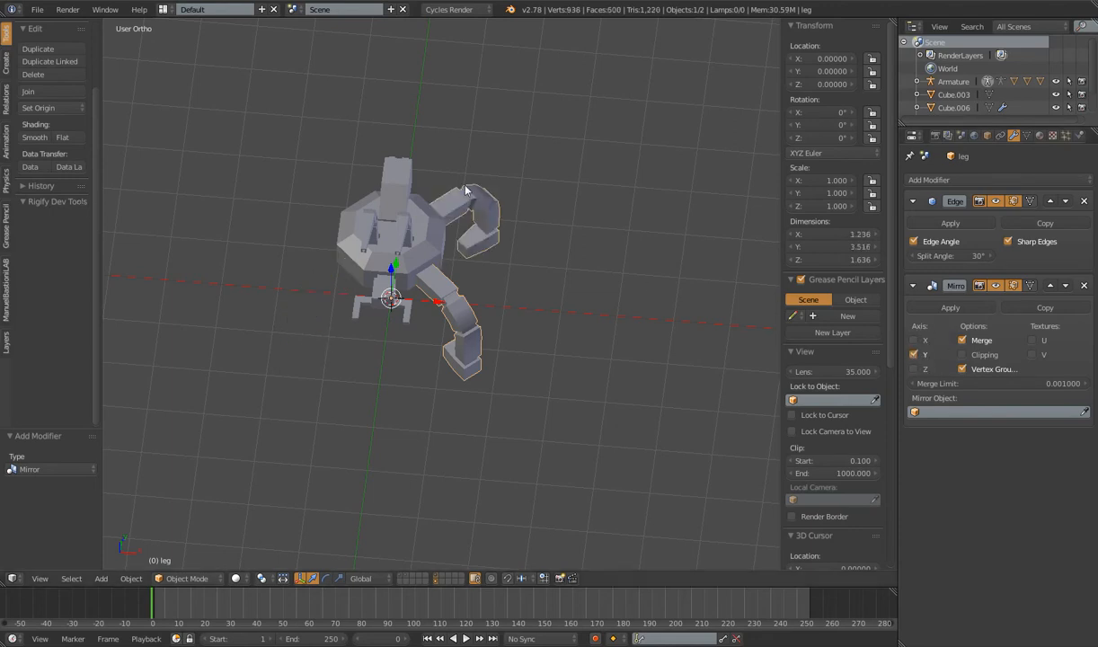
# Move the leg's Mirror modifier above the Edge Split modifier and apply it.
pyautogui.scroll(-3, 503, 293)
pyautogui.moveTo(500, 319); pyautogui.dragTo(496, 290, button='middle')
pyautogui.scroll(3, 496, 289)
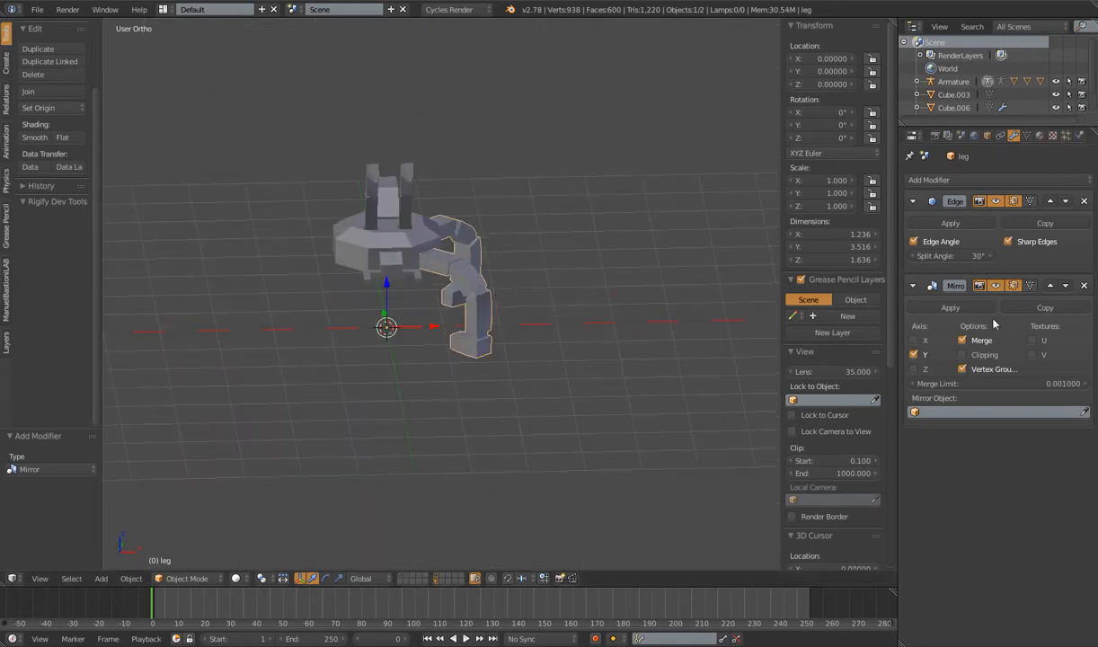
pyautogui.click(1051, 285)
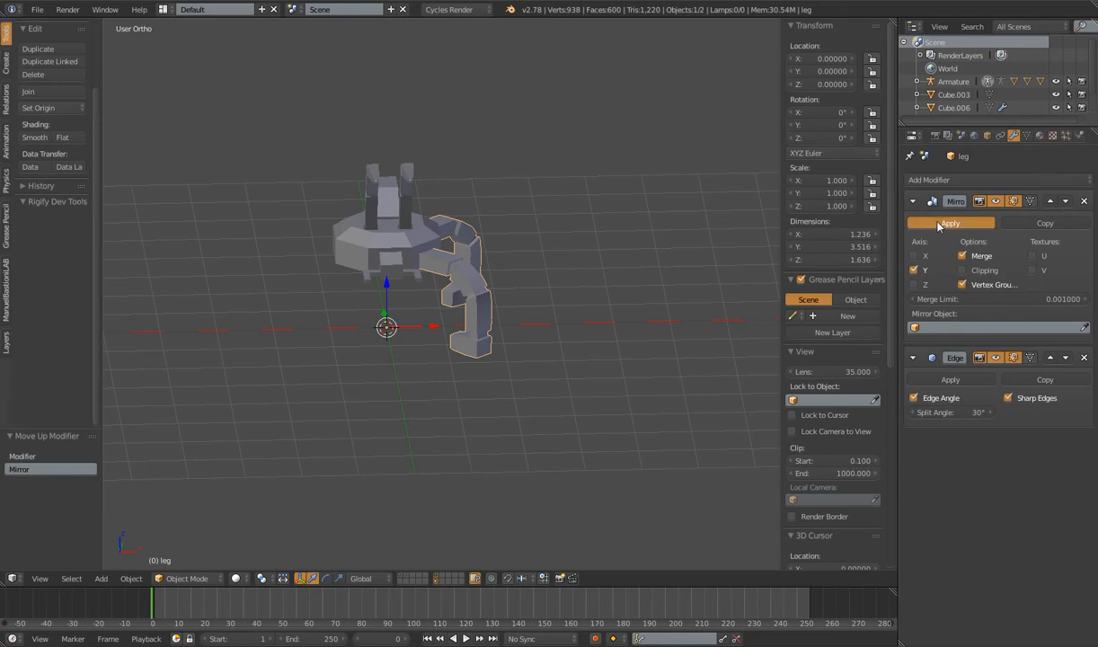
pyautogui.click(948, 224)
pyautogui.moveTo(591, 275); pyautogui.dragTo(586, 312, button='middle')
pyautogui.scroll(3, 557, 303)
pyautogui.scroll(-5, 525, 298)
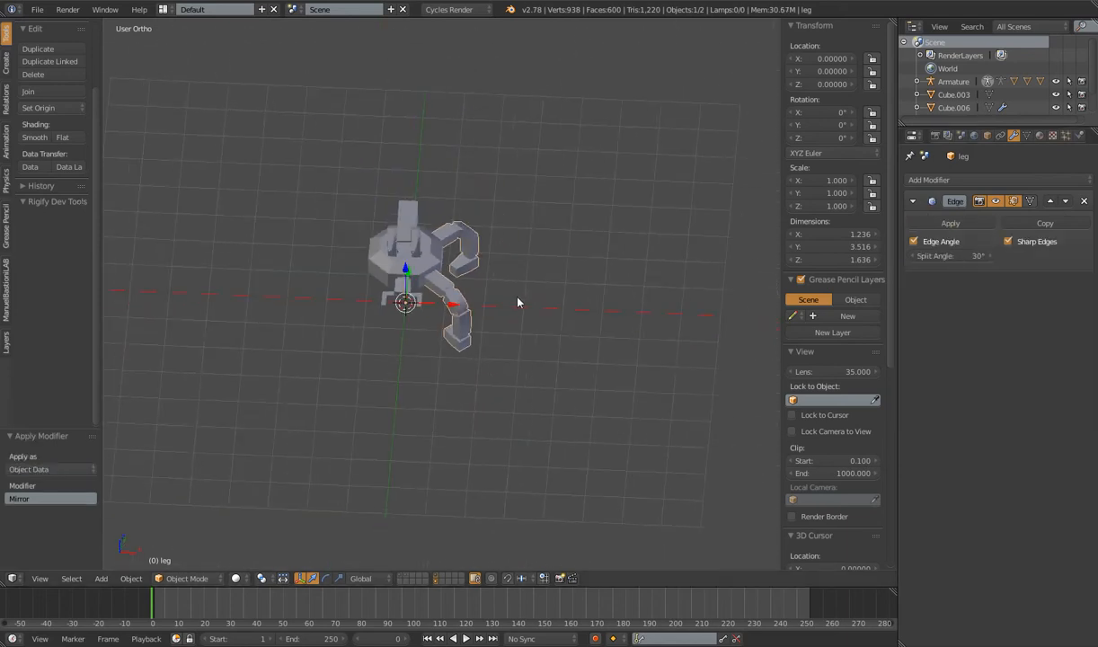
# Examine the leg object's mesh in Edit Mode, checking the geometry of both legs beside the body.
pyautogui.scroll(3, 416, 272)
pyautogui.press('Tab')
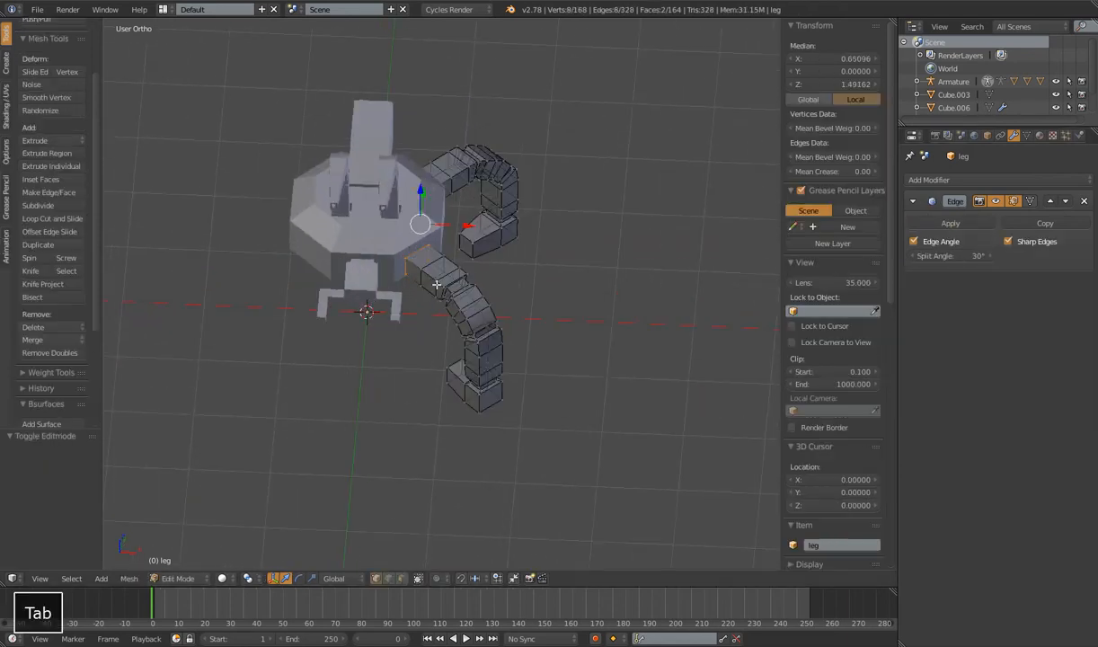
pyautogui.moveTo(469, 300); pyautogui.dragTo(586, 287, button='middle')
pyautogui.press('Tab')
pyautogui.rightClick(371, 203)
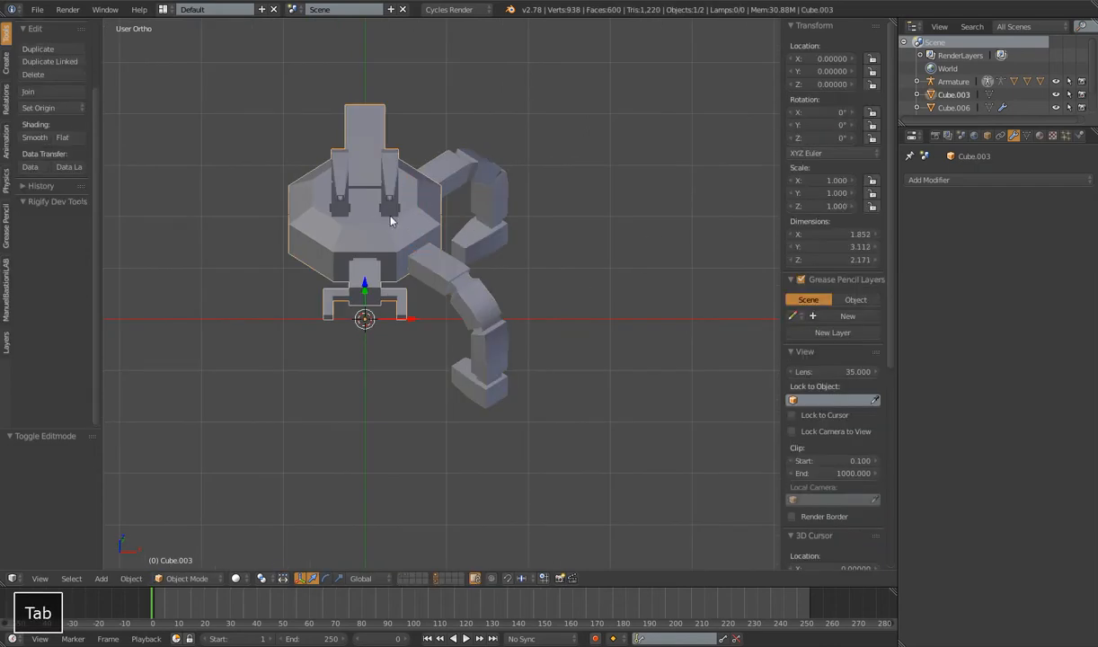
pyautogui.rightClick(466, 189)
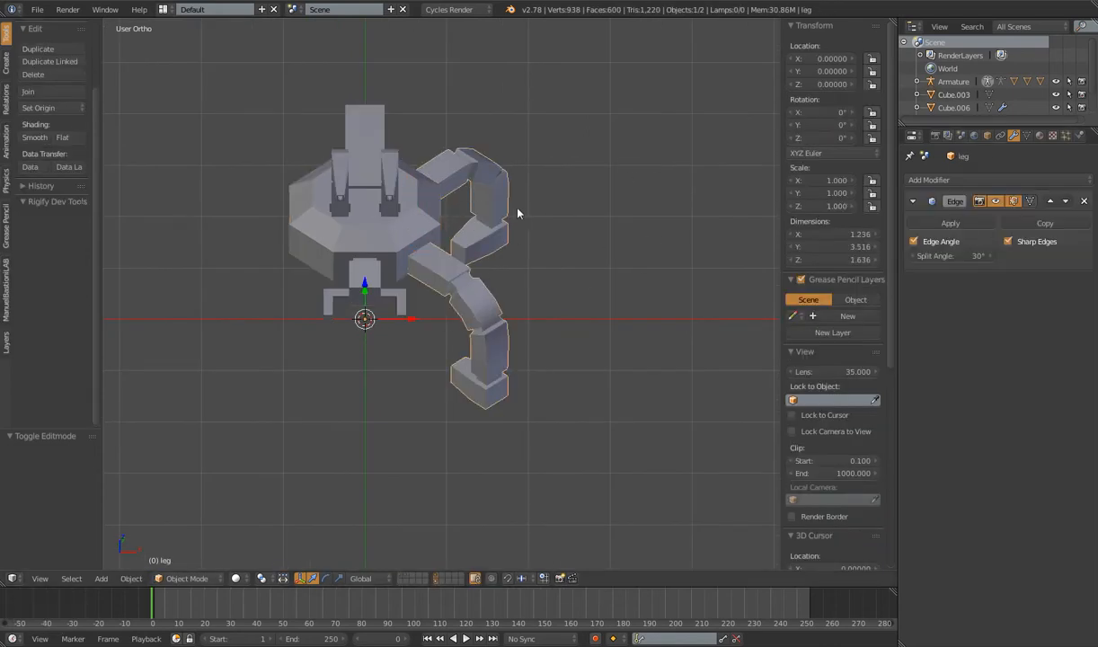
pyautogui.press('Tab')
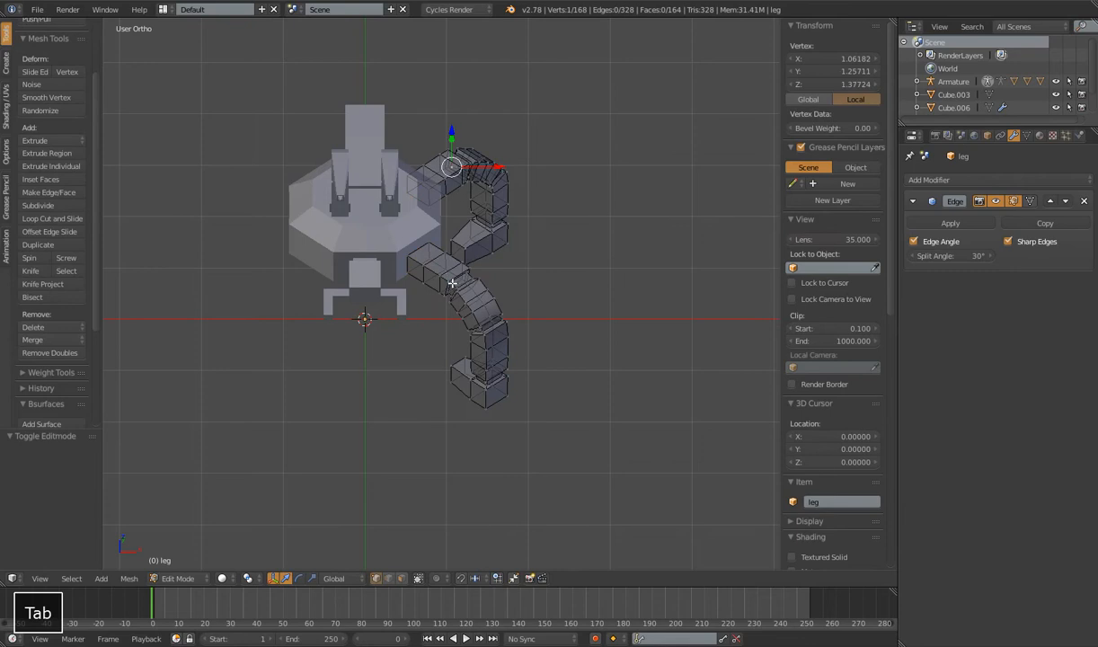
pyautogui.rightClick(462, 166)
pyautogui.rightClick(465, 283)
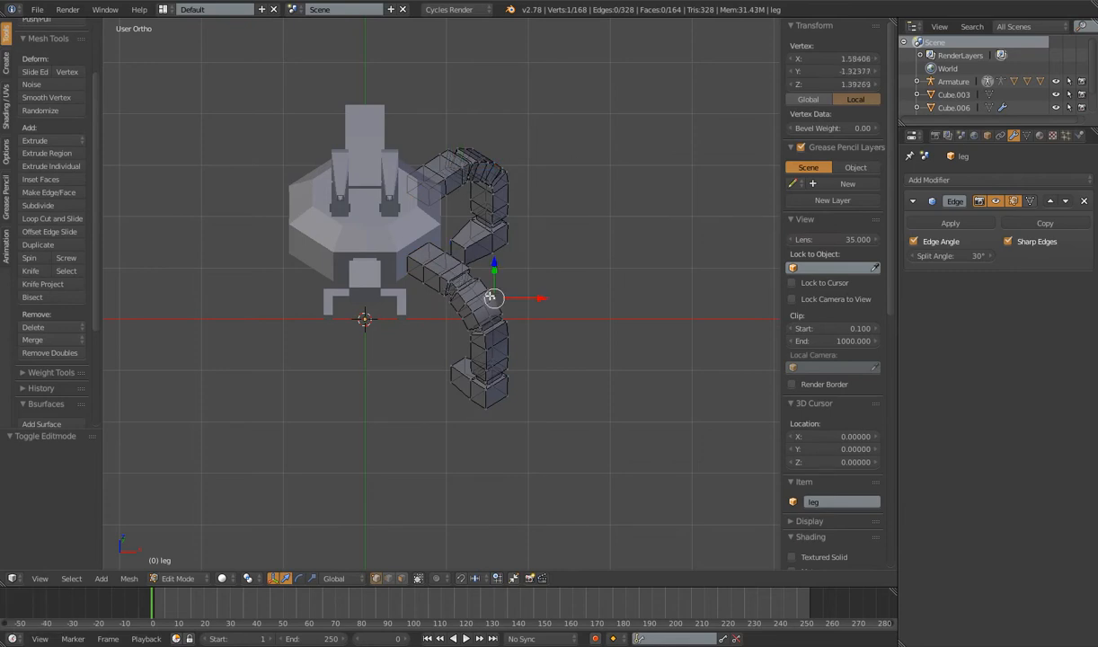
# Add a second Mirror modifier to the leg object in Object Mode, mirroring the legs across the X axis.
pyautogui.click(935, 180)
pyautogui.press('Tab')
pyautogui.click(934, 180)
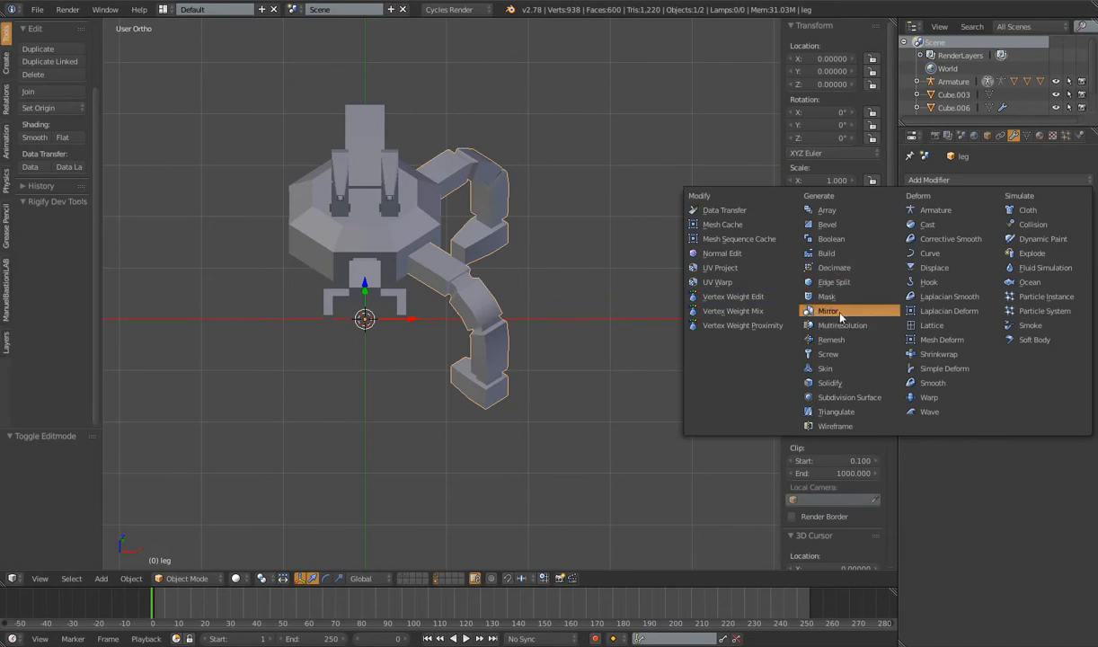
pyautogui.click(827, 310)
pyautogui.scroll(-2, 464, 350)
pyautogui.moveTo(464, 350)
pyautogui.mouseDown(button='middle')
pyautogui.moveTo(516, 316)
pyautogui.moveTo(452, 340)
pyautogui.mouseUp(button='middle')
pyautogui.scroll(2, 516, 316)
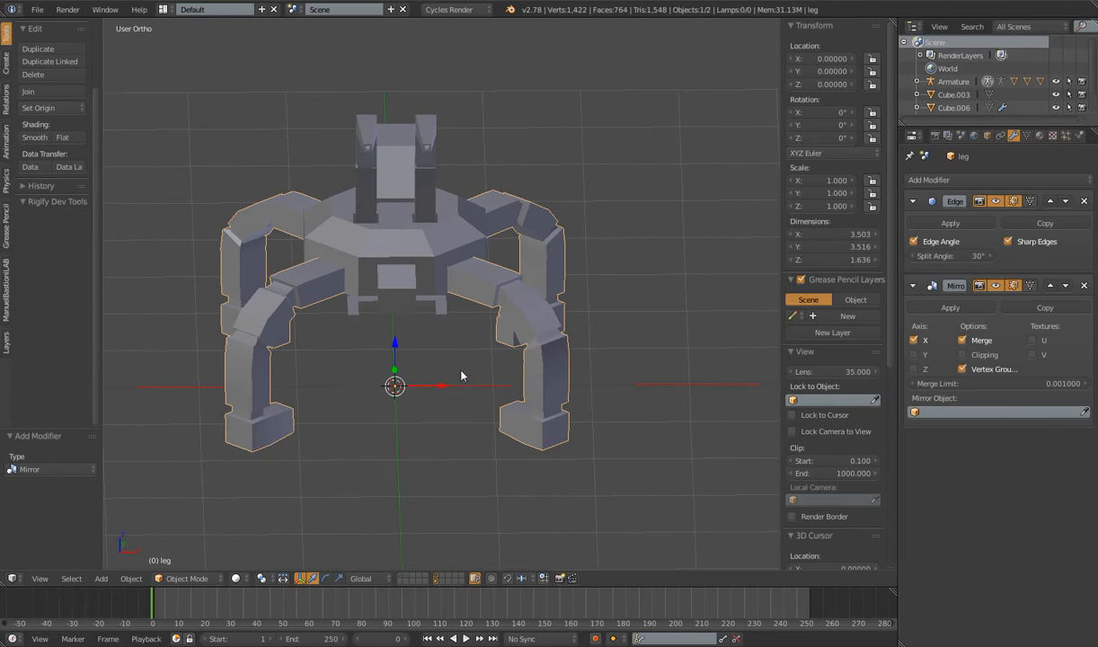
# Snap the 3D cursor to the scene center and add a single-bone armature there.
pyautogui.hotkey('shift', 's')
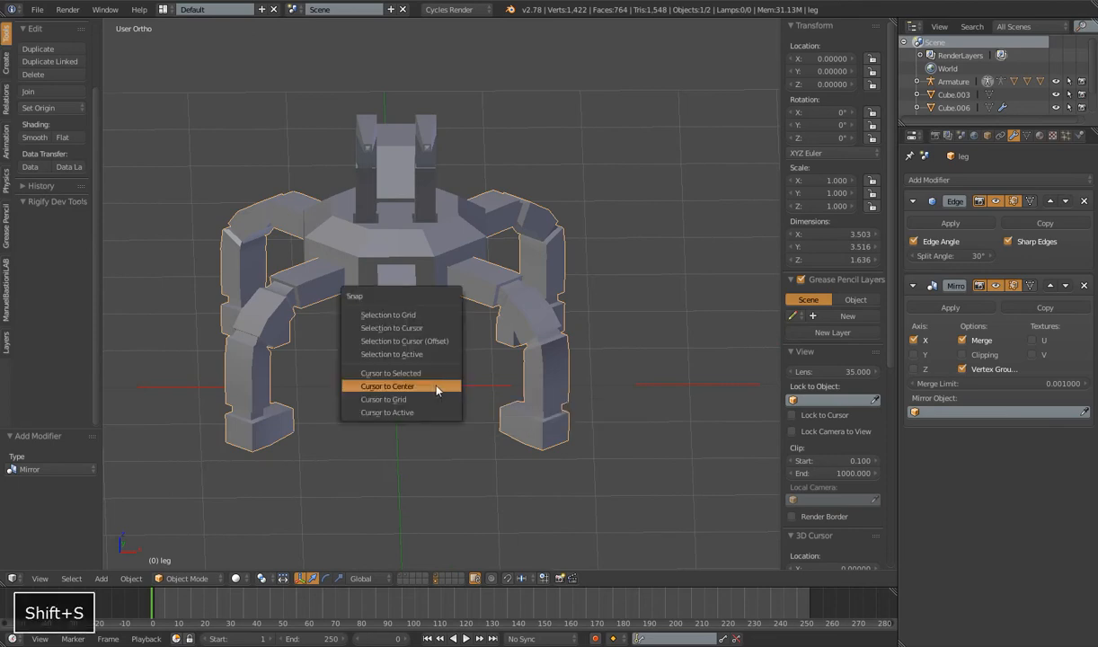
pyautogui.click(416, 373)
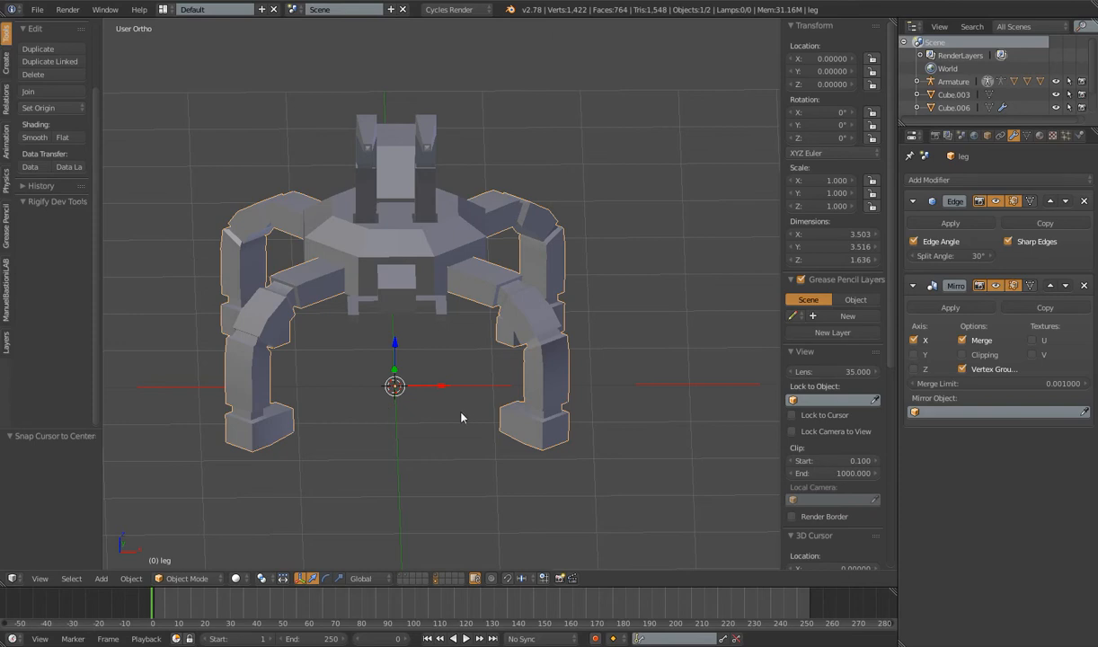
pyautogui.hotkey('shift', 'a')
pyautogui.moveTo(459, 415)
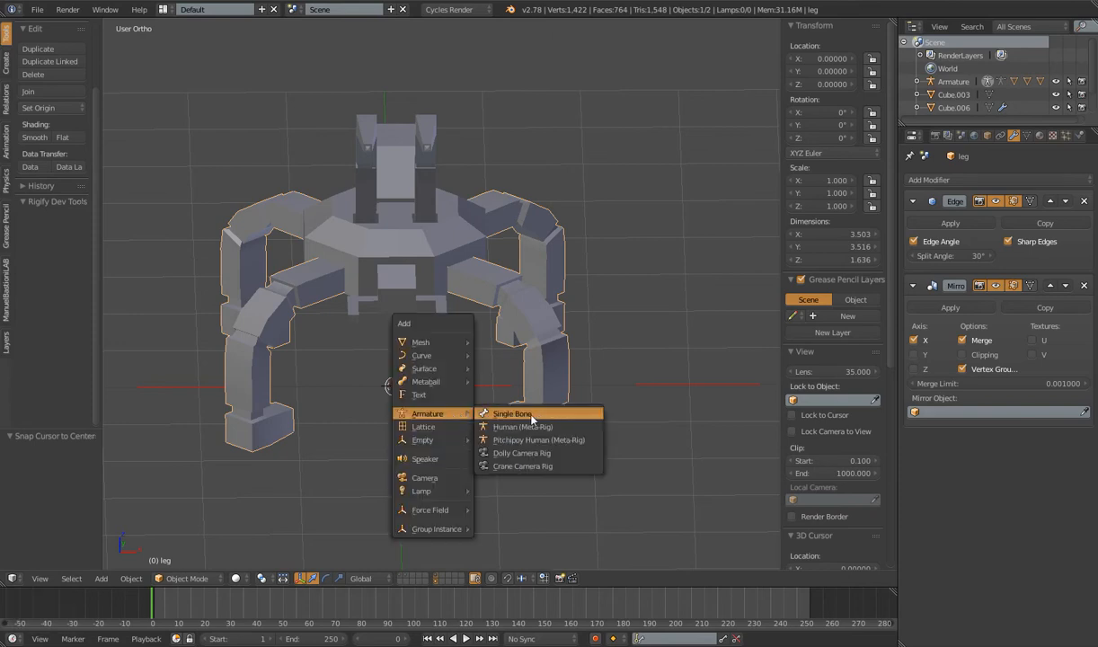
pyautogui.click(508, 413)
# In Edit Mode from the right orthographic view, rename the new armature's bone as Root.
pyautogui.moveTo(508, 414); pyautogui.dragTo(368, 392, button='middle')
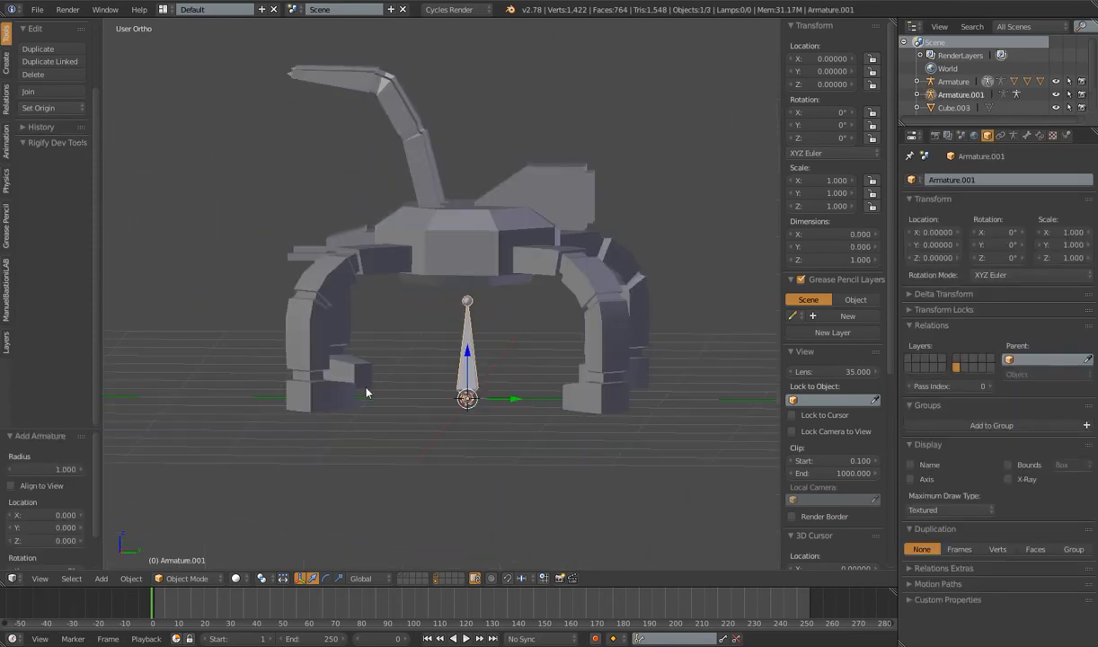
pyautogui.press('KP_3')
pyautogui.press('Tab')
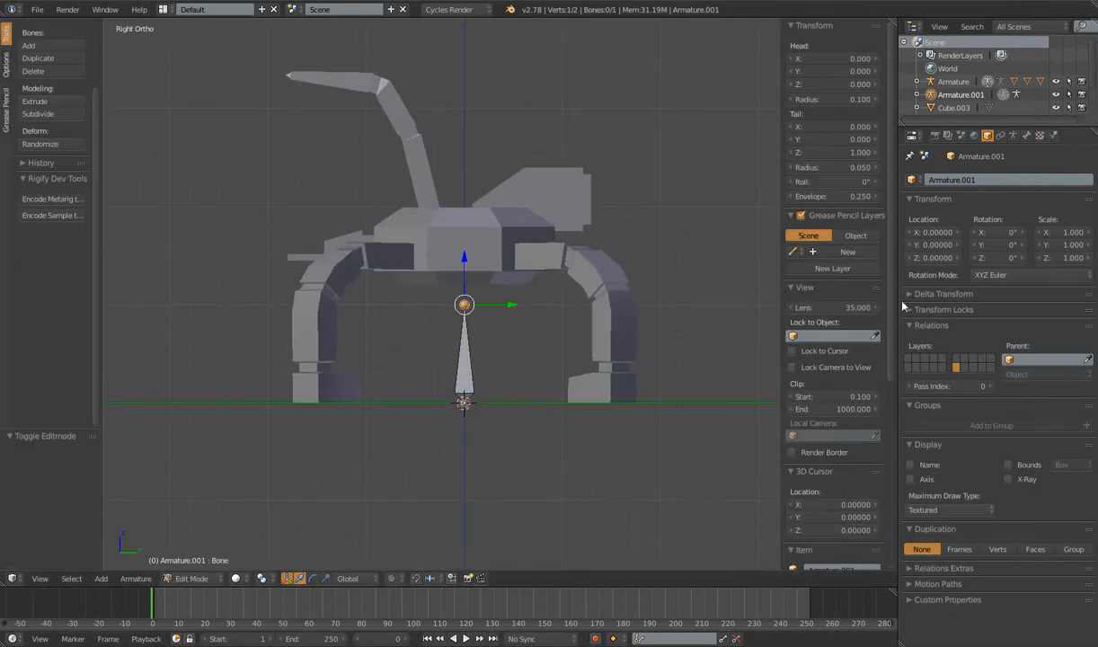
pyautogui.click(809, 286)
pyautogui.click(794, 215)
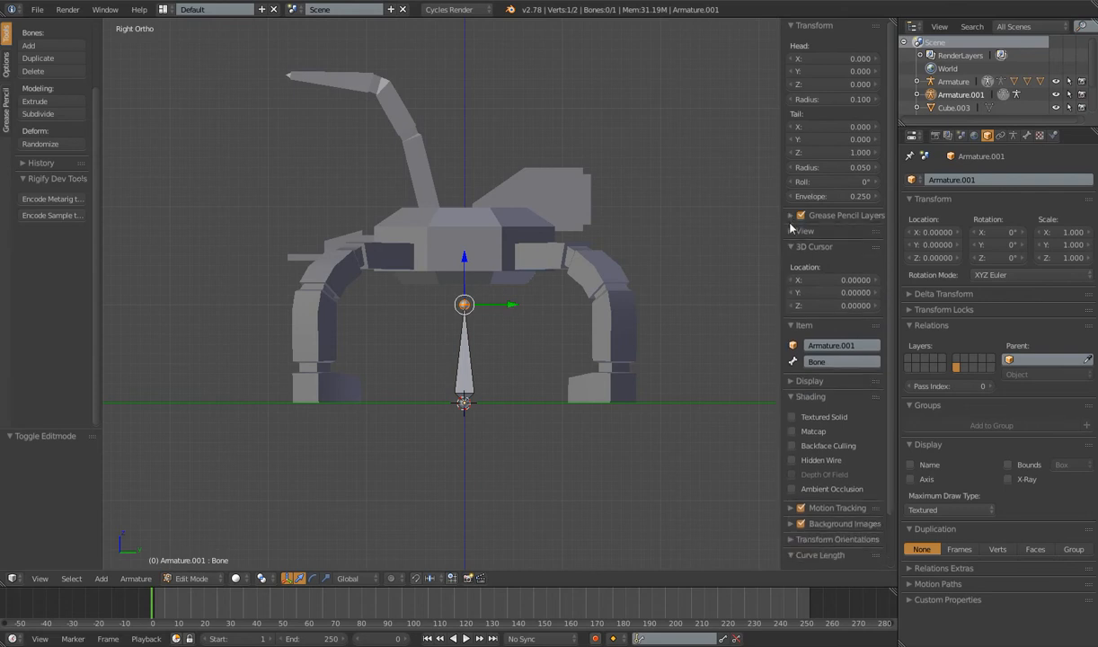
pyautogui.click(832, 362)
pyautogui.write('Root')
pyautogui.press('Return')
pyautogui.press('r')
pyautogui.press('x')
pyautogui.press('9')
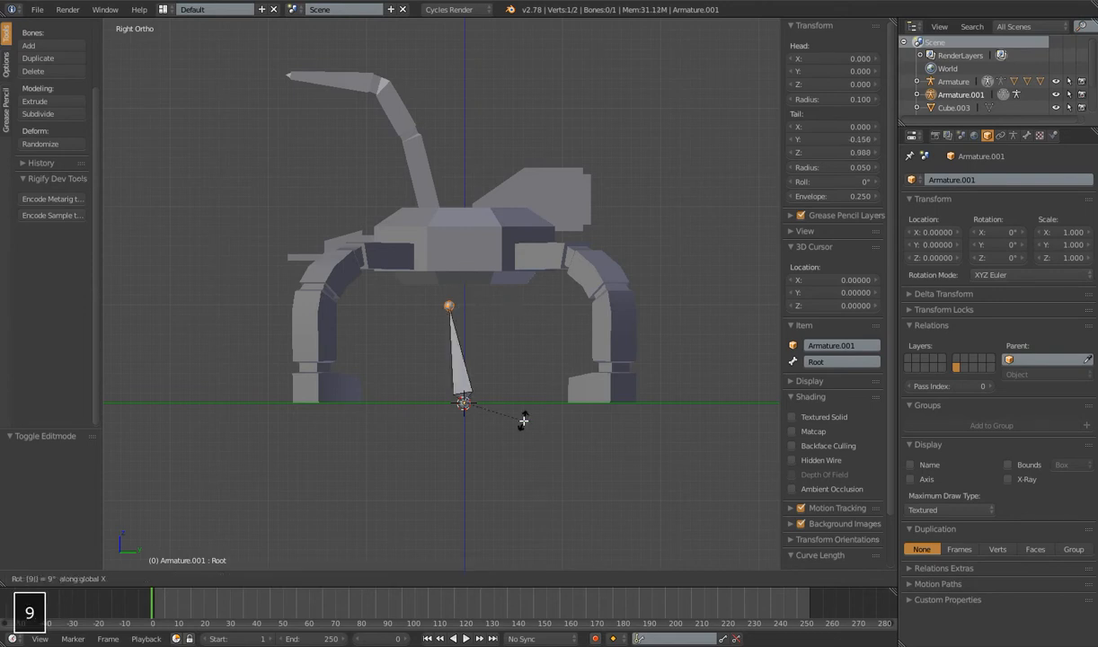
pyautogui.press('-')
pyautogui.press('Escape')
# Rotate the Root bone by -90° around the X axis so it lies along the ground.
pyautogui.press('r')
pyautogui.press('x')
pyautogui.press('-')
pyautogui.press('9')
pyautogui.press('0')
pyautogui.press('Return')
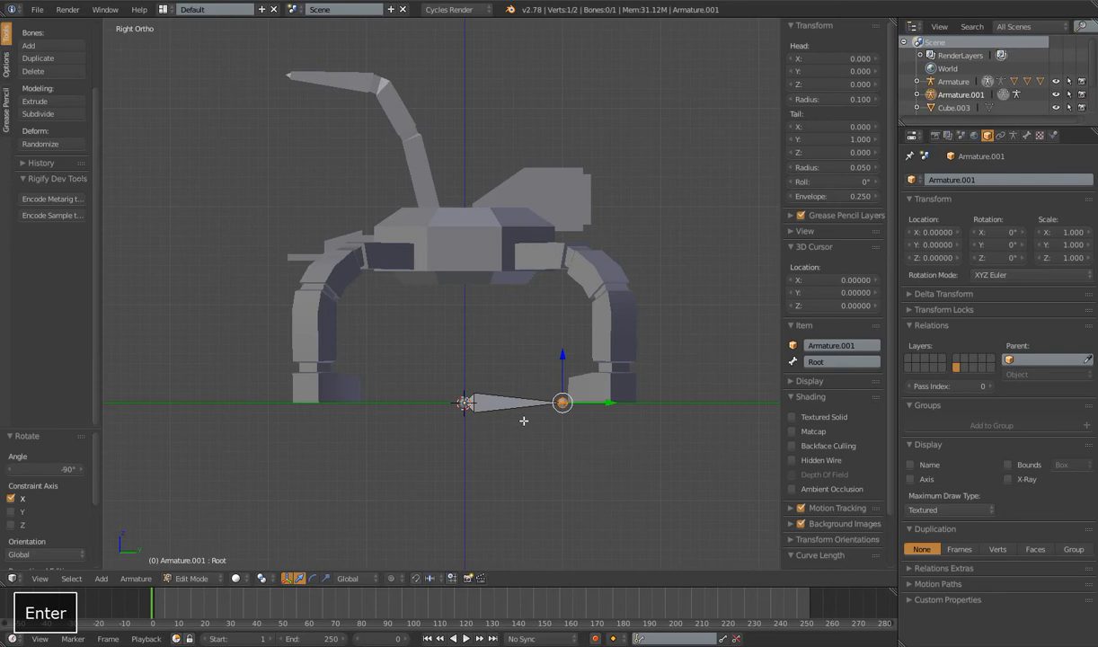
# Turn on the Axes and X-Ray display options for the new armature.
pyautogui.click(1005, 136)
pyautogui.click(1013, 135)
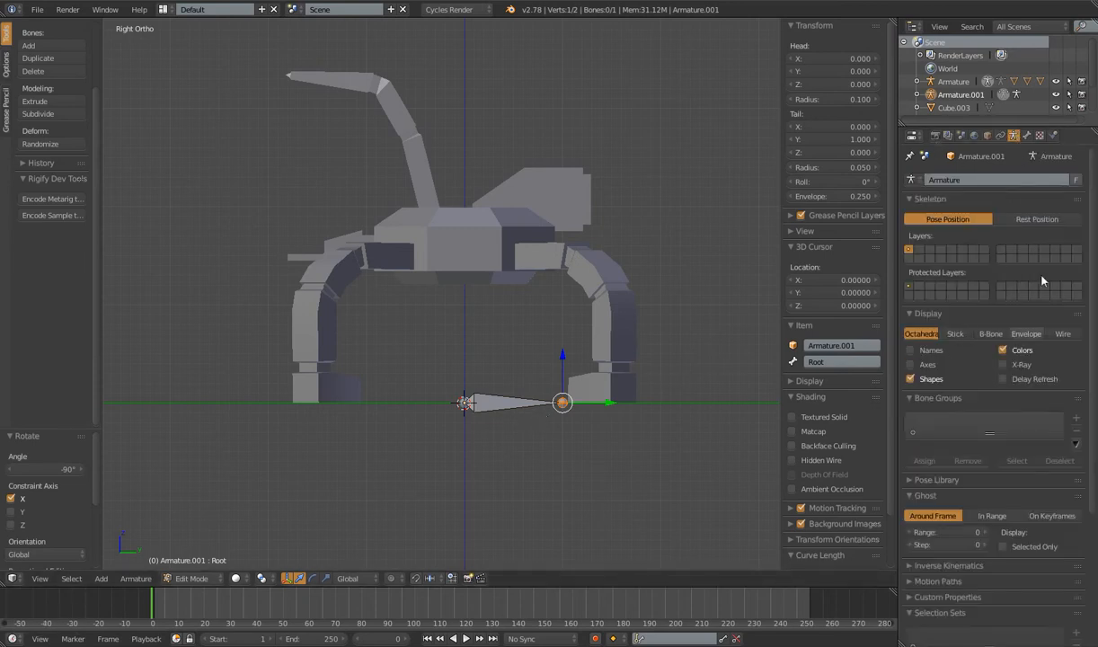
pyautogui.click(910, 365)
pyautogui.moveTo(666, 432); pyautogui.dragTo(361, 366, button='middle')
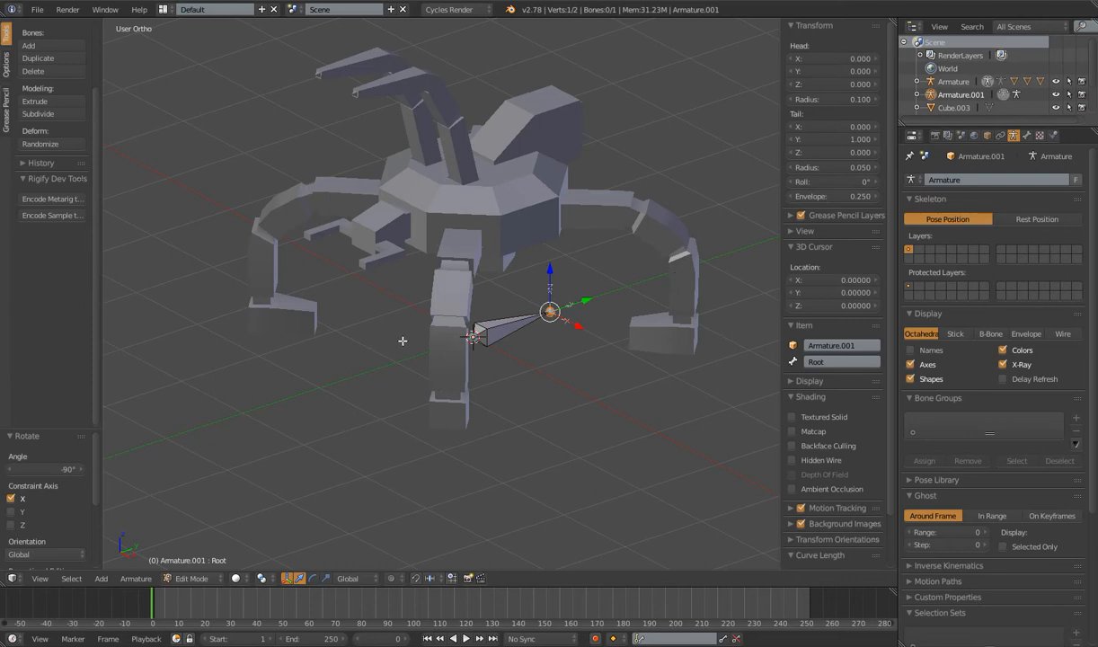
# Leave Edit Mode and switch the new armature to Pose Mode.
pyautogui.scroll(-4, 516, 350)
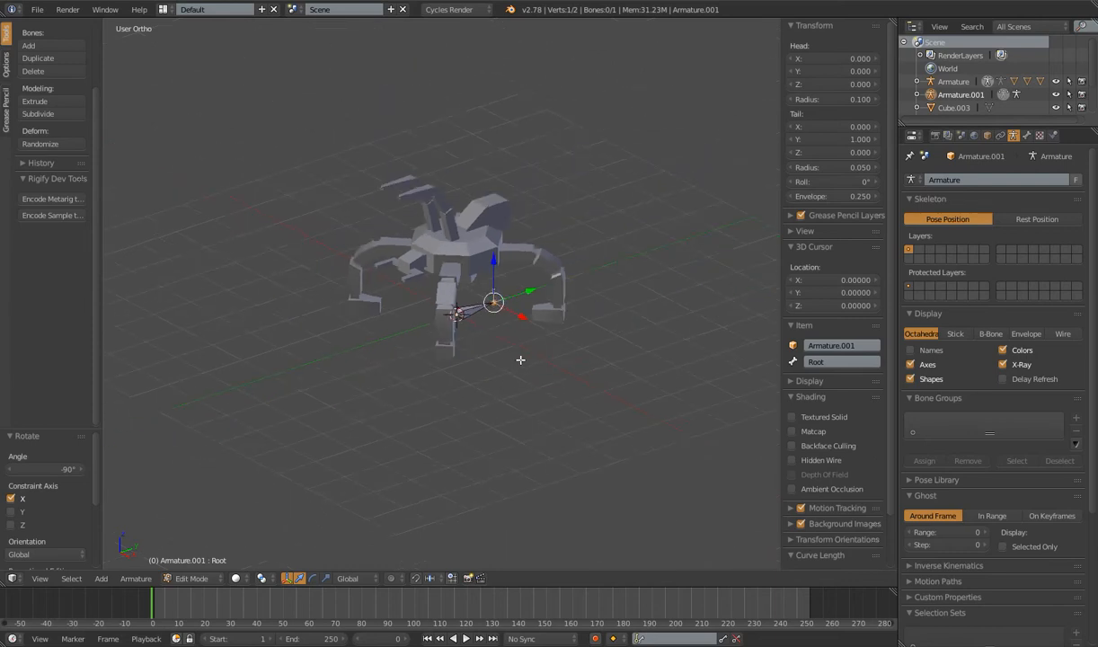
pyautogui.scroll(6, 508, 346)
pyautogui.press('Tab')
pyautogui.hotkey('ctrl', 'Tab')
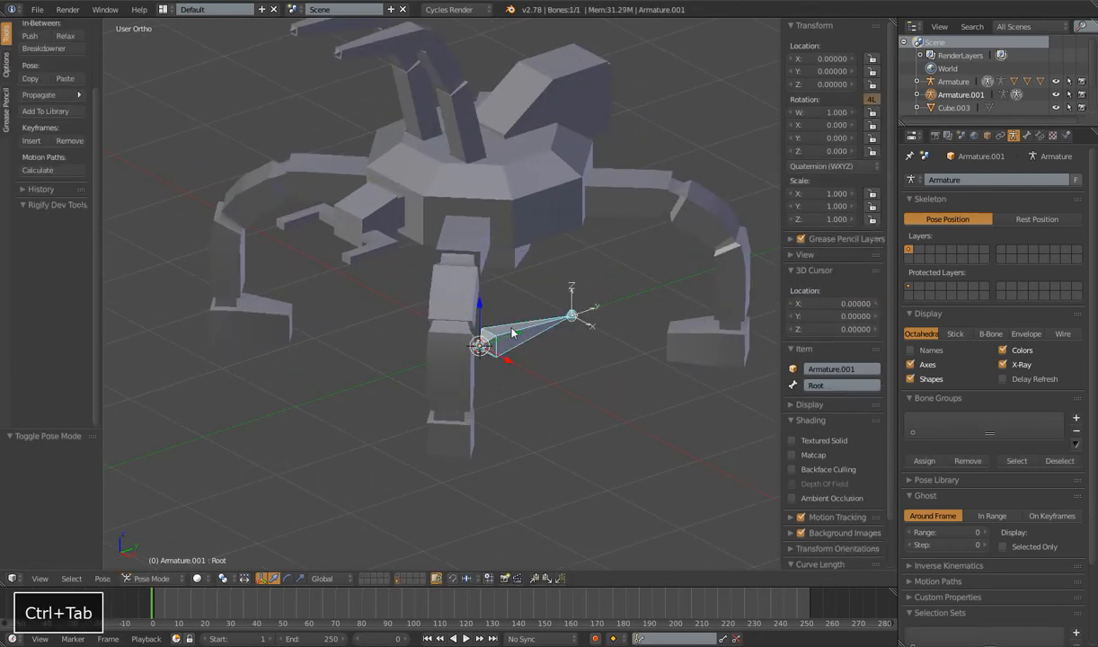
# Try moving the Root bone along the global Z axis and along its local Z axis.
pyautogui.press('g')
pyautogui.press('z')
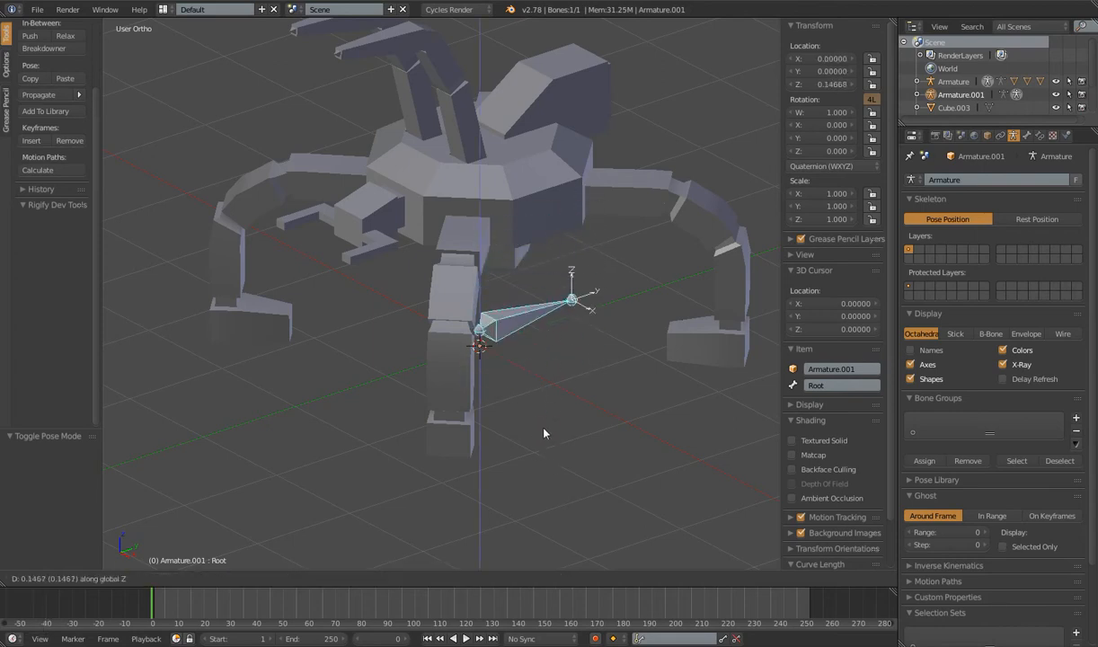
pyautogui.press('Escape')
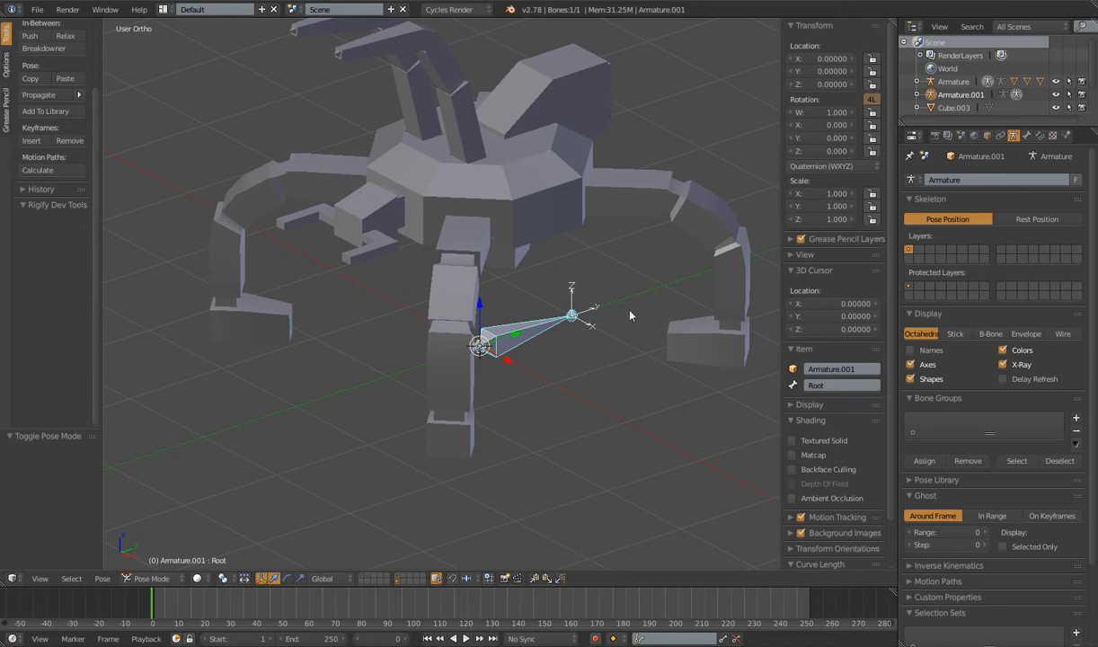
pyautogui.press('g')
pyautogui.press('z')
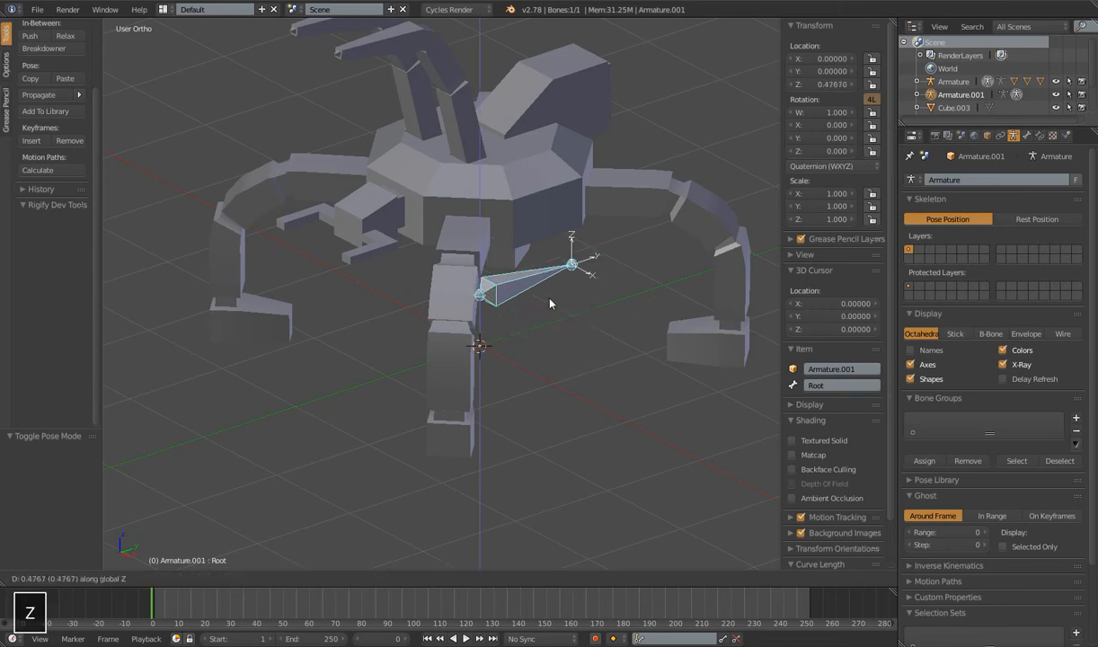
pyautogui.press('Escape')
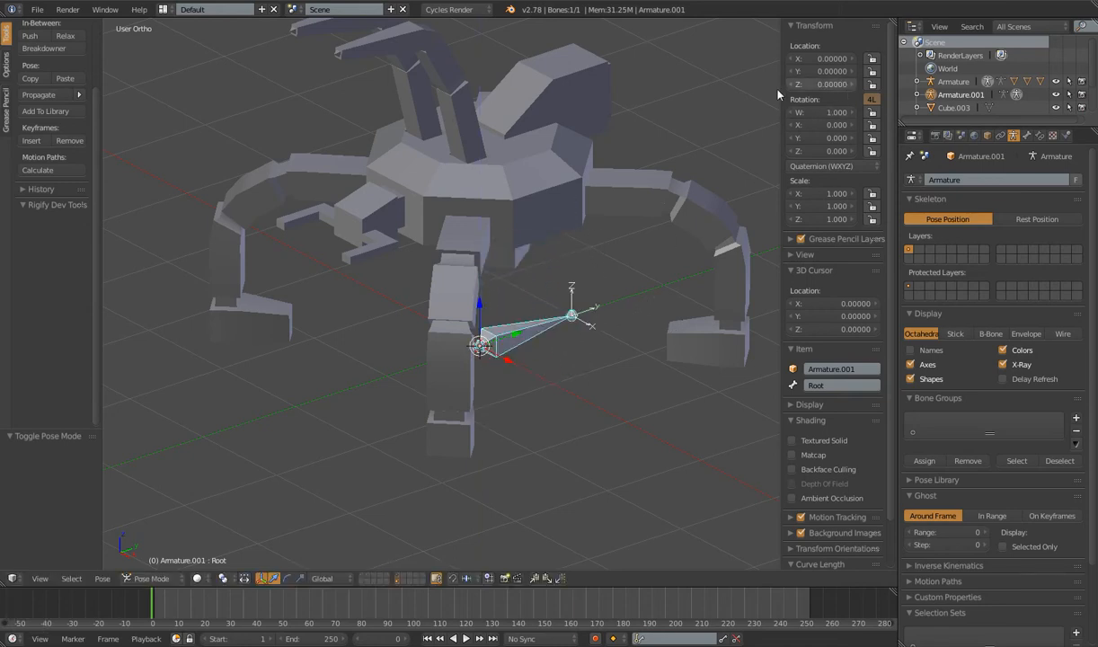
pyautogui.press('g')
pyautogui.press('z')
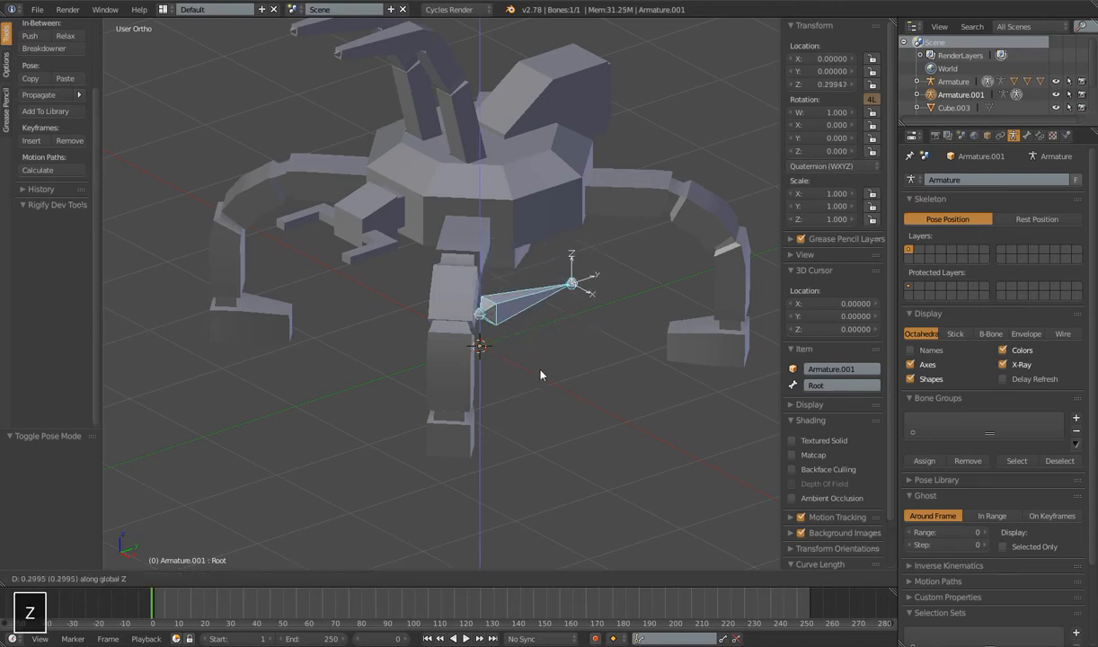
pyautogui.press('g')
pyautogui.press('z')
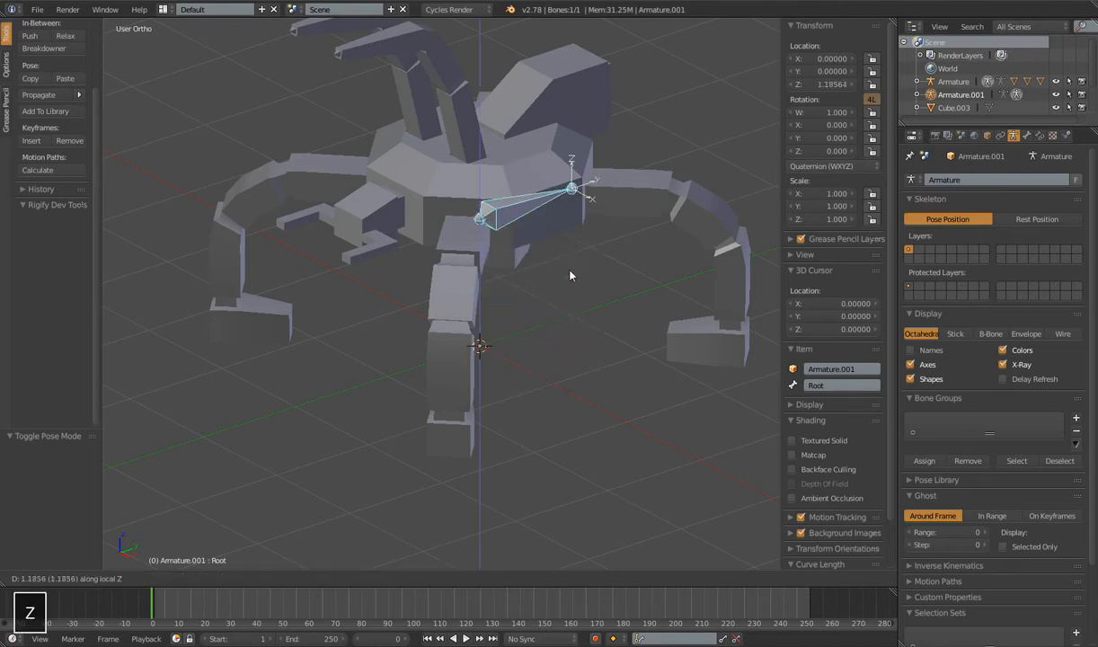
pyautogui.press('Escape')
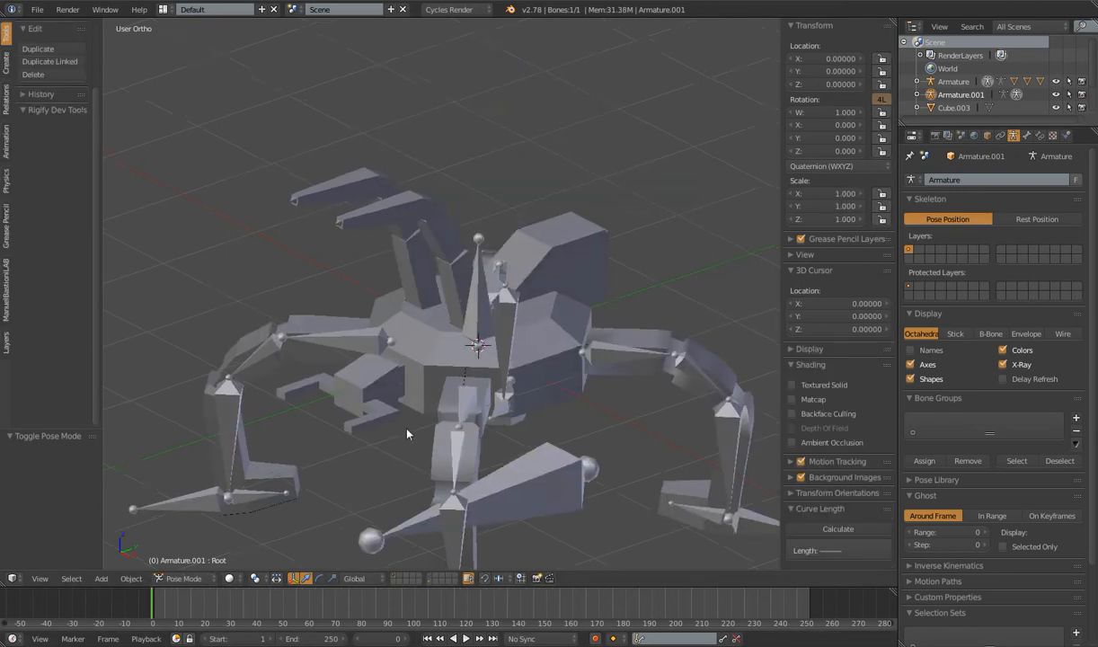
# Examine the finished spider rig on the other layer and test moving its Body_bone along the global Z axis.
pyautogui.keyDown('shift'); pyautogui.moveTo(388, 409); pyautogui.dragTo(430, 317, button='middle'); pyautogui.keyUp('shift')
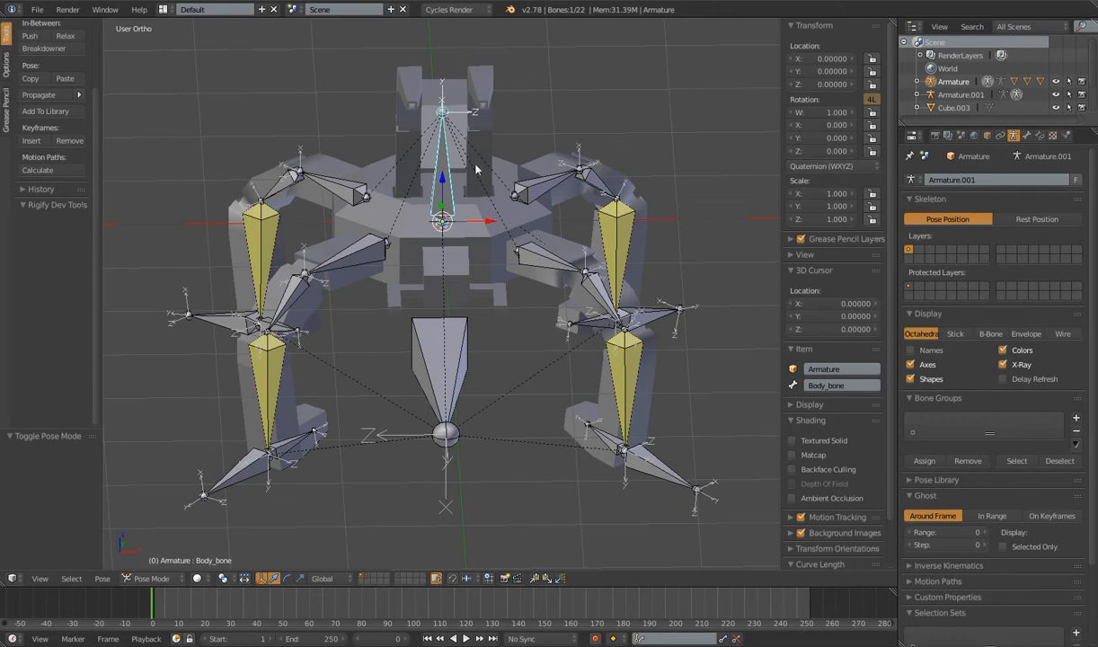
pyautogui.moveTo(430, 225); pyautogui.dragTo(497, 208, button='middle')
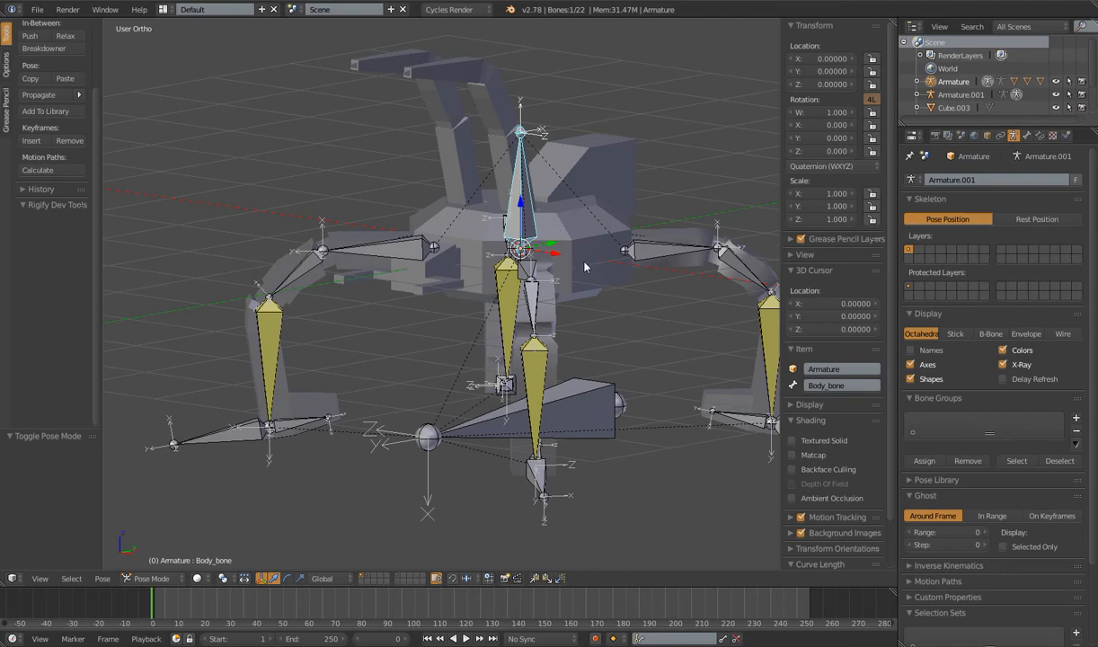
pyautogui.press('g')
pyautogui.press('z')
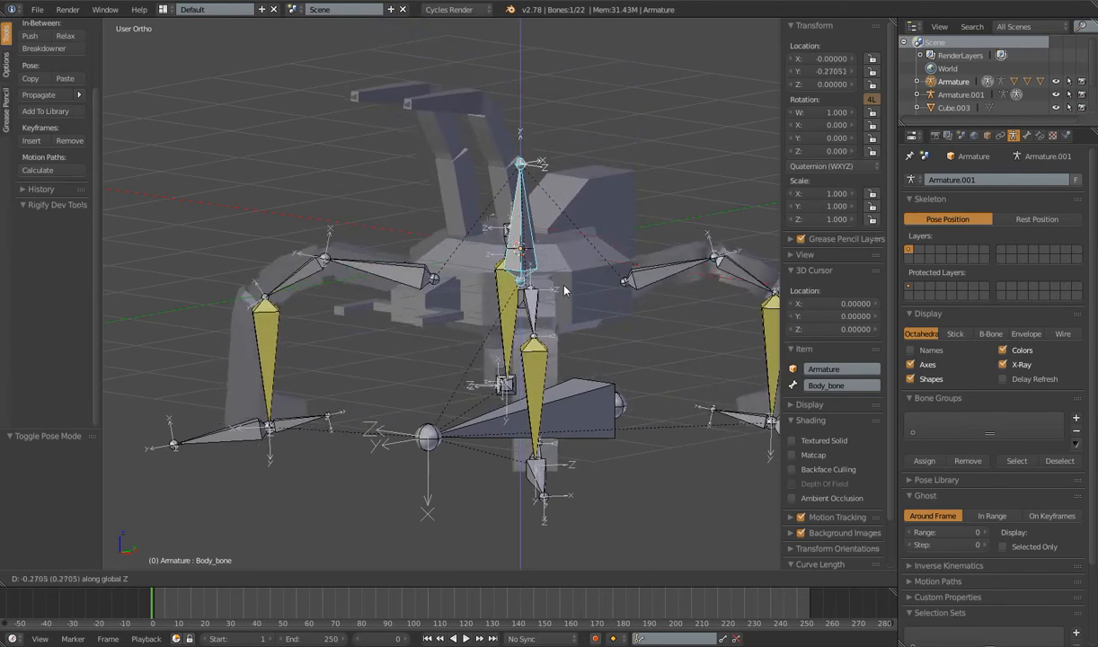
pyautogui.press('Escape')
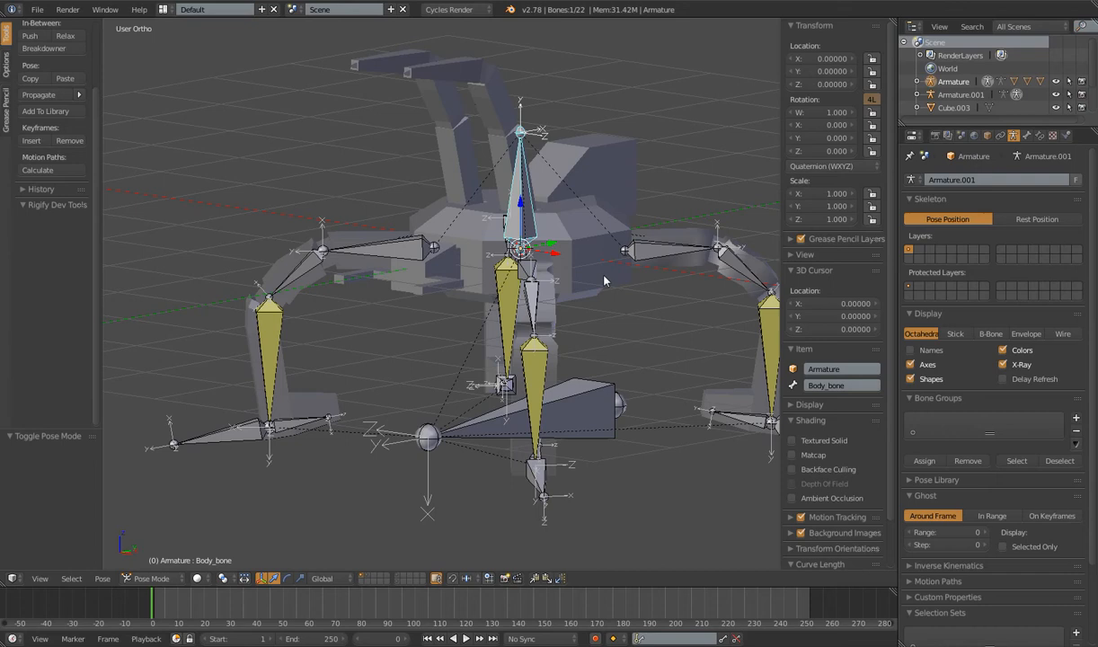
pyautogui.press('g')
pyautogui.press('z')
pyautogui.press('Escape')
pyautogui.moveTo(600, 234); pyautogui.dragTo(606, 278, button='middle')
pyautogui.moveTo(514, 253); pyautogui.dragTo(568, 279, button='middle')
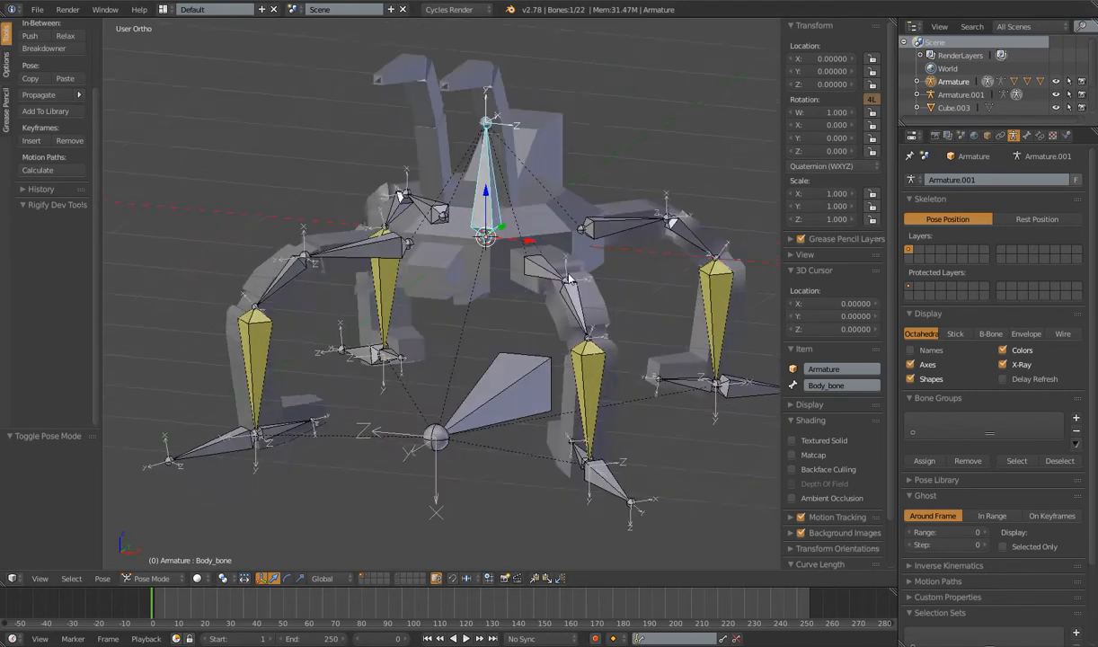
pyautogui.scroll(-5, 566, 286)
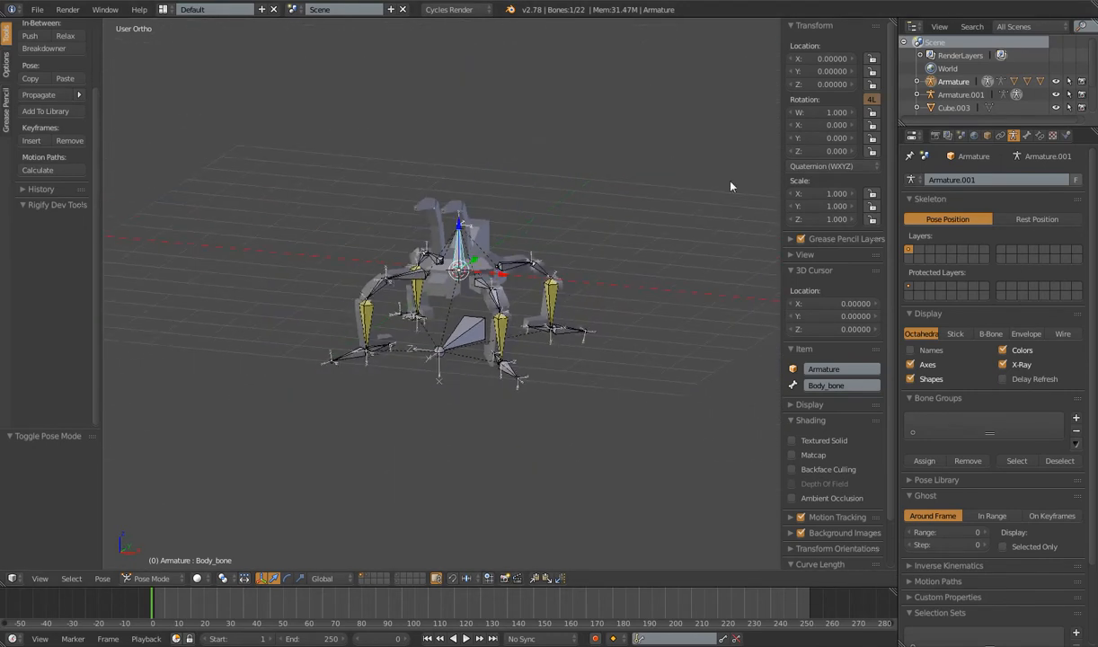
# Show the layers holding the new spider robot and its armature, and select the new armature's Root bone.
pyautogui.click(398, 576)
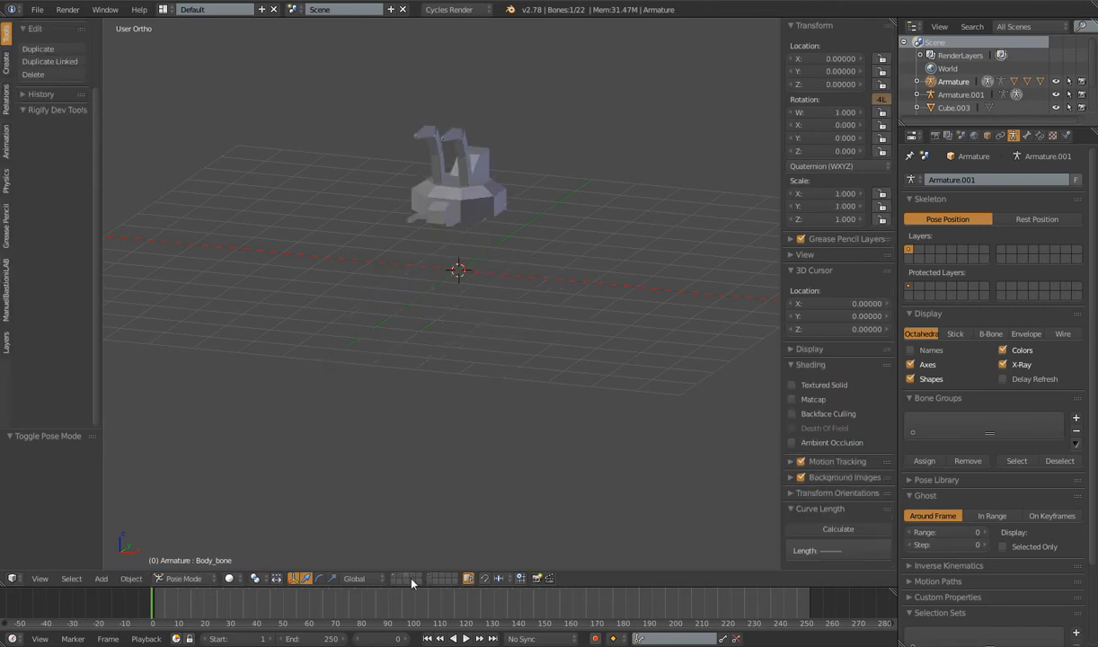
pyautogui.keyDown('shift'); pyautogui.click(429, 581); pyautogui.keyUp('shift')
pyautogui.moveTo(478, 252); pyautogui.dragTo(523, 311, button='middle')
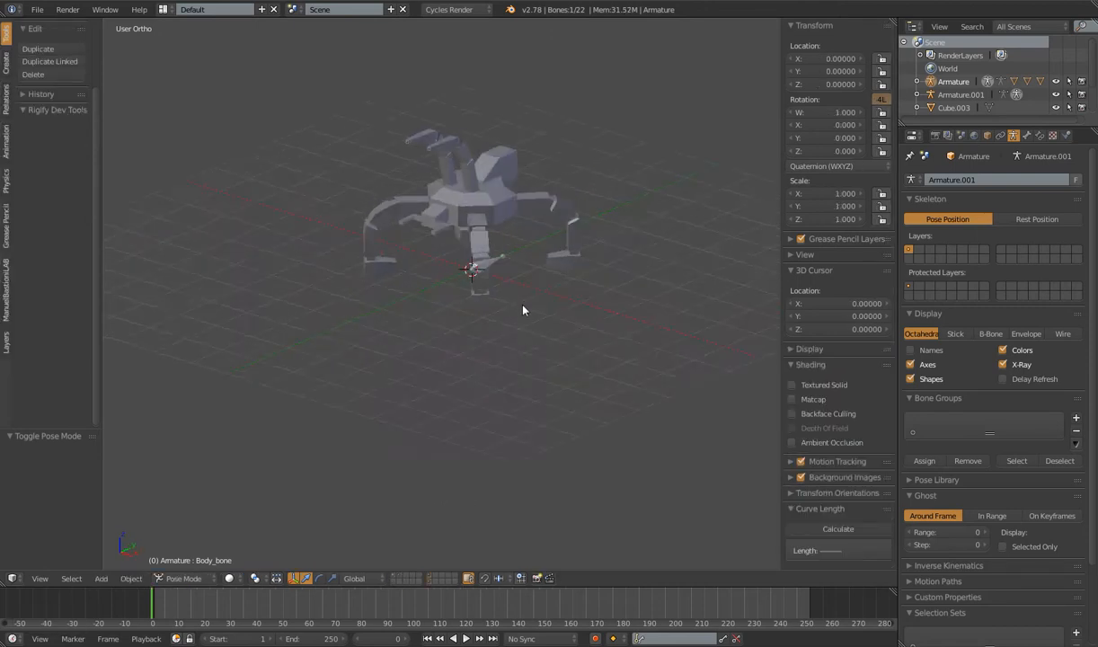
pyautogui.scroll(5, 526, 305)
pyautogui.rightClick(572, 222)
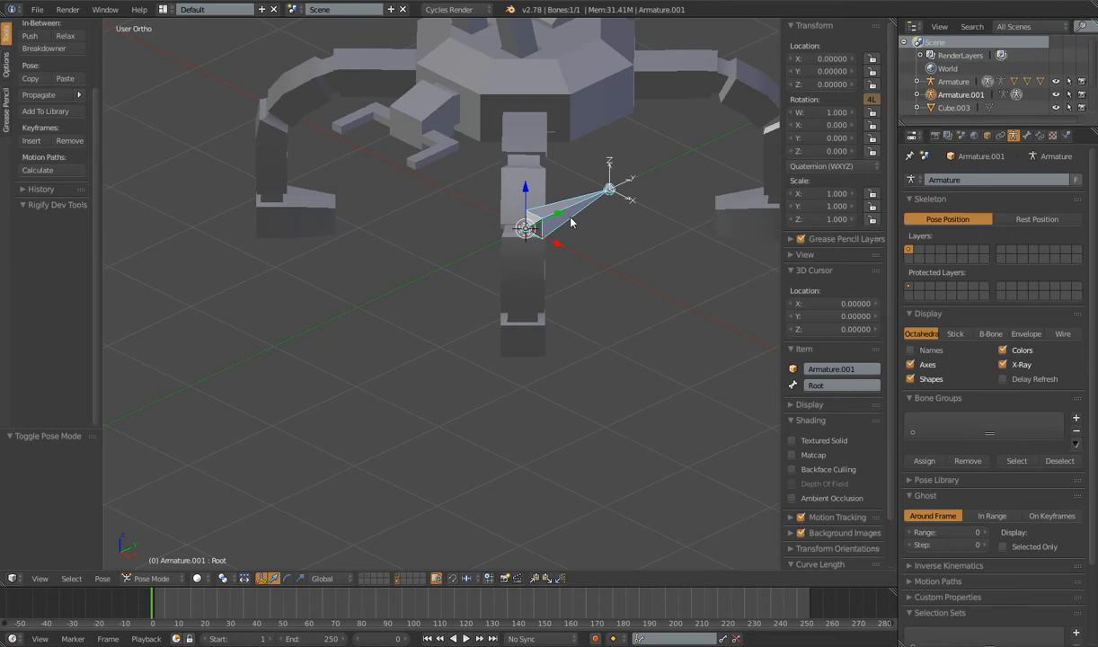
# In Edit Mode, duplicate the Root bone and move the copy about 1.55 units up along Z into the robot's body.
pyautogui.press('KP_1')
pyautogui.press('KP_3')
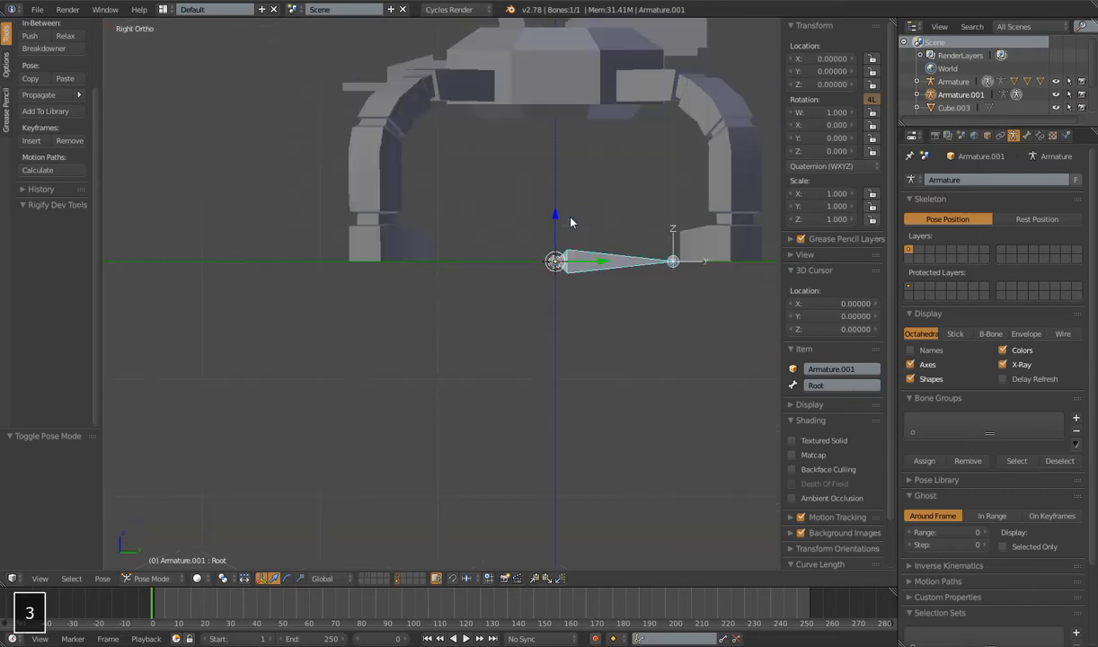
pyautogui.keyDown('shift'); pyautogui.moveTo(666, 343); pyautogui.dragTo(522, 422, button='middle'); pyautogui.keyUp('shift')
pyautogui.press('Tab')
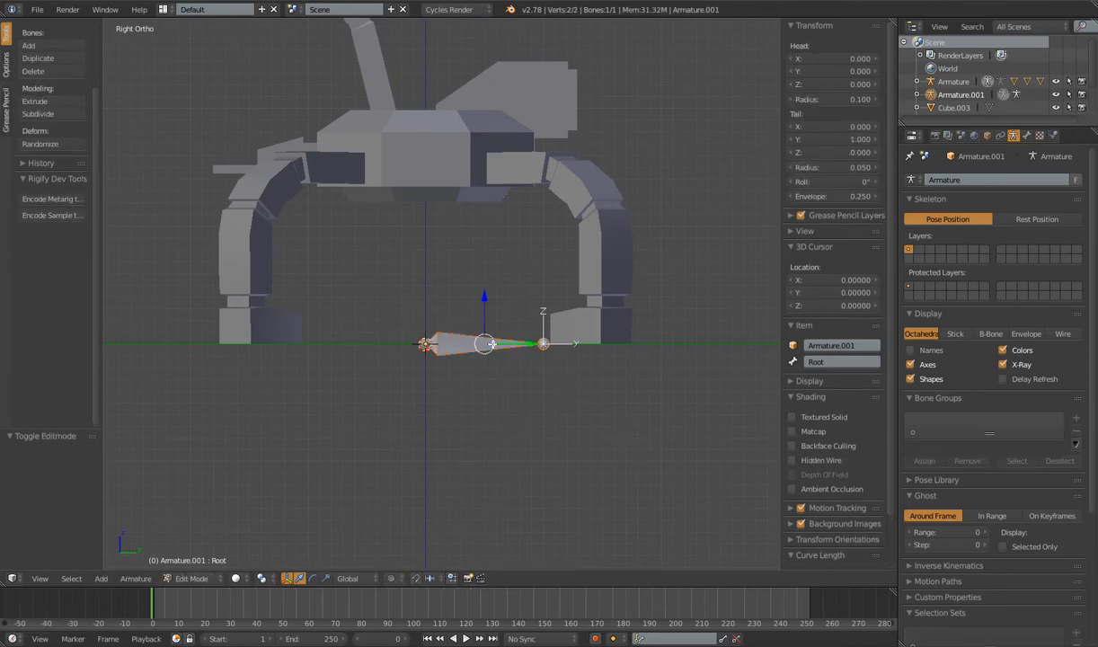
pyautogui.hotkey('shift', 'd')
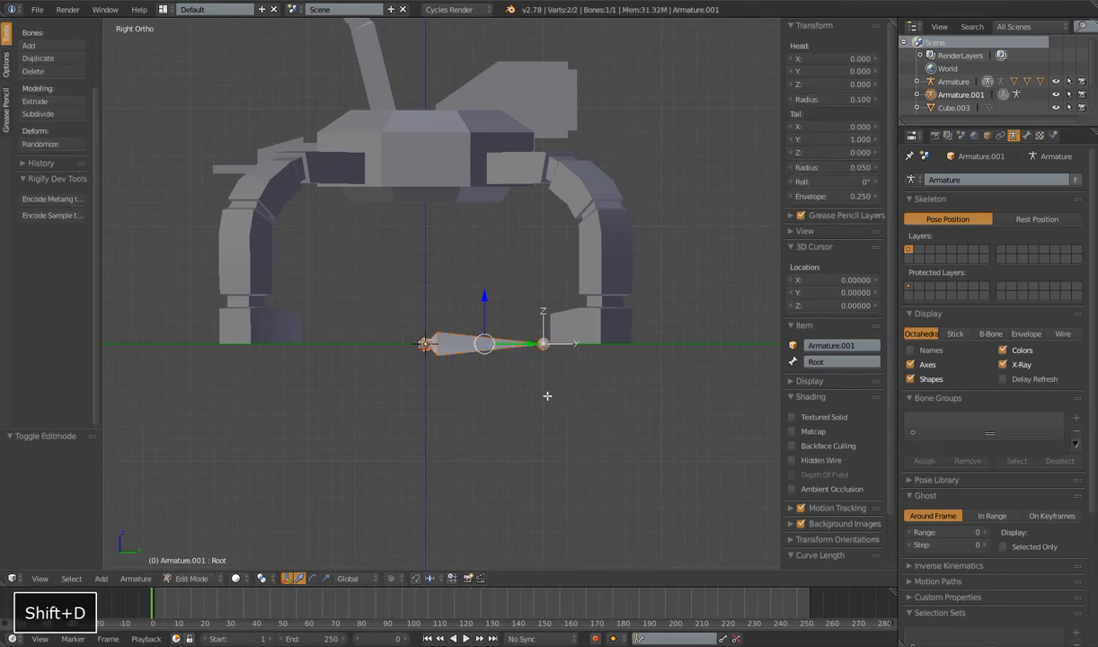
pyautogui.rightClick(489, 396)
pyautogui.press('g')
pyautogui.press('z')
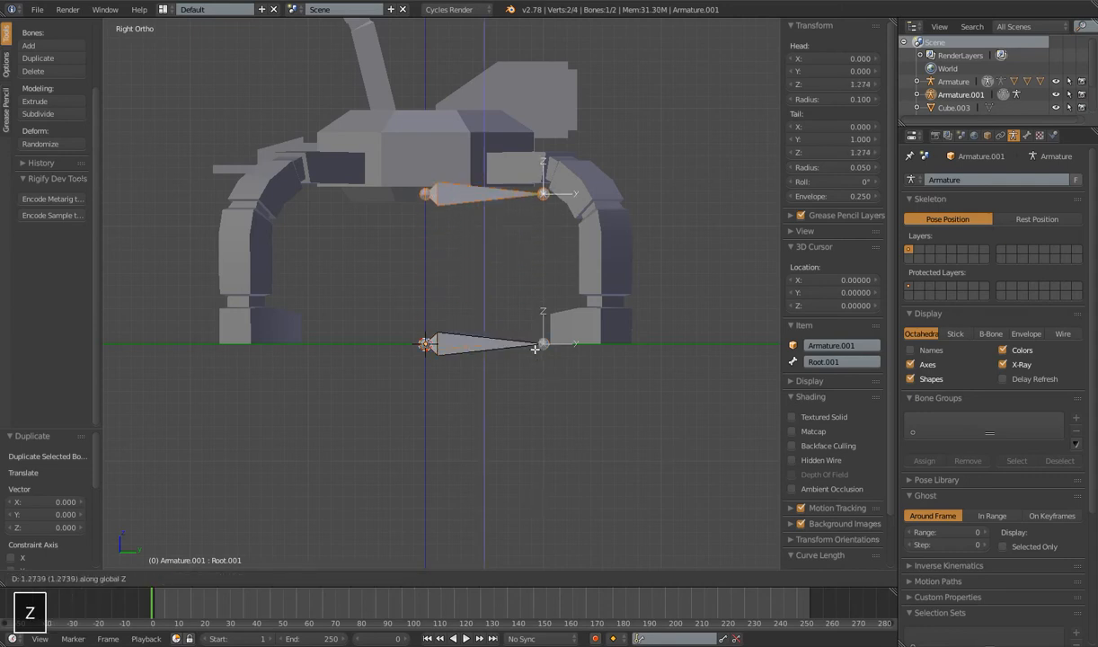
pyautogui.click(537, 316)
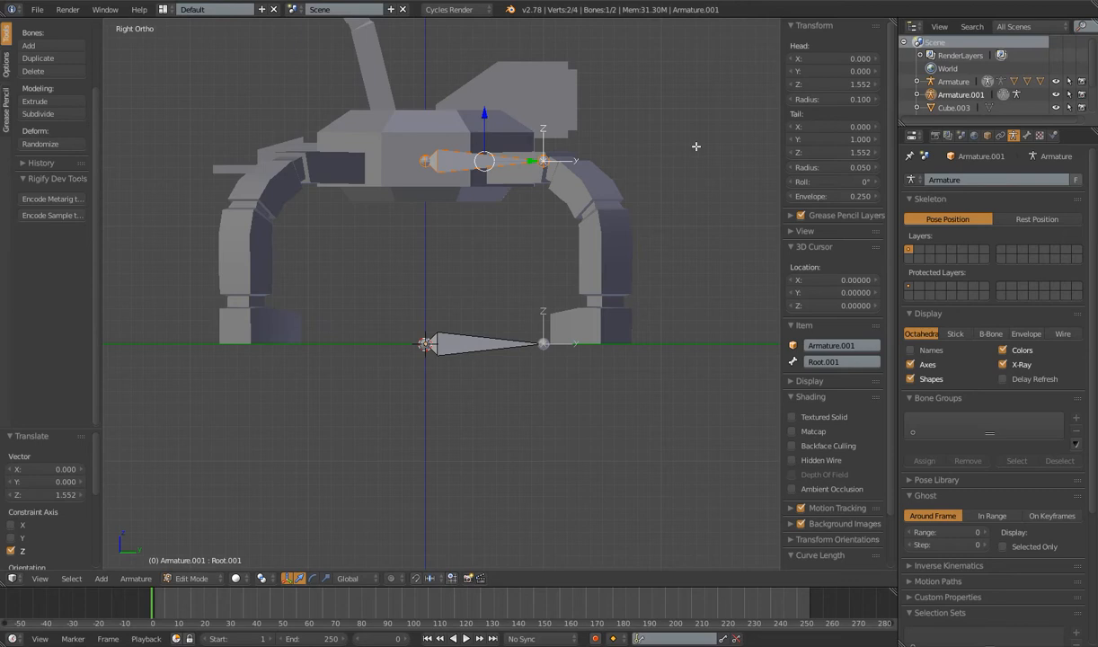
# Try moving the duplicated bone along the Y and X axes in Pose Mode.
pyautogui.moveTo(546, 214); pyautogui.dragTo(418, 333, button='middle')
pyautogui.press('Tab')
pyautogui.moveTo(490, 155); pyautogui.dragTo(470, 168, button='middle')
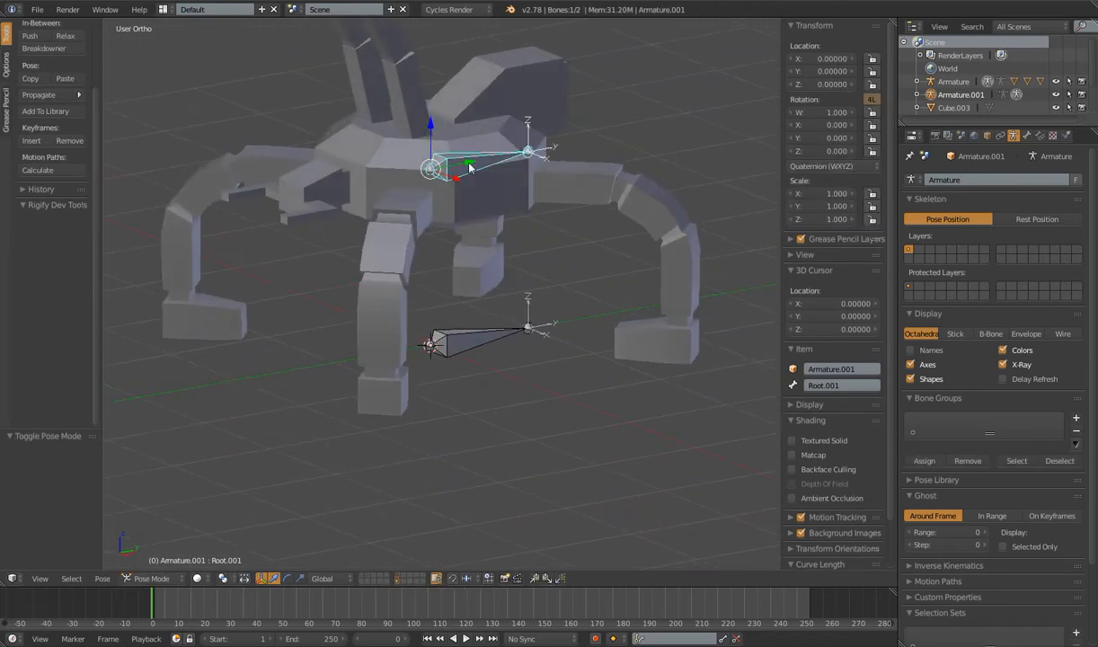
pyautogui.press('g')
pyautogui.press('y')
pyautogui.rightClick(469, 169)
pyautogui.press('g')
pyautogui.press('x')
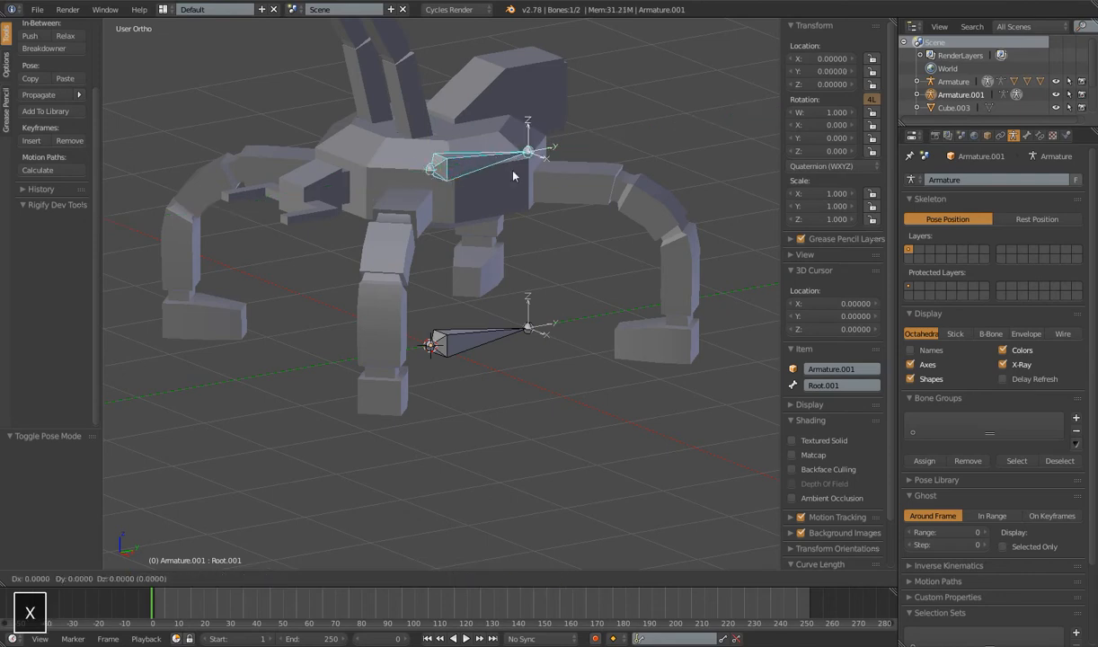
pyautogui.rightClick(459, 189)
pyautogui.scroll(-4, 459, 189)
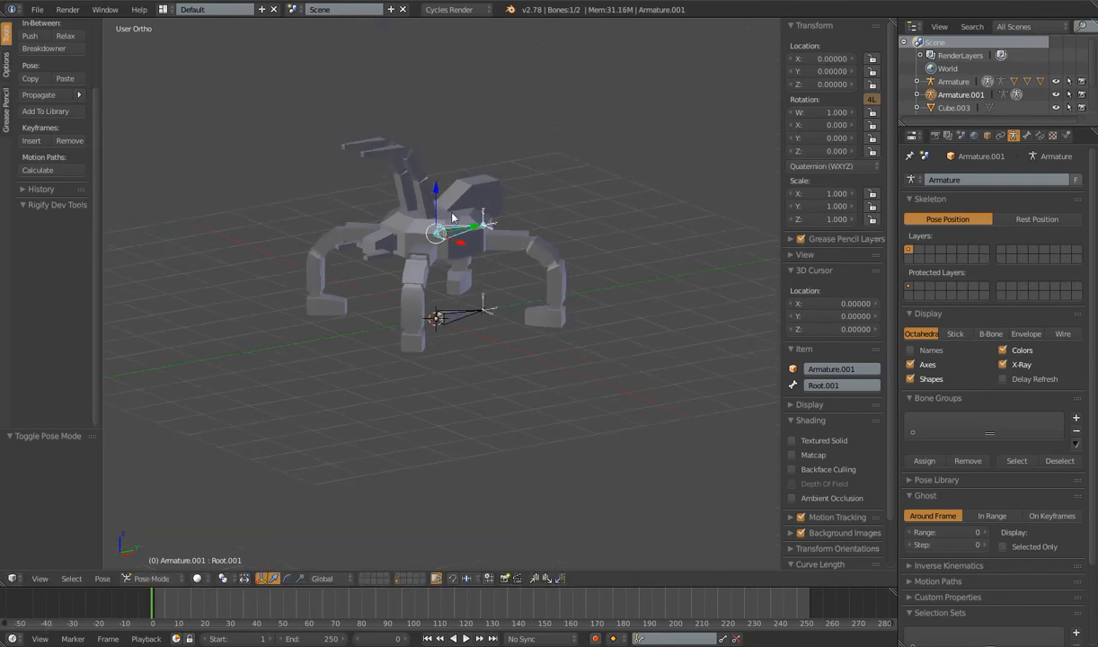
pyautogui.moveTo(533, 296); pyautogui.dragTo(466, 273, button='middle')
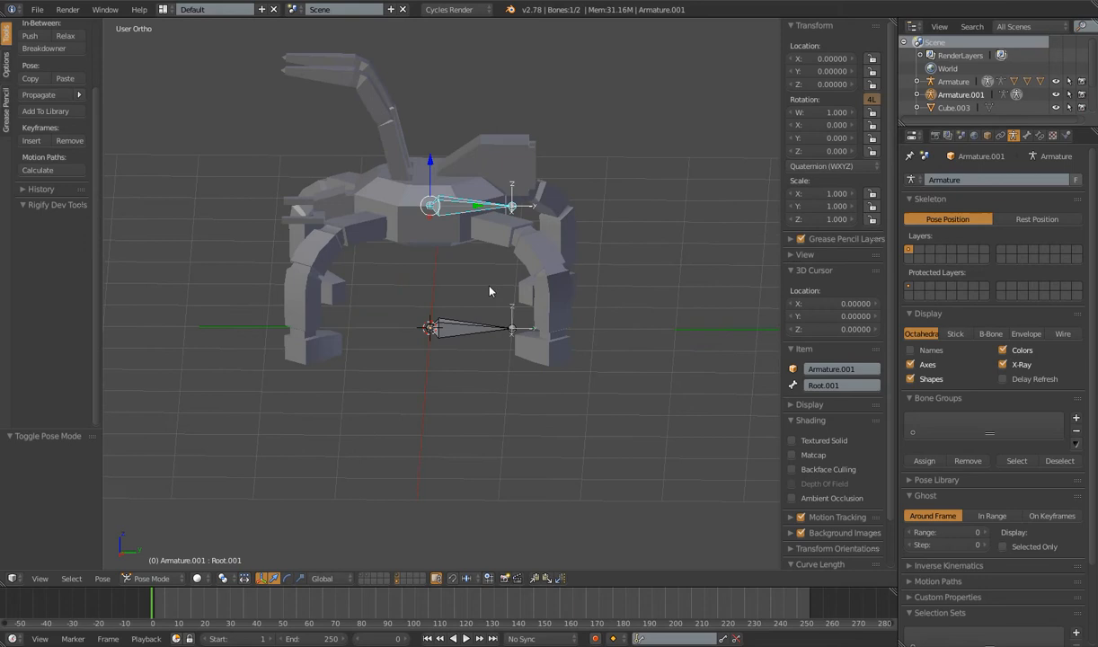
# Return the new armature to Edit Mode and rename the upper bone Body.
pyautogui.press('Tab')
pyautogui.keyDown('shift'); pyautogui.rightClick(463, 327); pyautogui.keyUp('shift')
pyautogui.rightClick(464, 206)
pyautogui.click(843, 362)
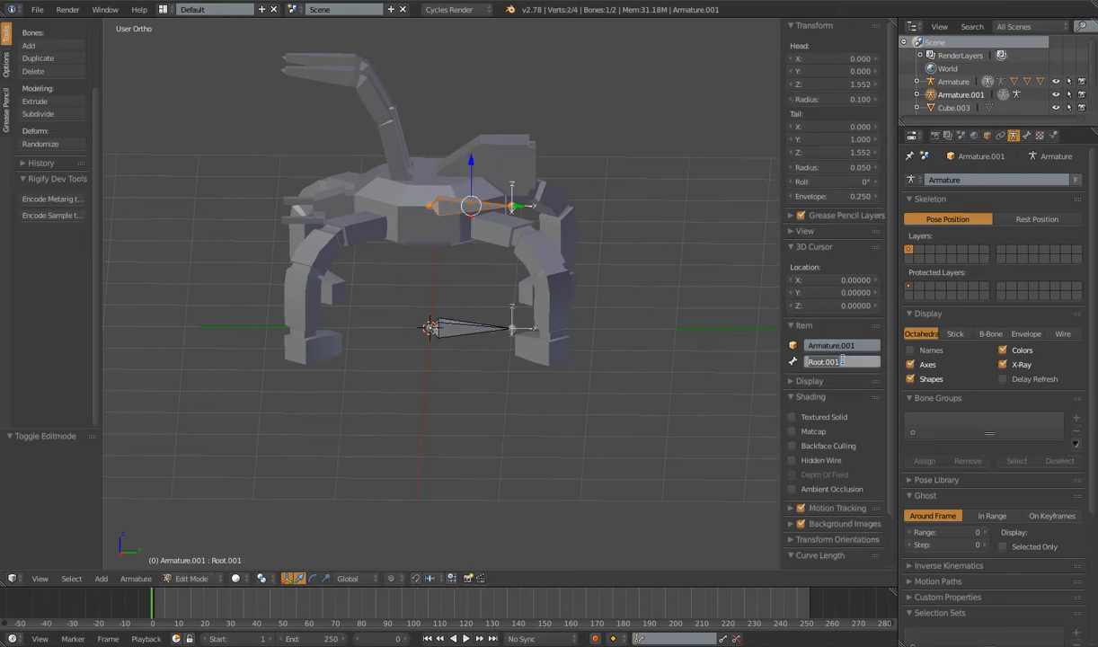
pyautogui.write('Body')
pyautogui.press('Return')
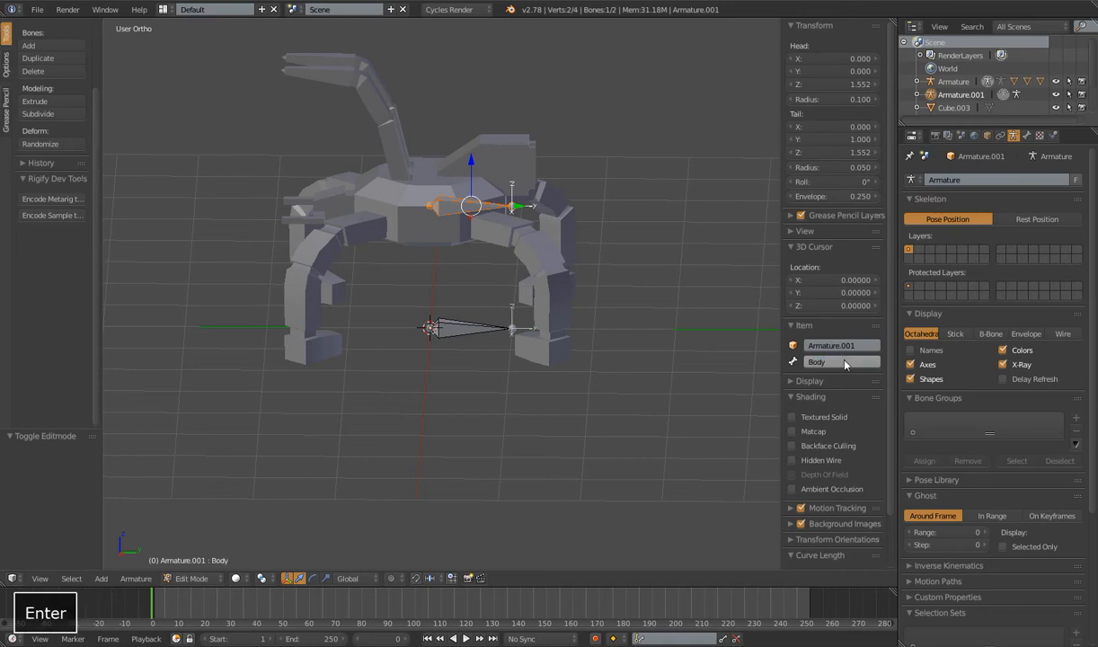
# Parent the Body bone to the Root bone with Keep Offset.
pyautogui.rightClick(481, 326)
pyautogui.rightClick(472, 206)
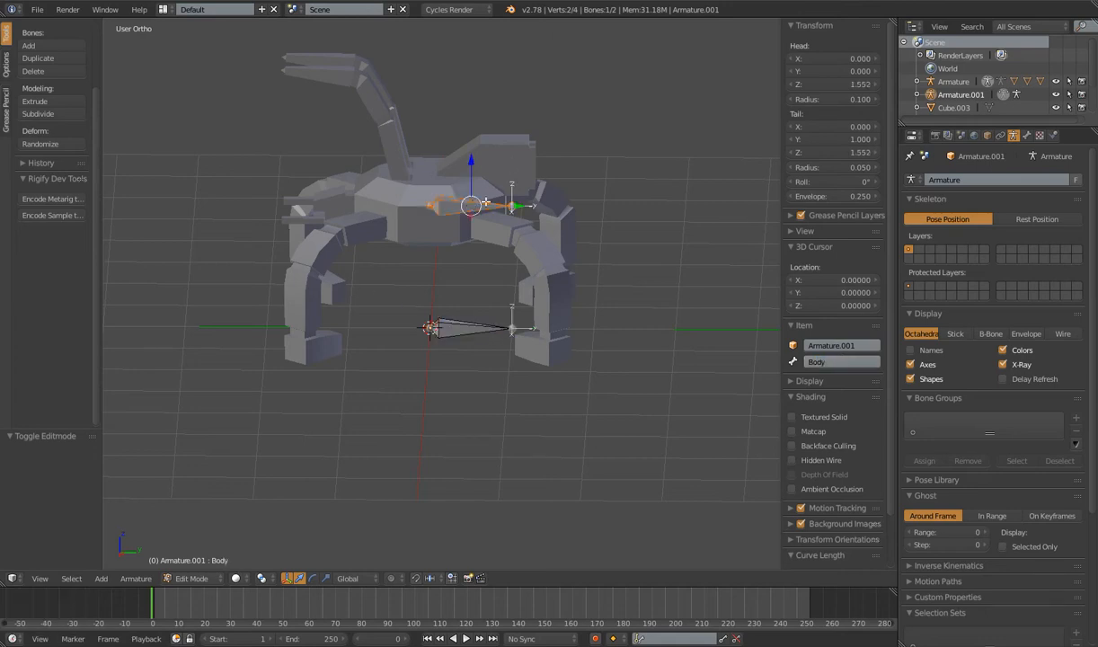
pyautogui.keyDown('shift'); pyautogui.rightClick(469, 329); pyautogui.keyUp('shift')
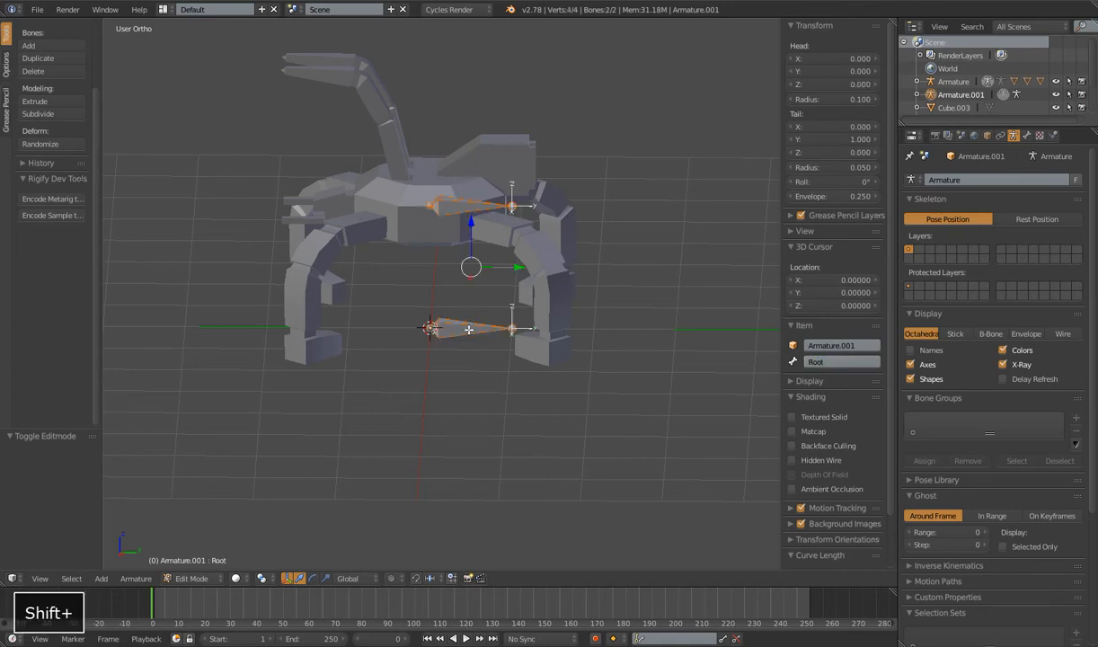
pyautogui.hotkey('ctrl', 'p')
pyautogui.click(527, 315)
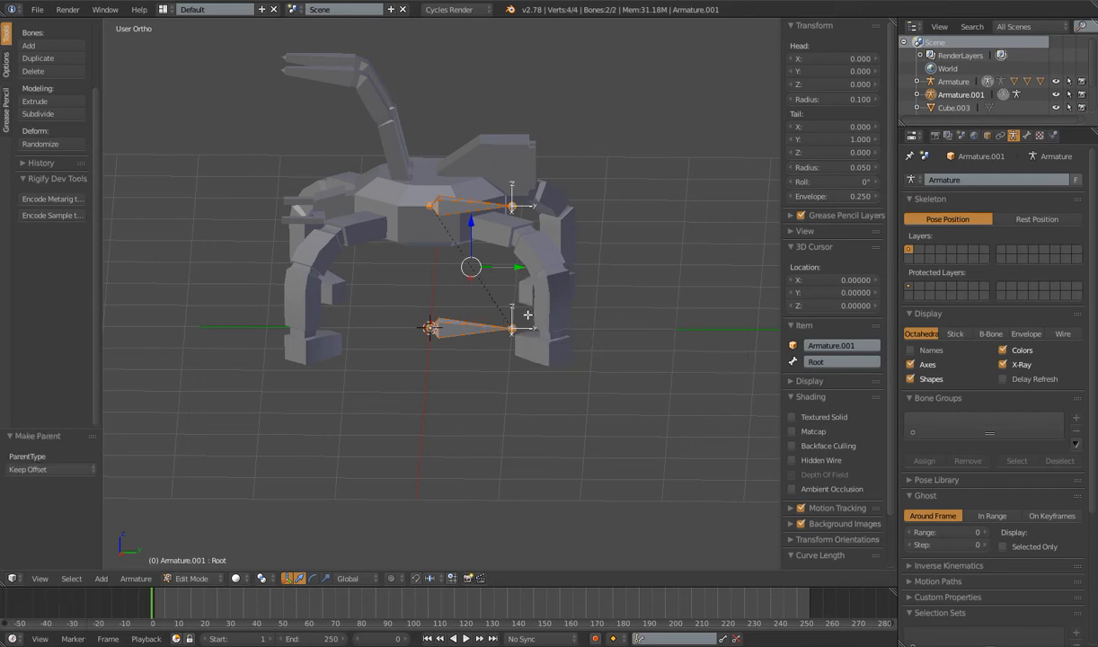
# Switch to Pose Mode and test the parenting by trying to move the Root bone and the Body bone separately.
pyautogui.press('Tab')
pyautogui.press('g')
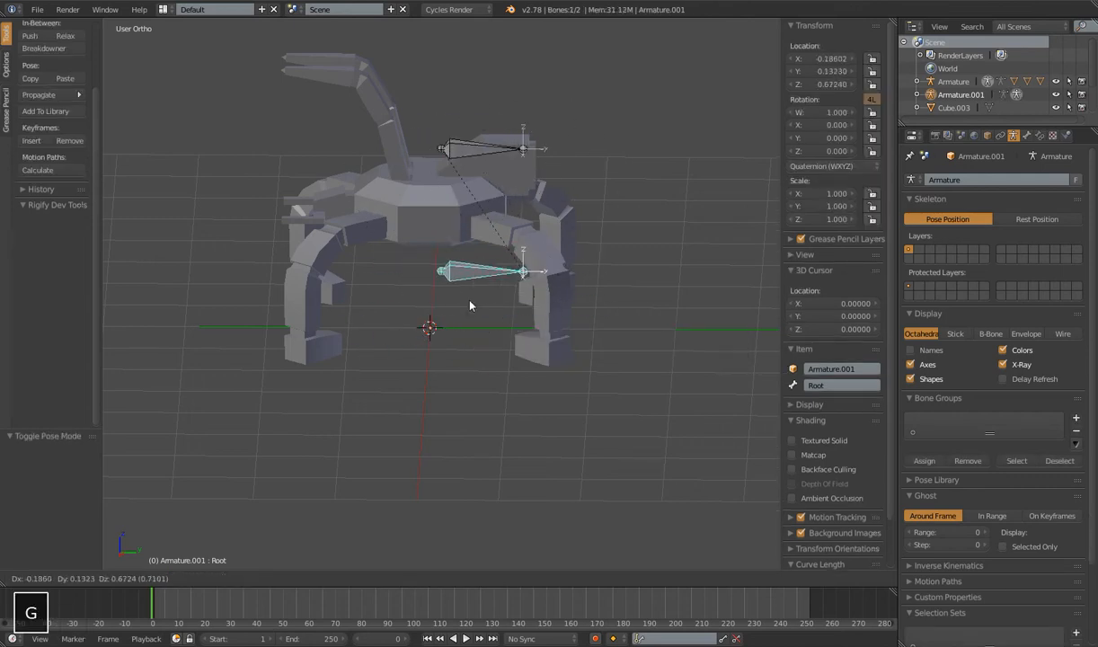
pyautogui.rightClick(466, 326)
pyautogui.rightClick(472, 209)
pyautogui.press('g')
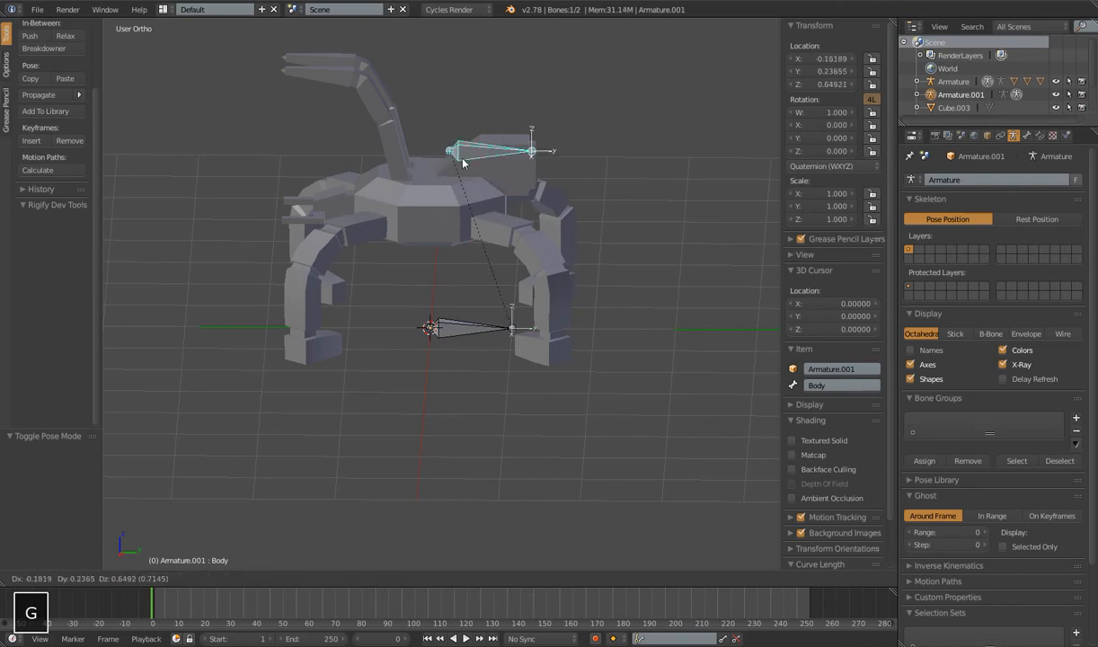
pyautogui.rightClick(463, 193)
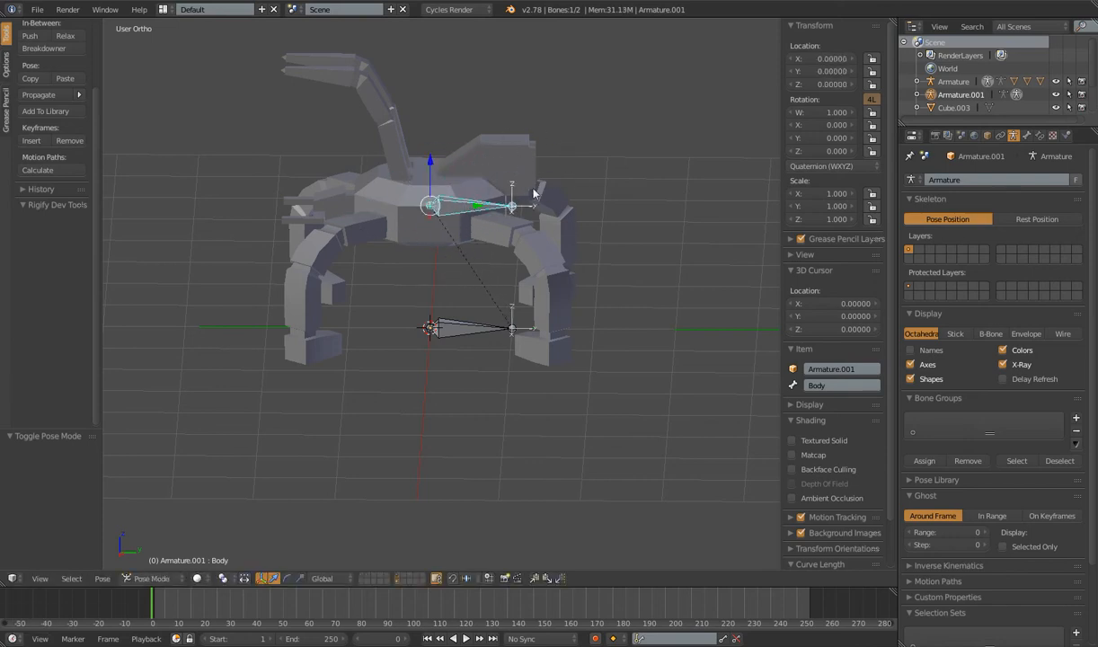
# Move the Root bone freely away from its rest position and check the location values of its child Body bone.
pyautogui.rightClick(445, 317)
pyautogui.press('g')
pyautogui.click(360, 283)
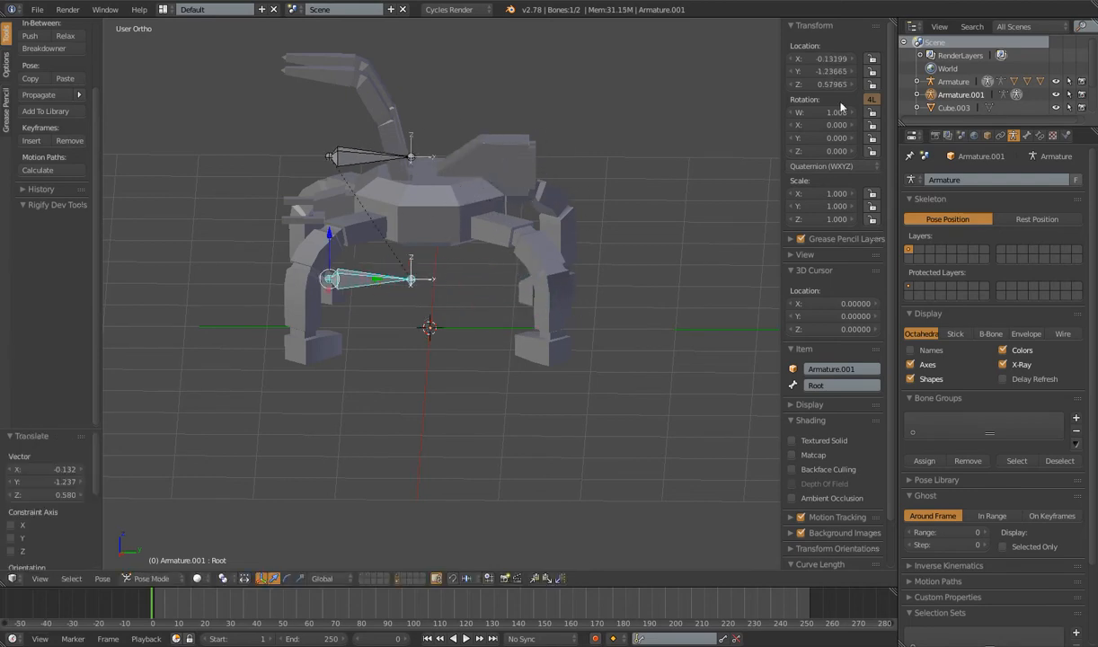
pyautogui.press('g')
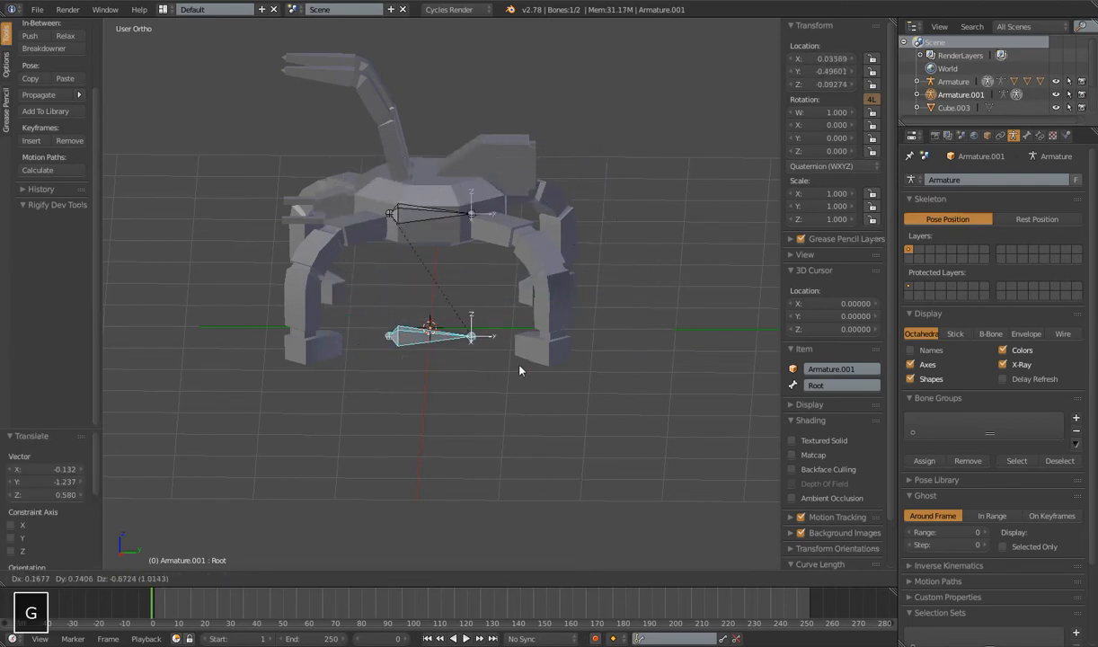
pyautogui.click(475, 337)
pyautogui.rightClick(416, 168)
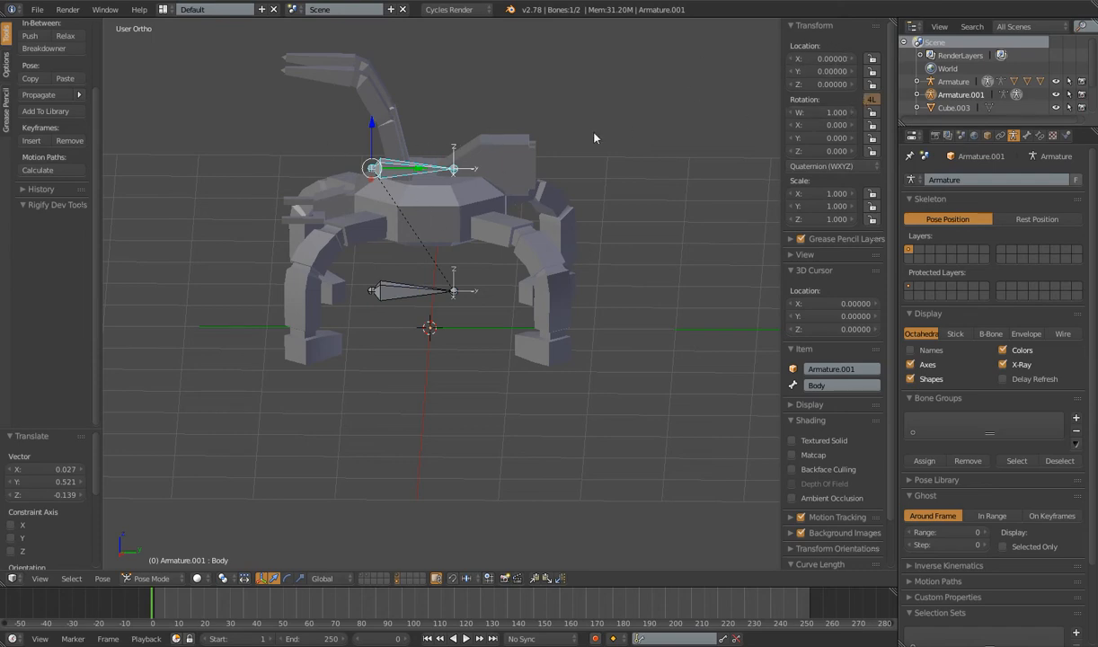
pyautogui.press('g')
pyautogui.rightClick(483, 222)
# Select both bones and clear their pose transforms to bring them back to the rest position.
pyautogui.press('a')
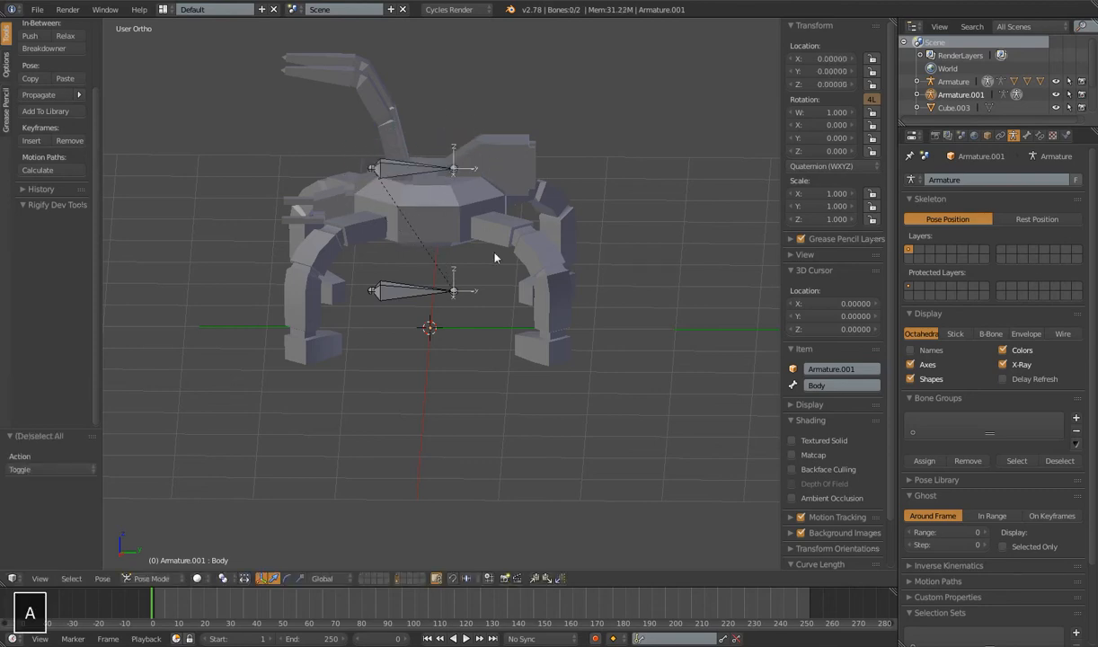
pyautogui.hotkey('alt', 's')
pyautogui.scroll(3, 472, 240)
pyautogui.scroll(-4, 462, 243)
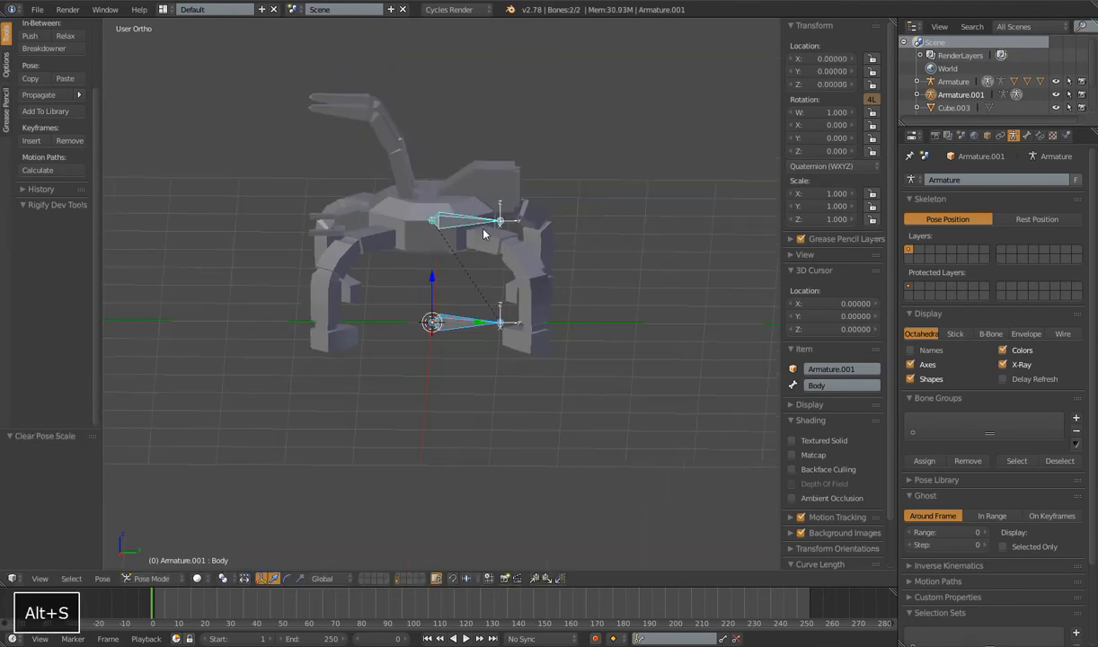
# Move the Root bone away from the robot again and compare the location values of the Body and Root bones.
pyautogui.rightClick(462, 216)
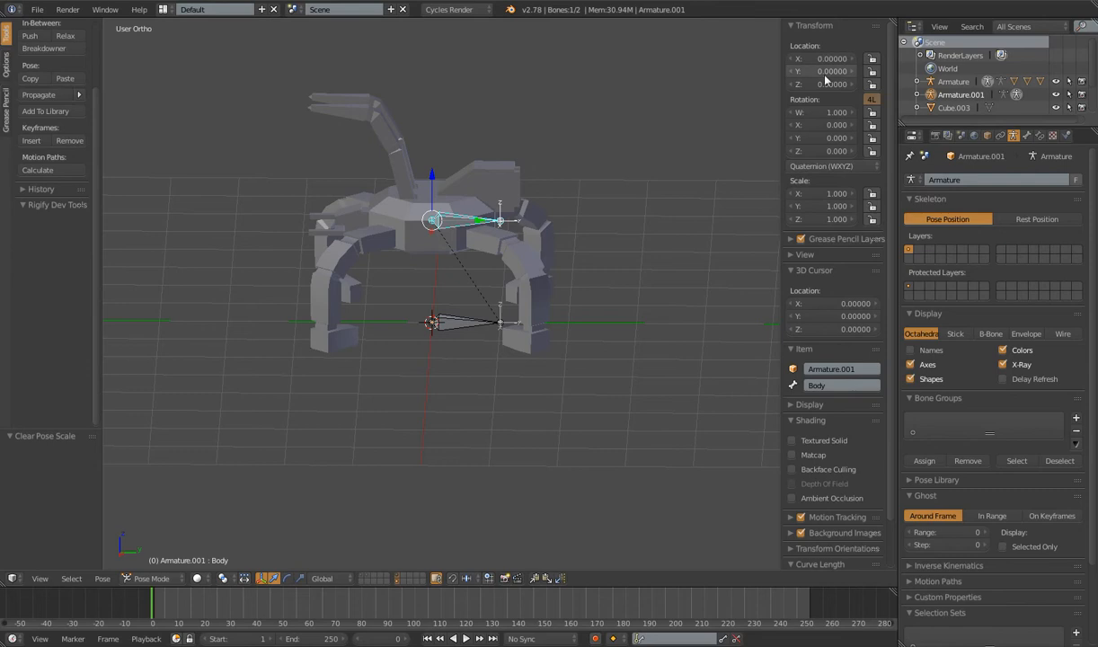
pyautogui.rightClick(469, 326)
pyautogui.press('g')
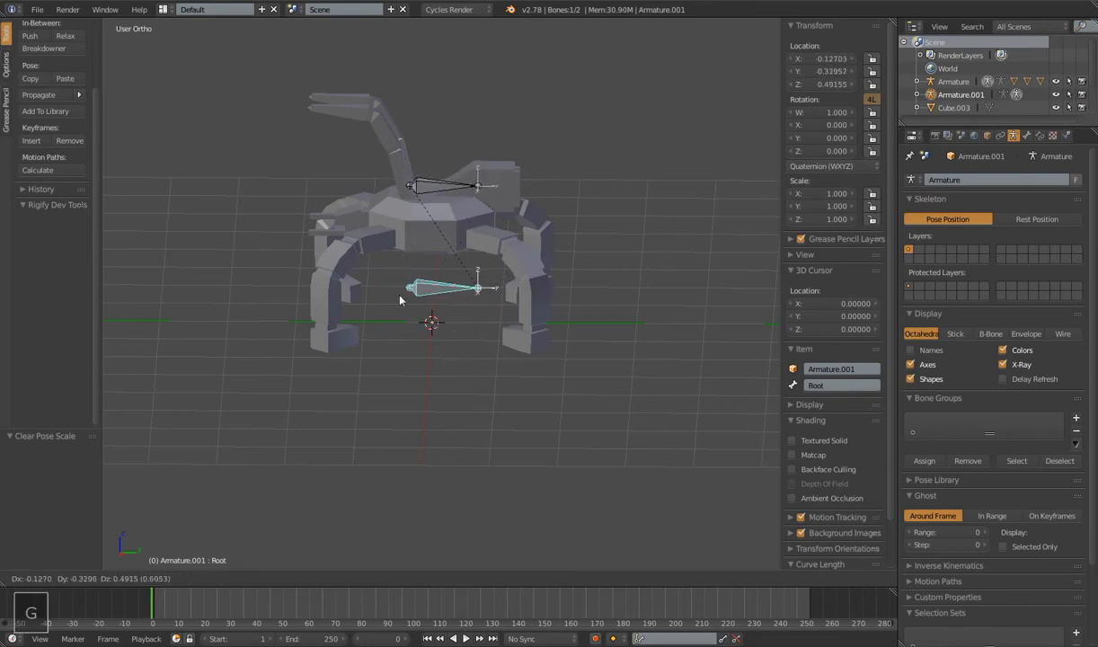
pyautogui.click(293, 303)
pyautogui.rightClick(337, 190)
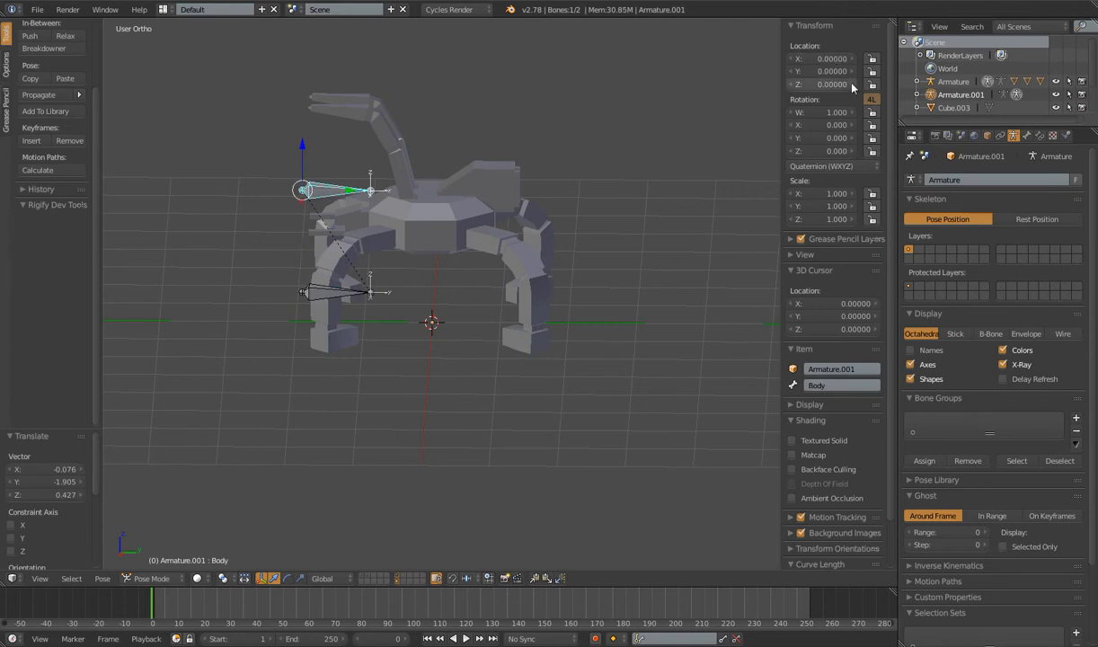
pyautogui.rightClick(322, 288)
# Clear the pose location and scale of all bones in the new armature.
pyautogui.press('a')
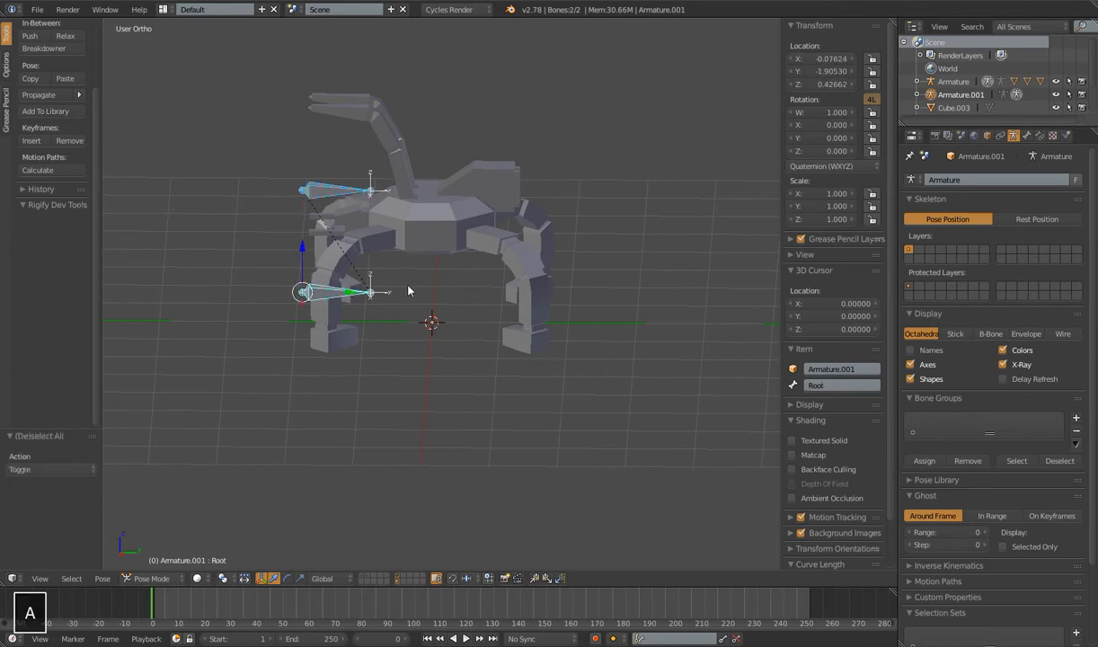
pyautogui.hotkey('alt', 'g')
pyautogui.hotkey('alt', 's')
pyautogui.moveTo(409, 291); pyautogui.dragTo(466, 217, button='middle')
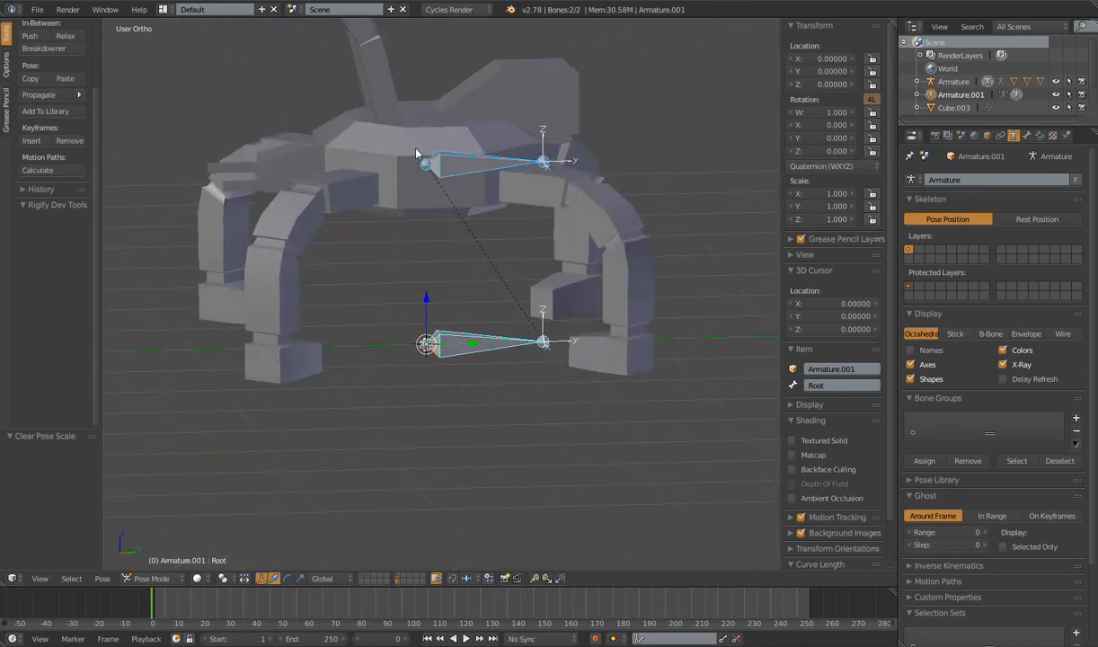
# Select the spider's body mesh and try moving it on its own.
pyautogui.scroll(-4, 416, 154)
pyautogui.keyDown('shift'); pyautogui.moveTo(502, 251); pyautogui.dragTo(483, 290, button='middle'); pyautogui.keyUp('shift')
pyautogui.scroll(3, 483, 290)
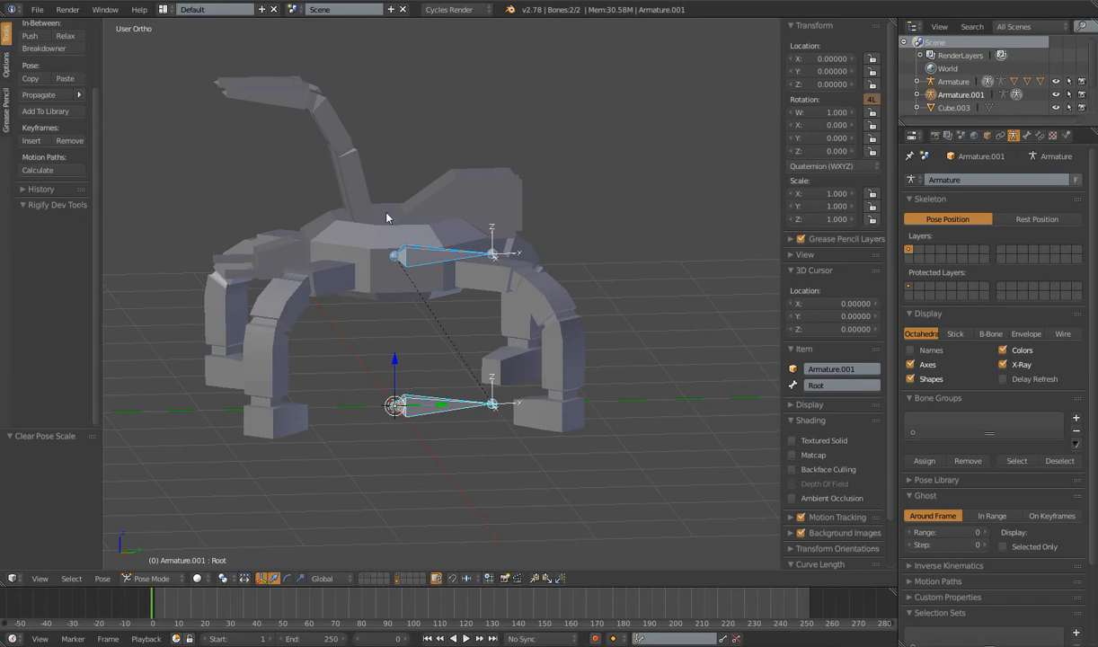
pyautogui.hotkey('ctrl', 'Tab')
pyautogui.rightClick(404, 225)
pyautogui.press('g')
pyautogui.press('Escape')
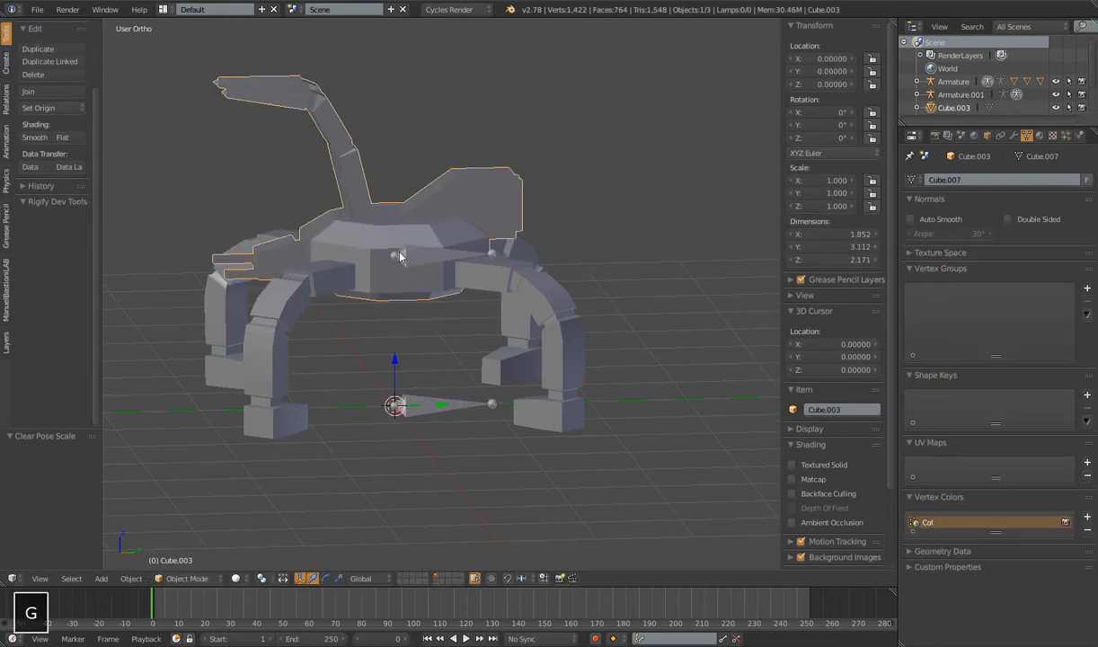
# Select the spider's body mesh together with the Body bone and parent the mesh to it with the Bone option.
pyautogui.moveTo(397, 245); pyautogui.dragTo(523, 252, button='middle')
pyautogui.moveTo(442, 188); pyautogui.dragTo(386, 180, button='middle')
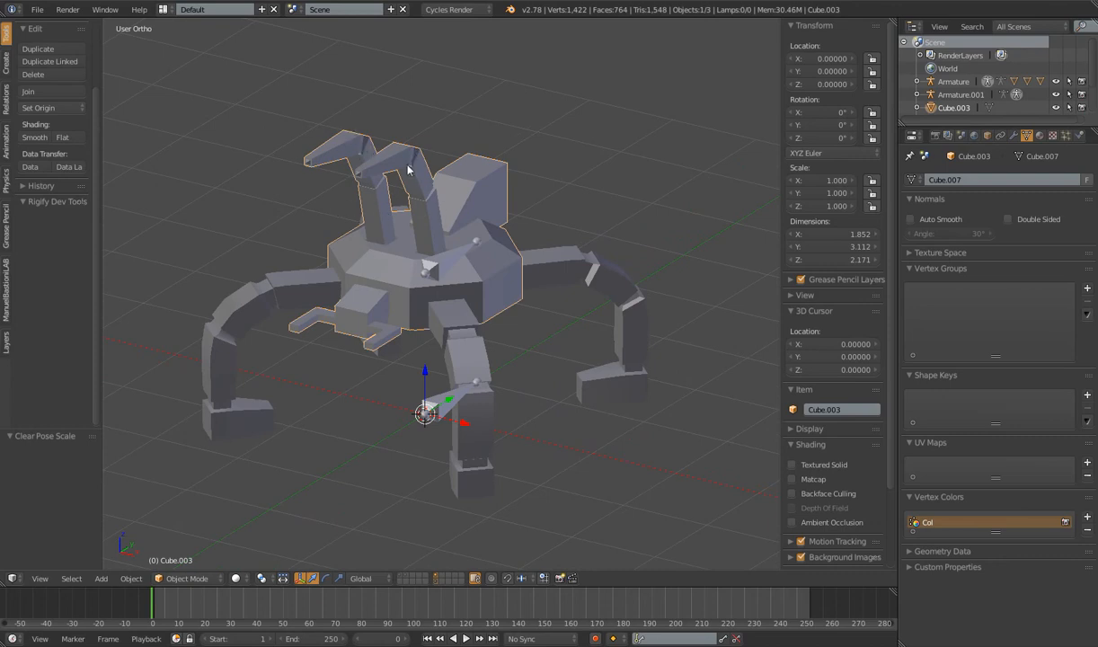
pyautogui.moveTo(422, 166); pyautogui.dragTo(400, 218, button='middle')
pyautogui.rightClick(419, 257)
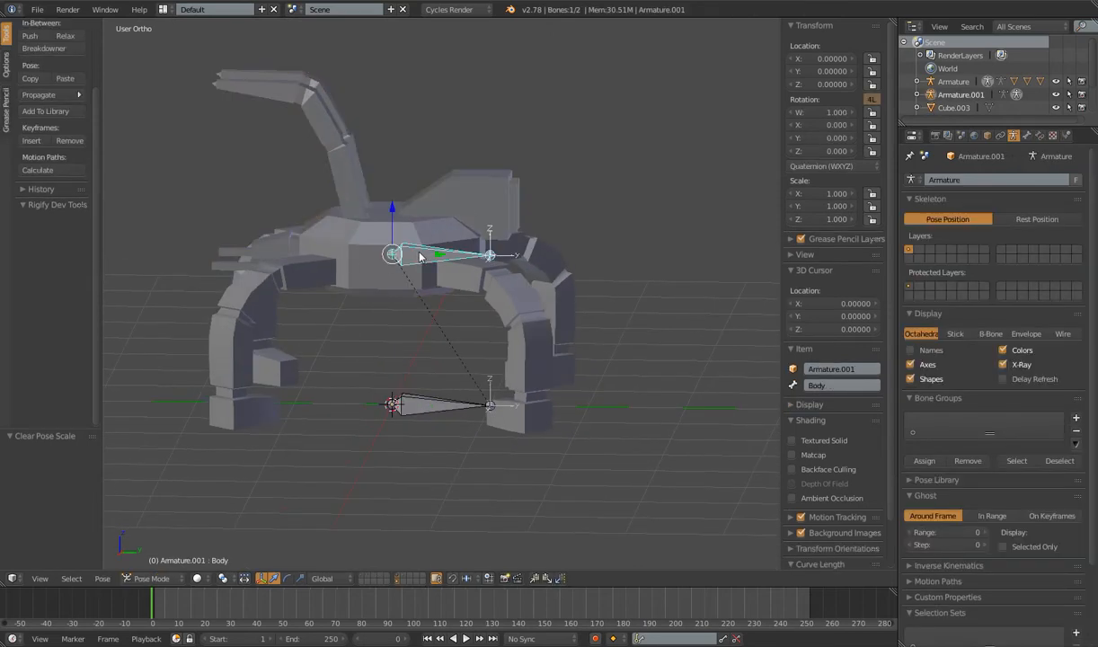
pyautogui.rightClick(359, 211)
pyautogui.keyDown('shift'); pyautogui.rightClick(422, 258); pyautogui.keyUp('shift')
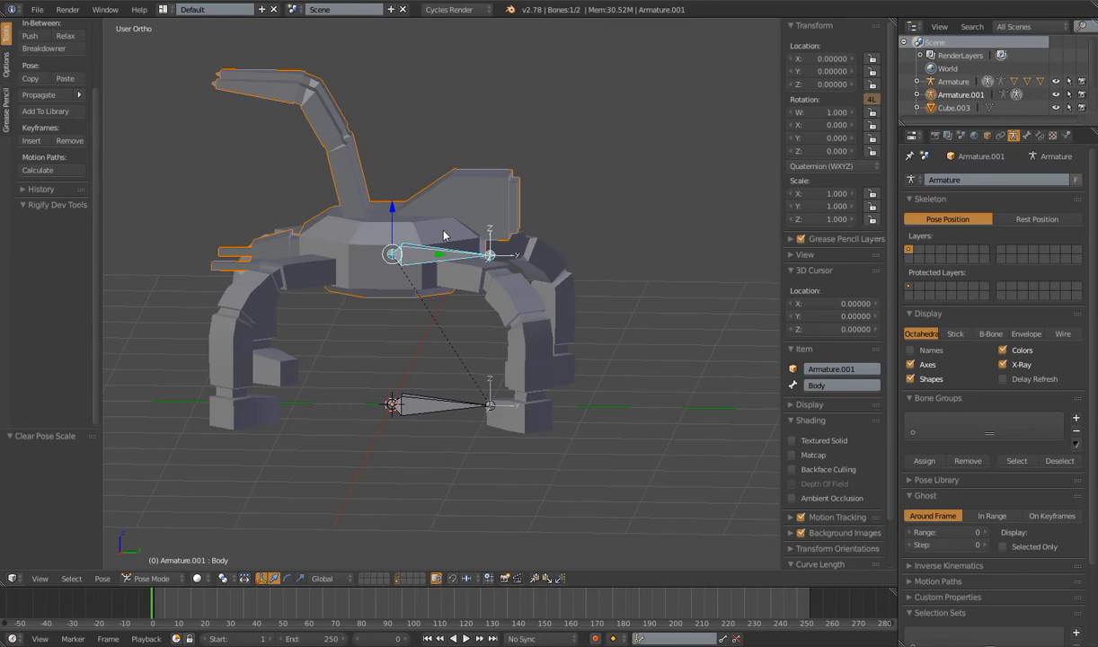
pyautogui.hotkey('ctrl', 'p')
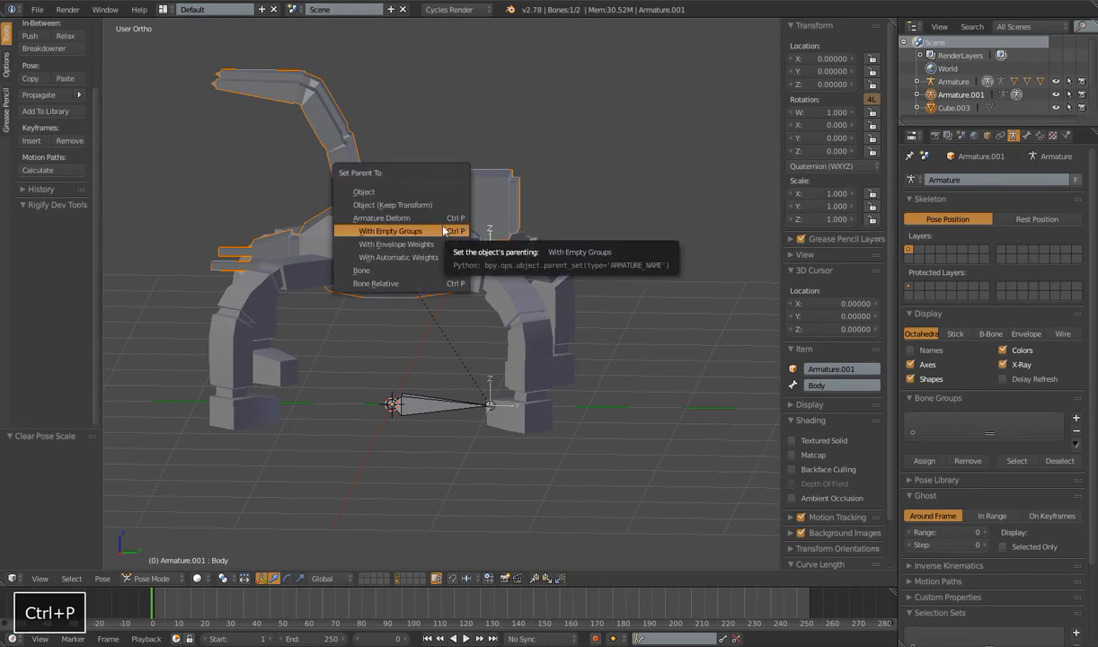
pyautogui.click(378, 270)
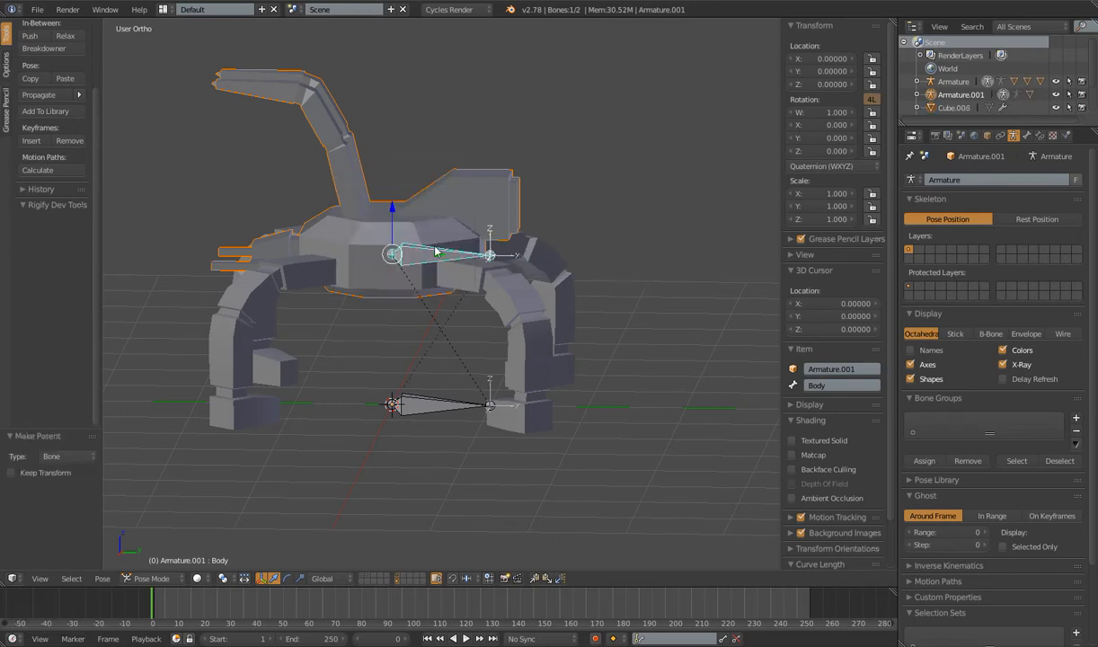
# Try rotating and moving the Body bone to test whether the body mesh follows it.
pyautogui.press('r')
pyautogui.rightClick(506, 275)
pyautogui.press('r')
pyautogui.press('g')
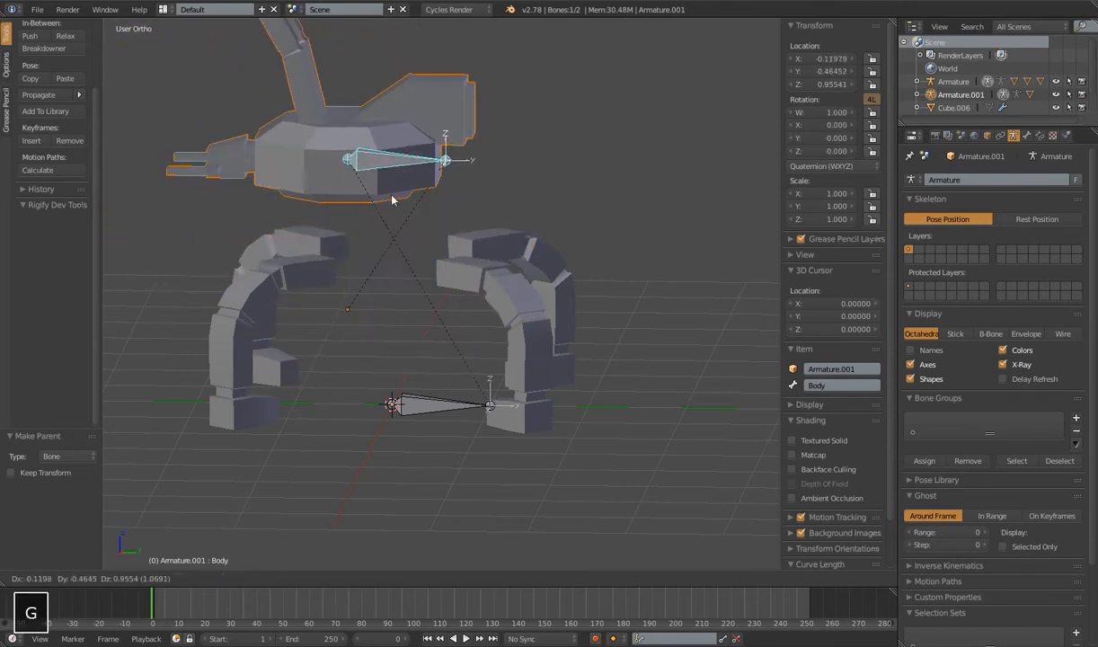
pyautogui.rightClick(555, 250)
pyautogui.press('g')
pyautogui.rightClick(381, 245)
# Toggle the bone selection and clear the pose location and scale in the new armature.
pyautogui.moveTo(381, 245); pyautogui.dragTo(453, 252, button='middle')
pyautogui.press('a')
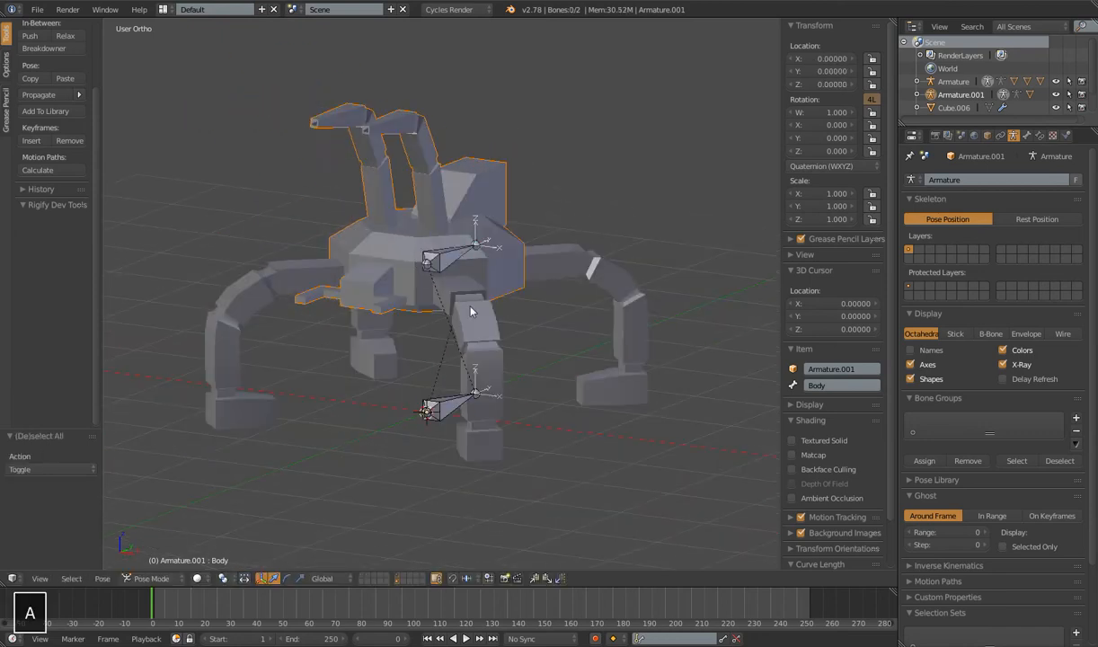
pyautogui.hotkey('alt', 'g')
pyautogui.hotkey('alt', 's')
# Check the hierarchy by selecting the body mesh, Body bone and Root bone in turn and trial-moving the Root bone.
pyautogui.rightClick(452, 256)
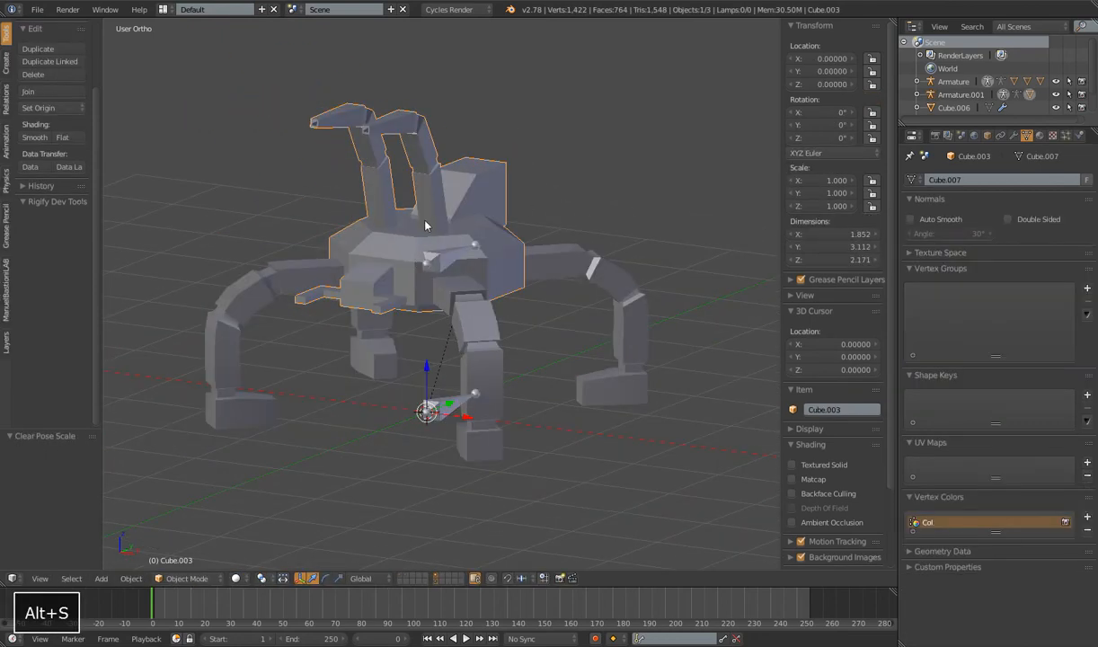
pyautogui.rightClick(429, 251)
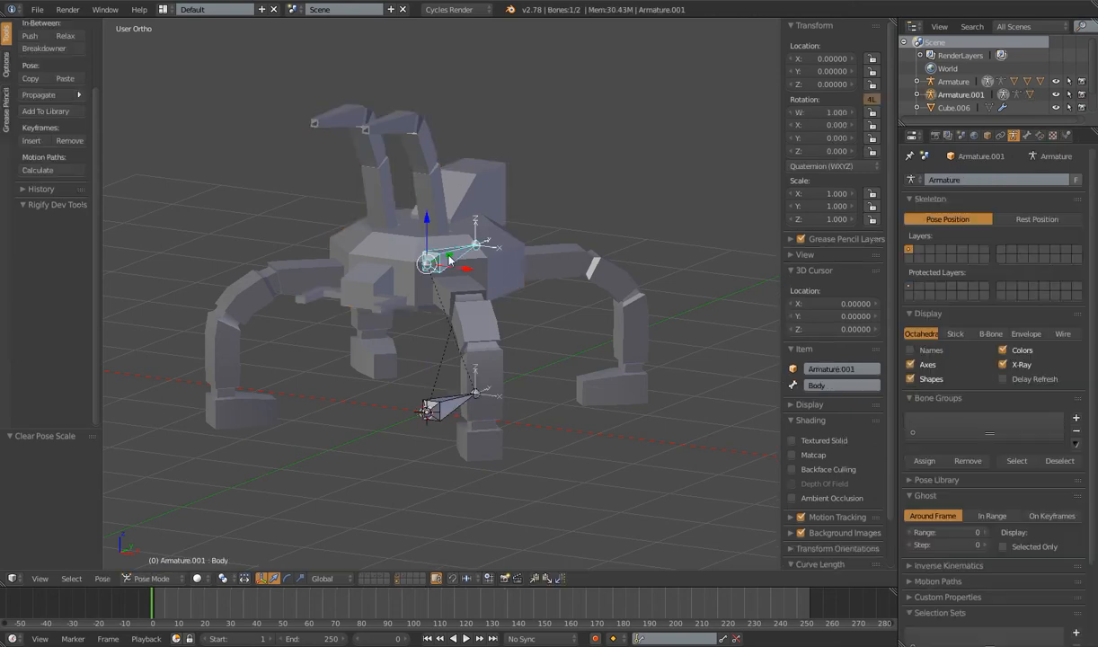
pyautogui.rightClick(453, 369)
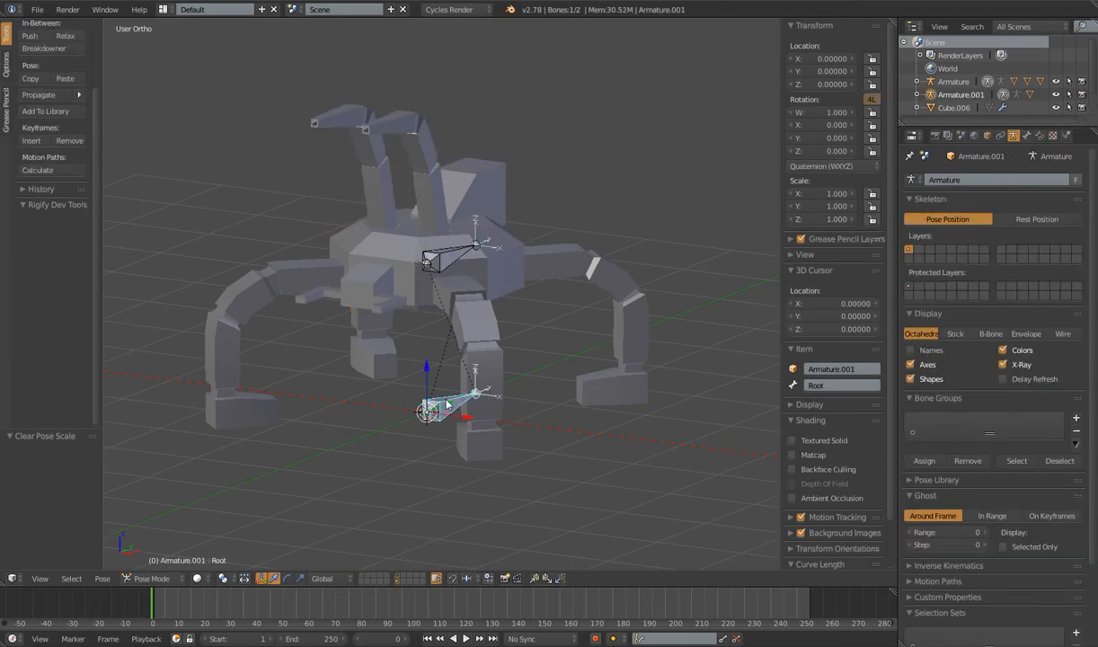
pyautogui.press('g')
pyautogui.rightClick(455, 359)
pyautogui.moveTo(455, 359); pyautogui.dragTo(407, 259, button='middle')
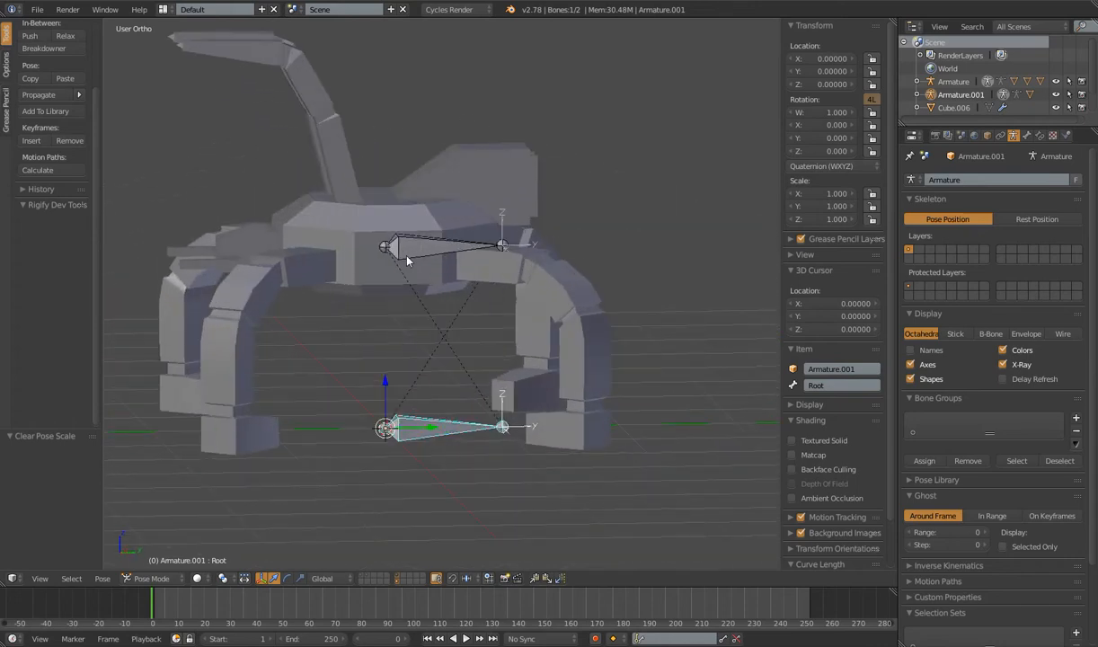
pyautogui.rightClick(346, 224)
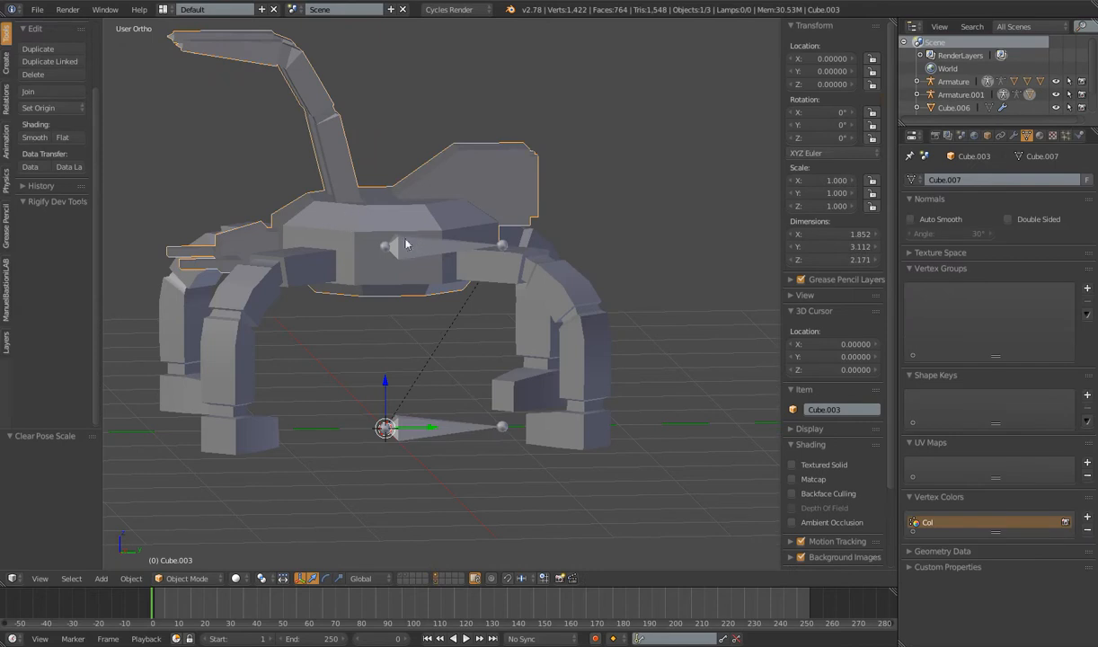
pyautogui.rightClick(398, 239)
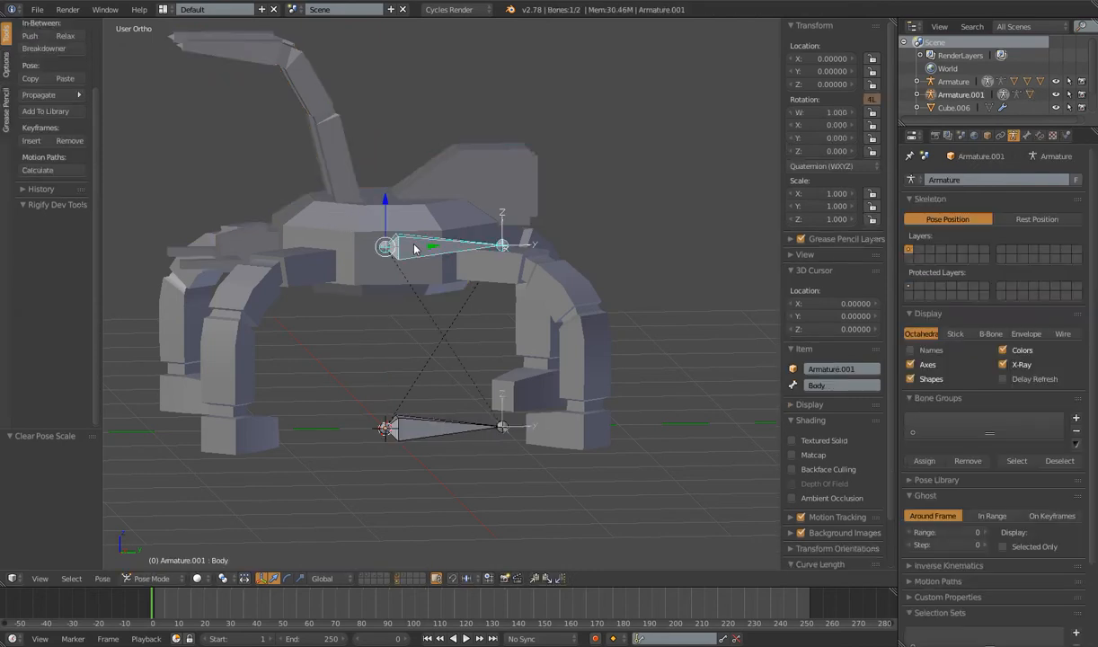
# Open the leg mesh in Edit Mode and examine its segments from the body joint down to the foot.
pyautogui.scroll(-3, 412, 247)
pyautogui.moveTo(422, 281); pyautogui.dragTo(465, 287, button='middle')
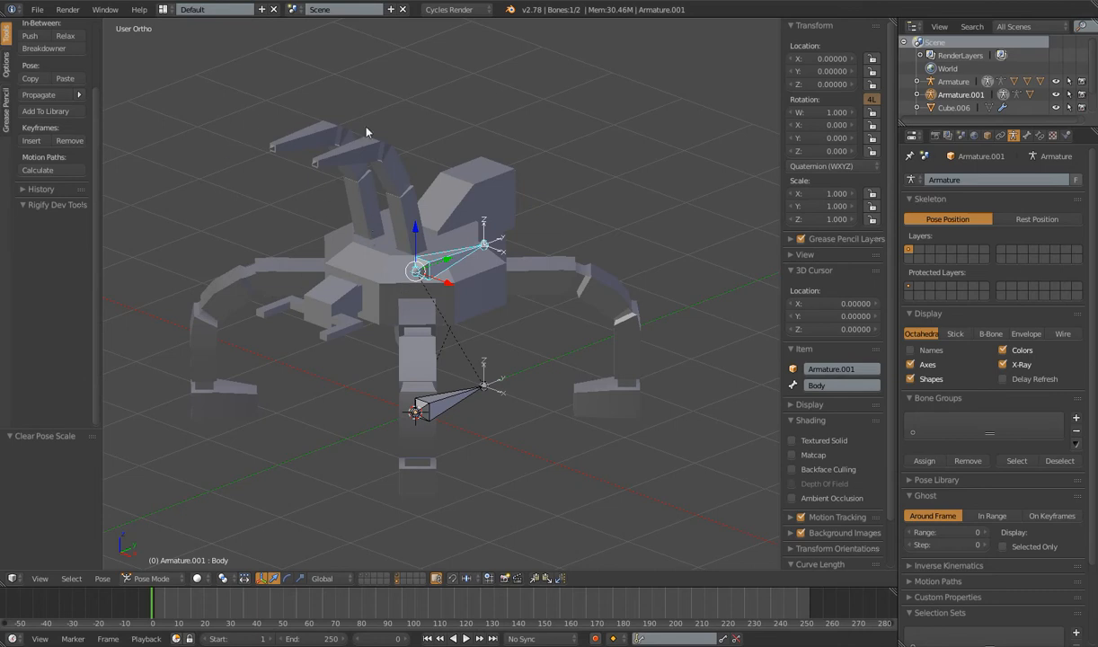
pyautogui.scroll(-3, 376, 214)
pyautogui.moveTo(376, 214); pyautogui.dragTo(470, 274, button='middle')
pyautogui.scroll(3, 599, 294)
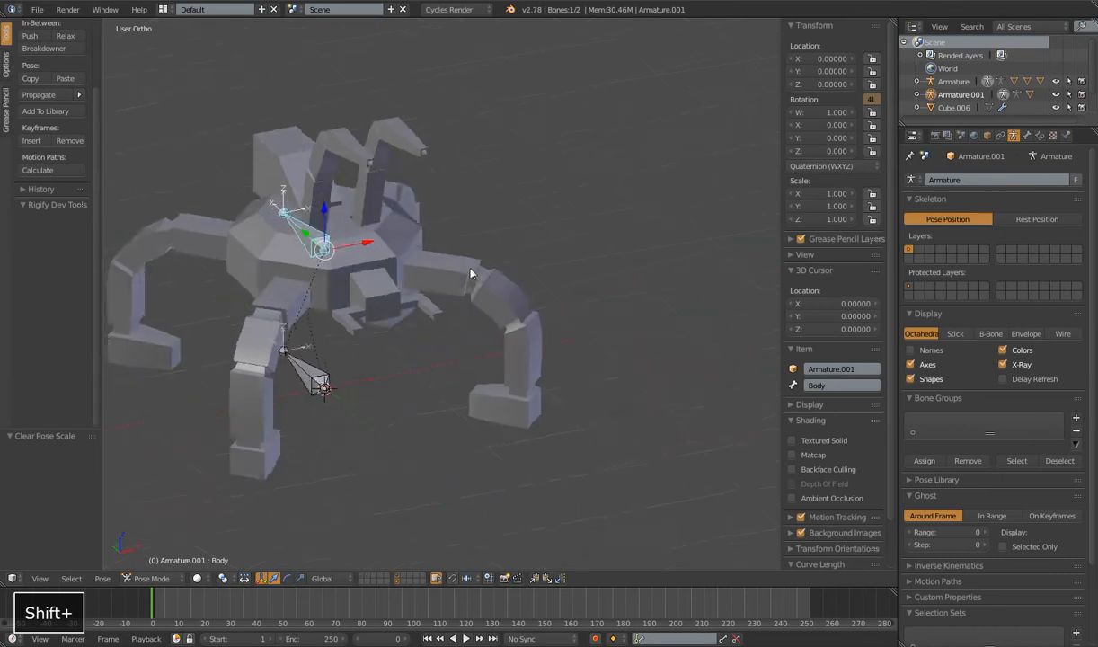
pyautogui.rightClick(481, 275)
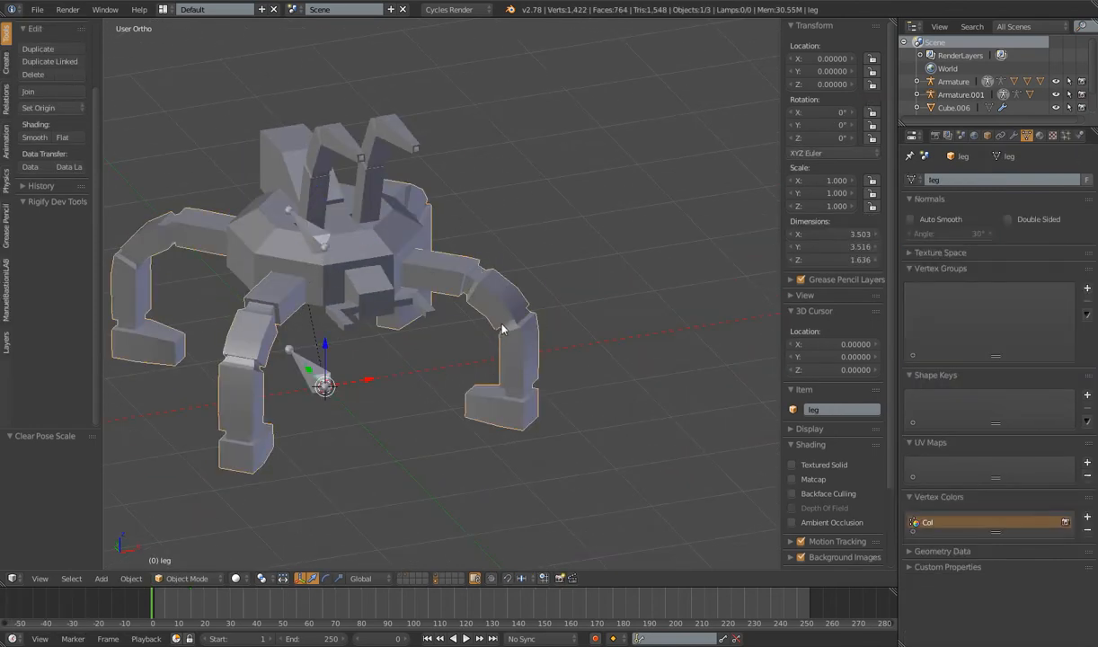
pyautogui.scroll(5, 479, 309)
pyautogui.press('Tab')
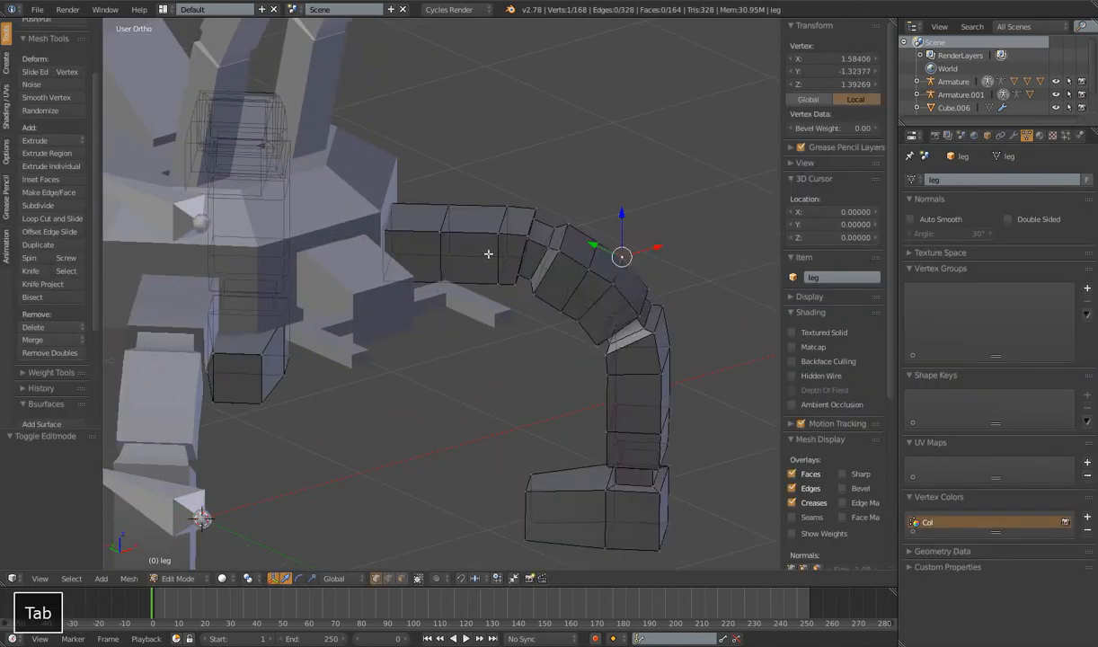
pyautogui.scroll(2, 459, 235)
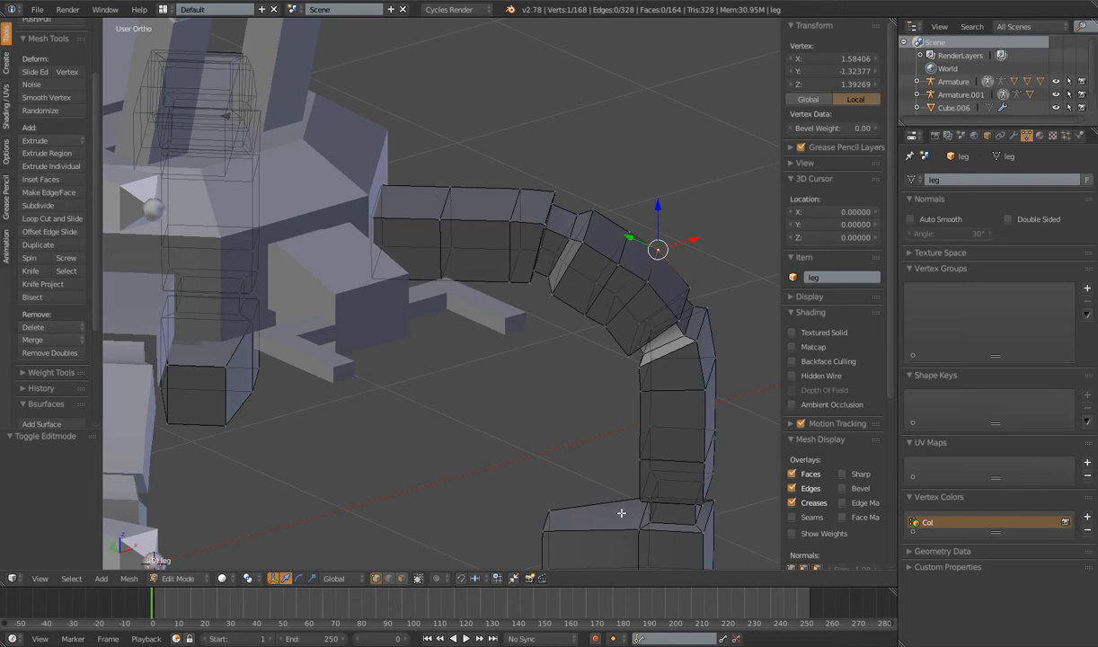
pyautogui.scroll(-5, 623, 513)
pyautogui.scroll(5, 606, 414)
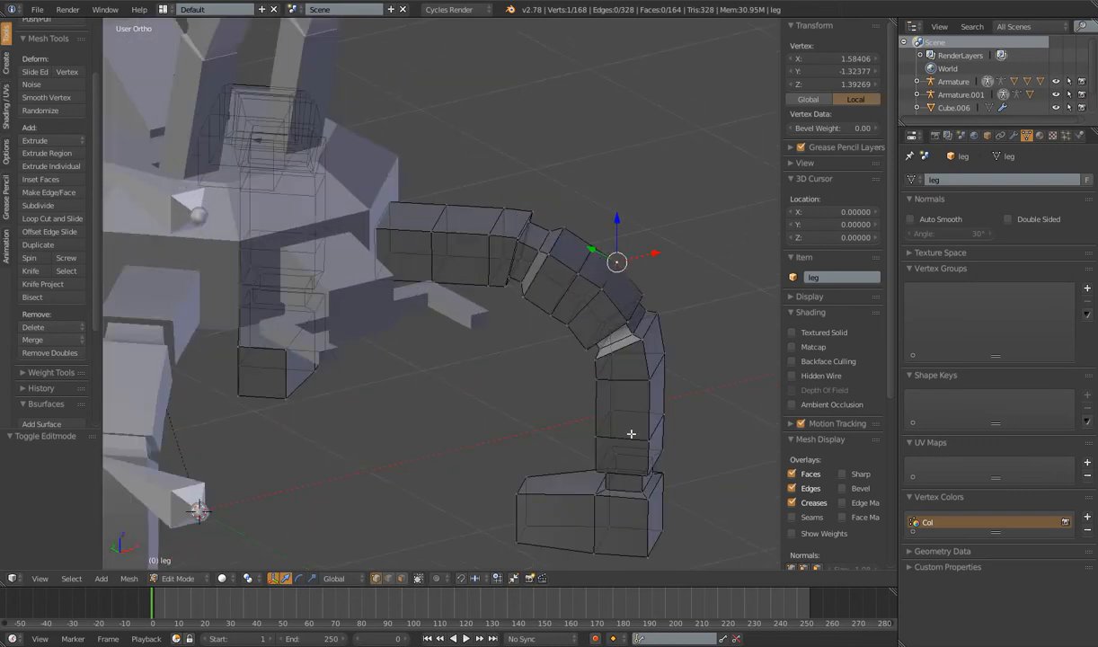
pyautogui.scroll(-4, 604, 395)
pyautogui.moveTo(591, 363); pyautogui.dragTo(508, 337, button='middle')
pyautogui.press('Tab')
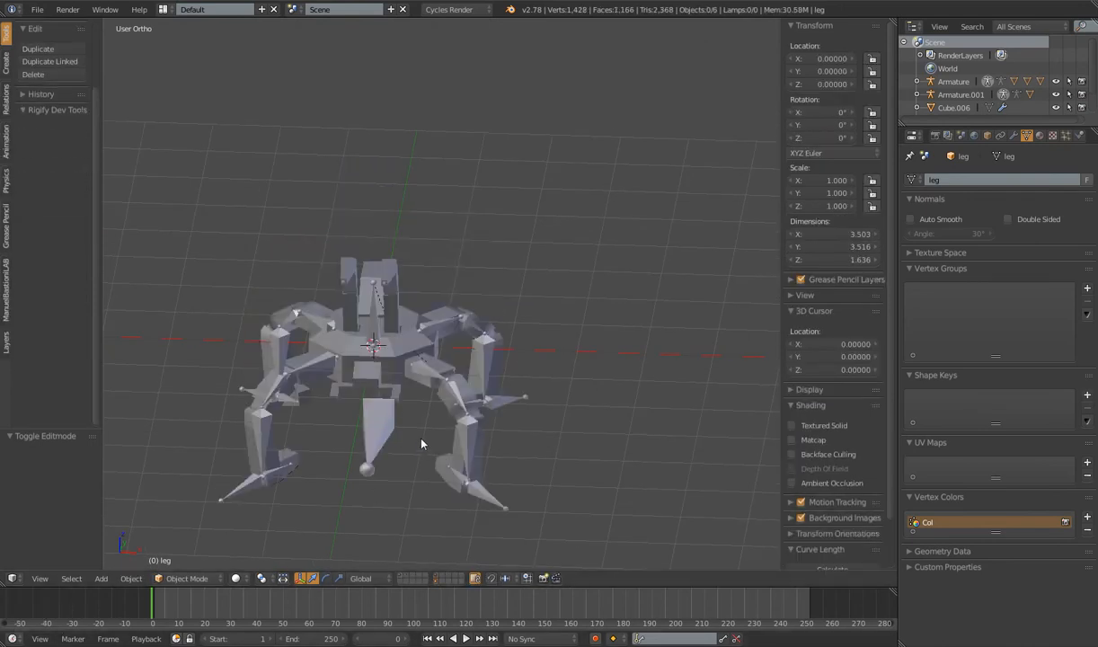
# On the finished example rig, try raising and lowering the Front Foot.R_ik Bone to see how the leg bends.
pyautogui.moveTo(422, 443); pyautogui.dragTo(450, 323, button='middle')
pyautogui.scroll(5, 450, 324)
pyautogui.rightClick(582, 474)
pyautogui.hotkey('ctrl', 'Tab')
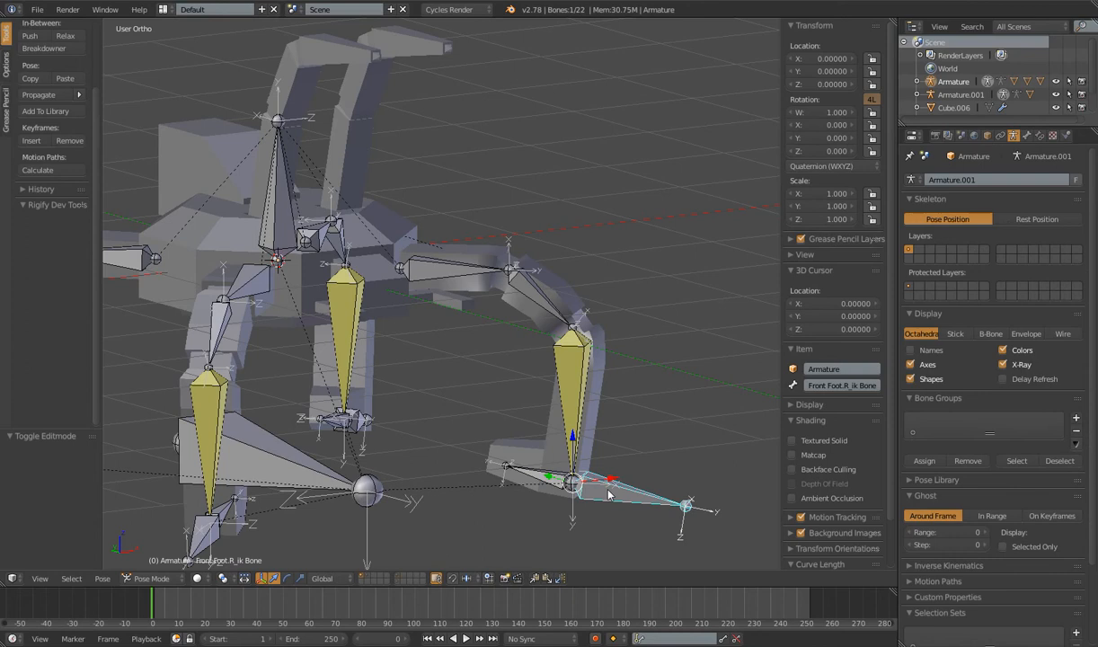
pyautogui.press('g')
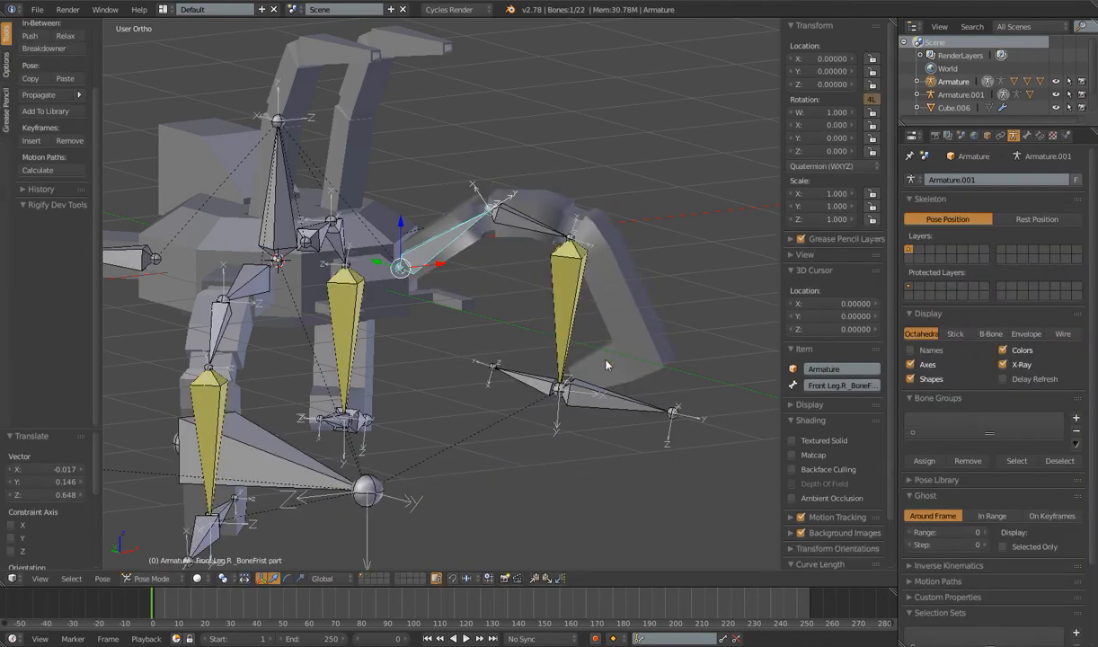
pyautogui.rightClick(578, 377)
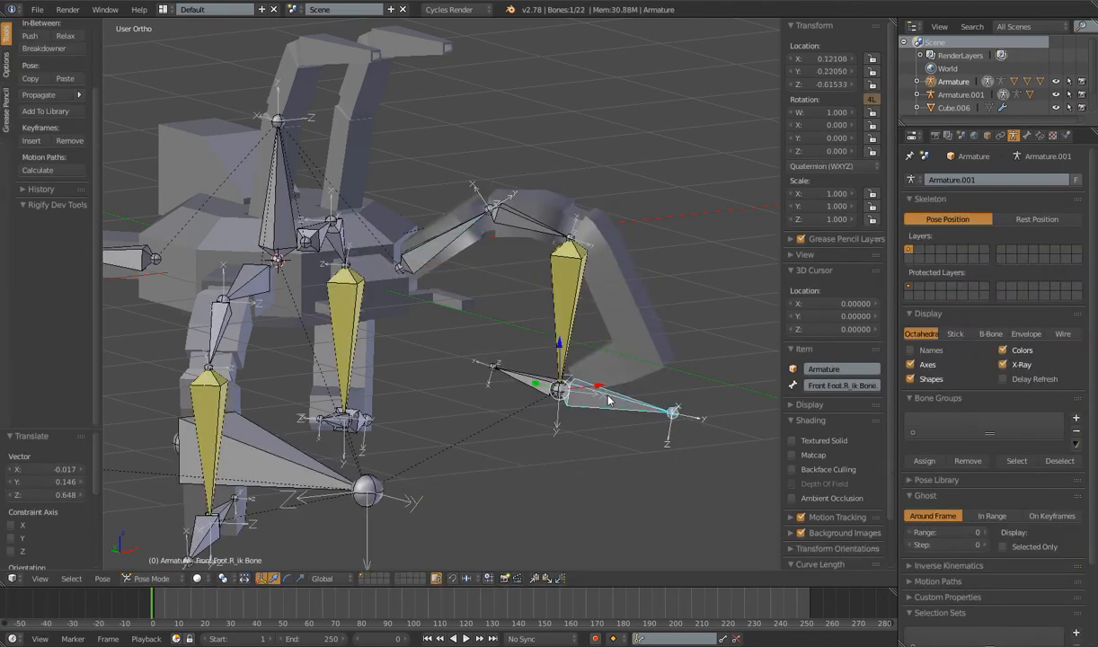
pyautogui.press('g')
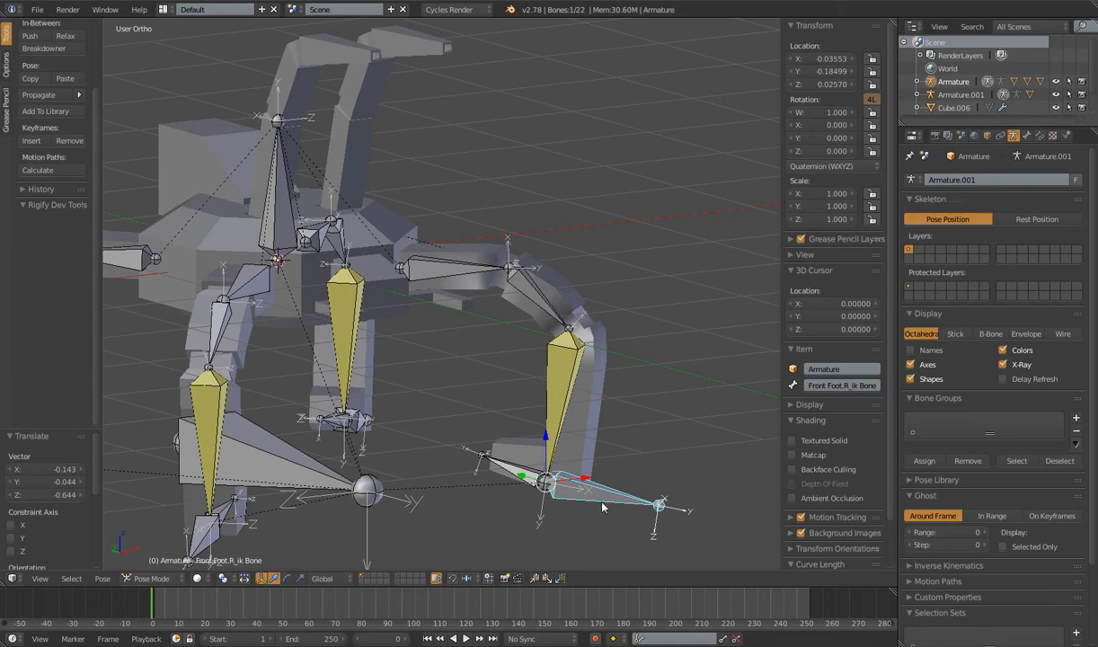
pyautogui.press('g')
pyautogui.rightClick(586, 453)
# Select all bones of the finished example rig and clear their pose location and scale.
pyautogui.press('a')
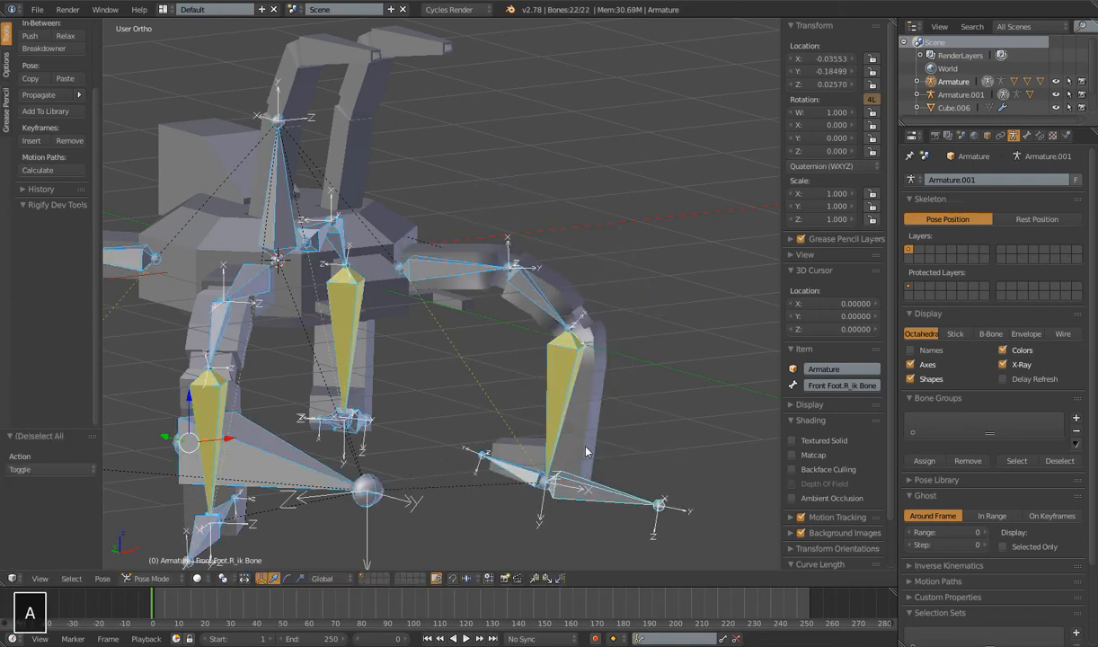
pyautogui.hotkey('alt', 'g')
pyautogui.hotkey('alt', 's')
# Switch the visible layers back to the robot meshes and the new armature, and select the leg mesh.
pyautogui.scroll(-4, 527, 322)
pyautogui.moveTo(527, 323); pyautogui.dragTo(629, 197, button='middle')
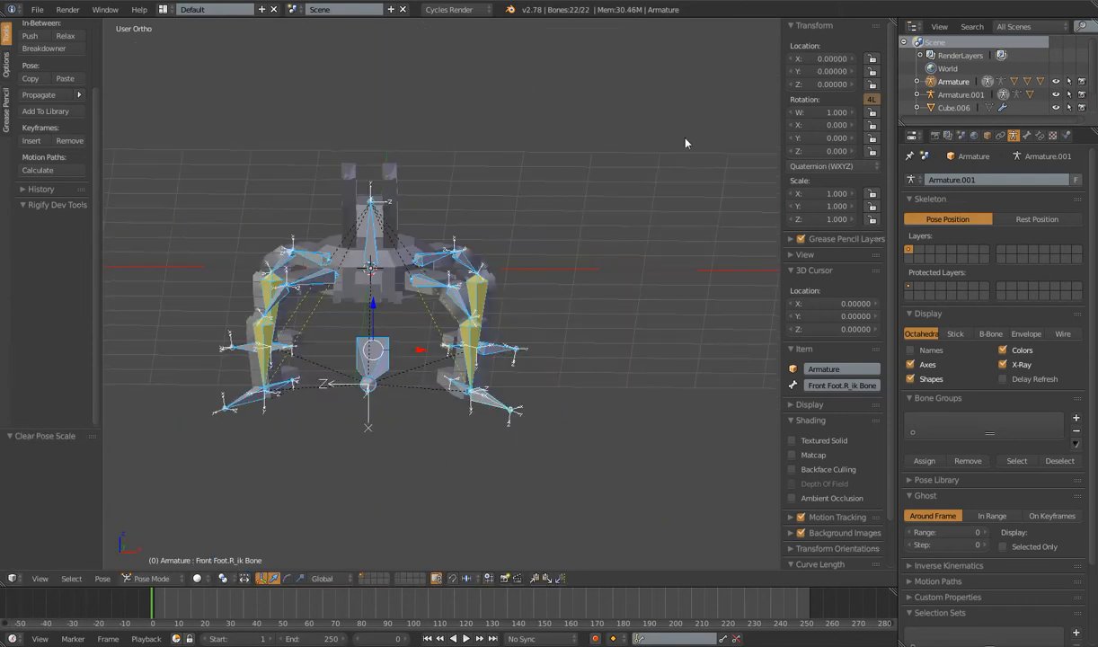
pyautogui.click(400, 577)
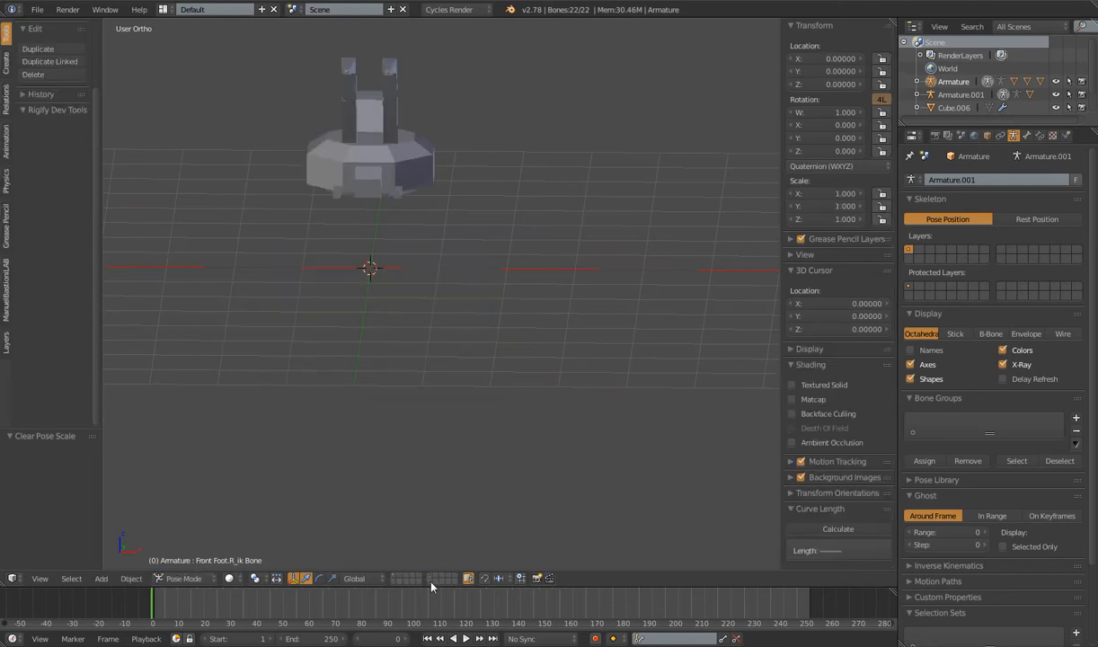
pyautogui.keyDown('shift'); pyautogui.click(430, 583); pyautogui.keyUp('shift')
pyautogui.scroll(3, 504, 373)
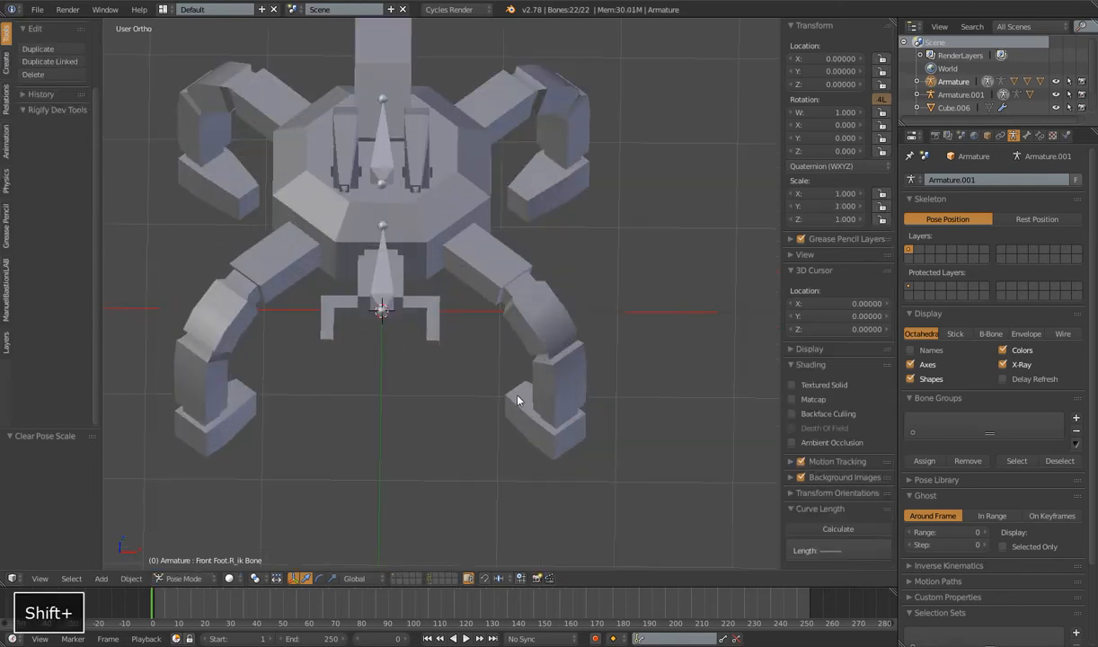
pyautogui.rightClick(503, 292)
pyautogui.scroll(-3, 485, 270)
pyautogui.scroll(3, 488, 288)
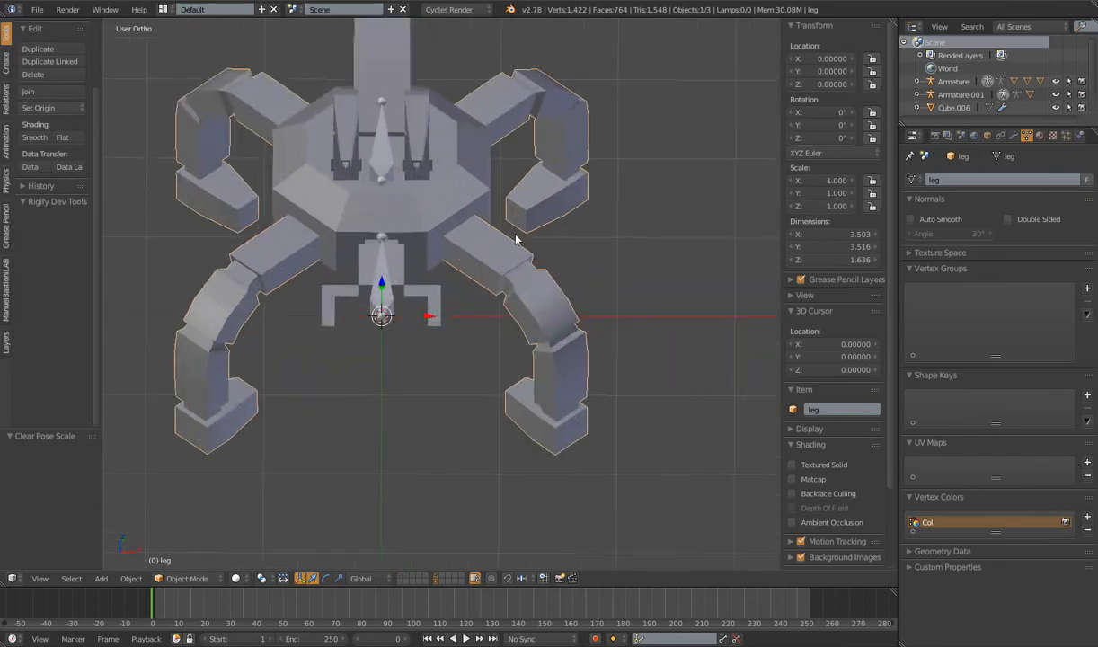
# Enter Edit Mode on the leg mesh and select the edges at the front leg's inner end beside the body.
pyautogui.press('Tab')
pyautogui.scroll(3, 490, 225)
pyautogui.rightClick(471, 155)
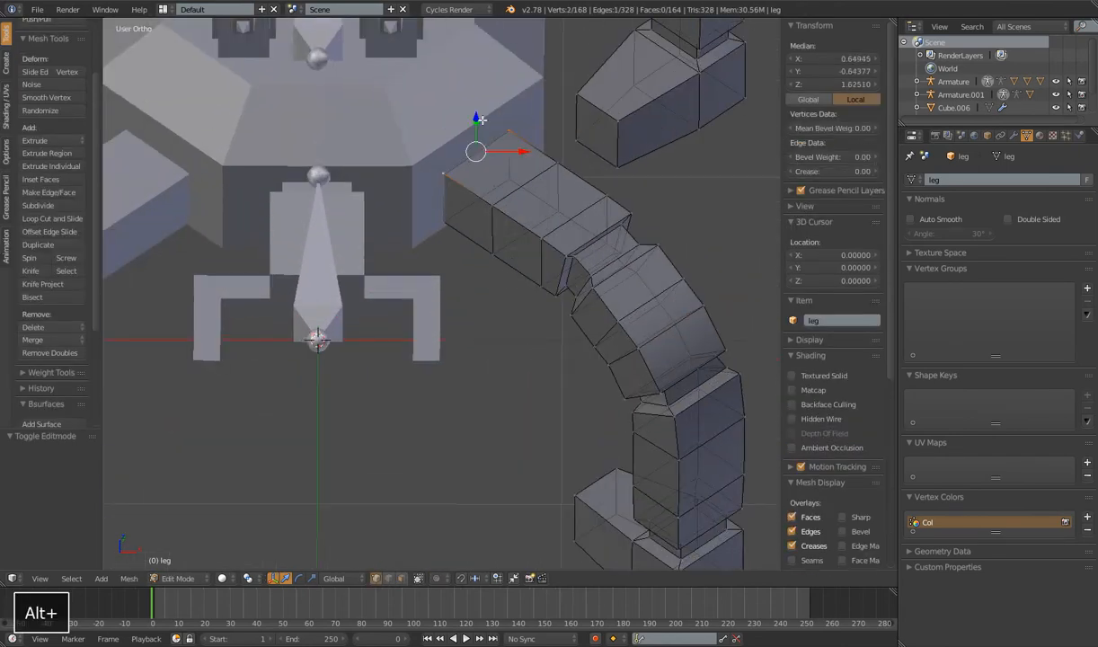
pyautogui.keyDown('alt'); pyautogui.keyDown('shift'); pyautogui.rightClick(466, 201); pyautogui.keyUp('shift'); pyautogui.keyUp('alt')
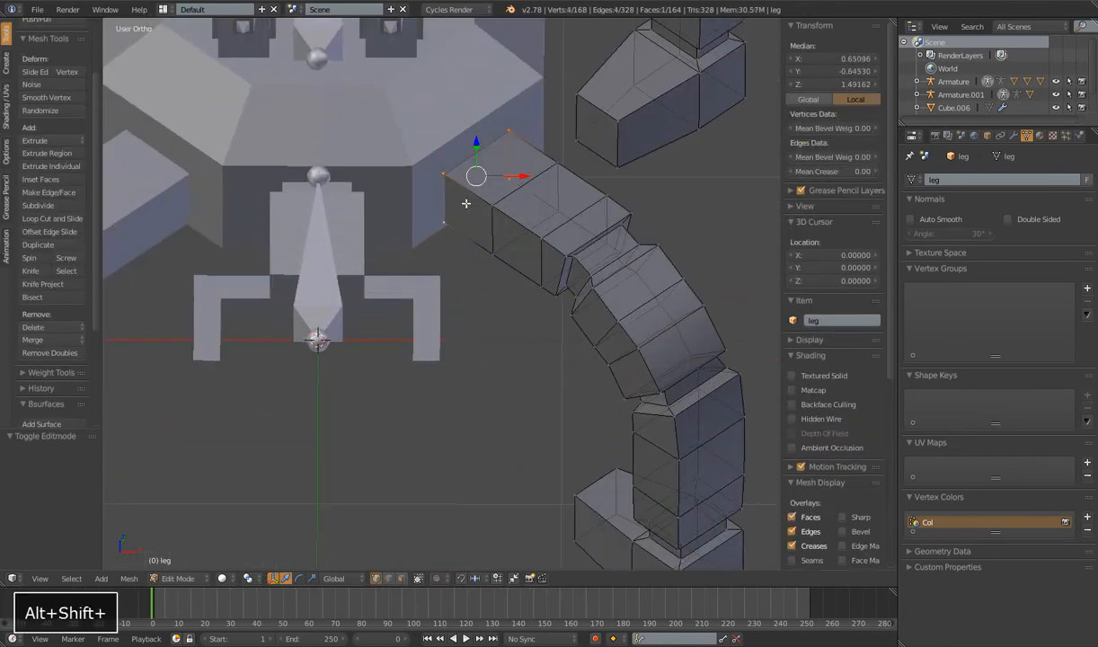
pyautogui.scroll(-2, 468, 202)
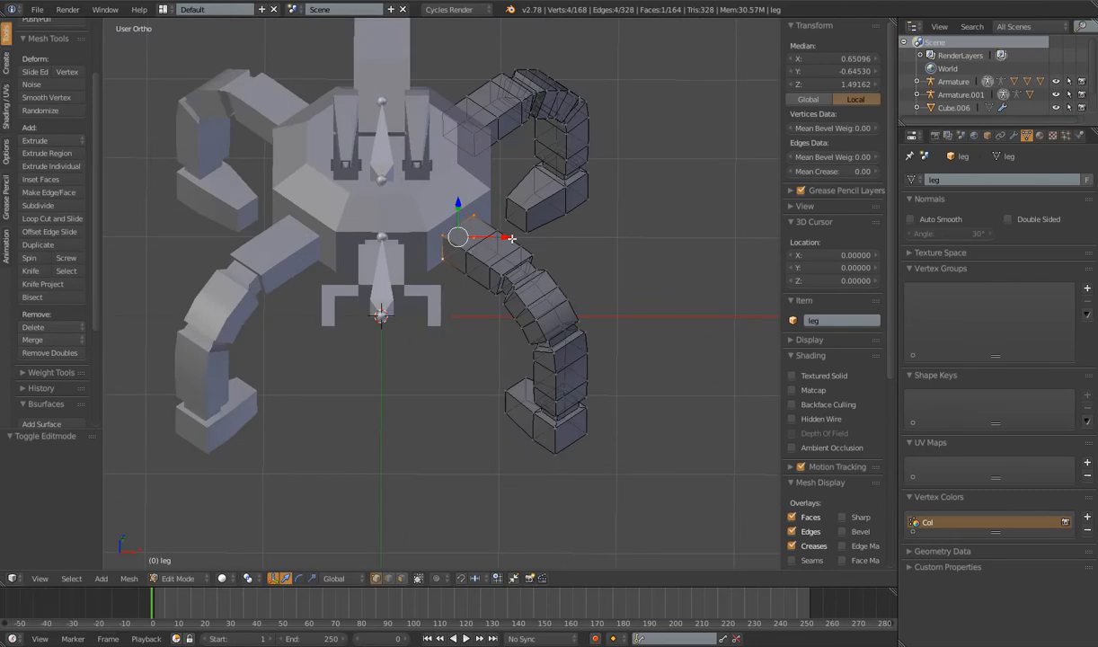
# Select all vertices of the leg mesh and remove doubles.
pyautogui.keyDown('shift'); pyautogui.moveTo(500, 257); pyautogui.dragTo(508, 277, button='middle'); pyautogui.keyUp('shift')
pyautogui.scroll(5, 508, 277)
pyautogui.press('a')
pyautogui.press('a')
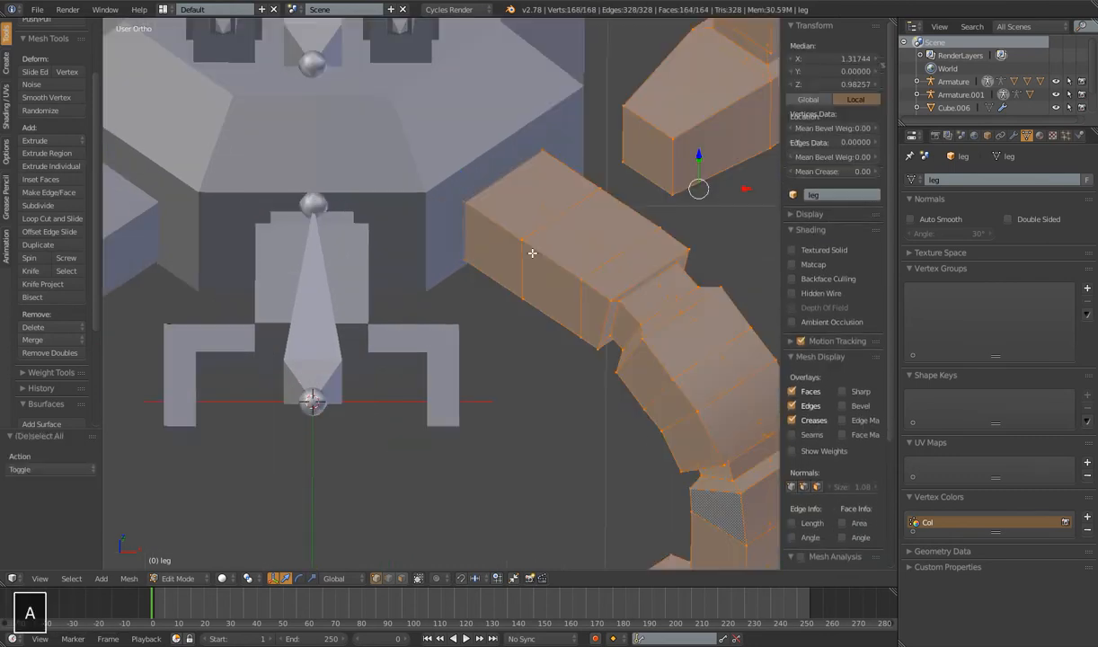
pyautogui.scroll(-7, 528, 266)
pyautogui.click(50, 354)
pyautogui.scroll(5, 419, 264)
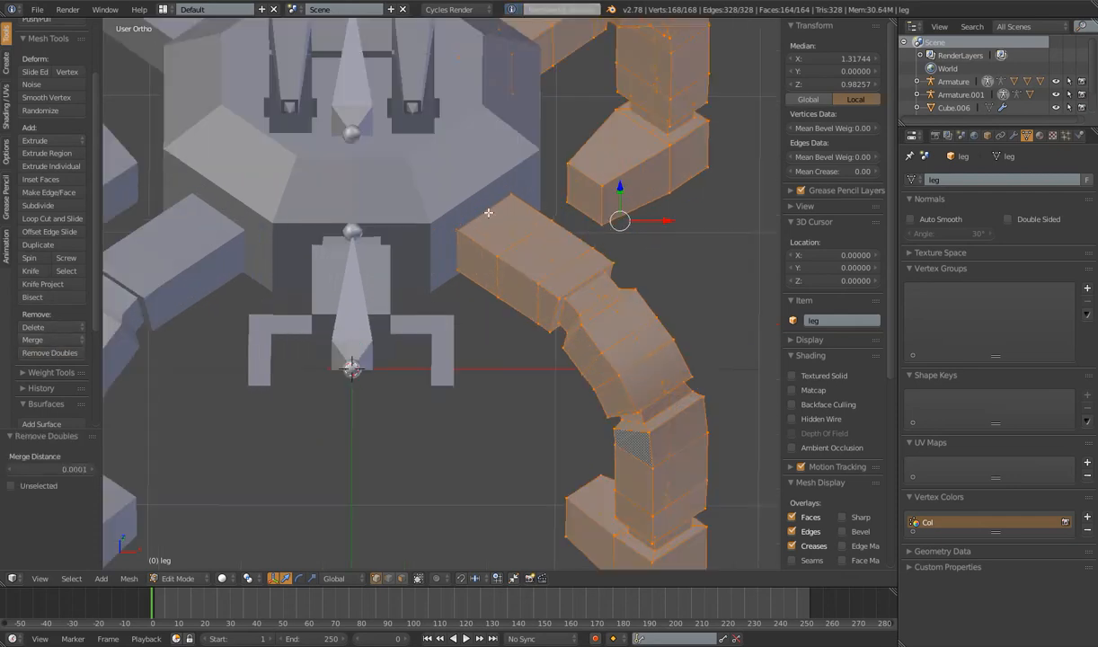
# Select the edge loop closing the front leg's inner end beside the body and snap the 3D cursor to it.
pyautogui.keyDown('alt'); pyautogui.rightClick(484, 213); pyautogui.keyUp('alt')
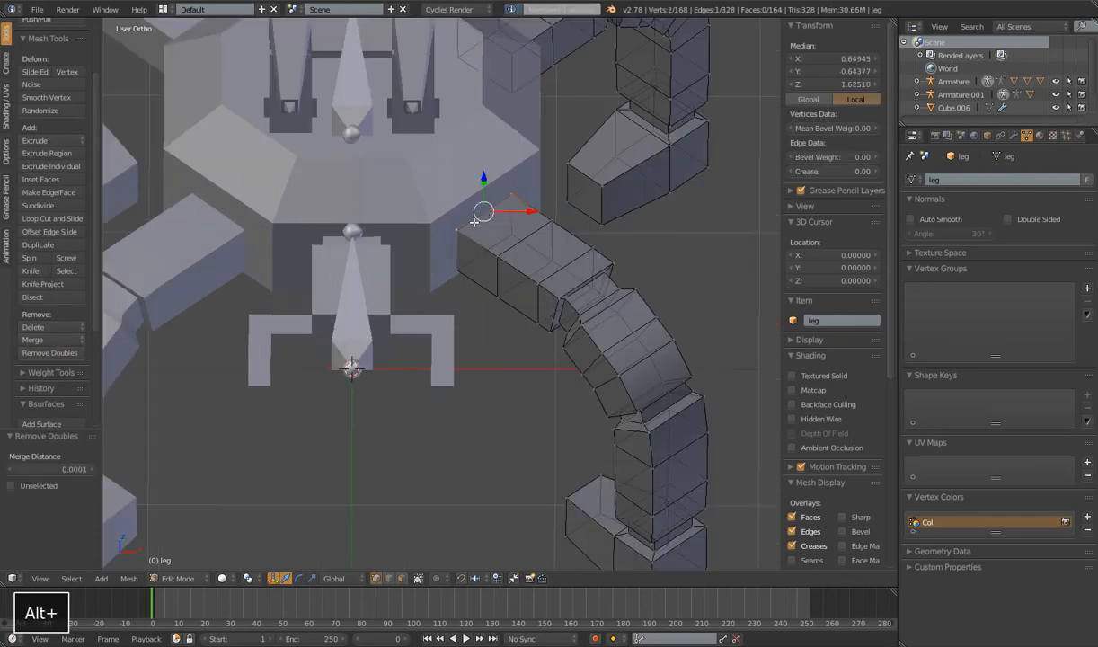
pyautogui.keyDown('alt'); pyautogui.rightClick(466, 237); pyautogui.keyUp('alt')
pyautogui.keyDown('alt'); pyautogui.keyDown('shift'); pyautogui.rightClick(493, 210); pyautogui.keyUp('shift'); pyautogui.keyUp('alt')
pyautogui.keyDown('alt'); pyautogui.keyDown('shift'); pyautogui.rightClick(502, 236); pyautogui.keyUp('shift'); pyautogui.keyUp('alt')
pyautogui.scroll(-5, 460, 243)
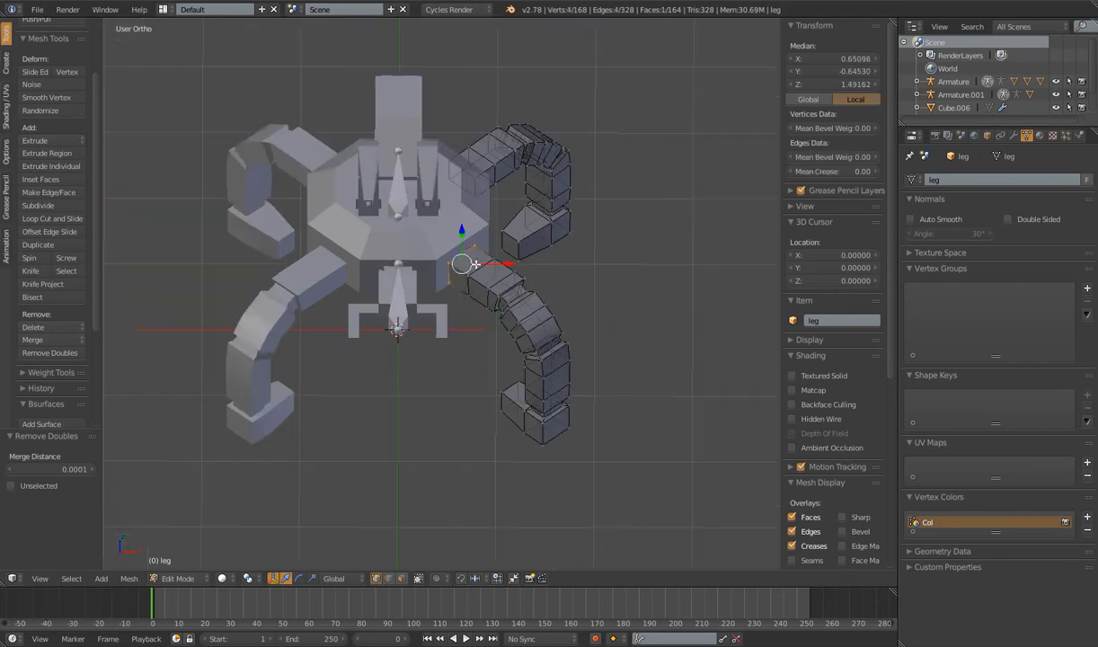
pyautogui.hotkey('shift', 's')
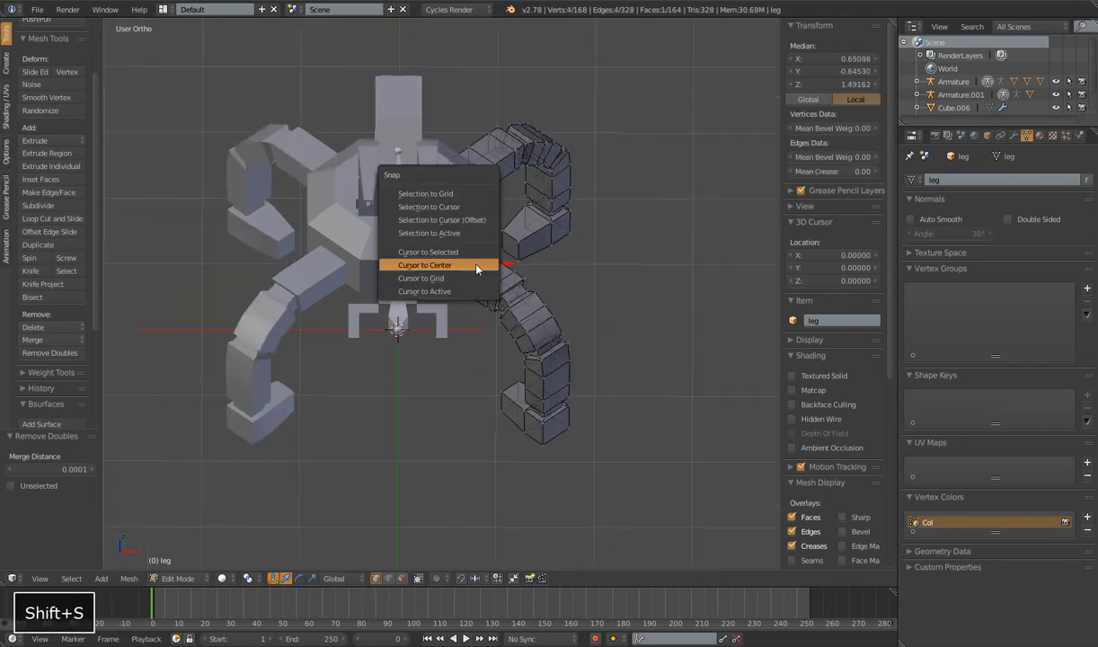
pyautogui.click(432, 252)
# Return to the new armature, enter Edit Mode and add a bone at the 3D cursor on the front leg's inner end.
pyautogui.moveTo(459, 256); pyautogui.dragTo(546, 259, button='middle')
pyautogui.scroll(4, 548, 251)
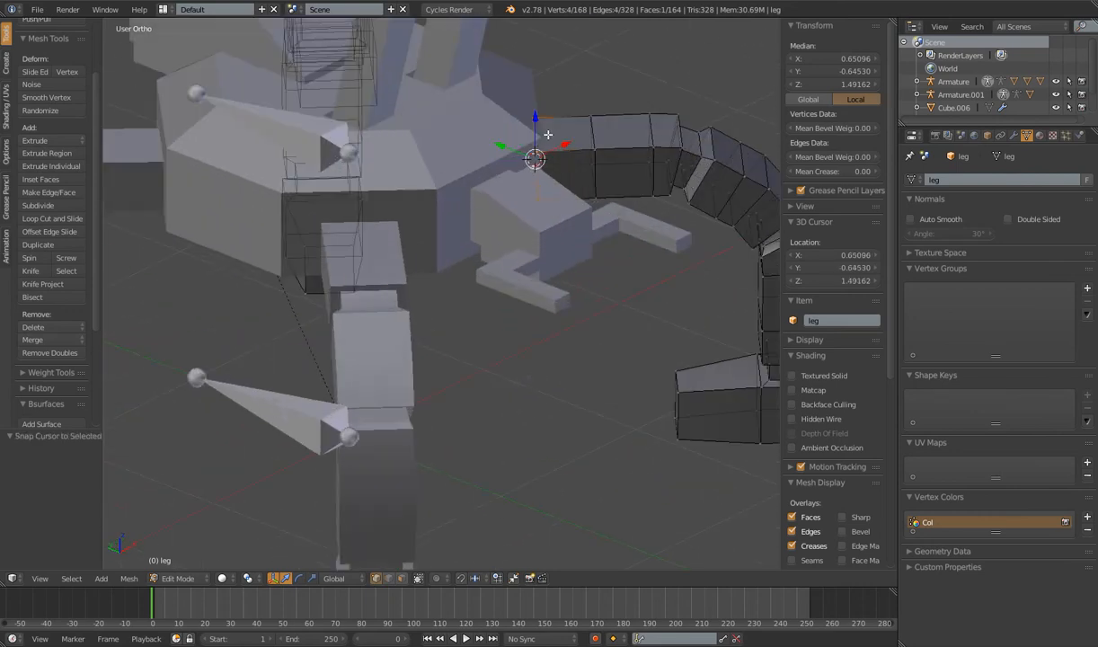
pyautogui.moveTo(580, 177); pyautogui.dragTo(521, 165, button='middle')
pyautogui.scroll(-4, 540, 164)
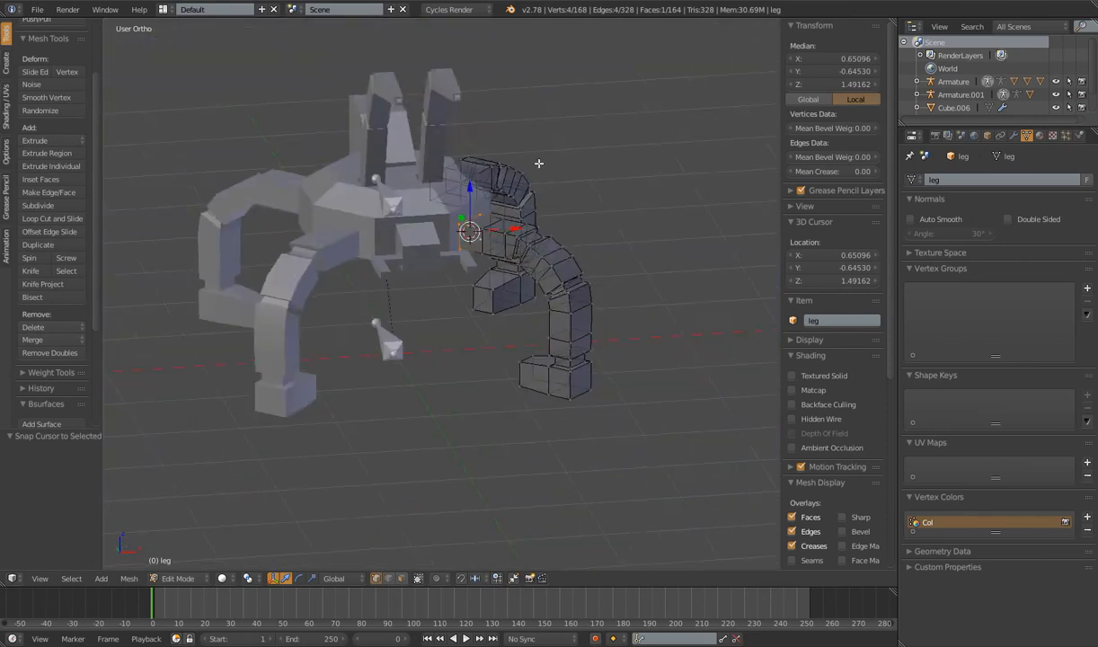
pyautogui.keyDown('shift'); pyautogui.moveTo(524, 235); pyautogui.dragTo(509, 275, button='middle'); pyautogui.keyUp('shift')
pyautogui.press('Tab')
pyautogui.rightClick(421, 208)
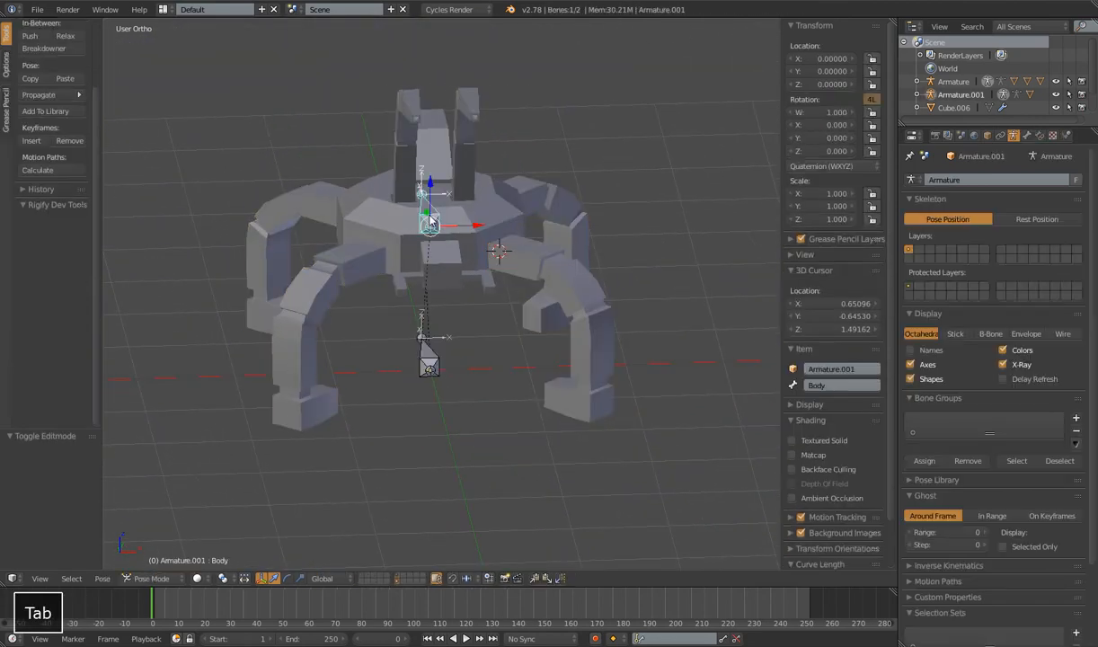
pyautogui.press('Tab')
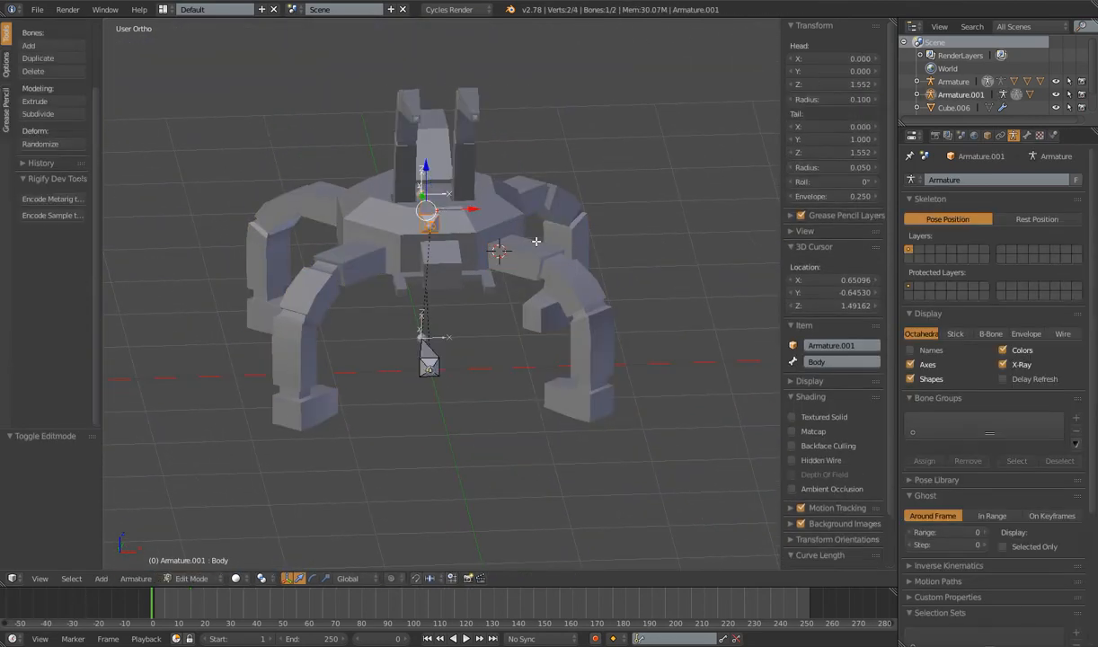
pyautogui.hotkey('shift', 'a')
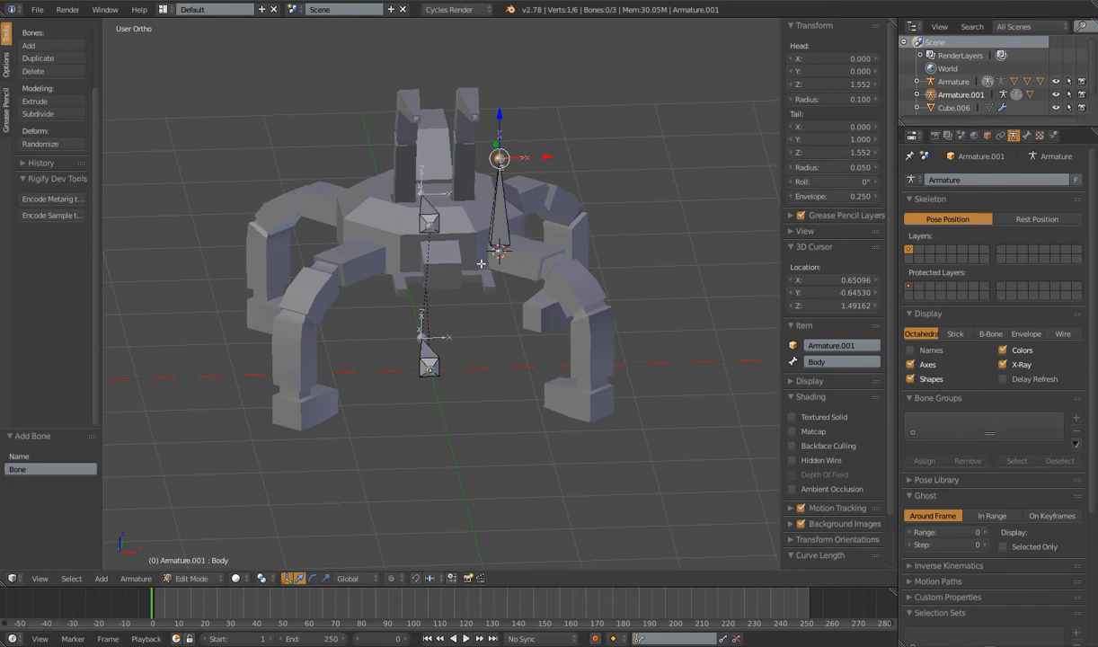
# Try rotating the new leg bone in Pose Mode around its base.
pyautogui.moveTo(542, 245); pyautogui.dragTo(548, 205, button='middle')
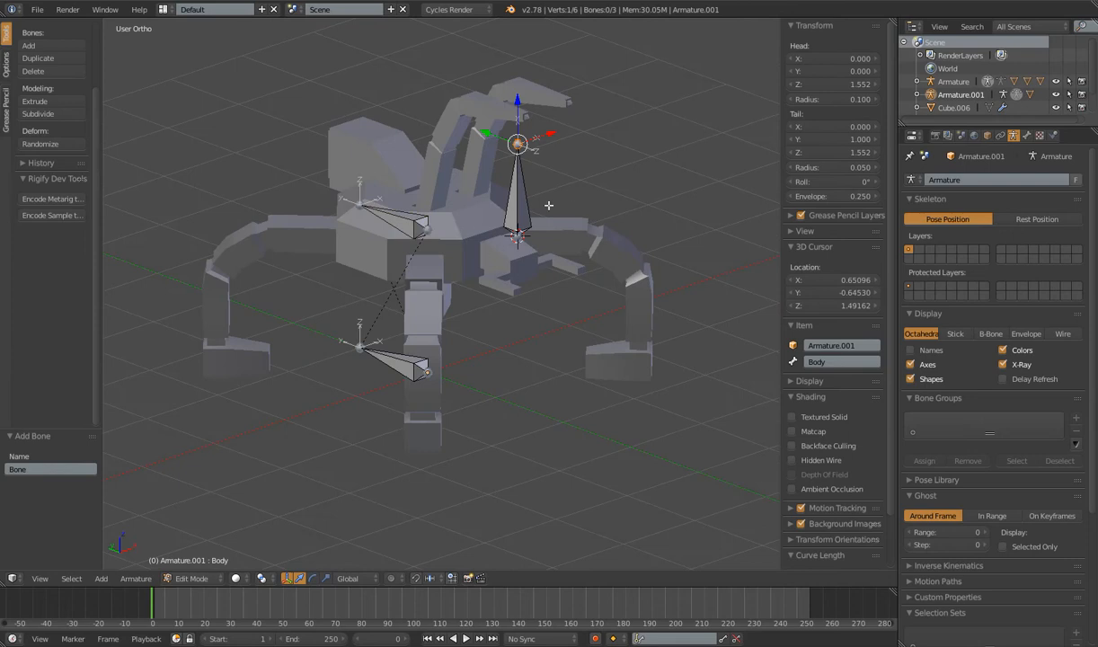
pyautogui.press('Tab')
pyautogui.rightClick(523, 186)
pyautogui.press('r')
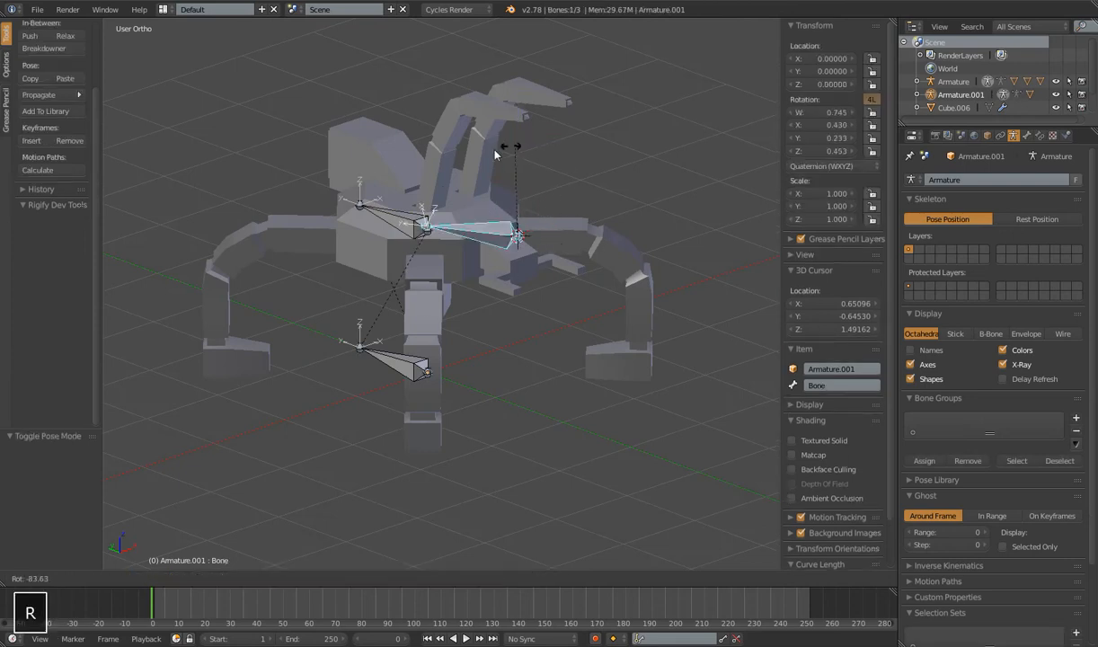
pyautogui.rightClick(619, 277)
pyautogui.moveTo(620, 278); pyautogui.dragTo(574, 280, button='middle')
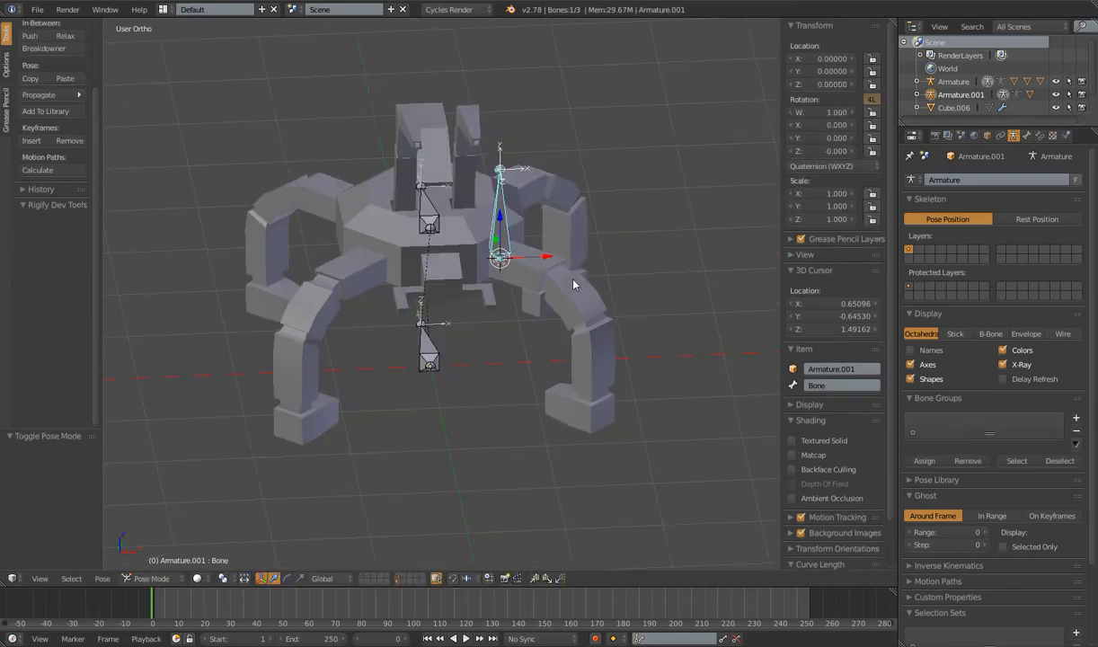
# Rename the new leg bone MCH_leg.001 in the armature's Edit Mode.
pyautogui.scroll(2, 555, 261)
pyautogui.press('Tab')
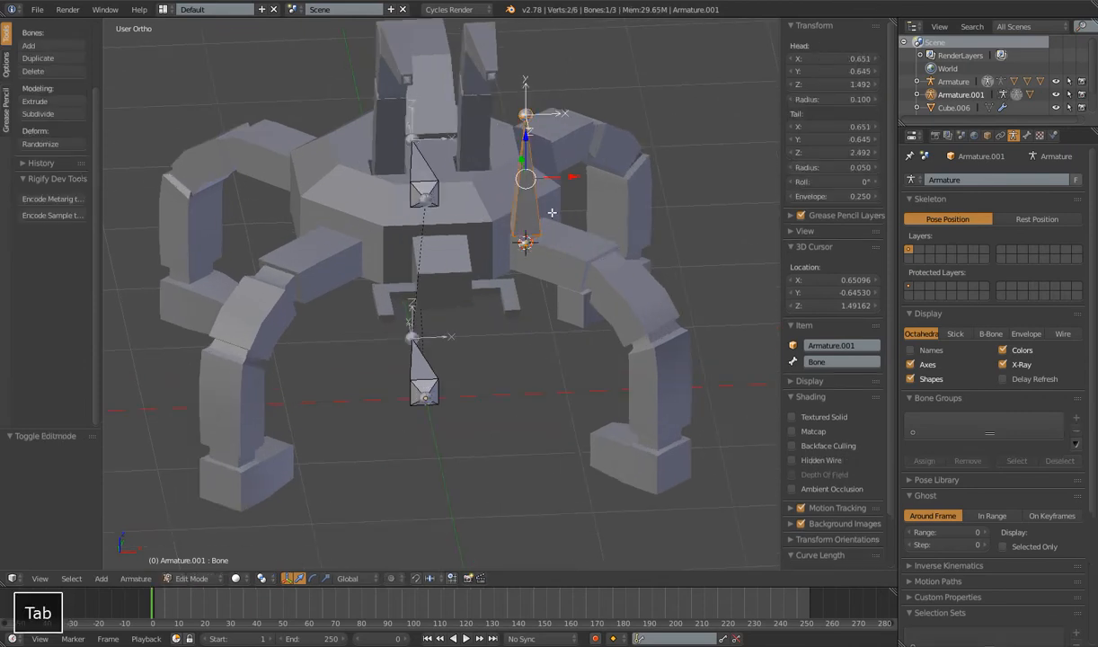
pyautogui.click(837, 362)
pyautogui.write('MCH')
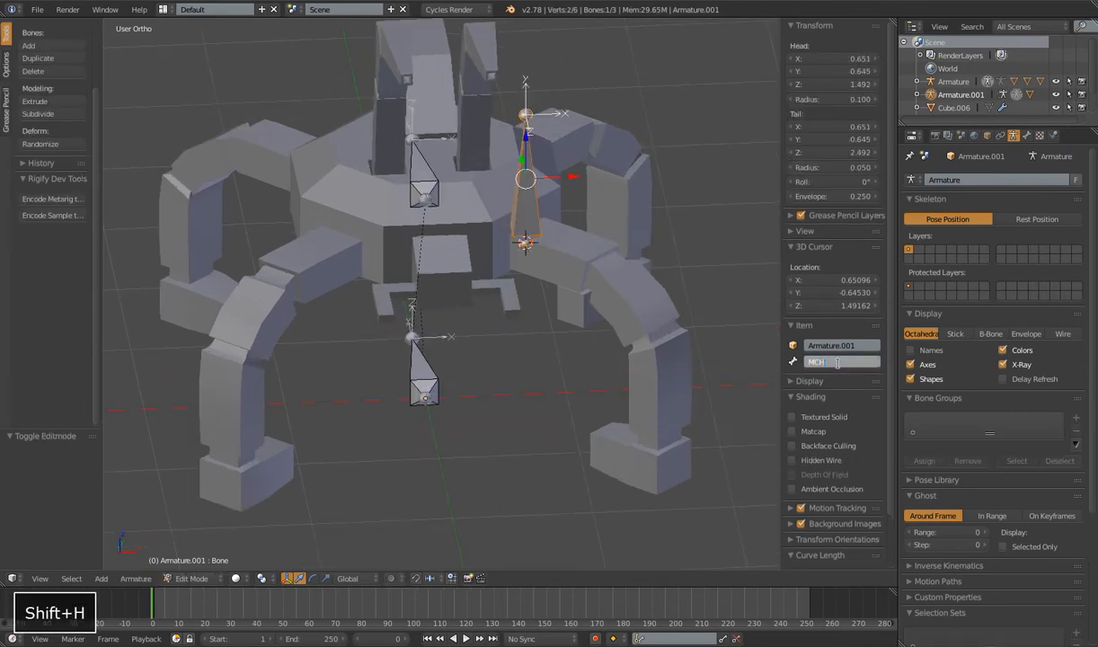
pyautogui.write('_leg.001')
pyautogui.press('Return')
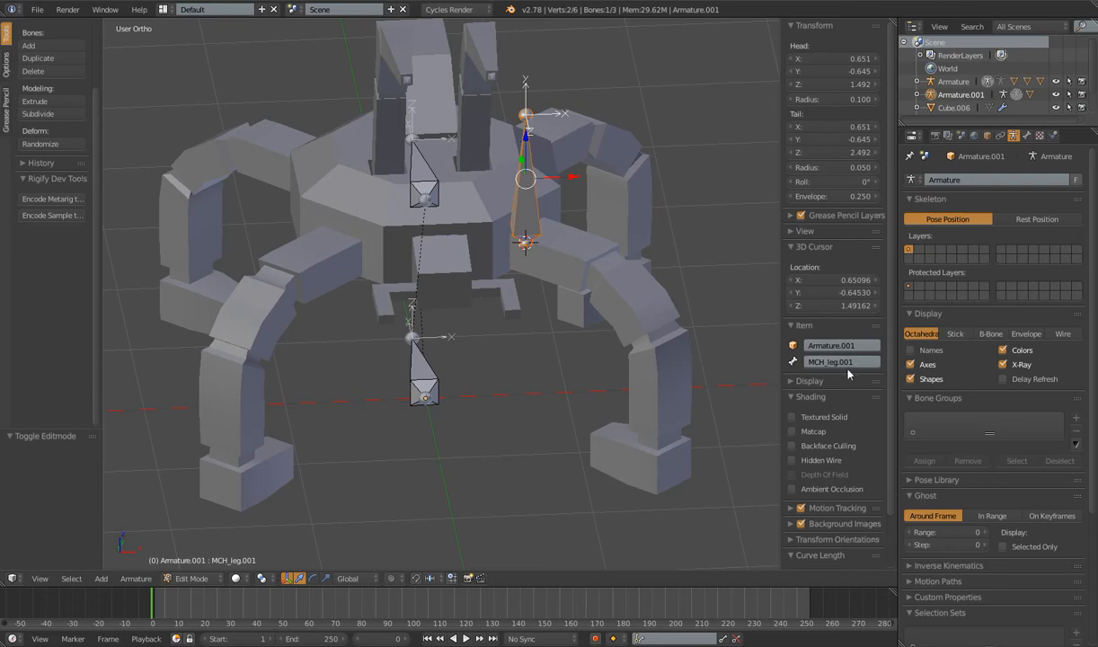
# Parent the MCH_leg.001 bone to the Body bone with Keep Offset.
pyautogui.moveTo(530, 331); pyautogui.dragTo(528, 320, button='middle')
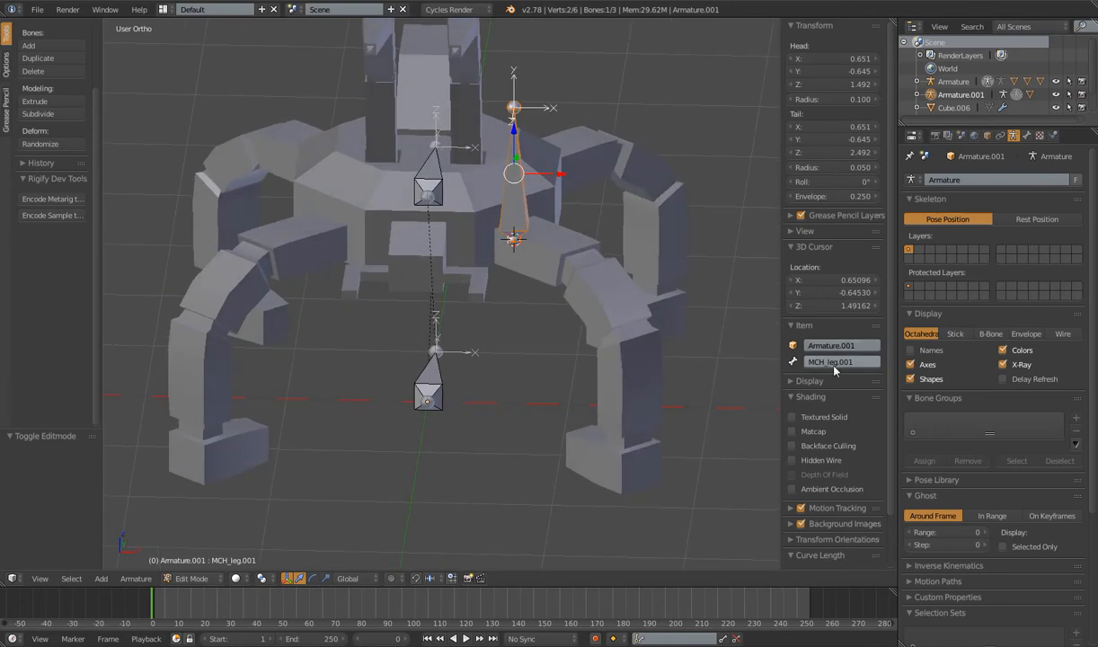
pyautogui.keyDown('shift'); pyautogui.rightClick(430, 171); pyautogui.keyUp('shift')
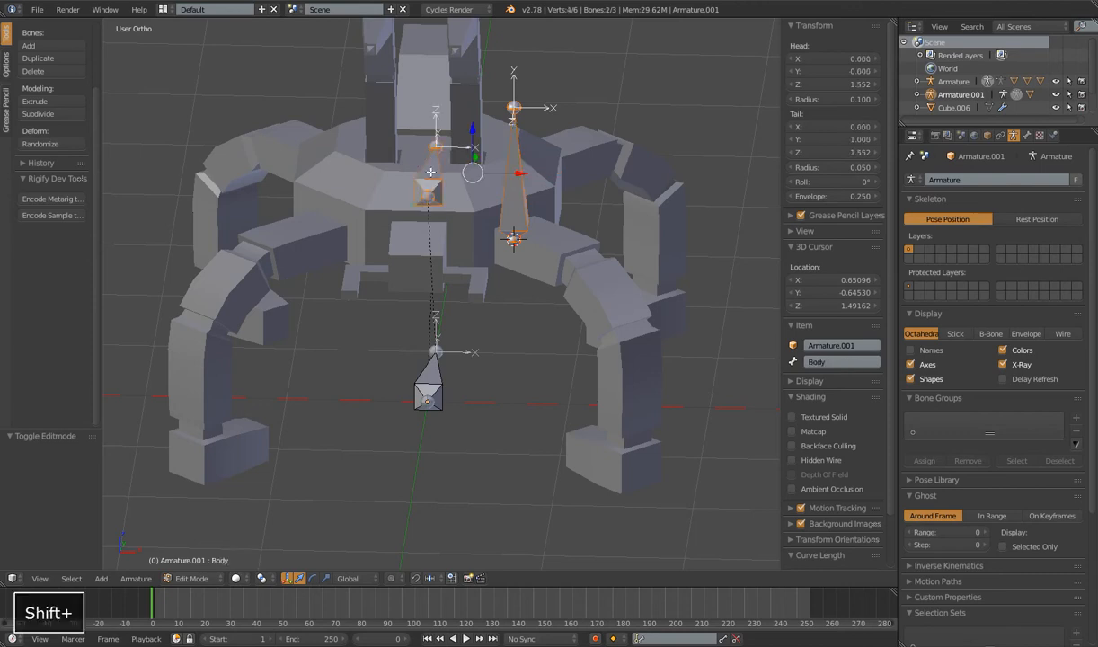
pyautogui.hotkey('ctrl', 'p')
pyautogui.click(431, 172)
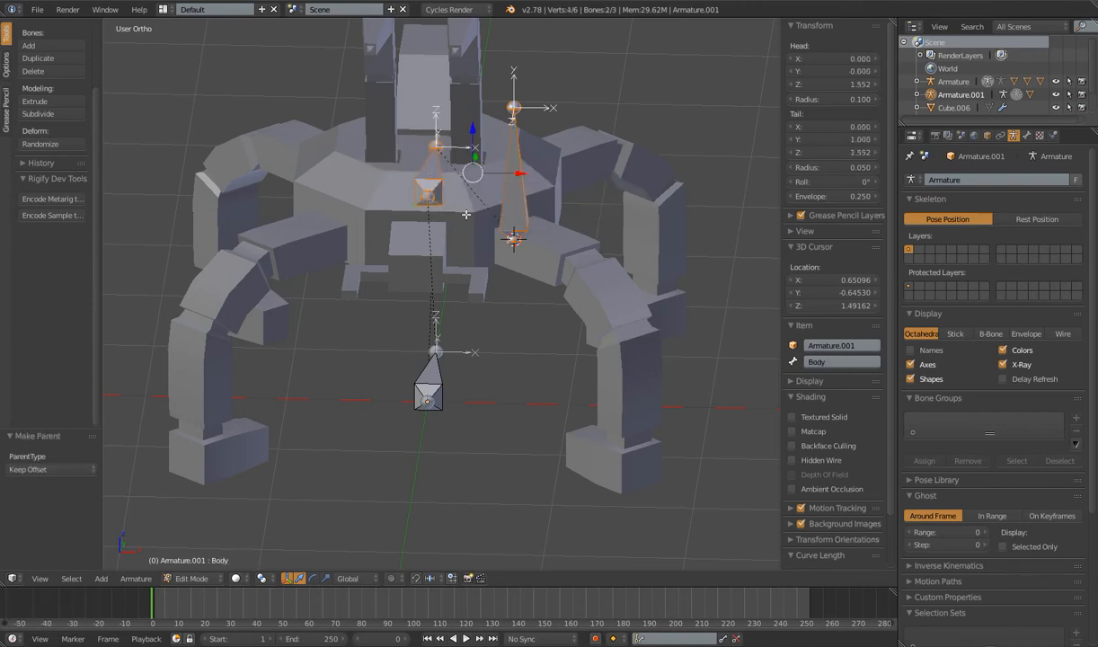
pyautogui.rightClick(525, 120)
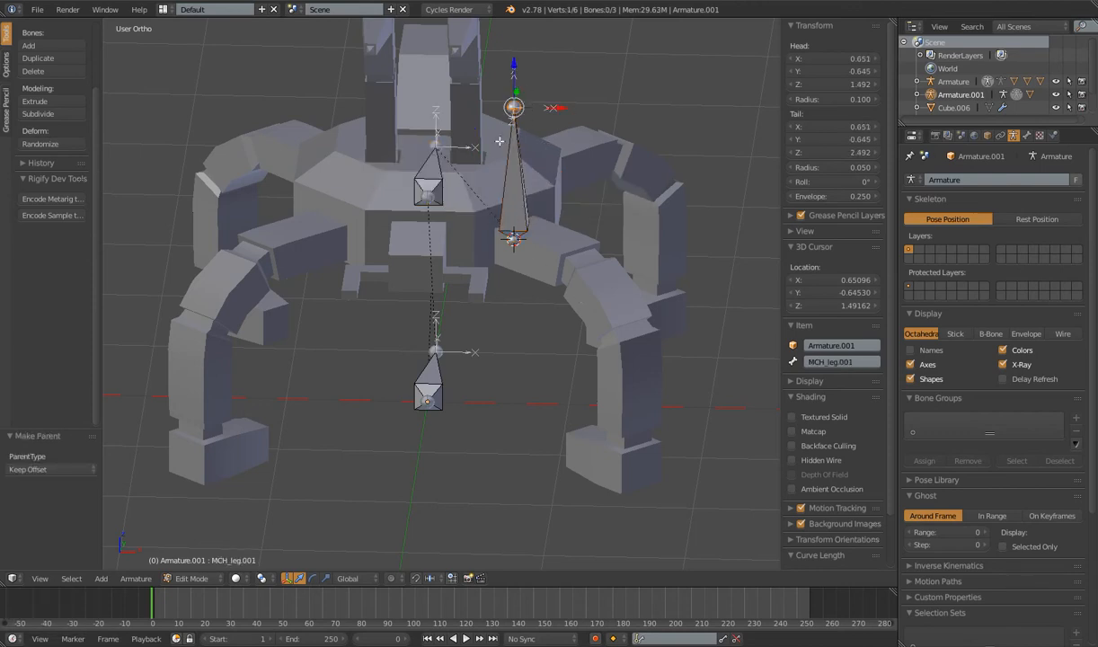
pyautogui.press('g')
pyautogui.rightClick(555, 154)
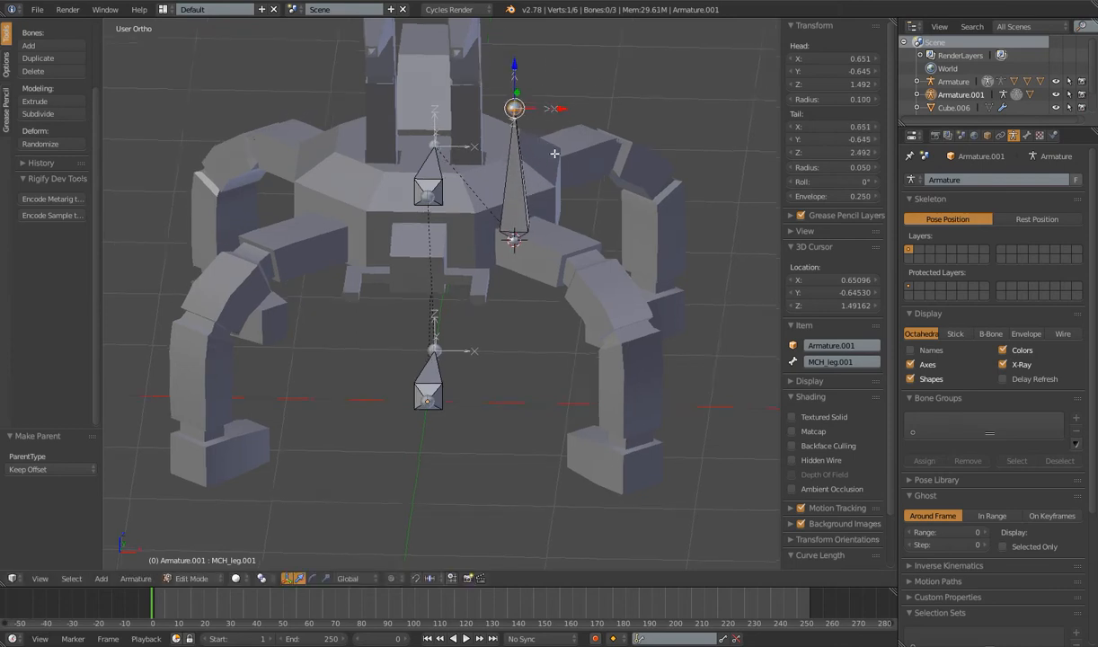
# Select the edge loops around the front leg's first joint in the leg mesh and snap the 3D cursor to them.
pyautogui.moveTo(555, 153); pyautogui.dragTo(589, 199, button='middle')
pyautogui.press('Tab')
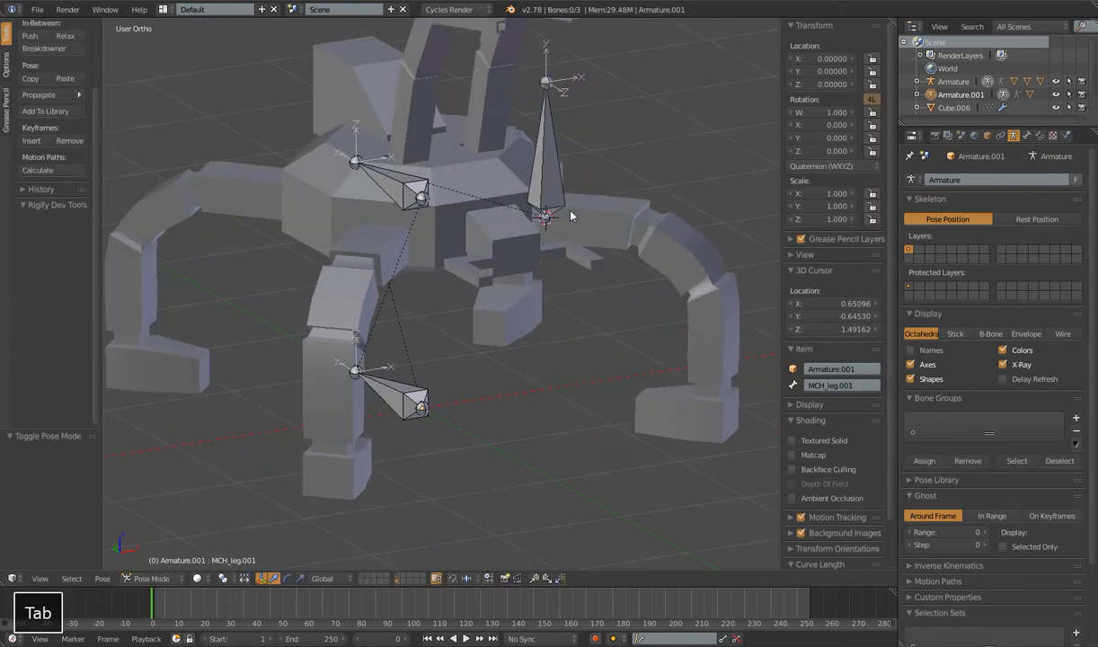
pyautogui.rightClick(629, 221)
pyautogui.press('Tab')
pyautogui.keyDown('shift'); pyautogui.moveTo(698, 247); pyautogui.dragTo(631, 243, button='middle'); pyautogui.keyUp('shift')
pyautogui.scroll(4, 617, 248)
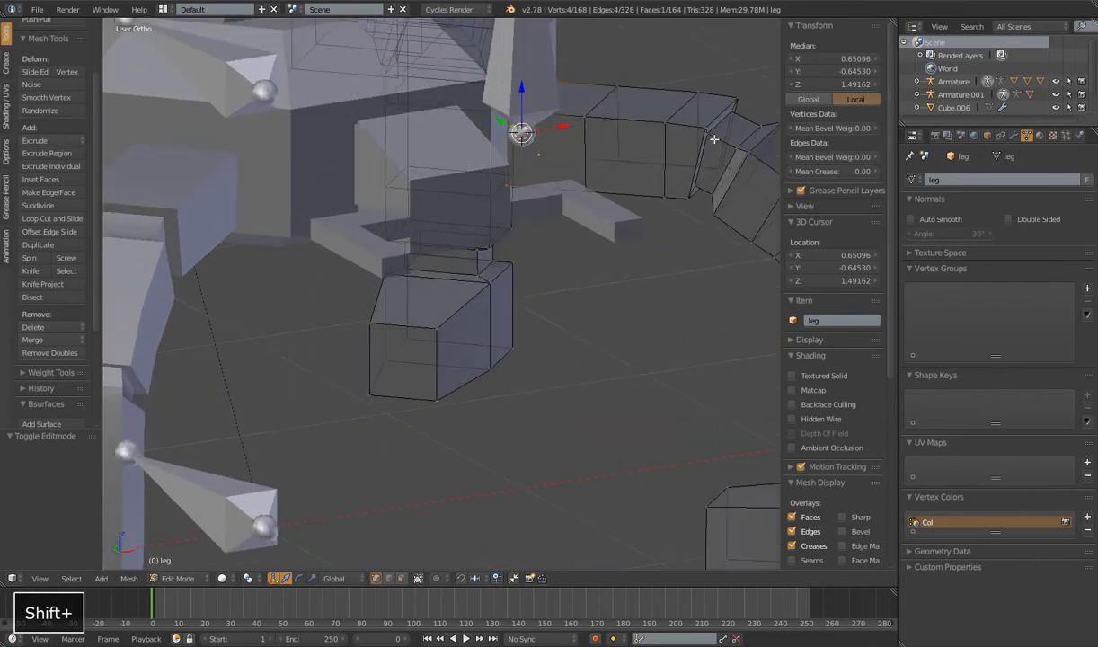
pyautogui.keyDown('alt'); pyautogui.rightClick(703, 155); pyautogui.keyUp('alt')
pyautogui.keyDown('alt'); pyautogui.keyDown('shift'); pyautogui.rightClick(716, 132); pyautogui.keyUp('shift'); pyautogui.keyUp('alt')
pyautogui.moveTo(716, 131); pyautogui.dragTo(687, 154, button='middle')
pyautogui.hotkey('shift', 's')
pyautogui.click(652, 200)
# Snap the tip of the MCH_leg.001 bone to the 3D cursor at the front leg's first joint.
pyautogui.scroll(-5, 667, 216)
pyautogui.press('Tab')
pyautogui.rightClick(490, 117)
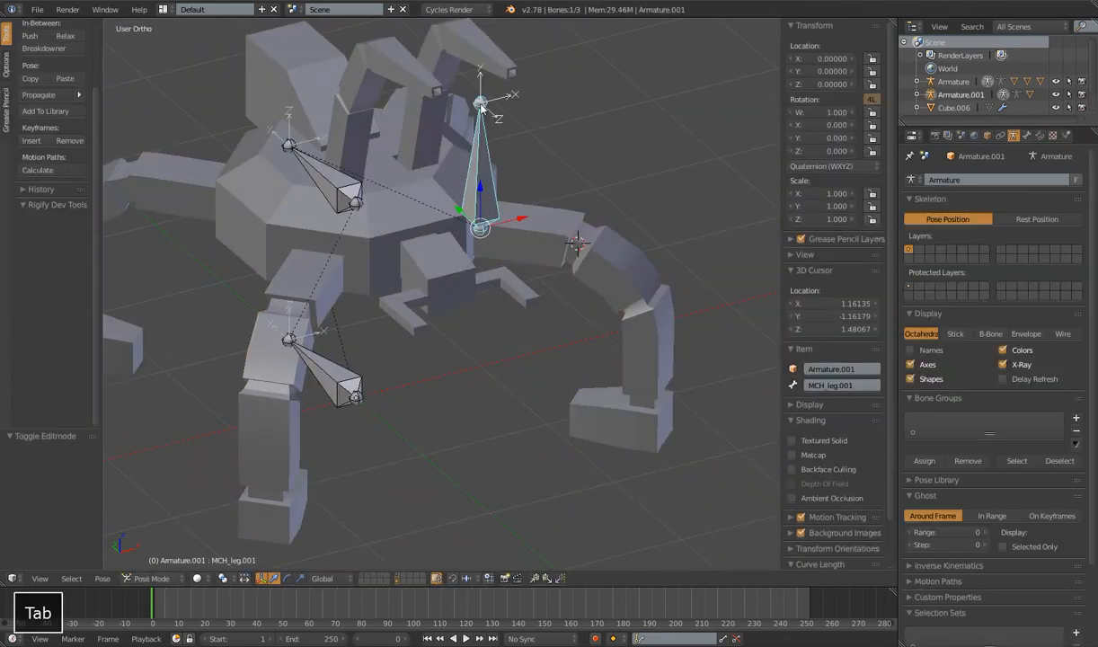
pyautogui.press('Tab')
pyautogui.rightClick(485, 102)
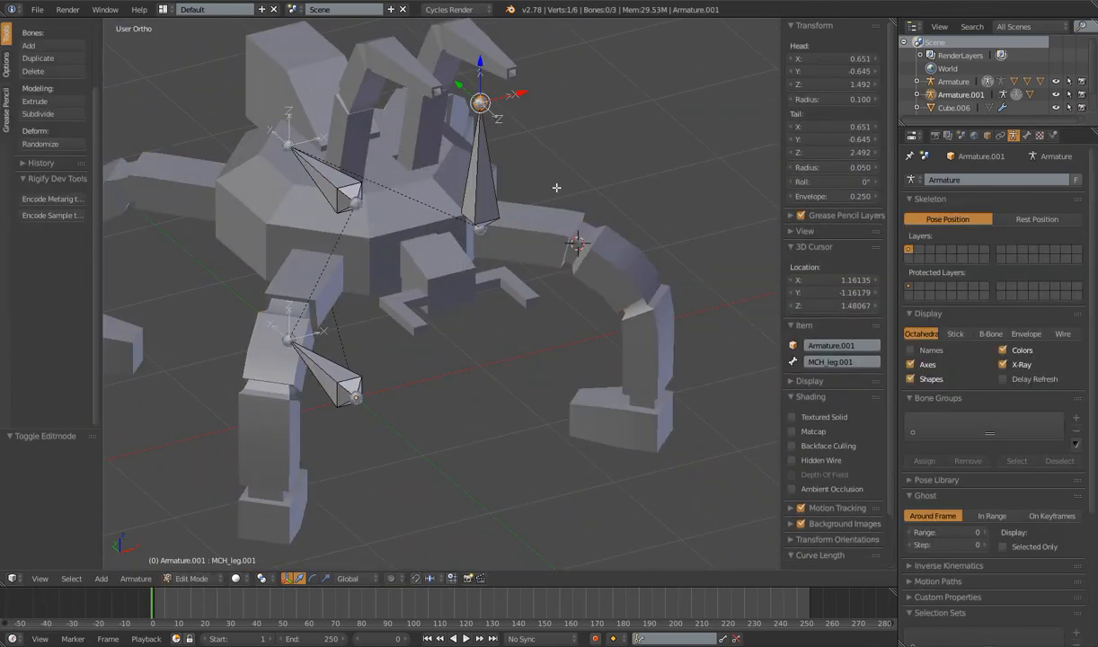
pyautogui.hotkey('shift', 's')
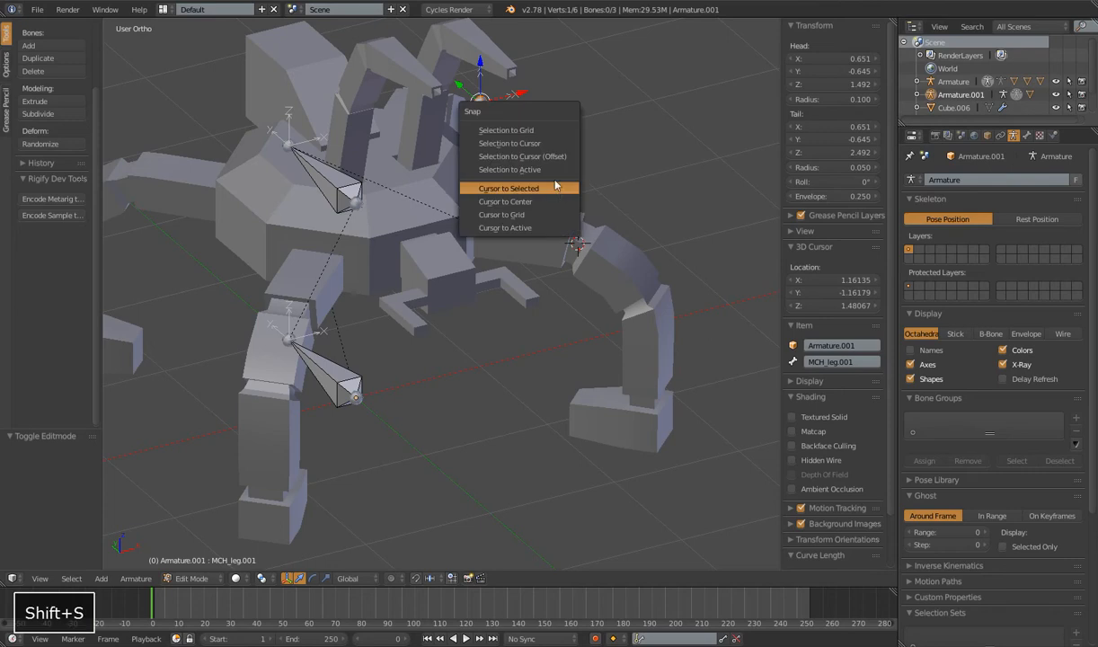
pyautogui.click(508, 146)
# Extrude a second leg bone from the tip of MCH_leg.001 by about -0.455 along the Y axis.
pyautogui.moveTo(568, 221); pyautogui.dragTo(535, 239, button='middle')
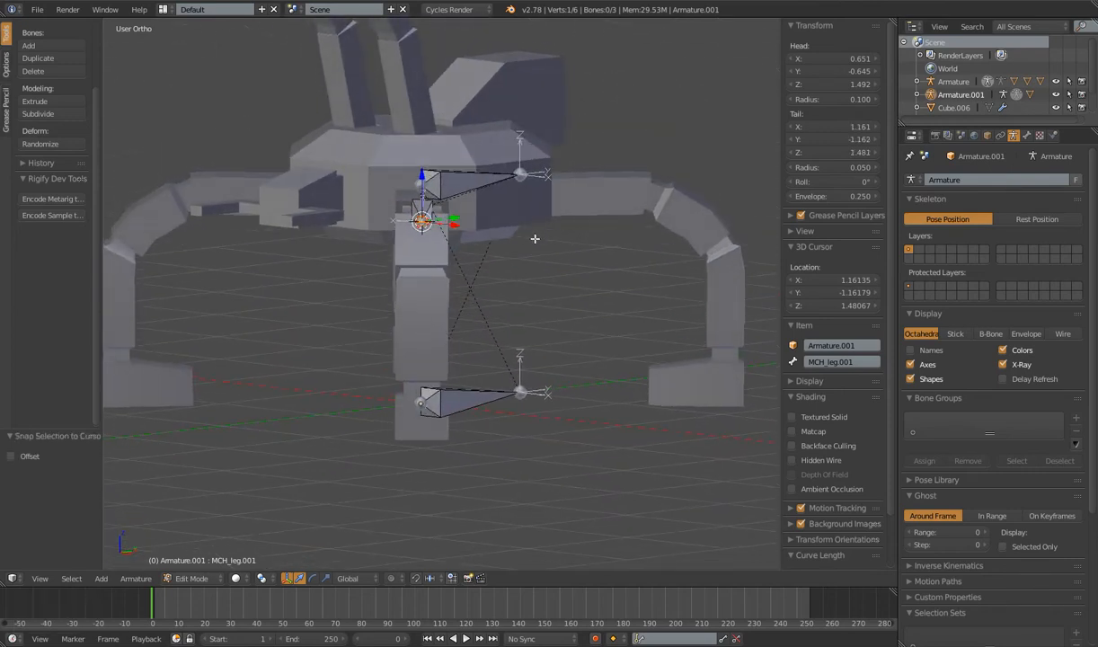
pyautogui.rightClick(423, 212)
pyautogui.moveTo(423, 211); pyautogui.dragTo(560, 266, button='middle')
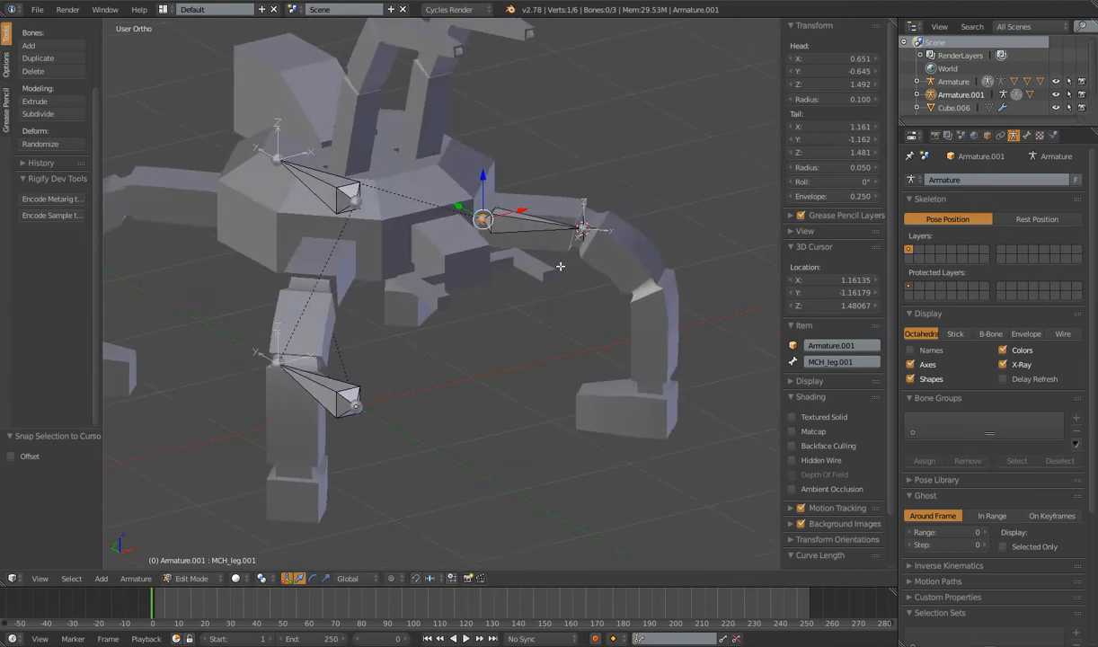
pyautogui.moveTo(570, 218); pyautogui.dragTo(609, 143, button='middle')
pyautogui.moveTo(602, 243); pyautogui.dragTo(578, 316, button='middle')
pyautogui.scroll(4, 578, 317)
pyautogui.moveTo(482, 275); pyautogui.dragTo(533, 282, button='middle')
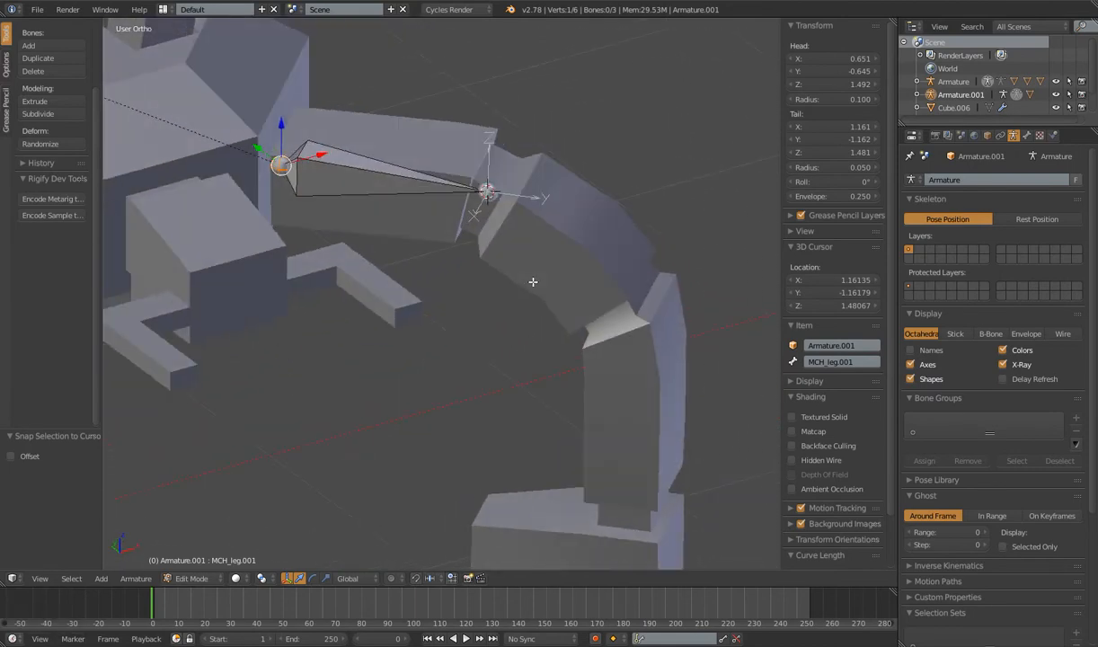
pyautogui.press('Tab')
pyautogui.press('Tab')
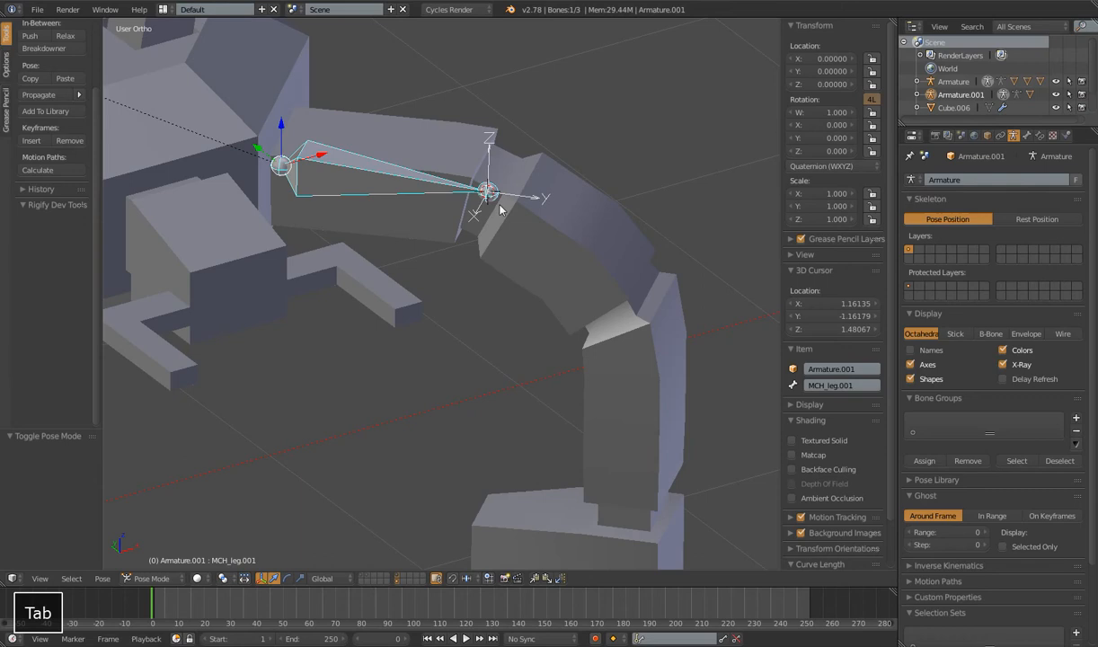
pyautogui.press('e')
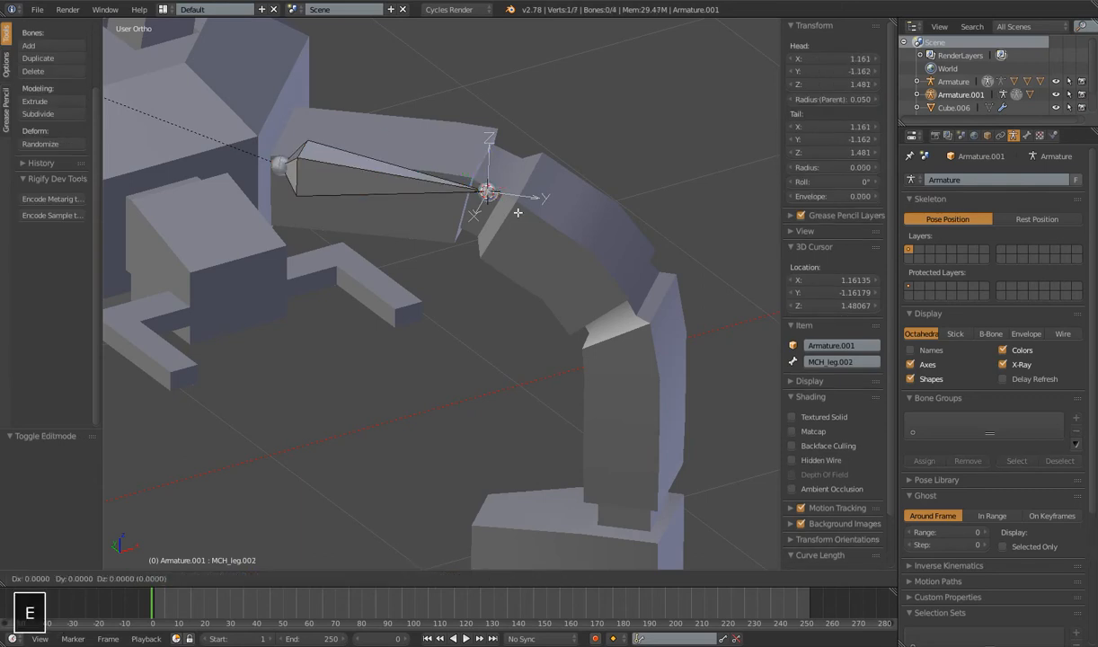
pyautogui.press('y')
pyautogui.click(593, 250)
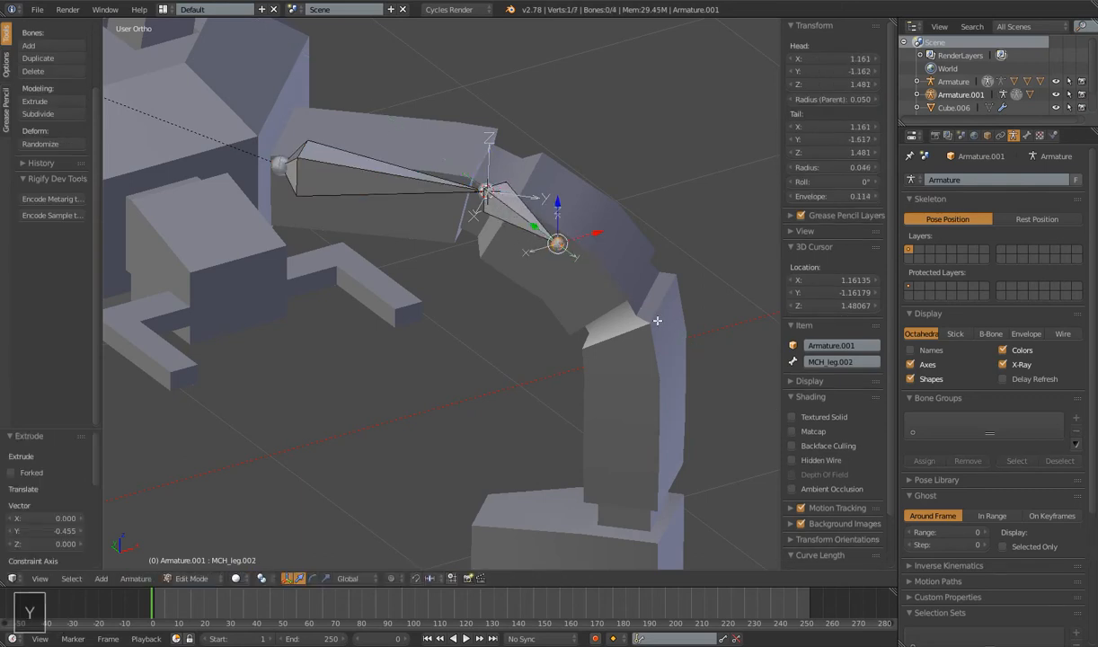
# Enter Edit Mode on the leg mesh and select the two edge loops around the front leg's second joint.
pyautogui.press('Tab')
pyautogui.rightClick(630, 311)
pyautogui.press('Tab')
pyautogui.scroll(1, 632, 309)
pyautogui.keyDown('shift'); pyautogui.moveTo(632, 310); pyautogui.dragTo(445, 214, button='middle'); pyautogui.keyUp('shift')
pyautogui.scroll(2, 552, 299)
pyautogui.keyDown('alt'); pyautogui.rightClick(446, 209); pyautogui.keyUp('alt')
pyautogui.keyDown('alt'); pyautogui.keyDown('shift'); pyautogui.rightClick(439, 201); pyautogui.keyUp('shift'); pyautogui.keyUp('alt')
pyautogui.keyDown('shift'); pyautogui.moveTo(422, 169); pyautogui.dragTo(523, 273, button='middle'); pyautogui.keyUp('shift')
pyautogui.keyDown('alt'); pyautogui.rightClick(412, 183); pyautogui.keyUp('alt')
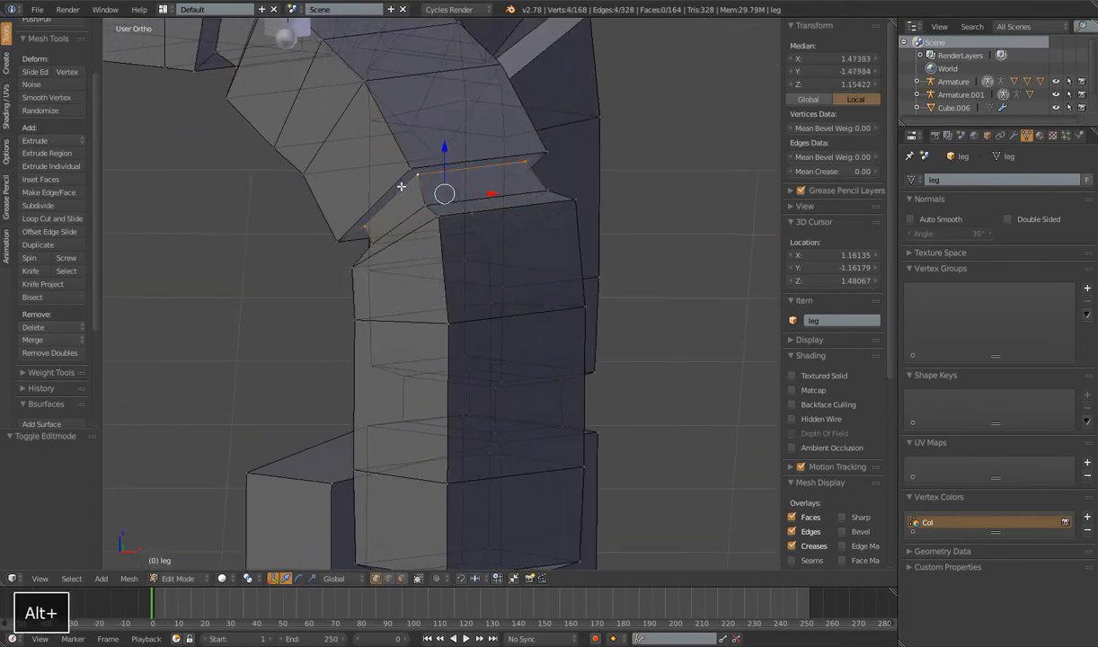
pyautogui.keyDown('alt'); pyautogui.keyDown('shift'); pyautogui.rightClick(412, 212); pyautogui.keyUp('shift'); pyautogui.keyUp('alt')
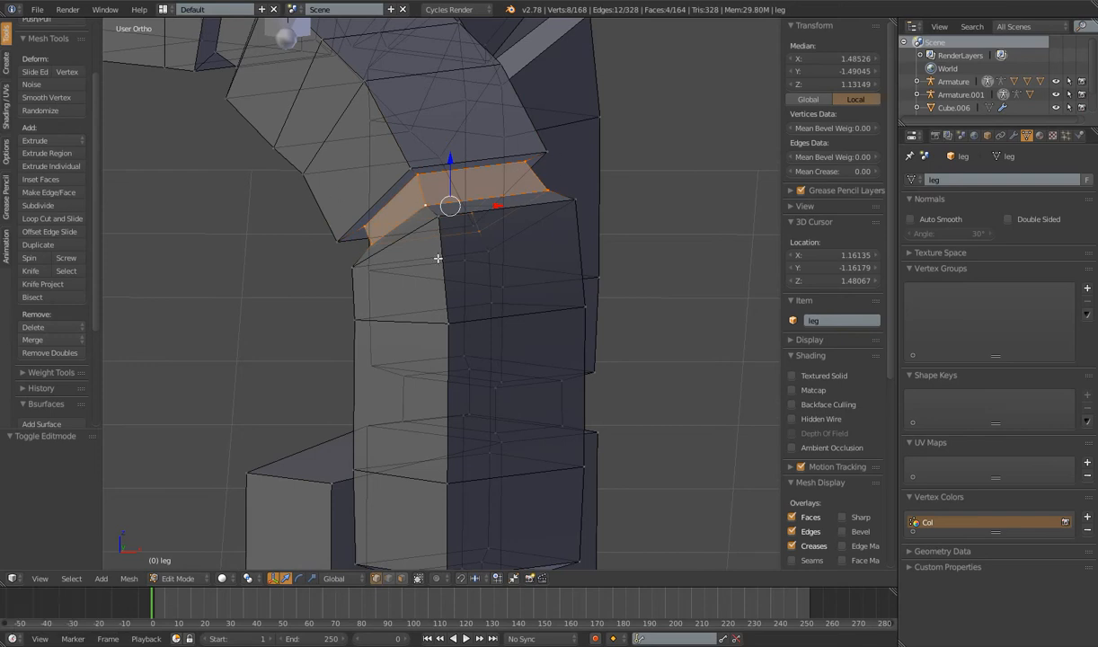
# Snap the 3D cursor to the selected knee-joint faces of the leg, and snap the MCH_leg.002 bone's tail to it.
pyautogui.hotkey('shift', 's')
pyautogui.click(416, 306)
pyautogui.scroll(-5, 416, 307)
pyautogui.moveTo(416, 306); pyautogui.dragTo(445, 229, button='middle')
pyautogui.press('Tab')
pyautogui.rightClick(463, 233)
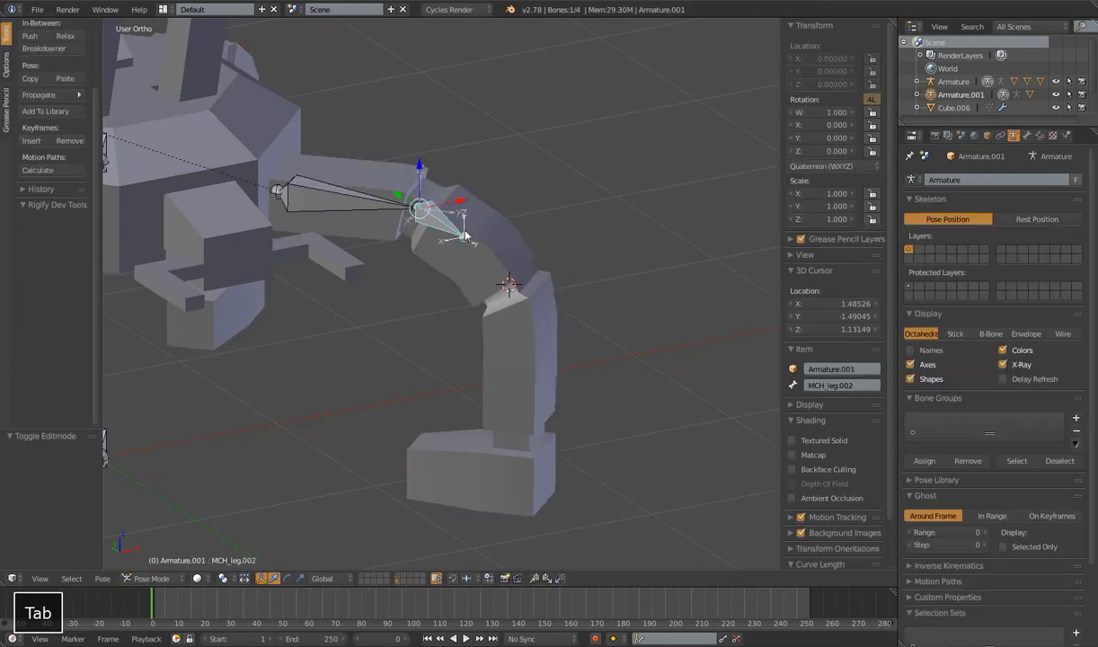
pyautogui.press('Tab')
pyautogui.rightClick(464, 236)
pyautogui.hotkey('shift', 's')
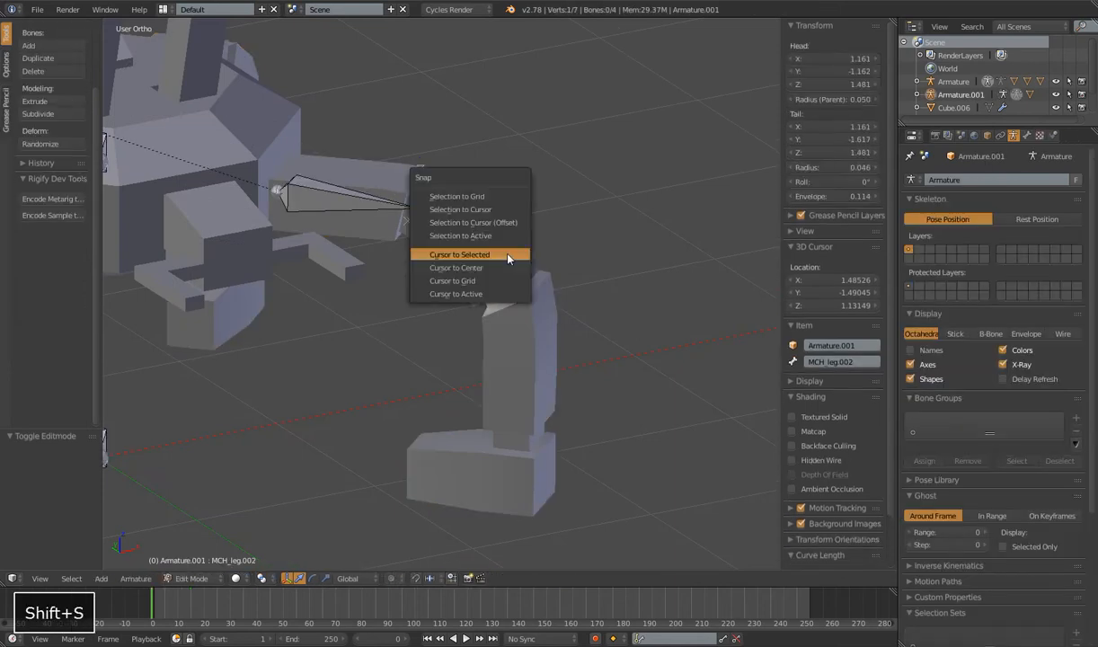
pyautogui.click(481, 209)
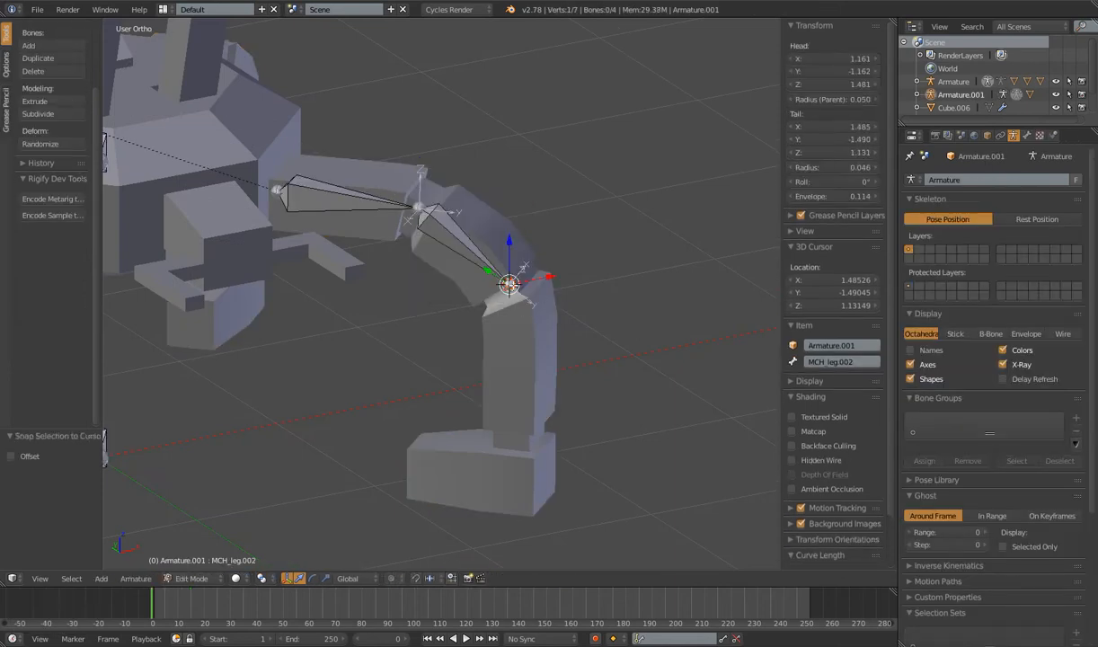
# Select the rear block of the foot in the leg mesh and snap the 3D cursor to it.
pyautogui.scroll(4, 573, 334)
pyautogui.keyDown('shift'); pyautogui.moveTo(564, 336); pyautogui.dragTo(519, 289, button='middle'); pyautogui.keyUp('shift')
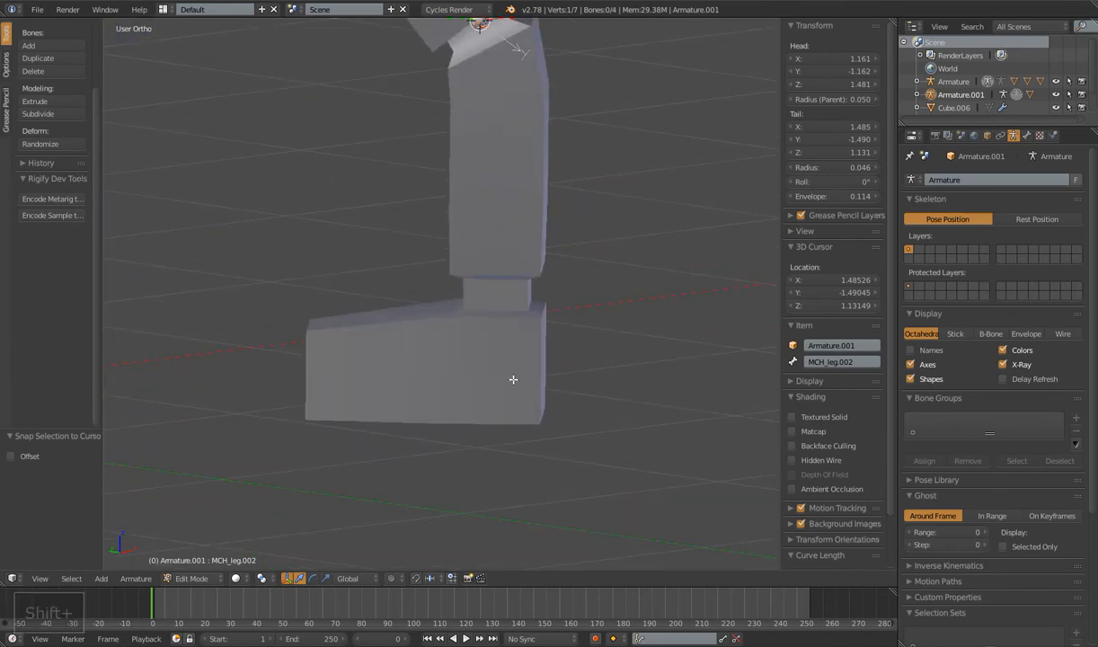
pyautogui.press('Tab')
pyautogui.rightClick(485, 341)
pyautogui.press('Tab')
pyautogui.scroll(-4, 490, 338)
pyautogui.scroll(3, 492, 337)
pyautogui.keyDown('alt'); pyautogui.rightClick(436, 305); pyautogui.keyUp('alt')
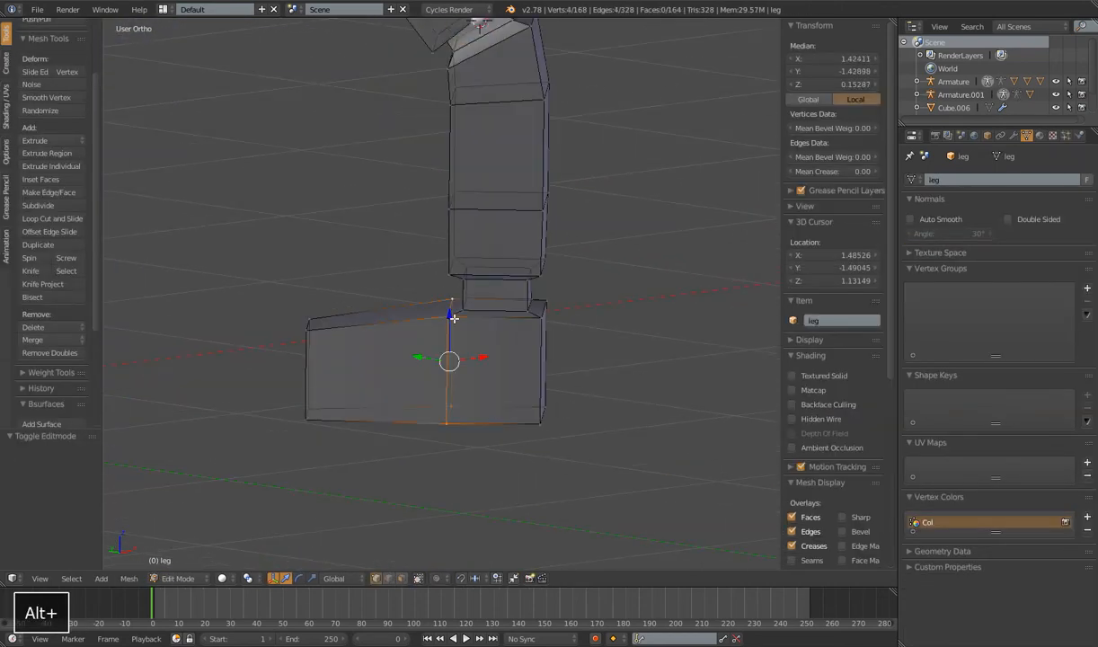
pyautogui.keyDown('alt'); pyautogui.keyDown('shift'); pyautogui.rightClick(547, 304); pyautogui.keyUp('shift'); pyautogui.keyUp('alt')
pyautogui.keyDown('alt'); pyautogui.rightClick(543, 305); pyautogui.keyUp('alt')
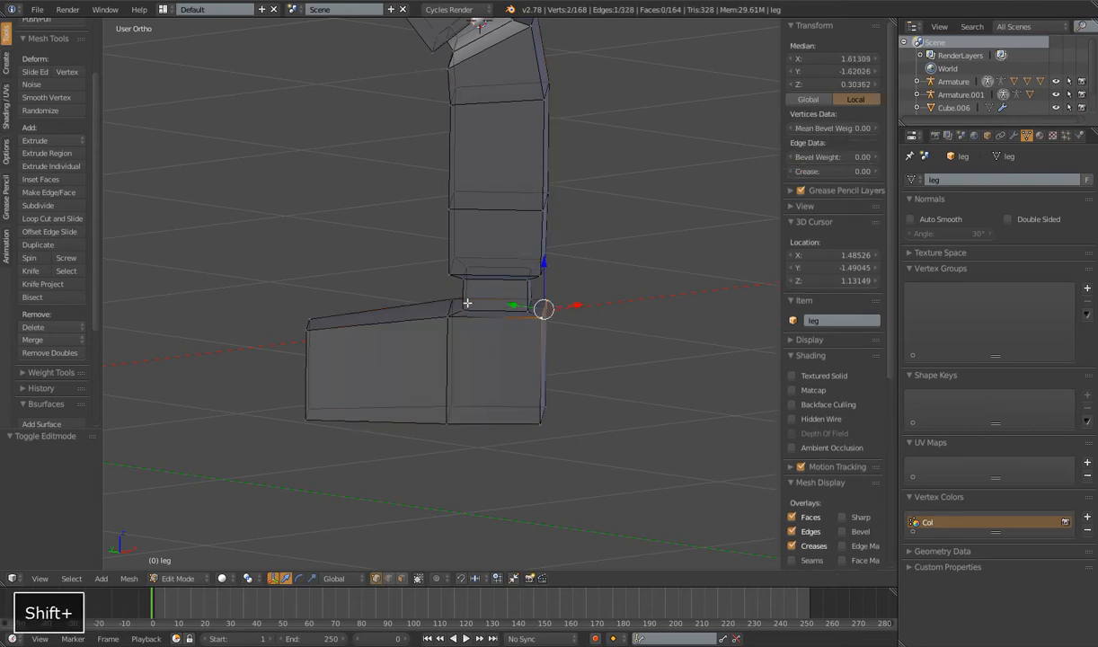
pyautogui.keyDown('alt'); pyautogui.keyDown('shift'); pyautogui.rightClick(535, 419); pyautogui.keyUp('shift'); pyautogui.keyUp('alt')
pyautogui.scroll(-3, 543, 417)
pyautogui.moveTo(543, 417); pyautogui.dragTo(530, 360, button='middle')
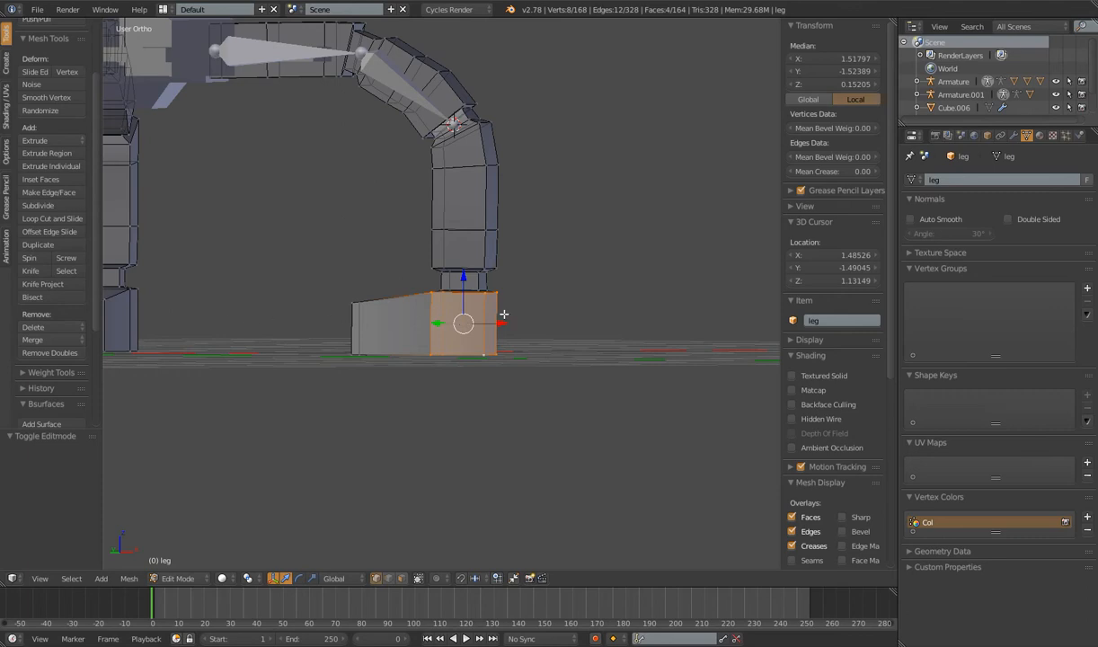
pyautogui.hotkey('shift', 's')
pyautogui.click(483, 362)
# Extrude a lower-leg bone downward along Z from the tail of MCH_leg.002 and snap its tail to the 3D cursor.
pyautogui.press('Tab')
pyautogui.rightClick(447, 123)
pyautogui.press('Tab')
pyautogui.rightClick(450, 124)
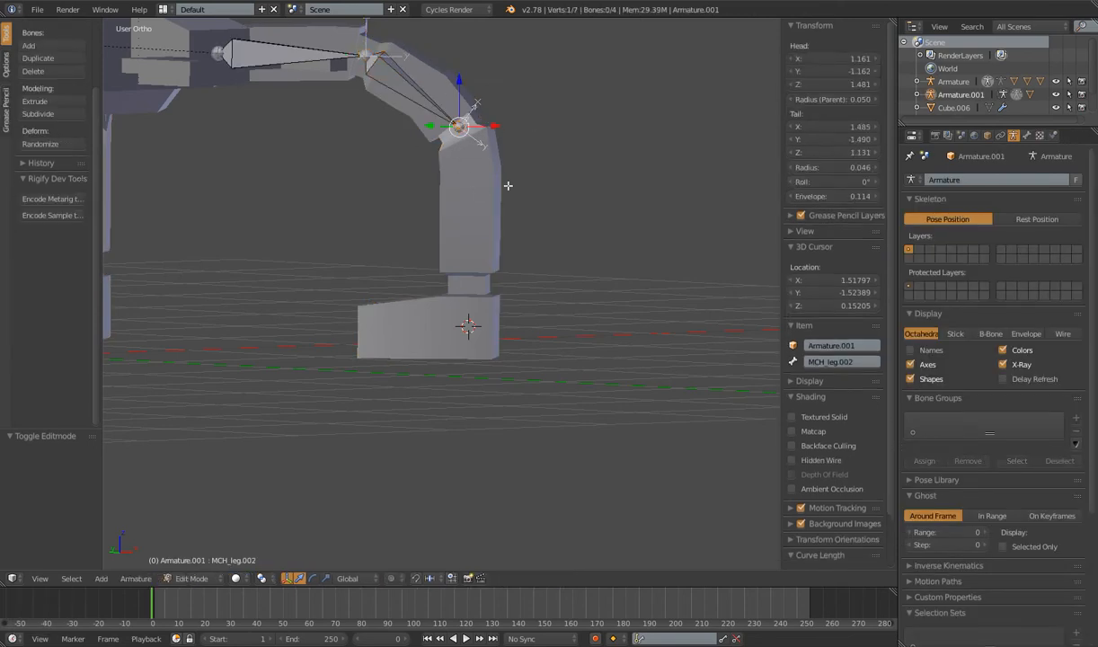
pyautogui.press('e')
pyautogui.press('g')
pyautogui.press('z')
pyautogui.click(420, 170)
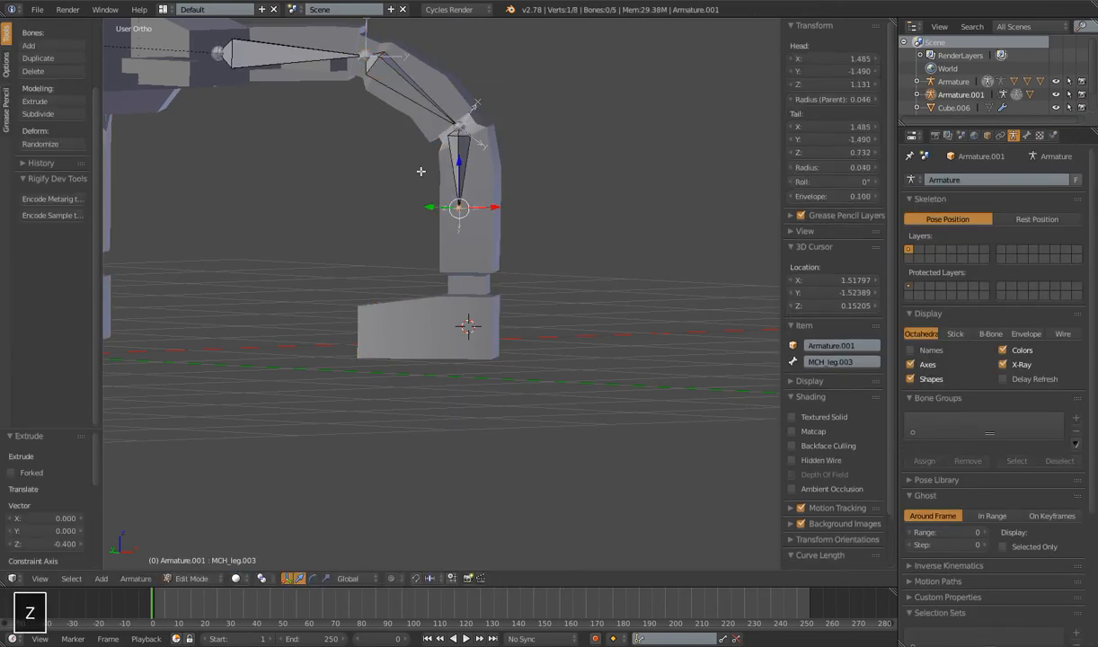
pyautogui.hotkey('shift', 's')
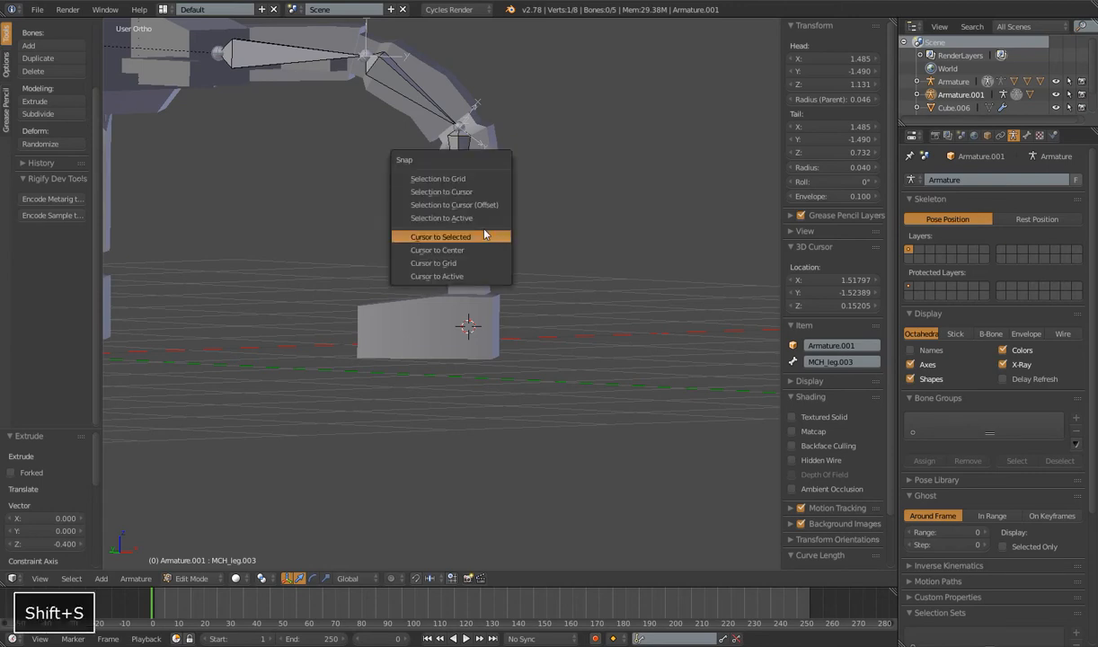
pyautogui.click(488, 186)
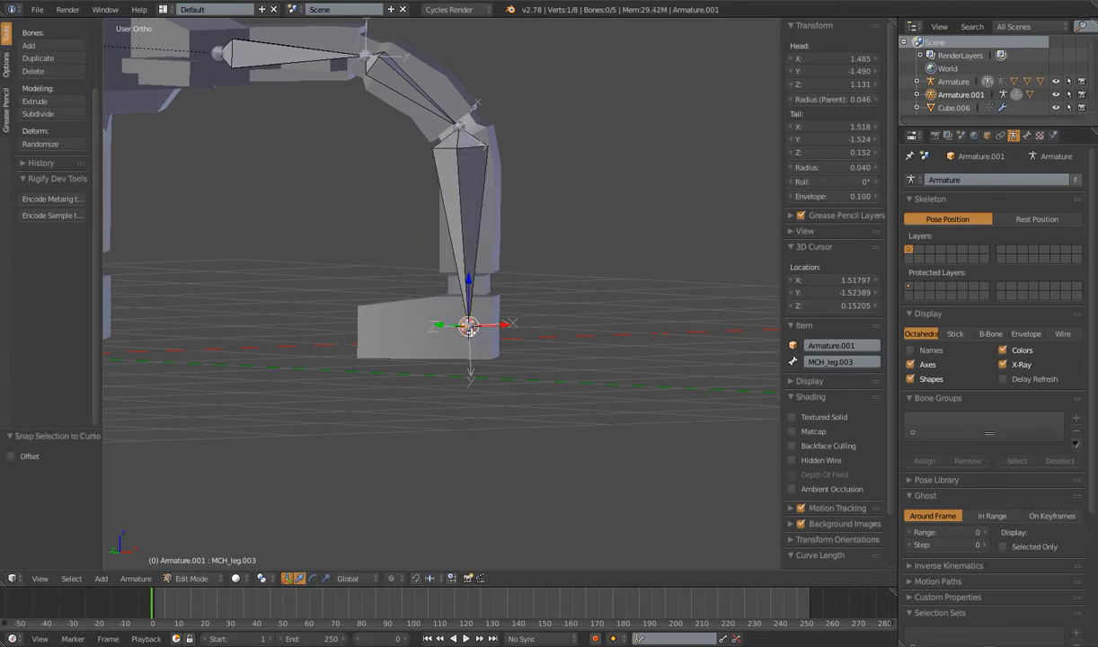
# Extrude a foot bone about 0.35 units along Y from the lower-leg bone's tail.
pyautogui.press('e')
pyautogui.press('y')
pyautogui.click(421, 323)
# Select the four vertices of the foot mesh's toe end and snap the 3D cursor to them.
pyautogui.moveTo(421, 325); pyautogui.dragTo(430, 373, button='middle')
pyautogui.keyDown('shift'); pyautogui.moveTo(430, 373); pyautogui.dragTo(481, 304, button='middle'); pyautogui.keyUp('shift')
pyautogui.scroll(3, 472, 299)
pyautogui.press('Tab')
pyautogui.rightClick(437, 254)
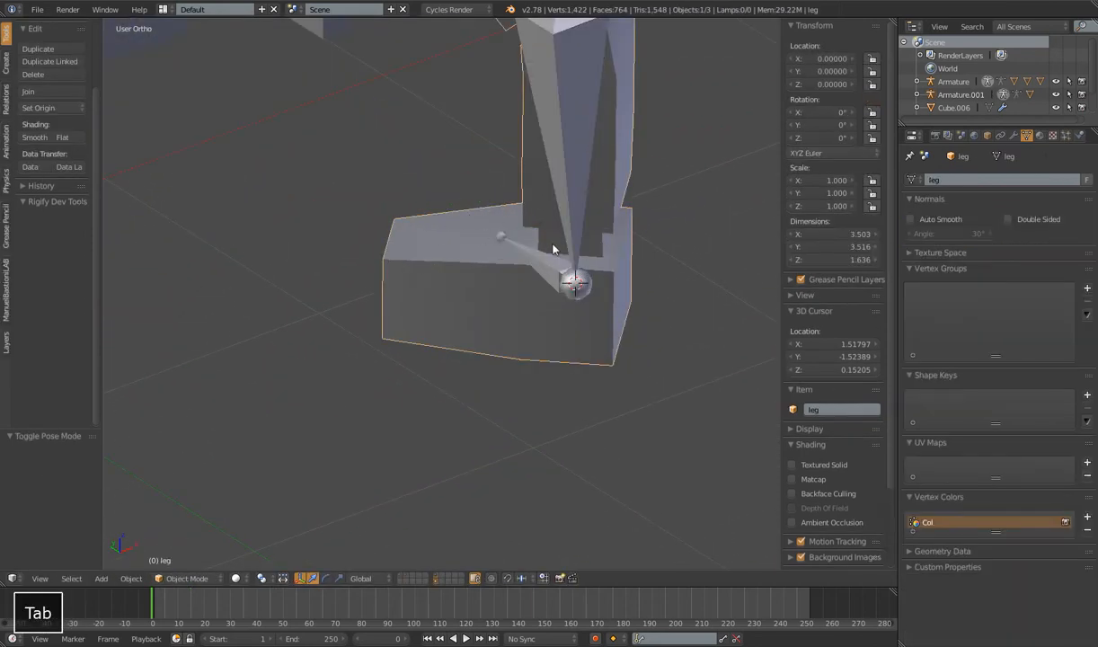
pyautogui.press('Tab')
pyautogui.rightClick(382, 259)
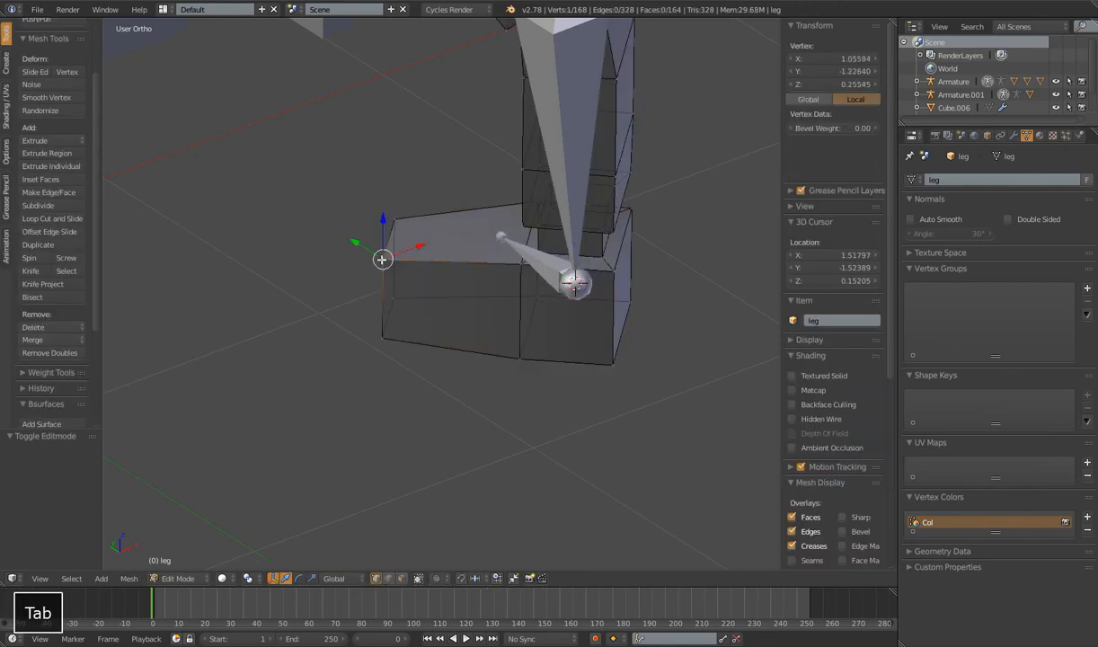
pyautogui.keyDown('shift'); pyautogui.rightClick(393, 219); pyautogui.keyUp('shift')
pyautogui.keyDown('shift'); pyautogui.rightClick(382, 339); pyautogui.keyUp('shift')
pyautogui.keyDown('shift'); pyautogui.rightClick(393, 297); pyautogui.keyUp('shift')
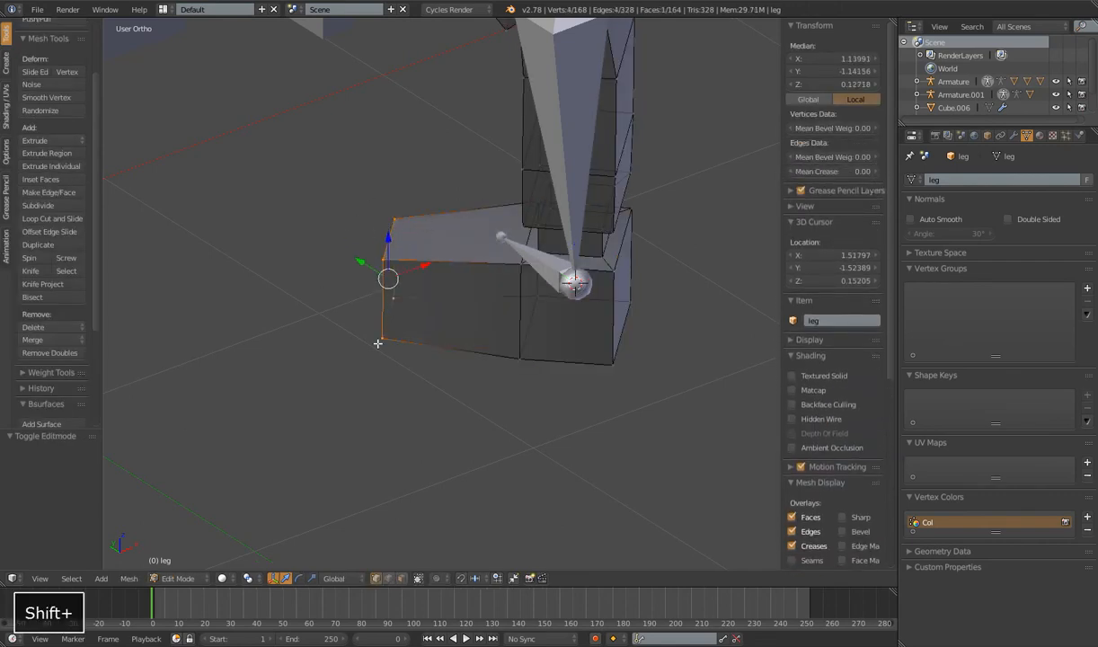
pyautogui.hotkey('shift', 's')
pyautogui.click(352, 382)
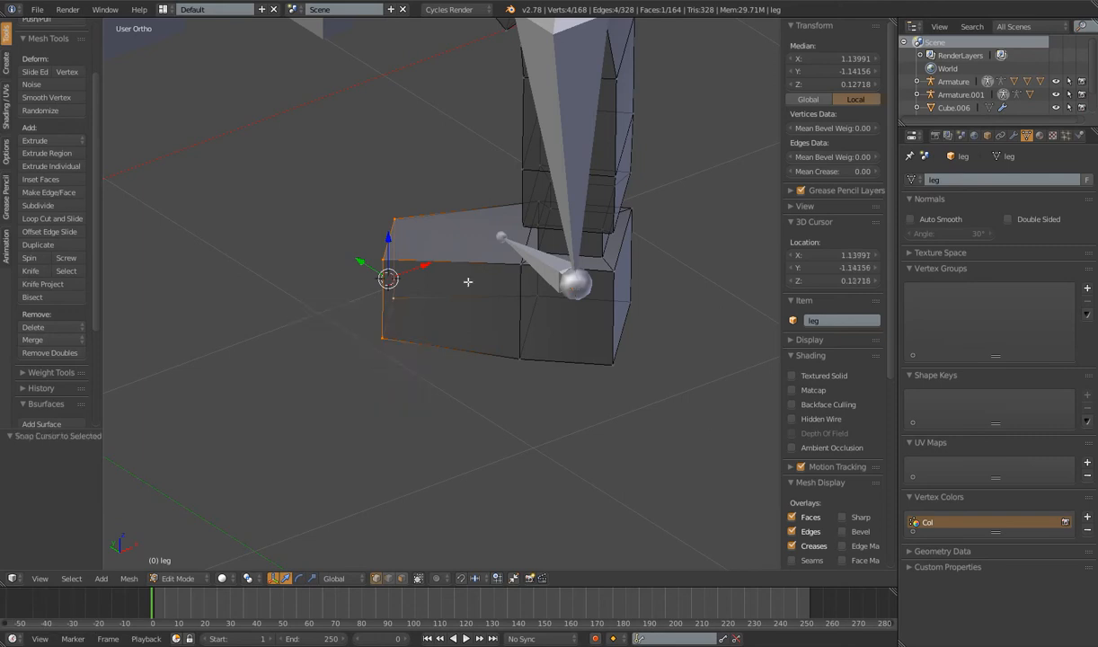
# Snap the foot bone's tail to the 3D cursor at the toe end.
pyautogui.press('Tab')
pyautogui.rightClick(500, 236)
pyautogui.press('Tab')
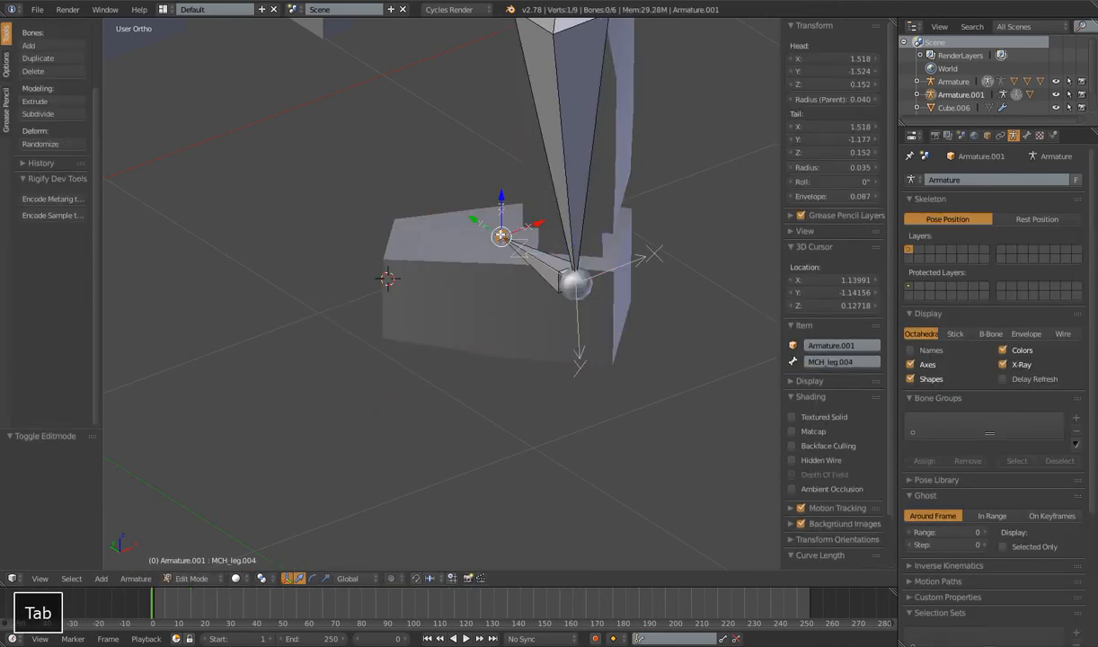
pyautogui.hotkey('shift', 's')
pyautogui.click(450, 228)
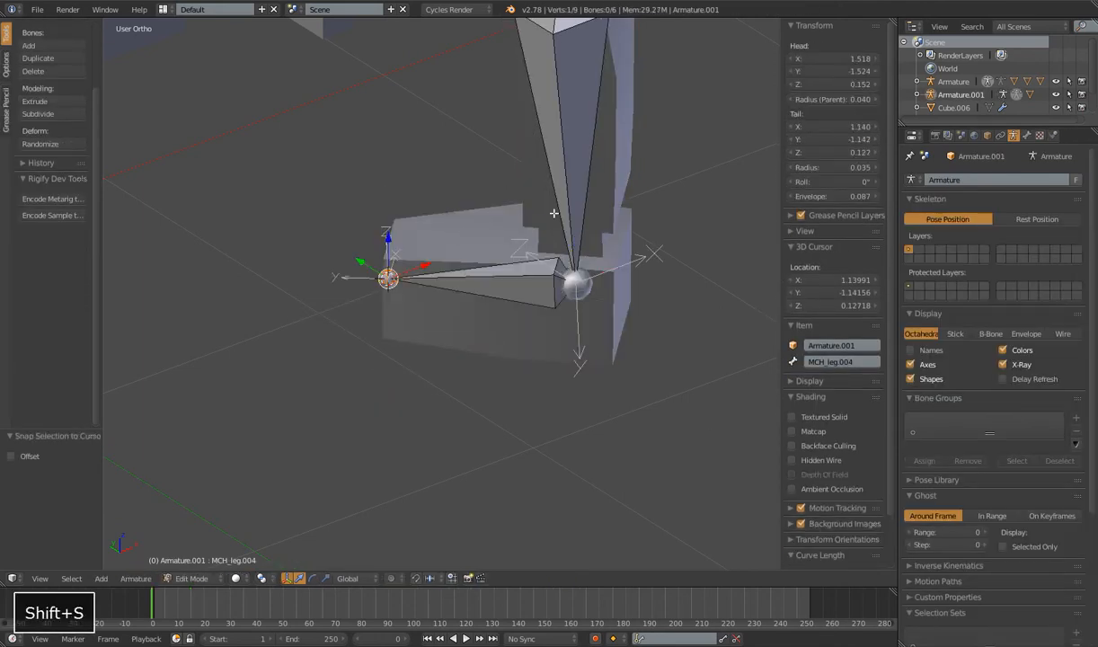
# Level the foot bone by copying its head Z value, 0.152, to its tail Z.
pyautogui.moveTo(506, 332); pyautogui.dragTo(507, 294, button='middle')
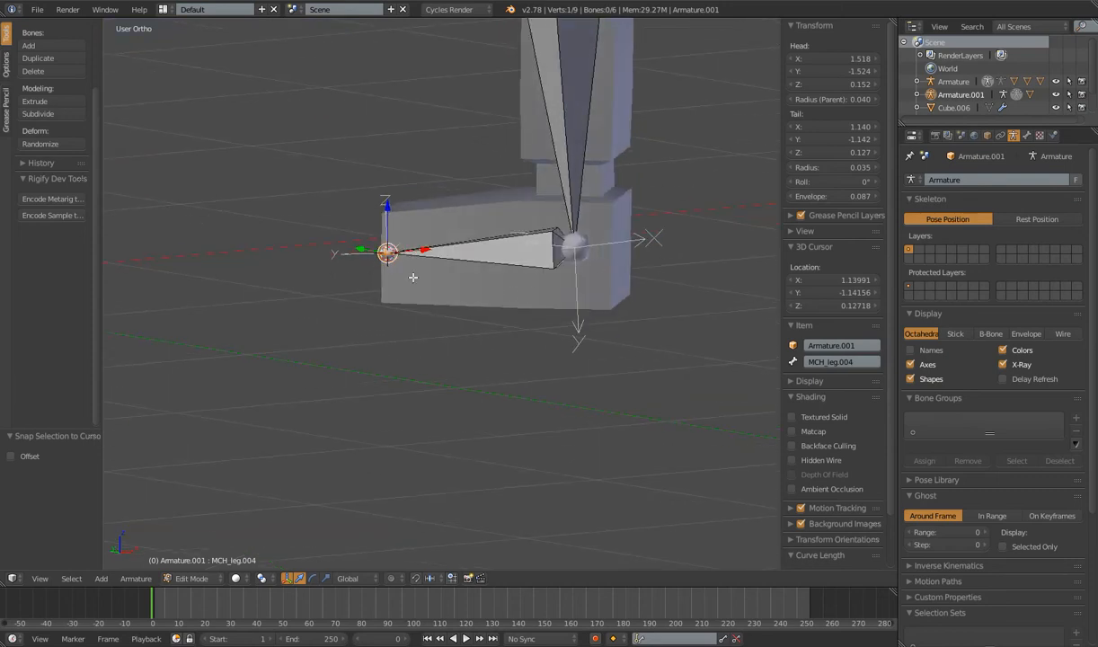
pyautogui.press('KP_1')
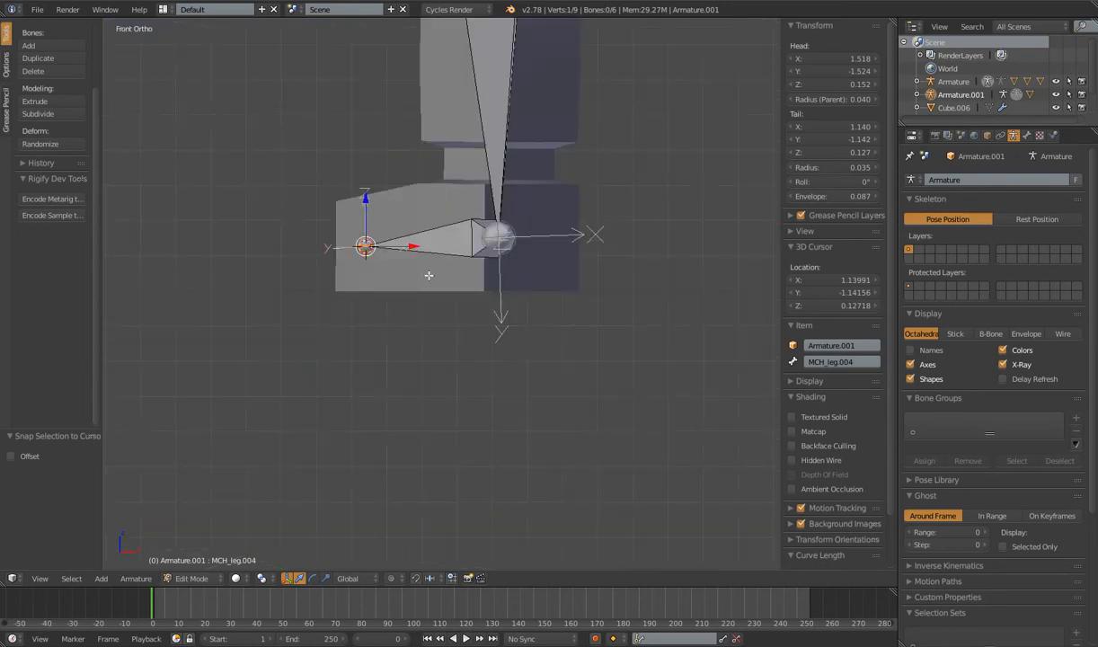
pyautogui.rightClick(486, 228)
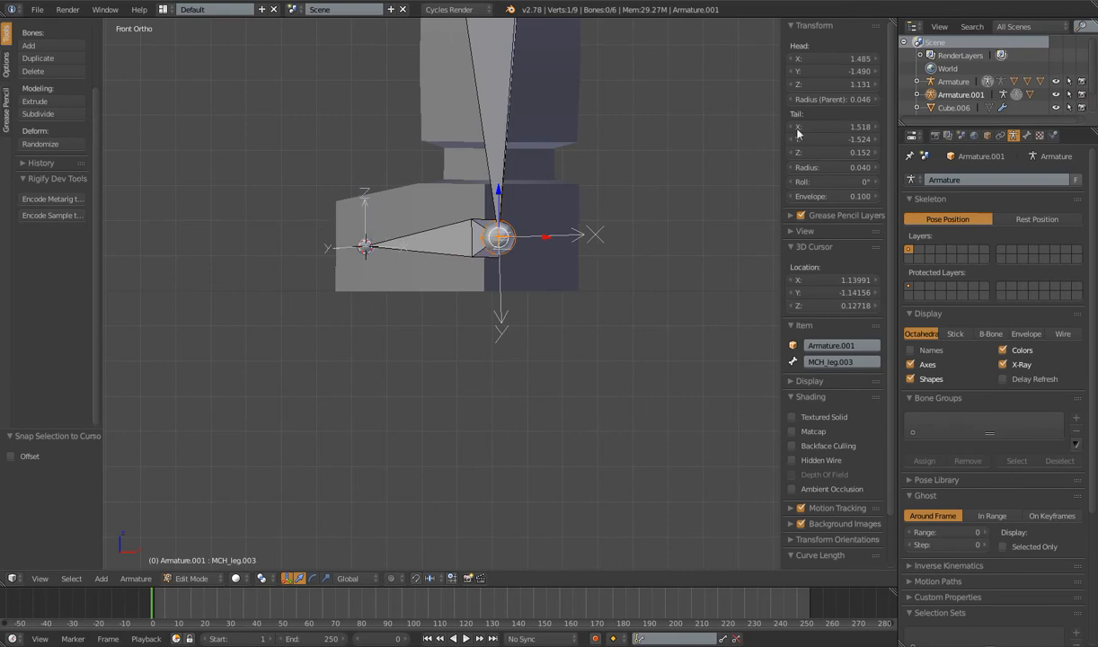
pyautogui.rightClick(414, 231)
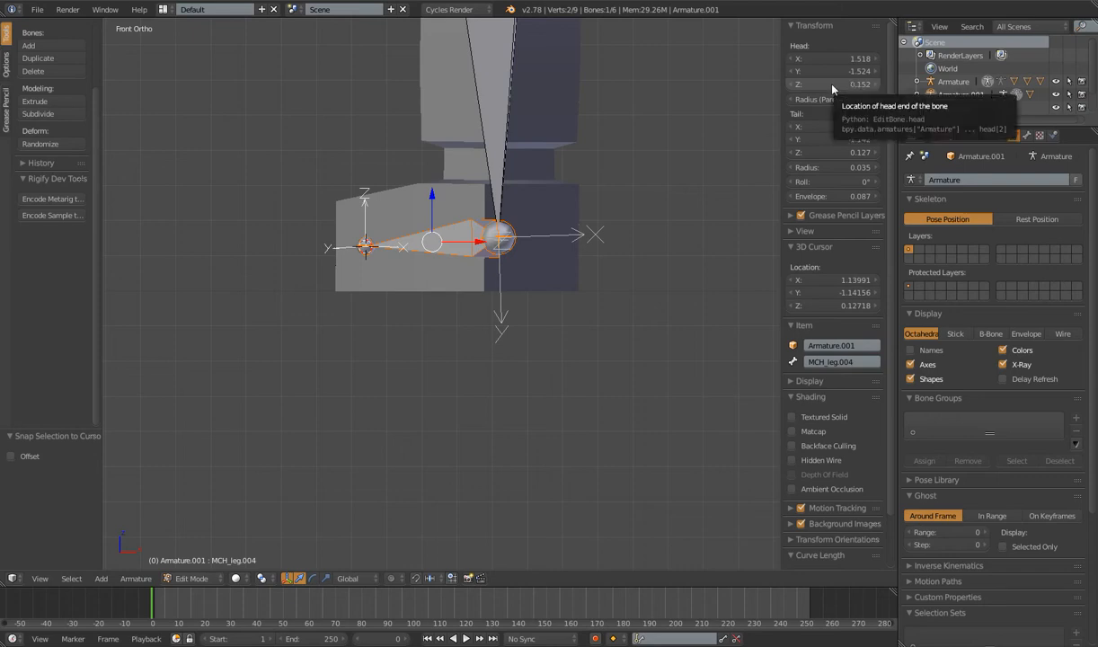
pyautogui.hotkey('ctrl', 'c')
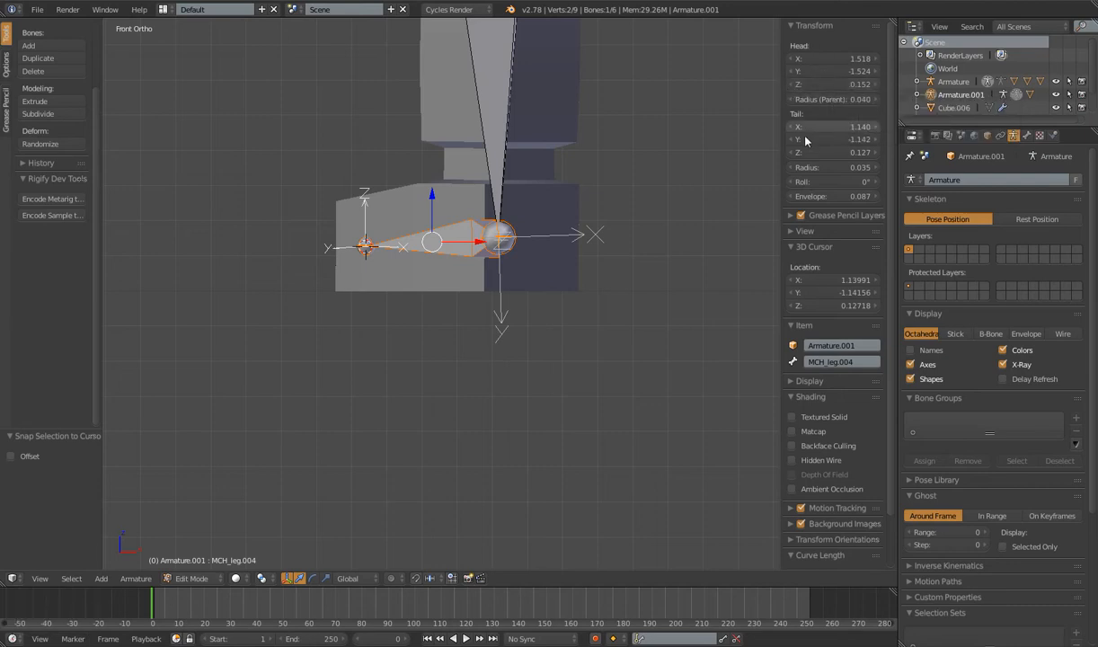
pyautogui.hotkey('ctrl', 'v')
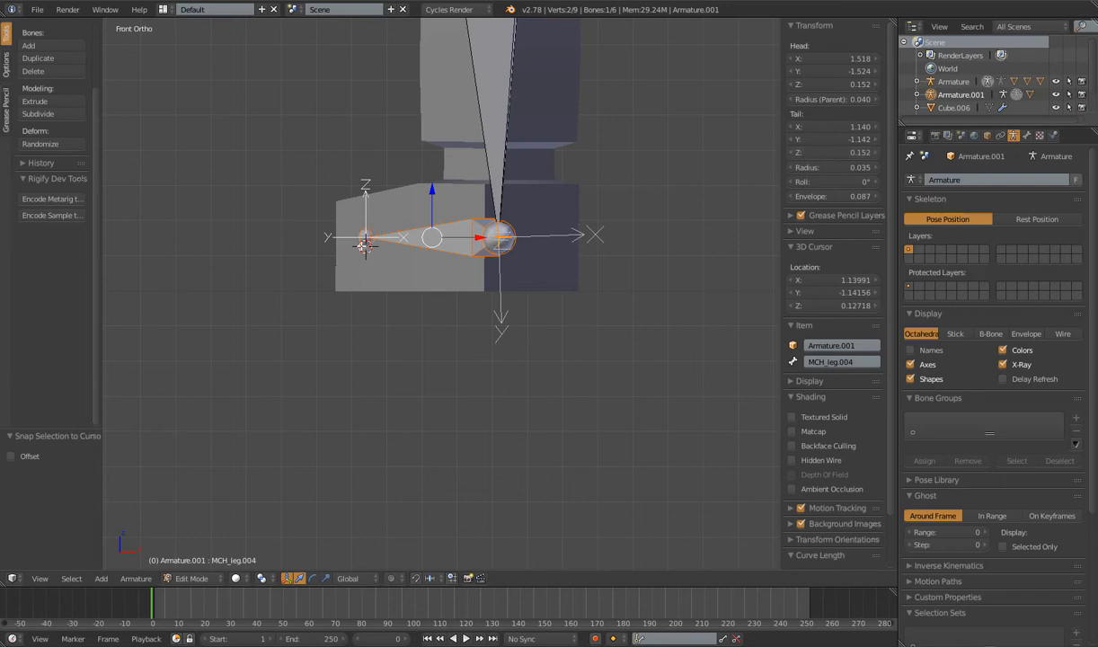
# Rename the foot bone to Foot.001.
pyautogui.moveTo(379, 241); pyautogui.dragTo(463, 235, button='middle')
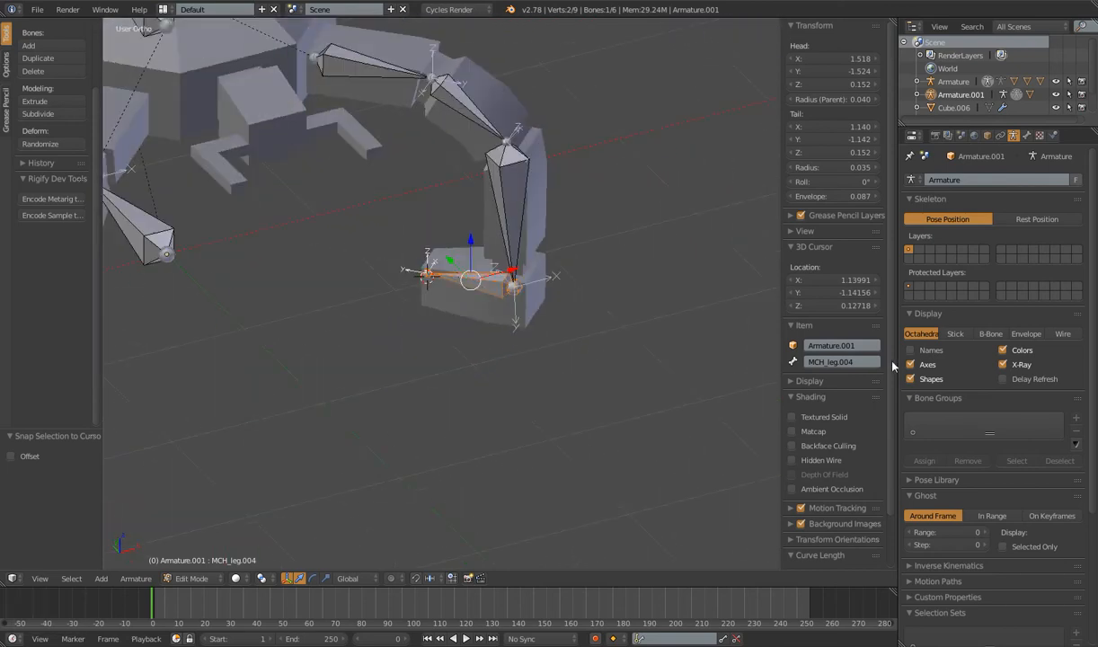
pyautogui.click(859, 360)
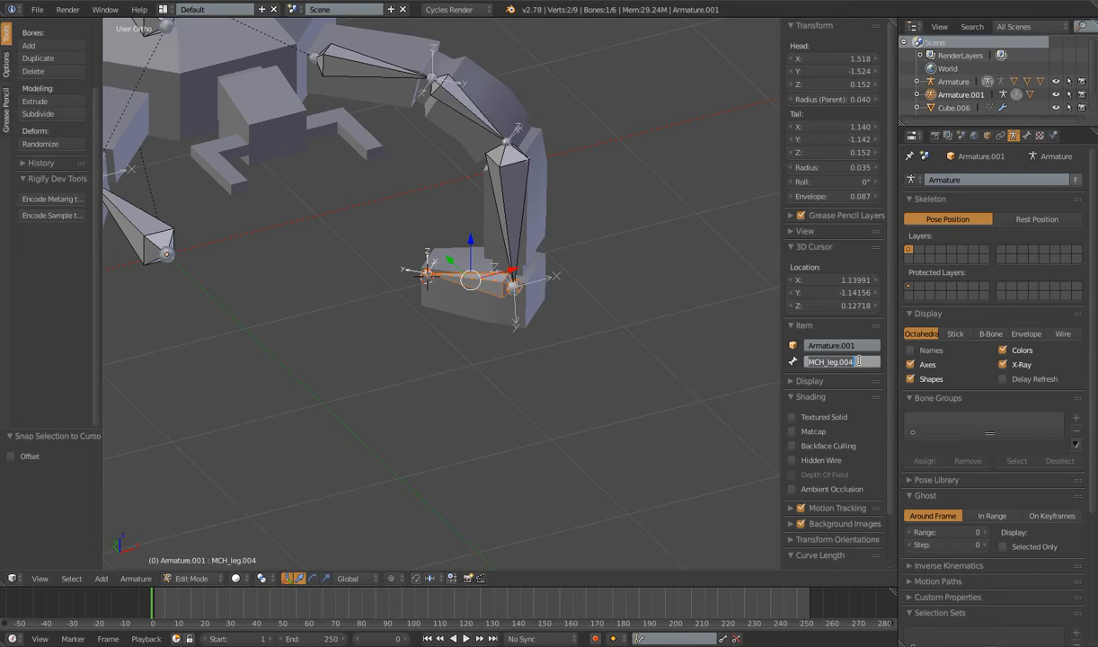
pyautogui.write('Foot.001')
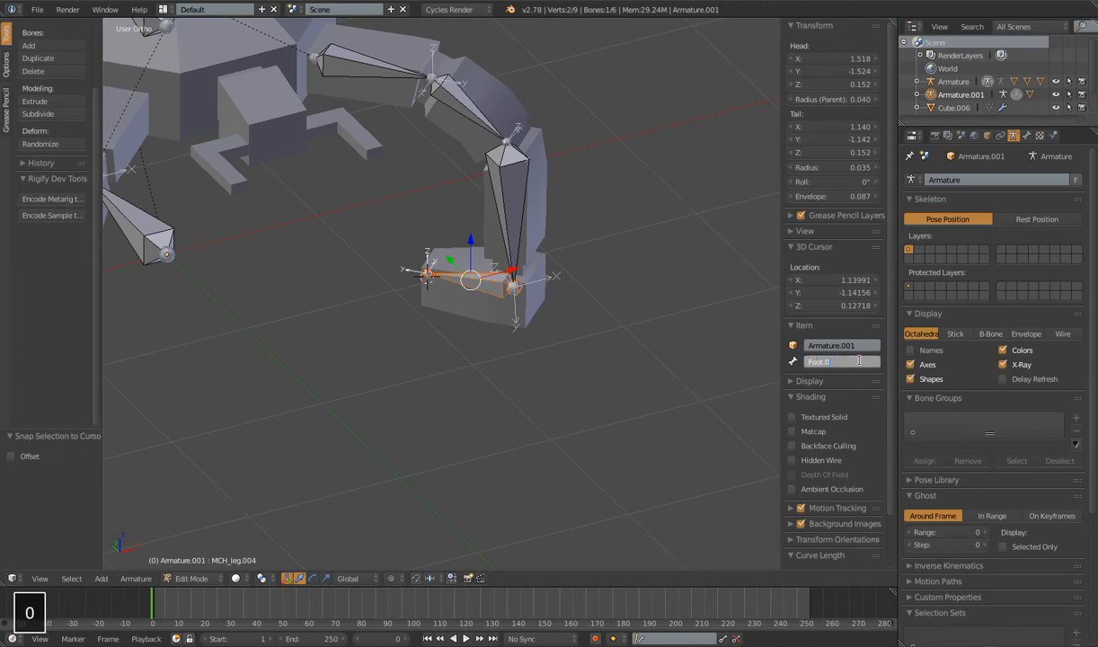
pyautogui.press('Return')
# Parent the Foot.001 bone to the Root bone with Keep Offset.
pyautogui.scroll(-5, 448, 292)
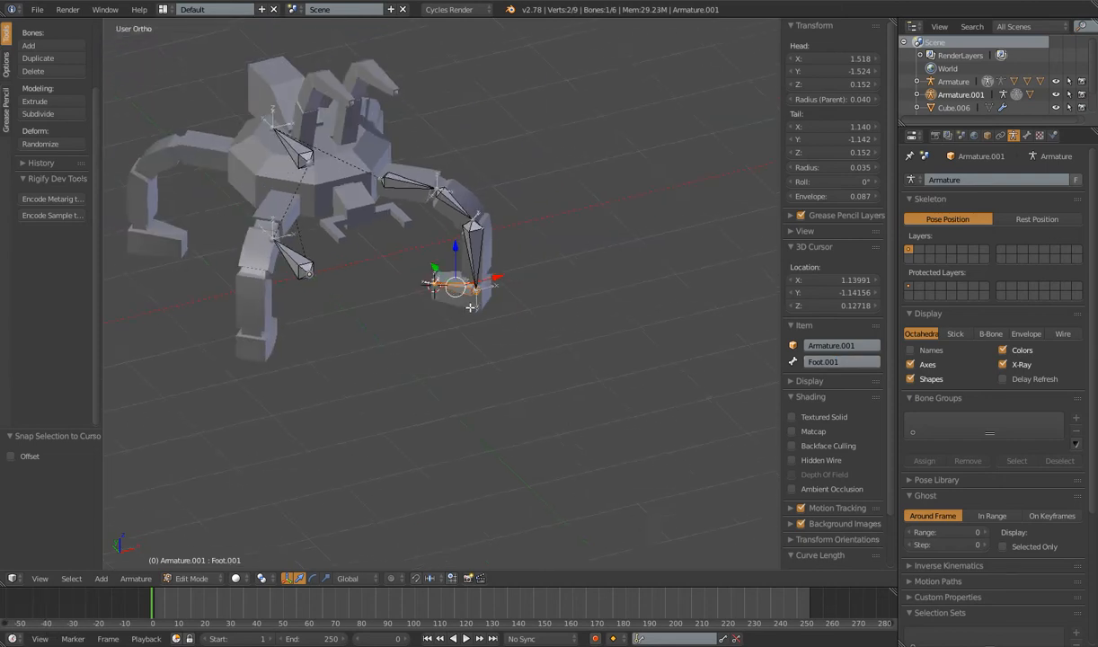
pyautogui.moveTo(441, 295); pyautogui.dragTo(448, 292, button='middle')
pyautogui.scroll(3, 470, 309)
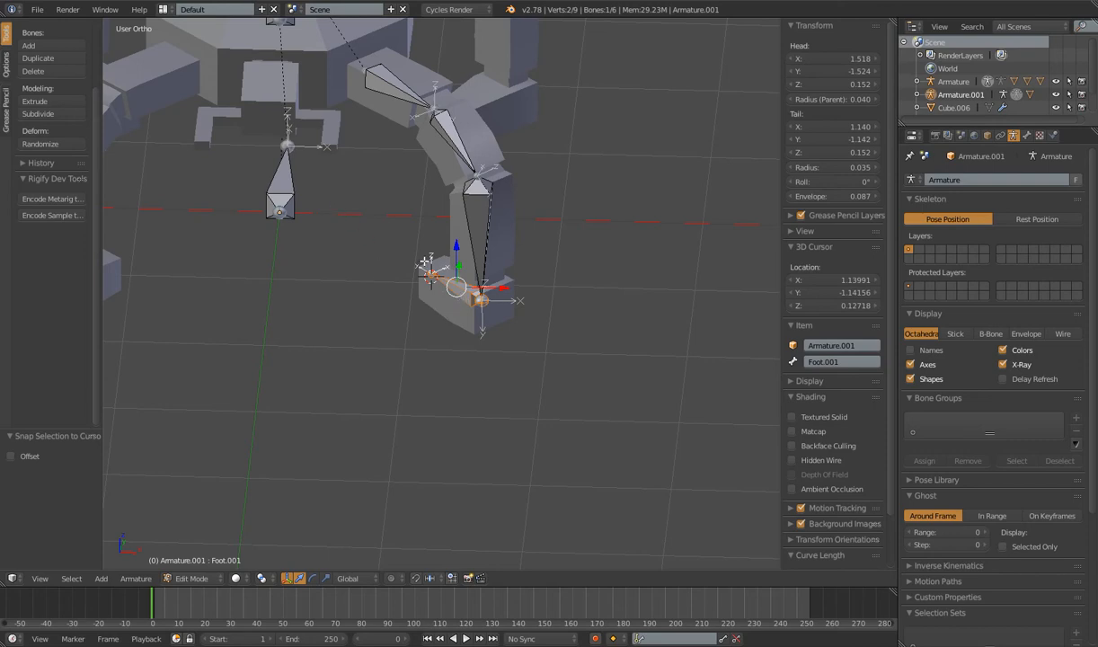
pyautogui.moveTo(453, 276); pyautogui.dragTo(507, 262, button='middle')
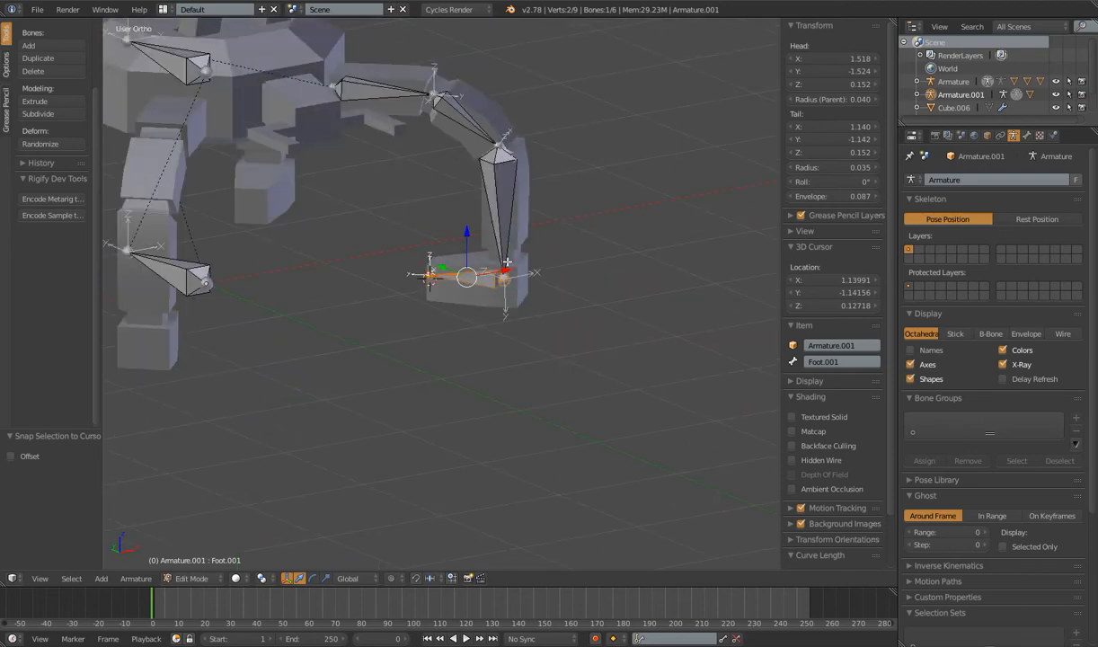
pyautogui.moveTo(517, 311); pyautogui.dragTo(440, 313, button='middle')
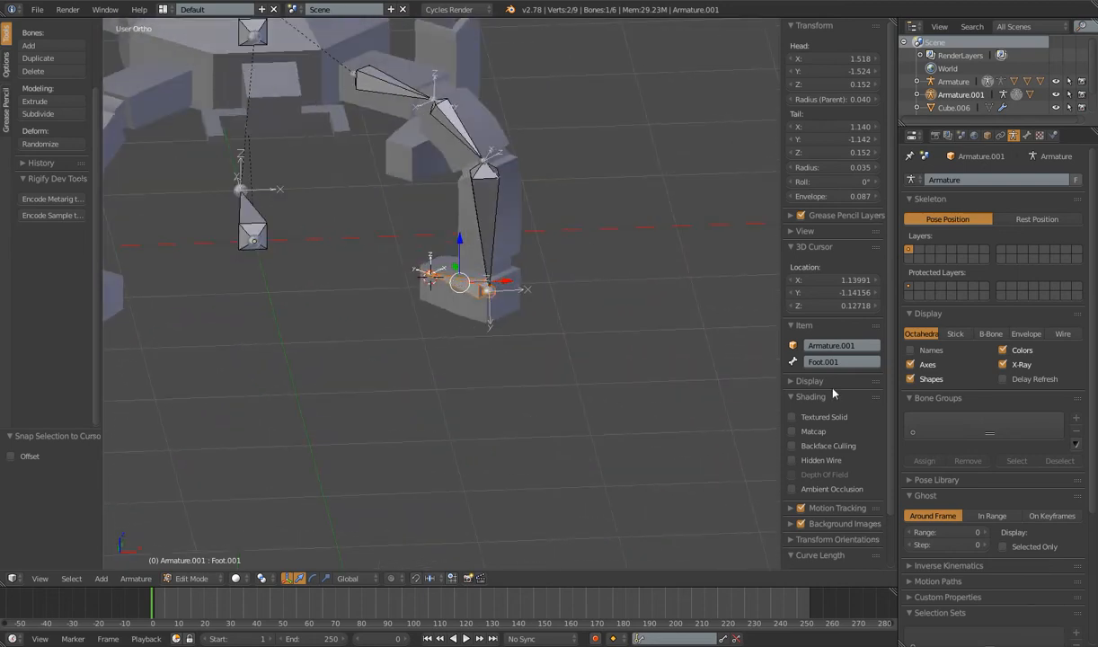
pyautogui.keyDown('shift'); pyautogui.click(245, 203); pyautogui.keyUp('shift')
pyautogui.hotkey('ctrl', 'p')
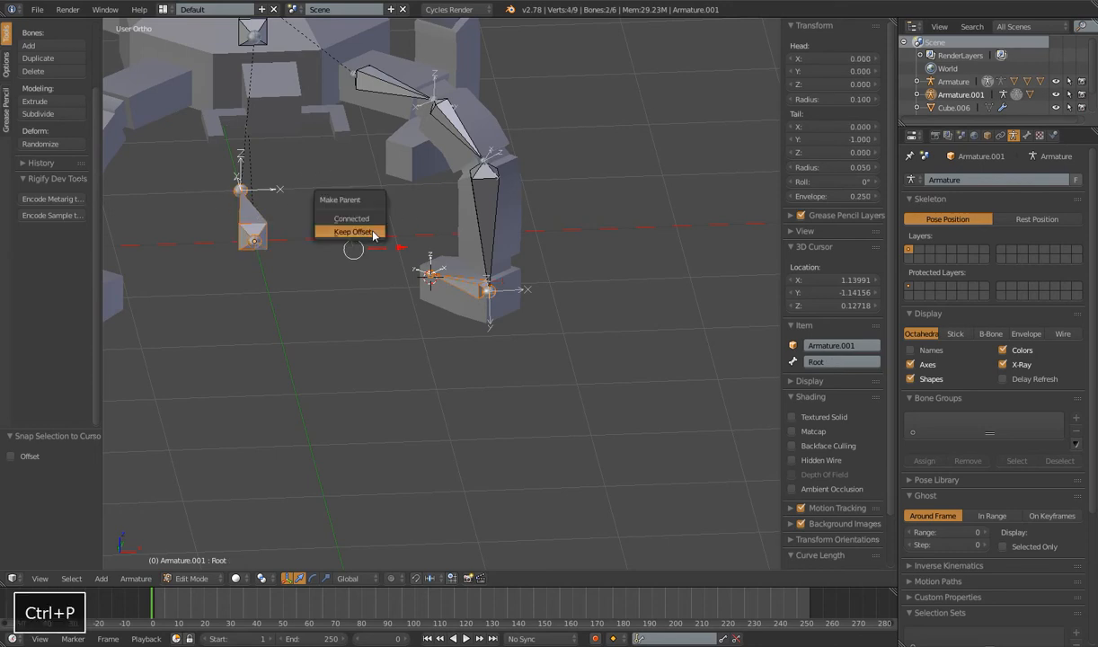
pyautogui.click(359, 235)
# Test moving the Body bone in Pose Mode and cancel the movement.
pyautogui.scroll(-5, 360, 236)
pyautogui.rightClick(402, 196)
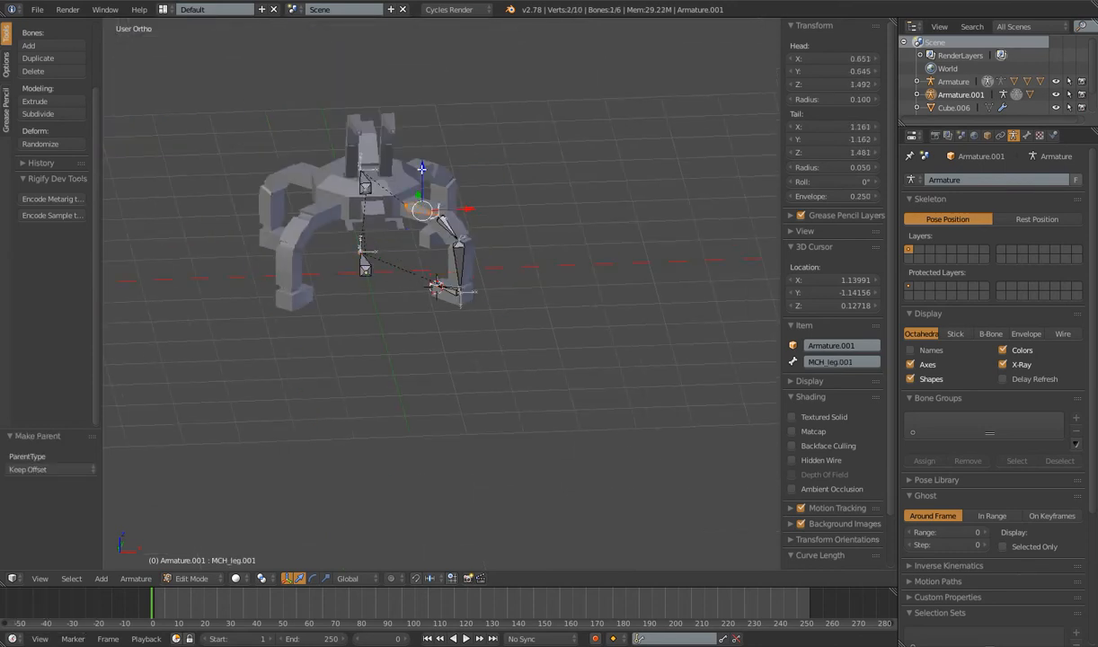
pyautogui.rightClick(364, 183)
pyautogui.press('Tab')
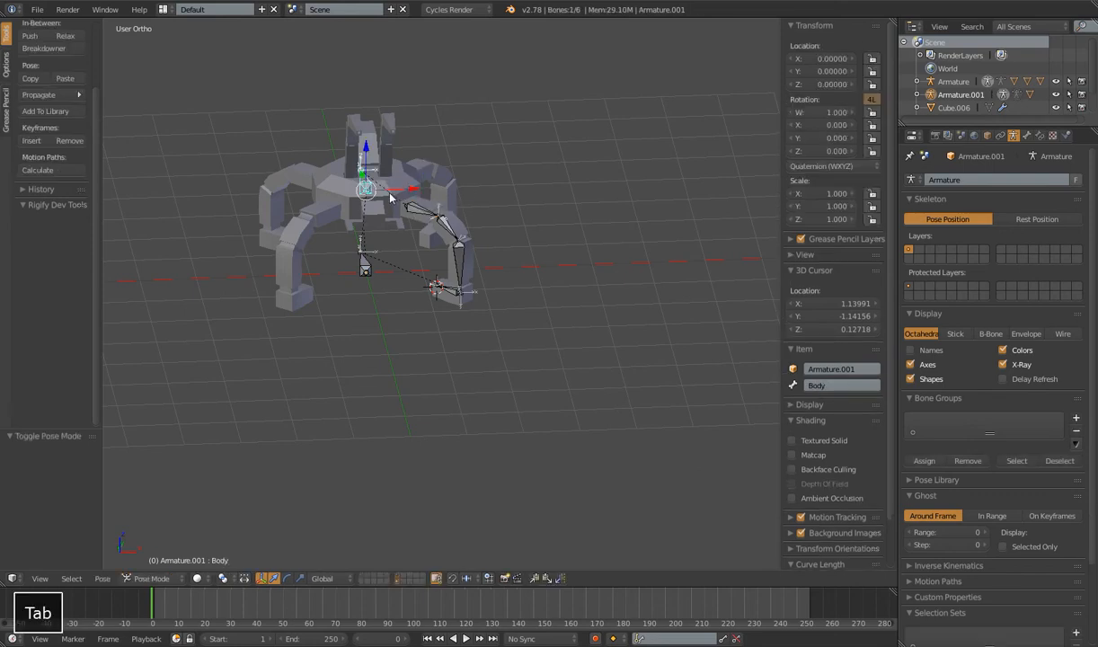
pyautogui.press('g')
pyautogui.rightClick(396, 190)
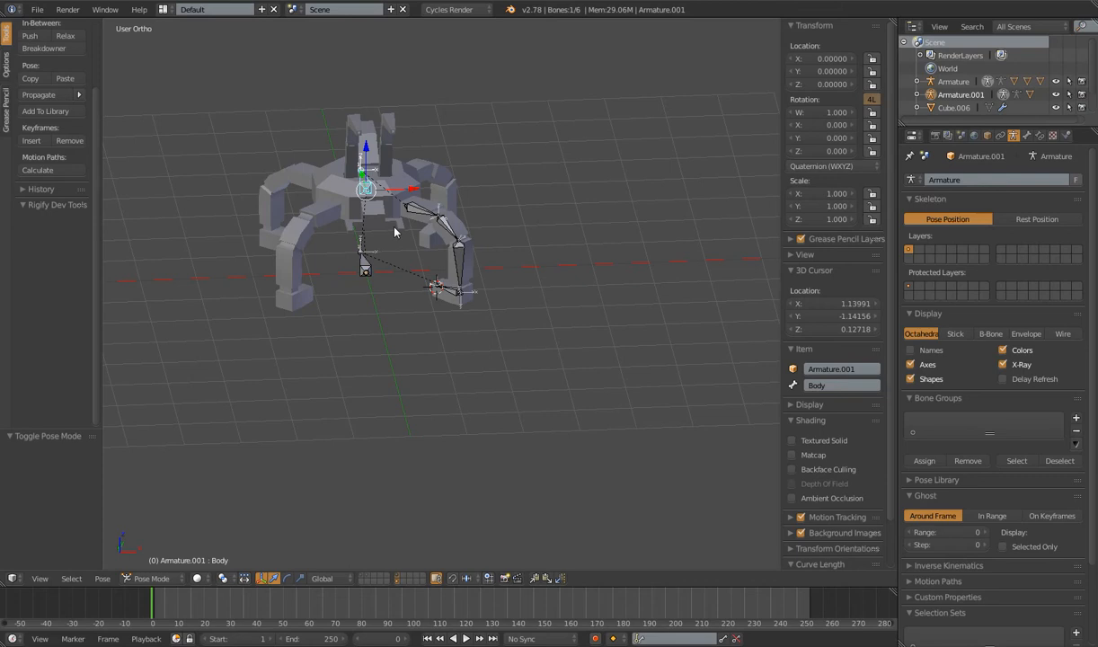
pyautogui.scroll(4, 408, 247)
pyautogui.scroll(-1, 409, 249)
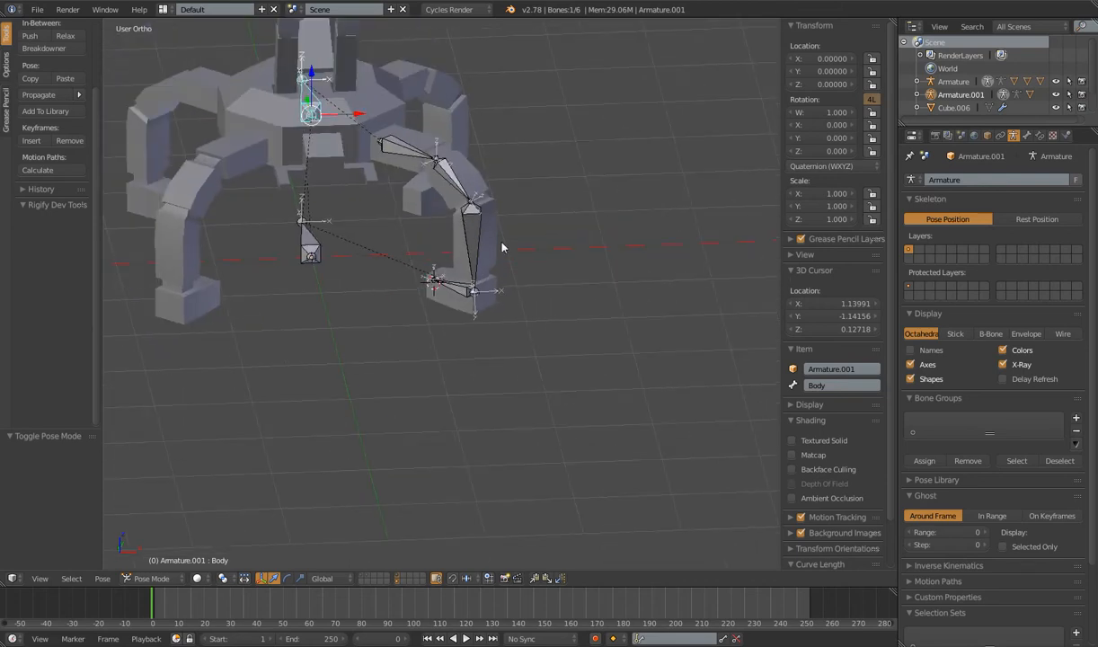
# Enter Edit Mode with the MCH_leg.002 bone selected, try adjusting its roll and cancel the change.
pyautogui.moveTo(502, 247); pyautogui.dragTo(412, 179, button='middle')
pyautogui.rightClick(427, 167)
pyautogui.press('Tab')
pyautogui.press('1')
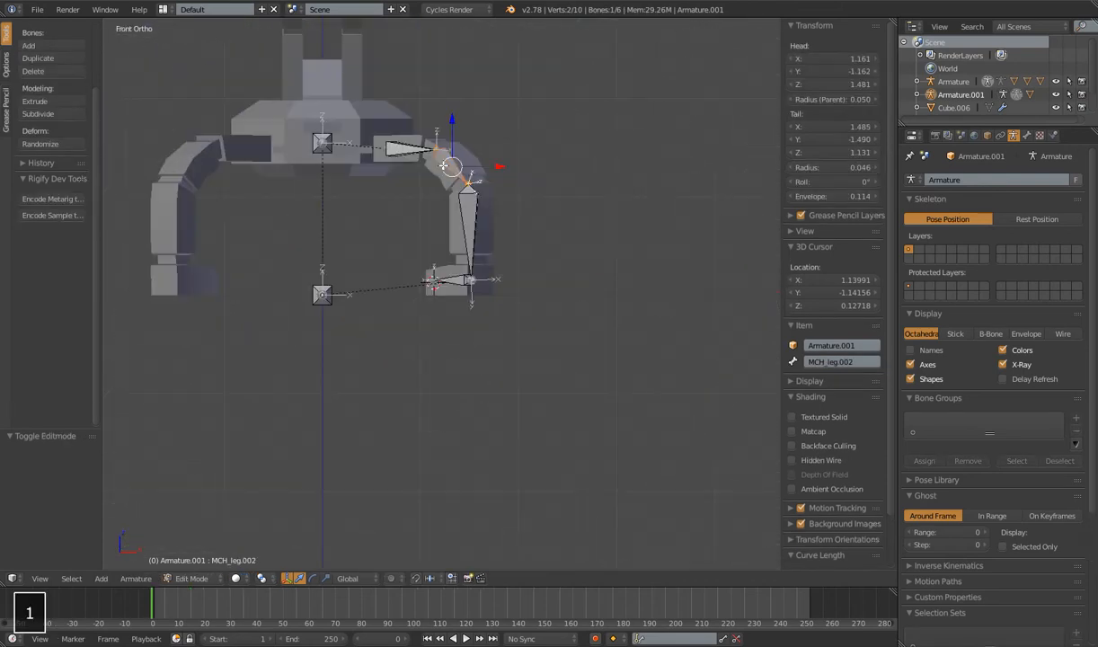
pyautogui.press('3')
pyautogui.moveTo(443, 166); pyautogui.dragTo(549, 210, button='middle')
pyautogui.hotkey('ctrl', 'r')
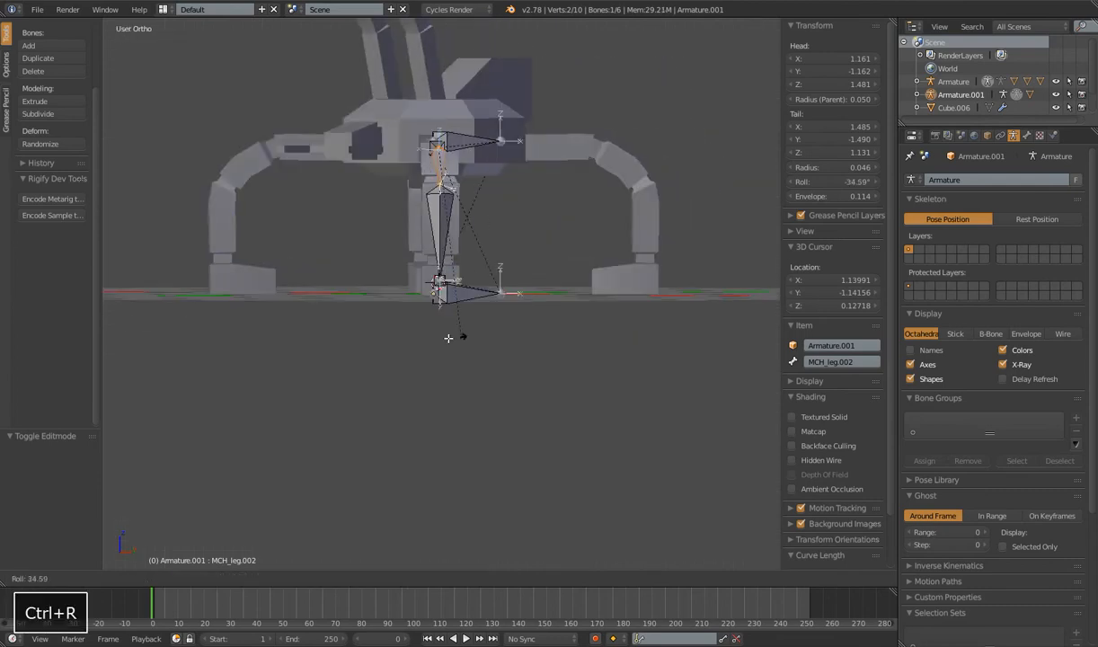
pyautogui.rightClick(509, 193)
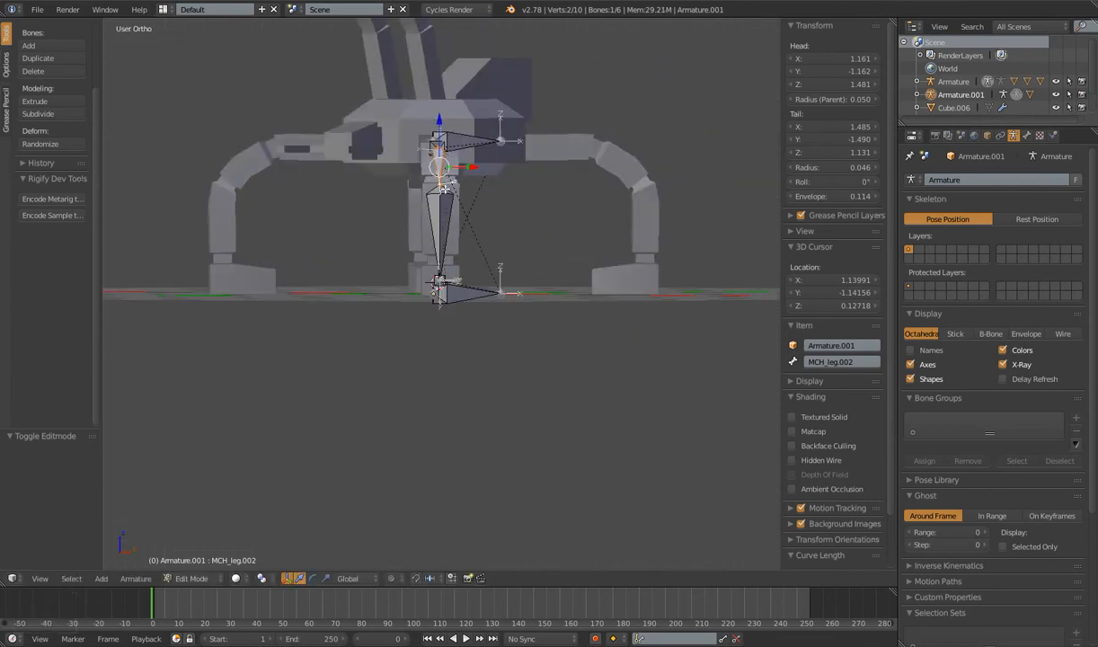
pyautogui.moveTo(454, 160); pyautogui.dragTo(455, 292, button='middle')
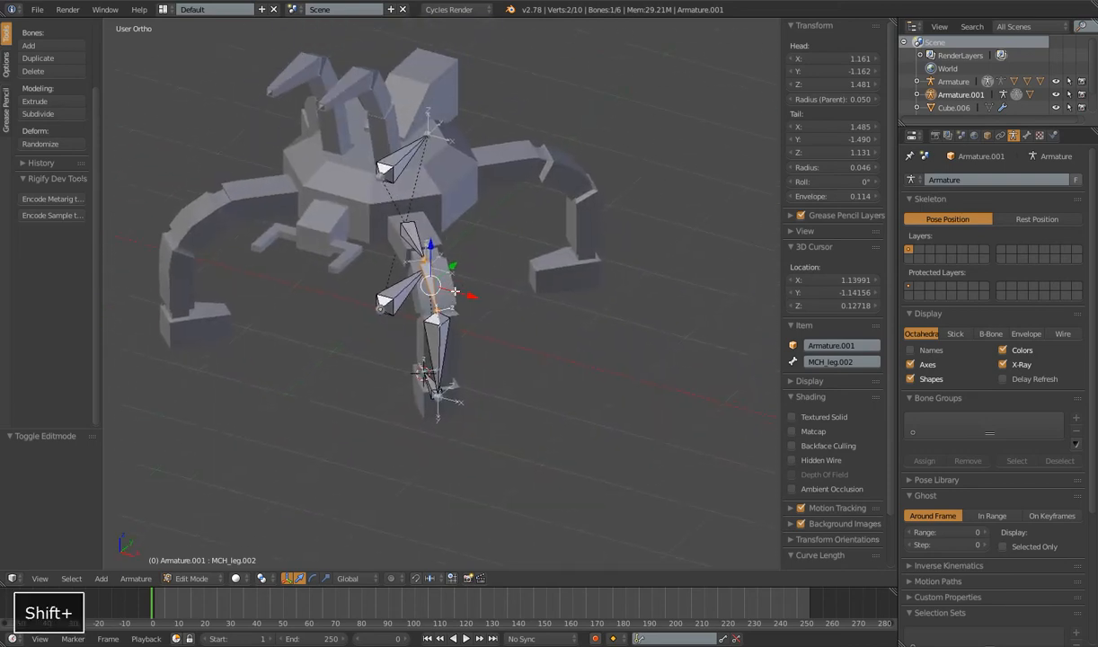
# Recalculate the roll of MCH_leg.002 from the active bone MCH_leg.001.
pyautogui.scroll(4, 456, 292)
pyautogui.rightClick(423, 291)
pyautogui.rightClick(413, 290)
pyautogui.rightClick(392, 210)
pyautogui.moveTo(361, 184); pyautogui.dragTo(455, 243, button='middle')
pyautogui.rightClick(477, 256)
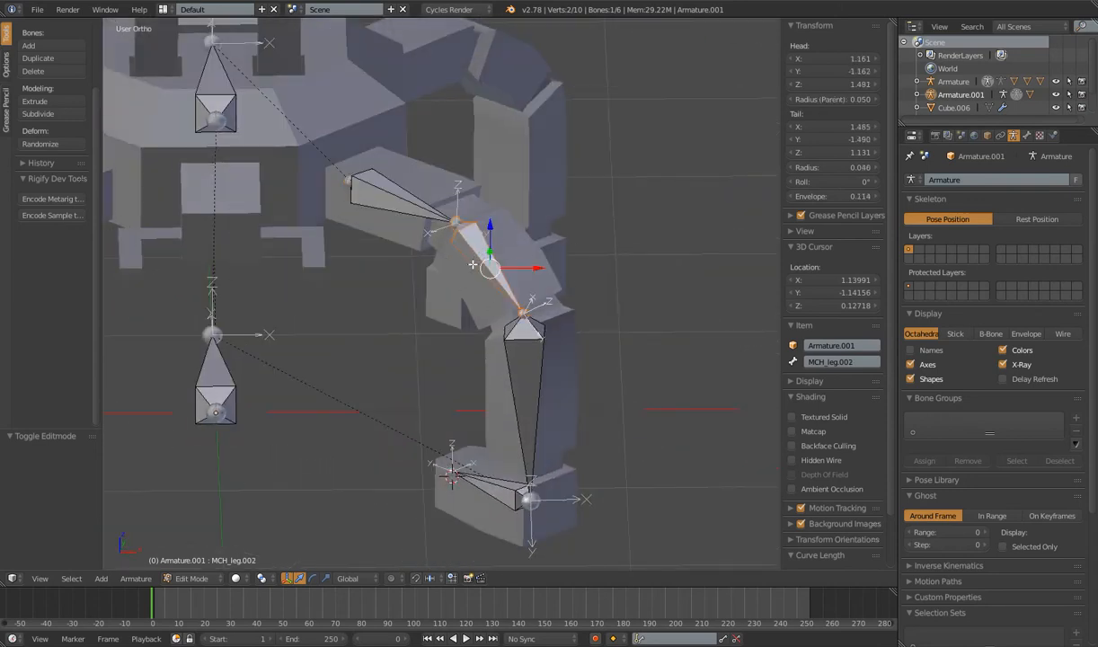
pyautogui.keyDown('shift'); pyautogui.rightClick(387, 192); pyautogui.keyUp('shift')
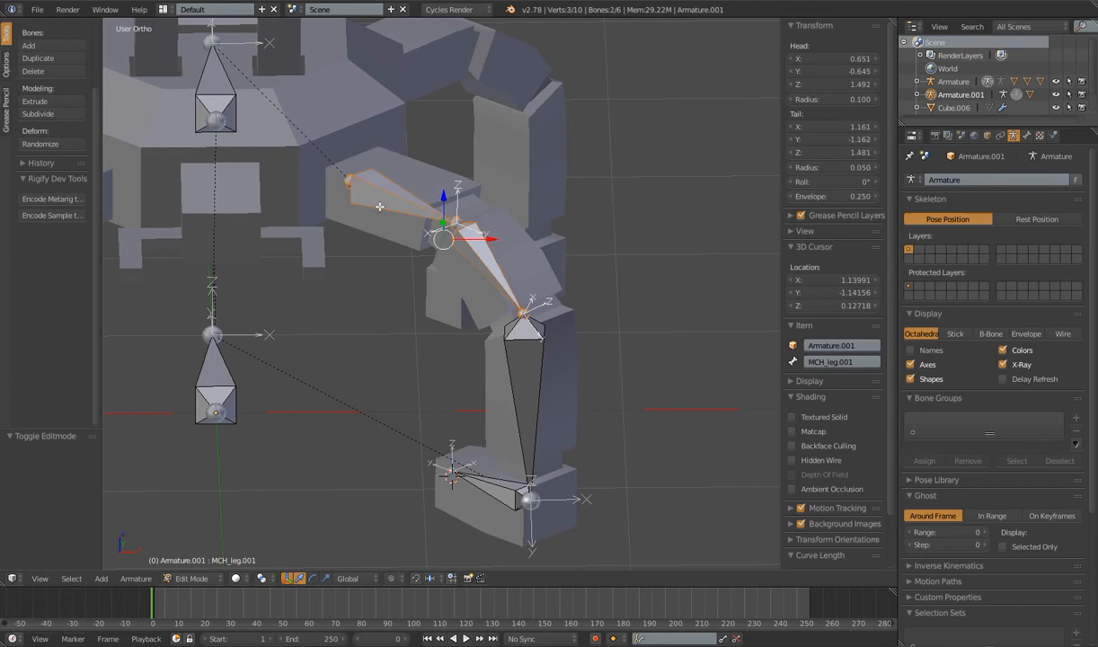
pyautogui.hotkey('ctrl', 'n')
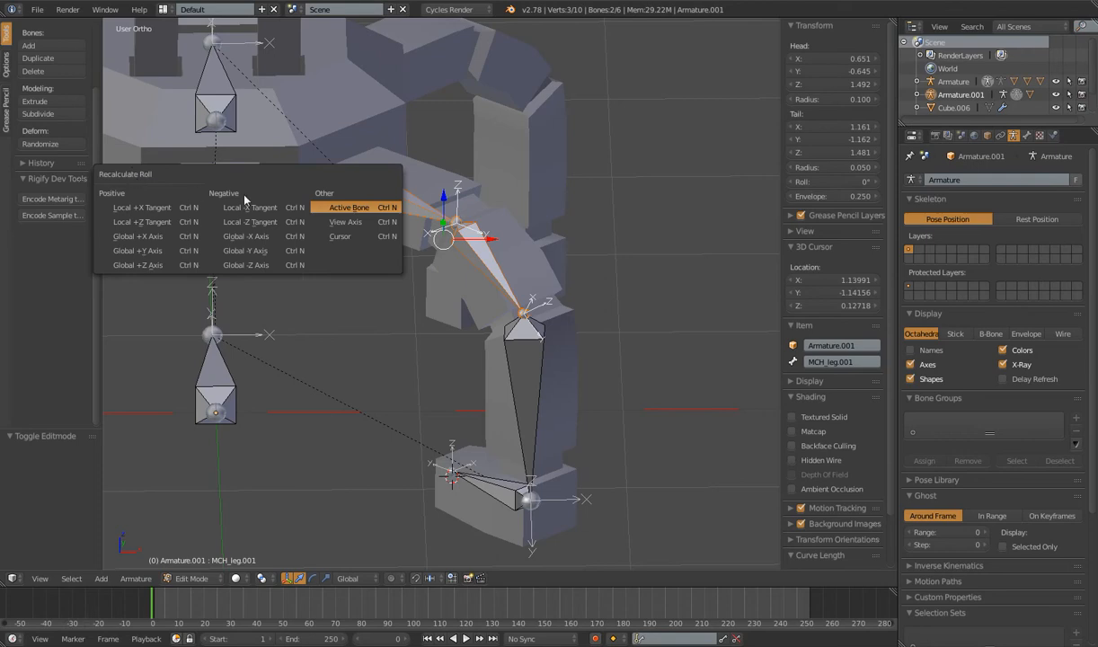
pyautogui.click(356, 209)
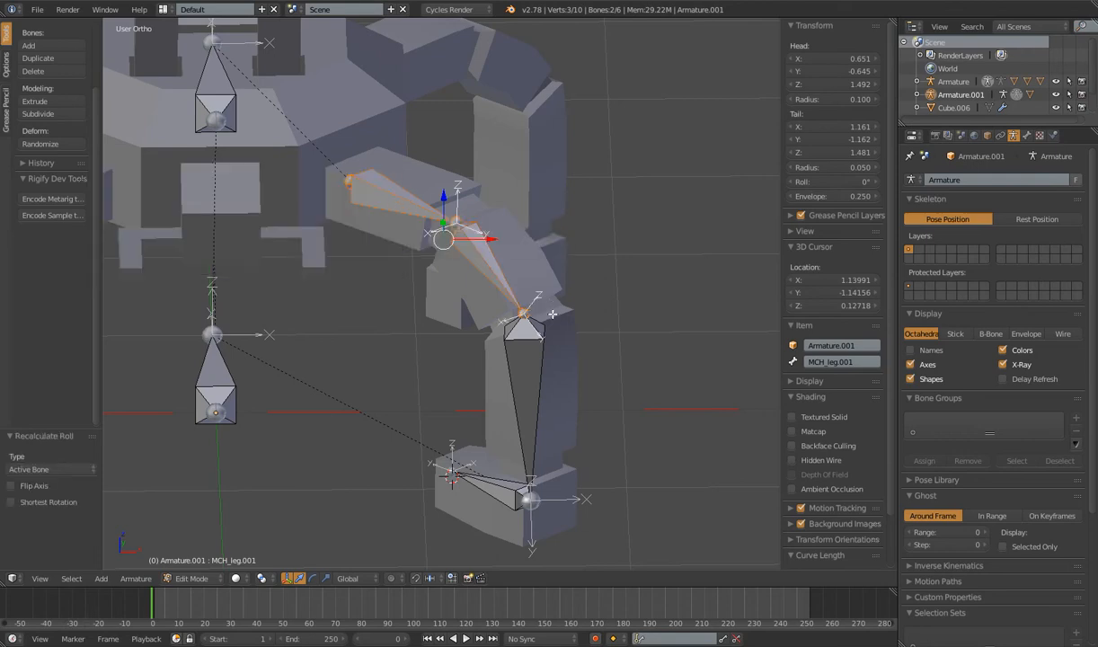
# Recalculate the roll of MCH_leg.003 from the active bone MCH_leg.002.
pyautogui.moveTo(520, 328); pyautogui.dragTo(319, 308, button='middle')
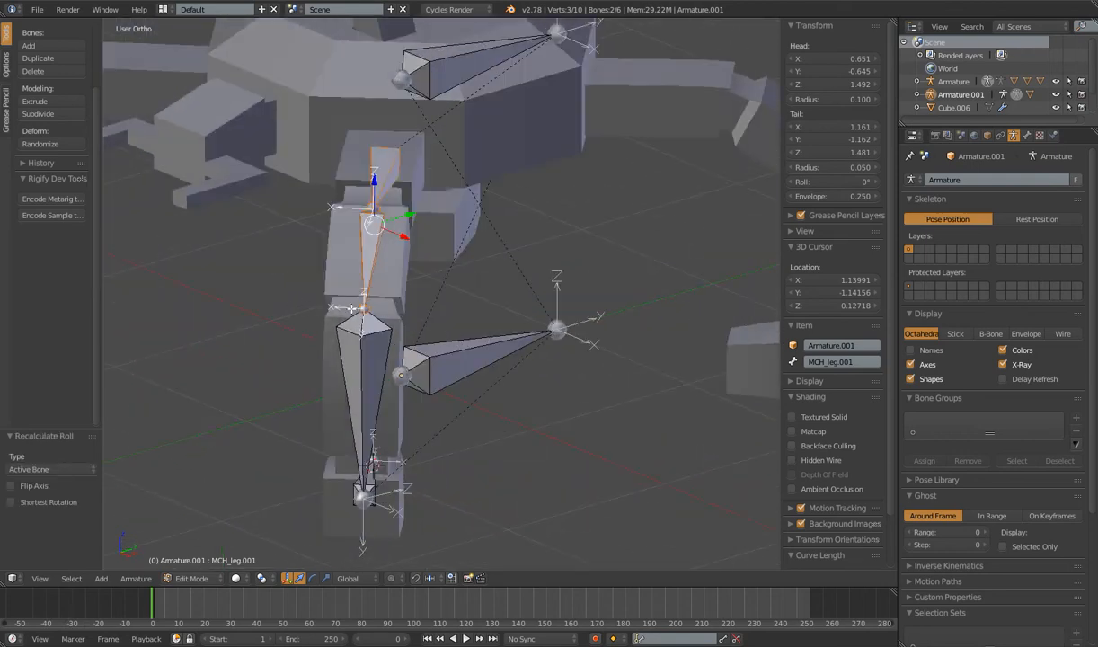
pyautogui.scroll(-4, 440, 350)
pyautogui.moveTo(440, 350); pyautogui.dragTo(503, 392, button='middle')
pyautogui.keyDown('shift'); pyautogui.moveTo(503, 392); pyautogui.dragTo(485, 310, button='middle'); pyautogui.keyUp('shift')
pyautogui.scroll(4, 476, 389)
pyautogui.moveTo(485, 310); pyautogui.dragTo(434, 324, button='middle')
pyautogui.moveTo(465, 289); pyautogui.dragTo(391, 279, button='middle')
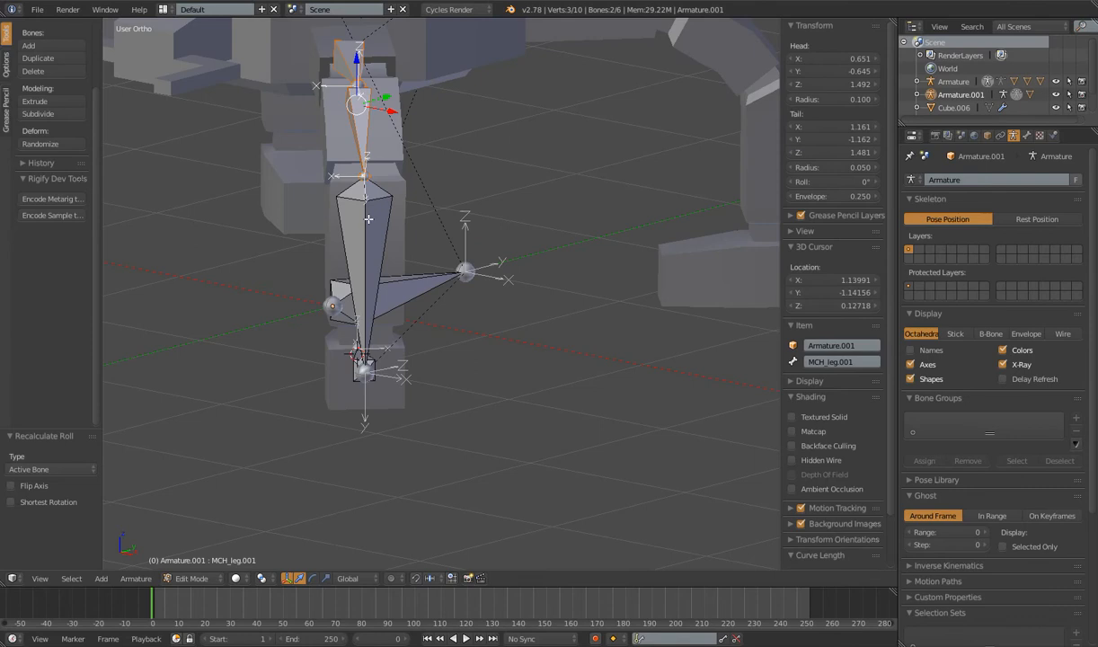
pyautogui.moveTo(364, 174); pyautogui.dragTo(382, 106, button='middle')
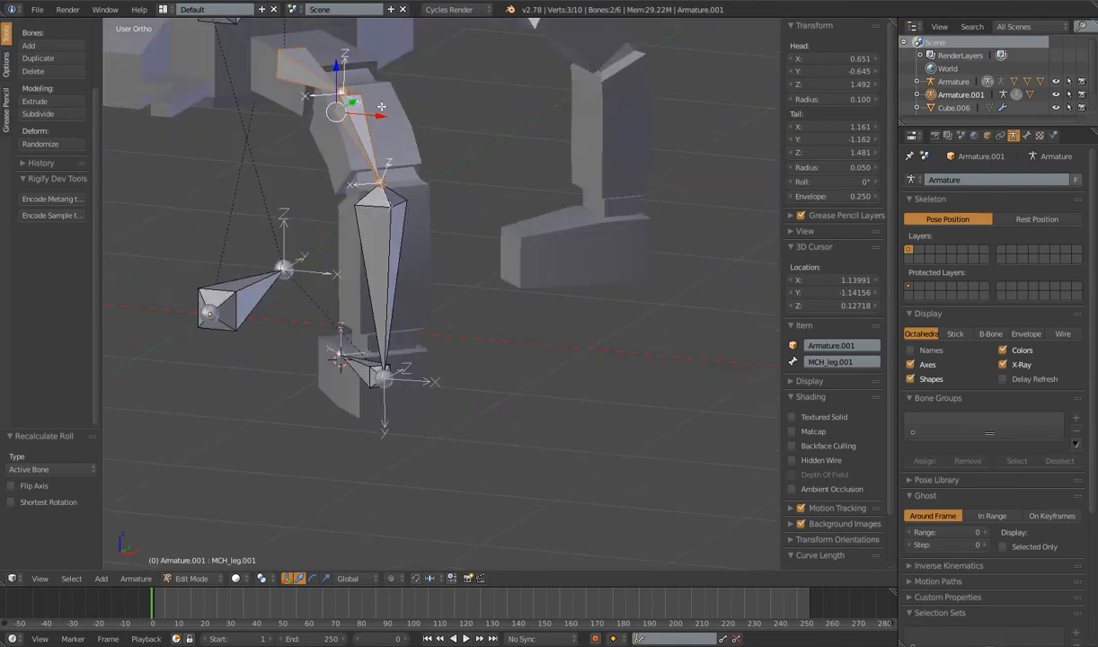
pyautogui.rightClick(385, 256)
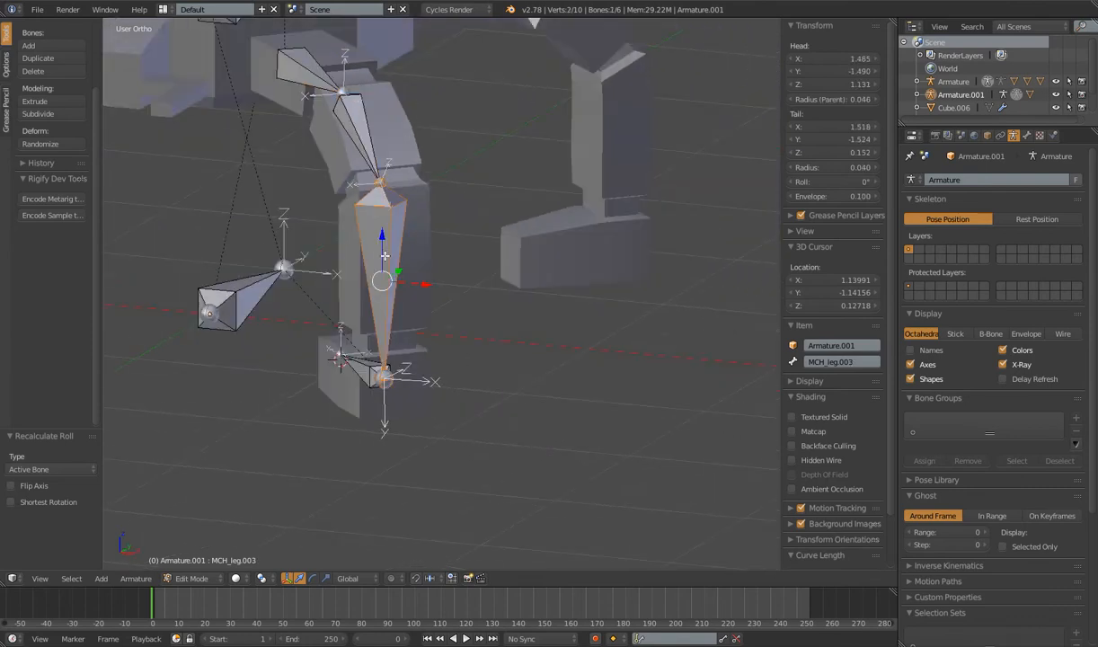
pyautogui.keyDown('shift'); pyautogui.rightClick(364, 144); pyautogui.keyUp('shift')
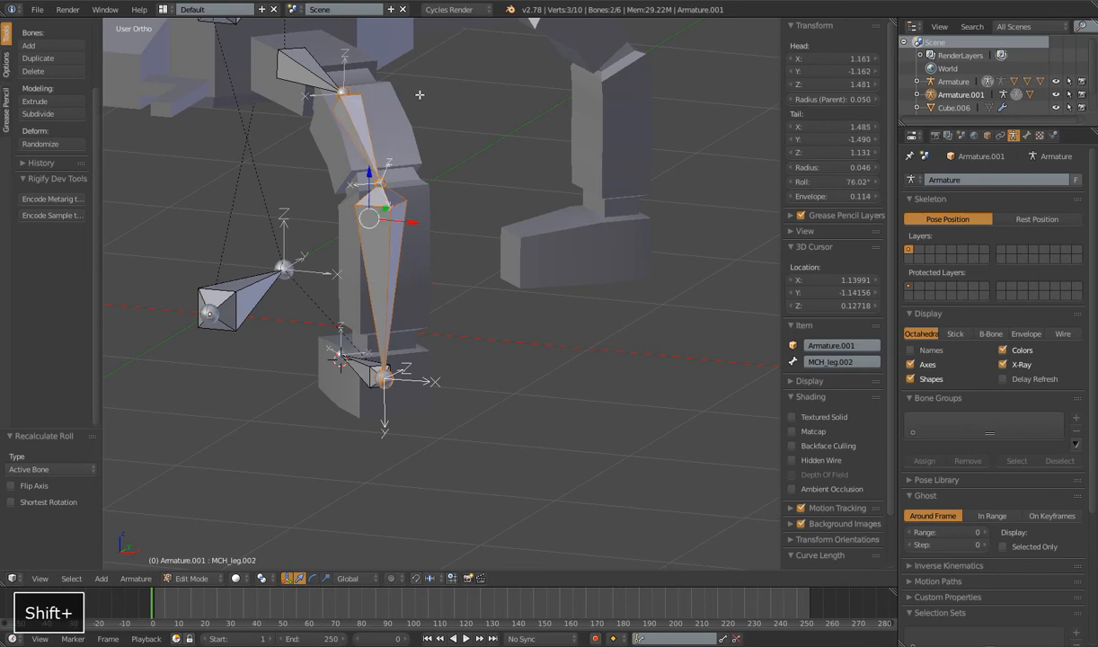
pyautogui.hotkey('ctrl', 'n')
pyautogui.click(353, 127)
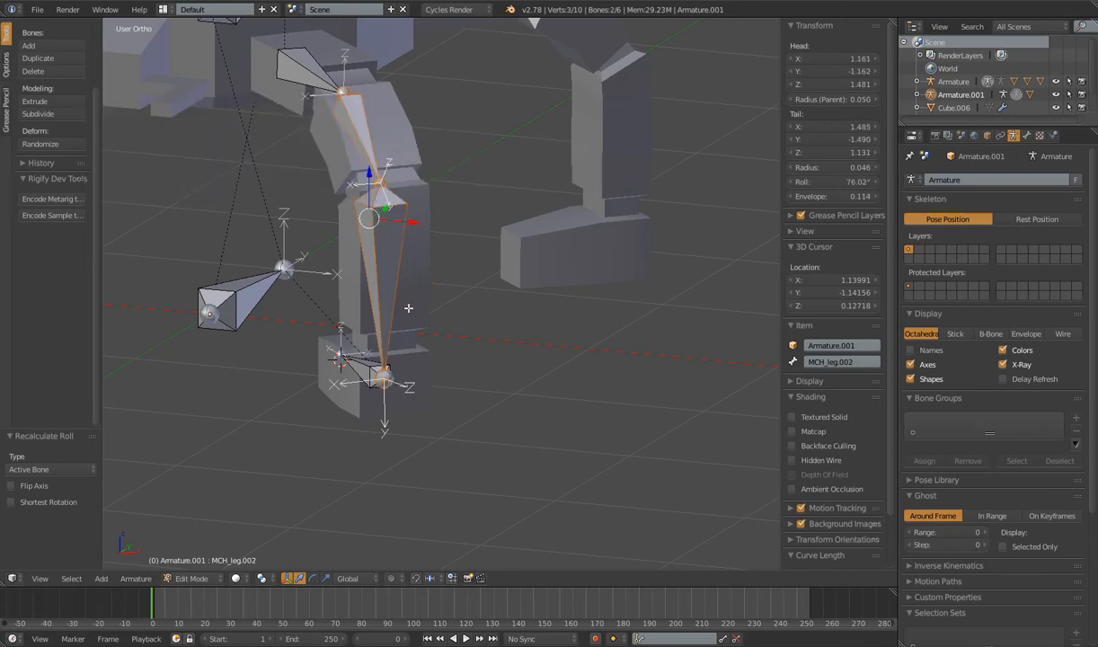
# In Pose Mode, add an Inverse Kinematics constraint to MCH_leg.003 with the Foot.001 bone as its target.
pyautogui.scroll(-4, 397, 328)
pyautogui.moveTo(417, 336); pyautogui.dragTo(446, 294, button='middle')
pyautogui.rightClick(410, 326)
pyautogui.moveTo(441, 359); pyautogui.dragTo(487, 315, button='middle')
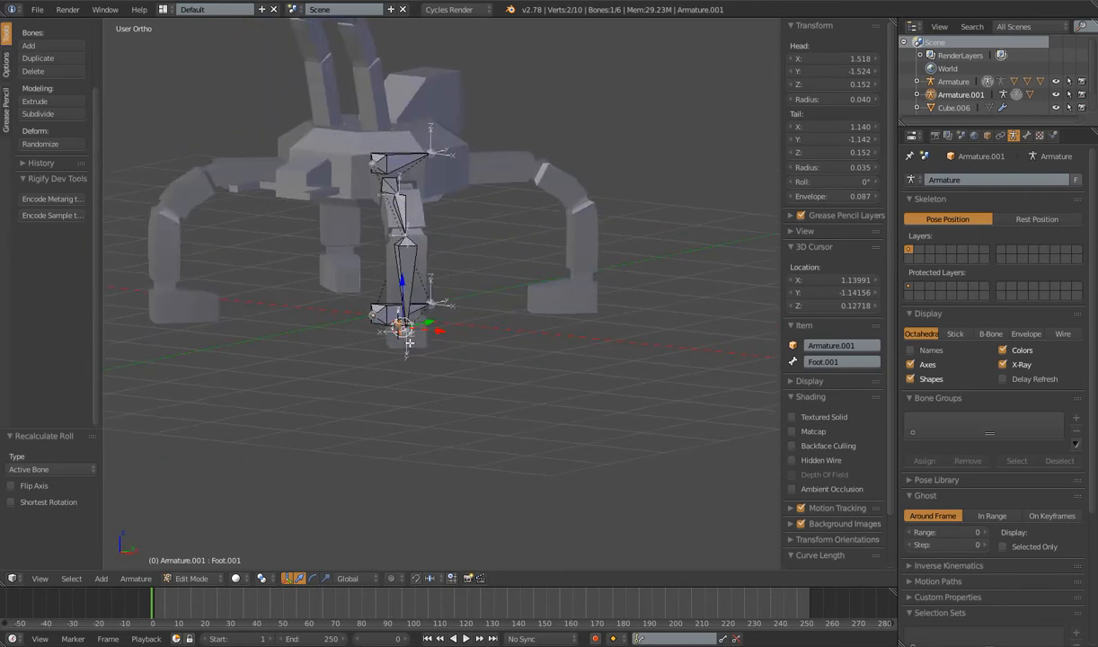
pyautogui.moveTo(396, 360); pyautogui.dragTo(515, 319, button='middle')
pyautogui.scroll(-4, 445, 377)
pyautogui.scroll(5, 472, 341)
pyautogui.press('Tab')
pyautogui.scroll(4, 493, 340)
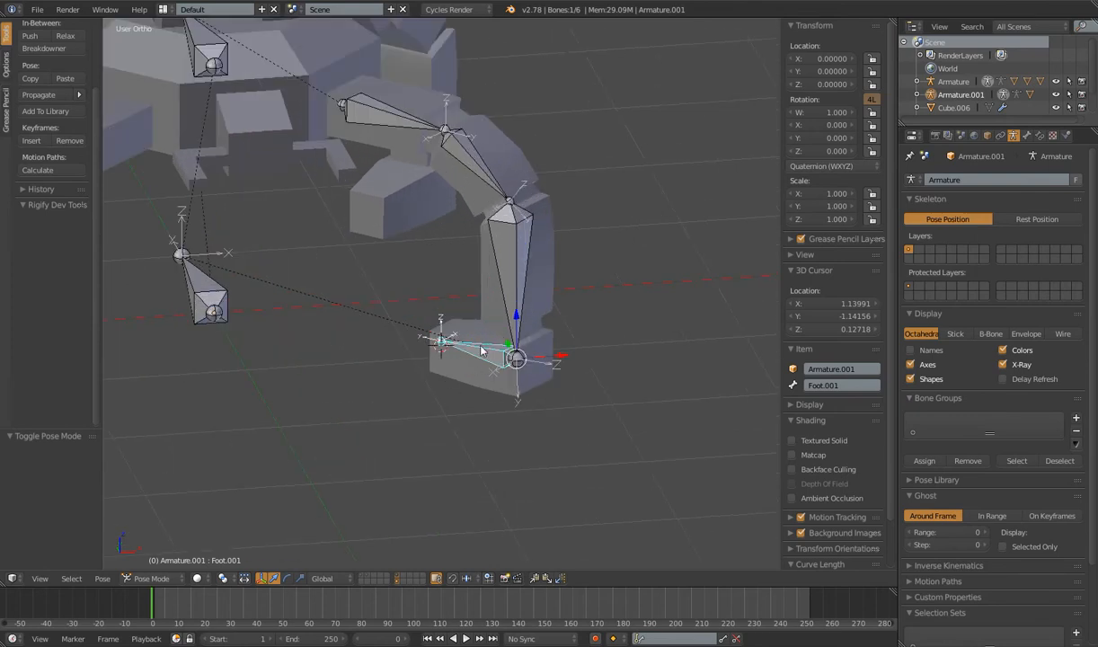
pyautogui.keyDown('shift'); pyautogui.click(490, 274); pyautogui.keyUp('shift')
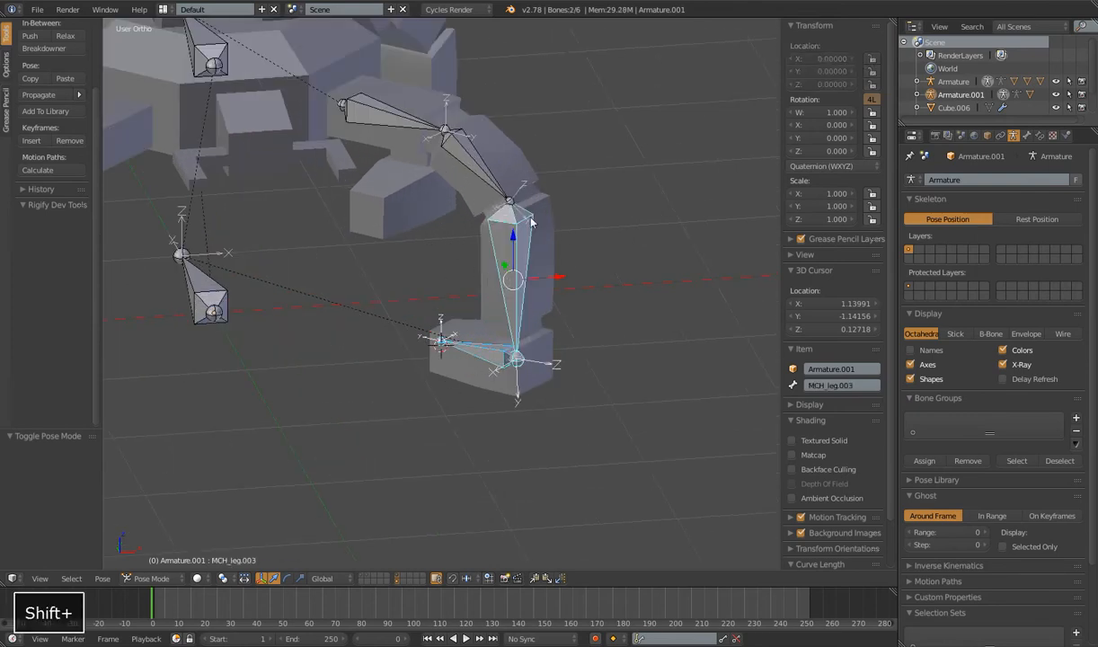
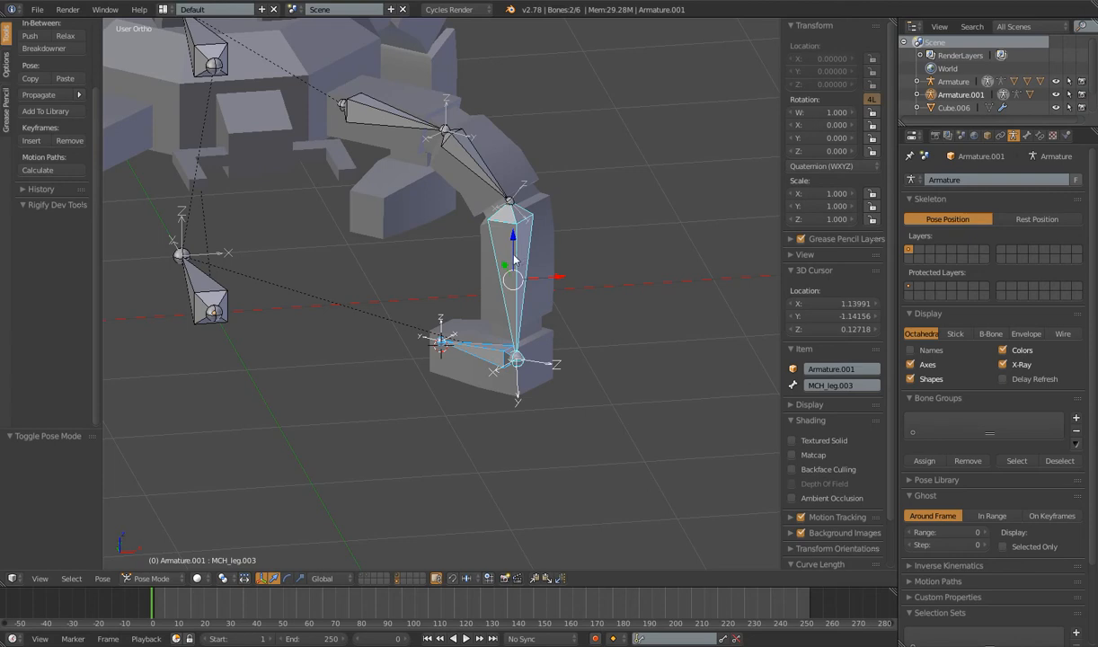
pyautogui.hotkey('ctrl', 'shift', 'c')
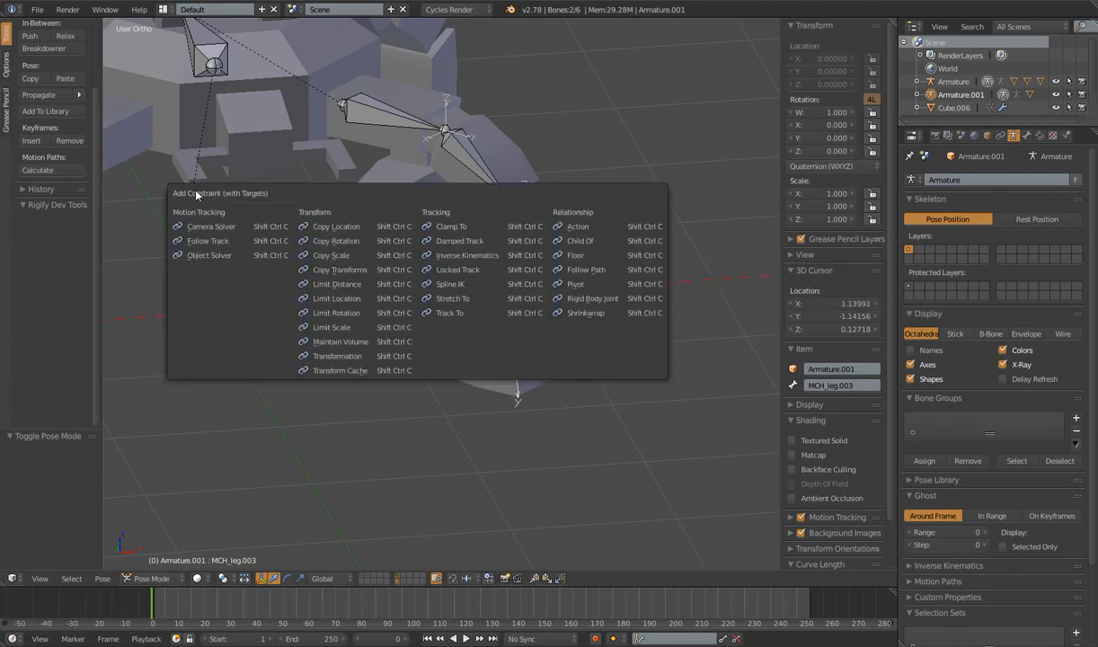
pyautogui.click(454, 256)
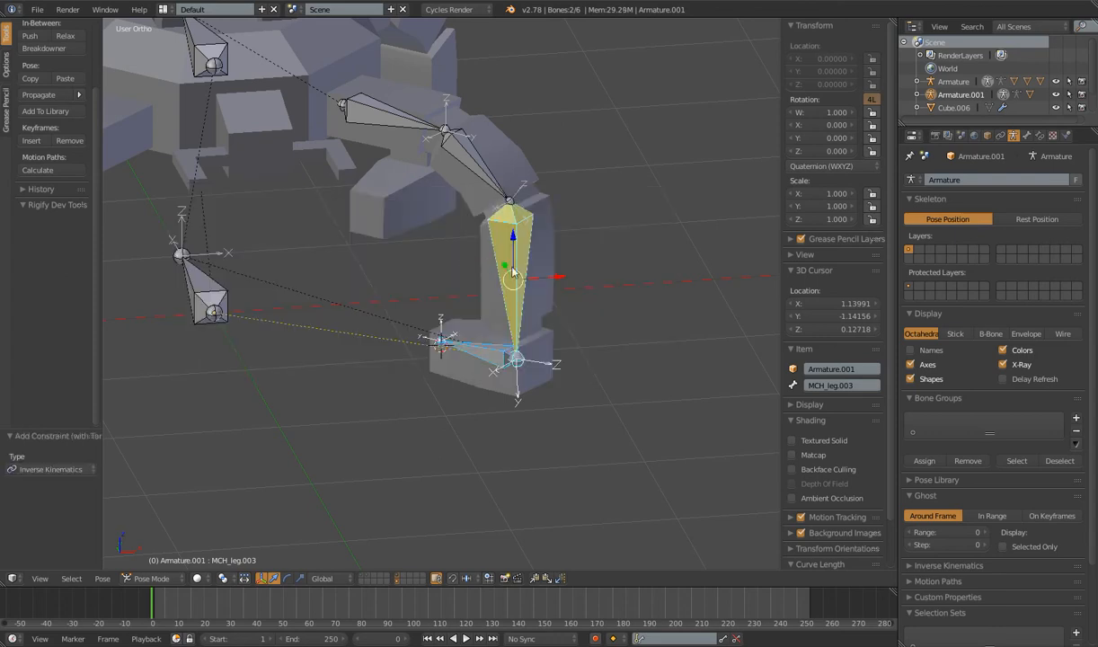
# Limit the chain length of the IK constraint on MCH_leg.003 to the three leg bones, up to MCH_leg.001.
pyautogui.click(1039, 135)
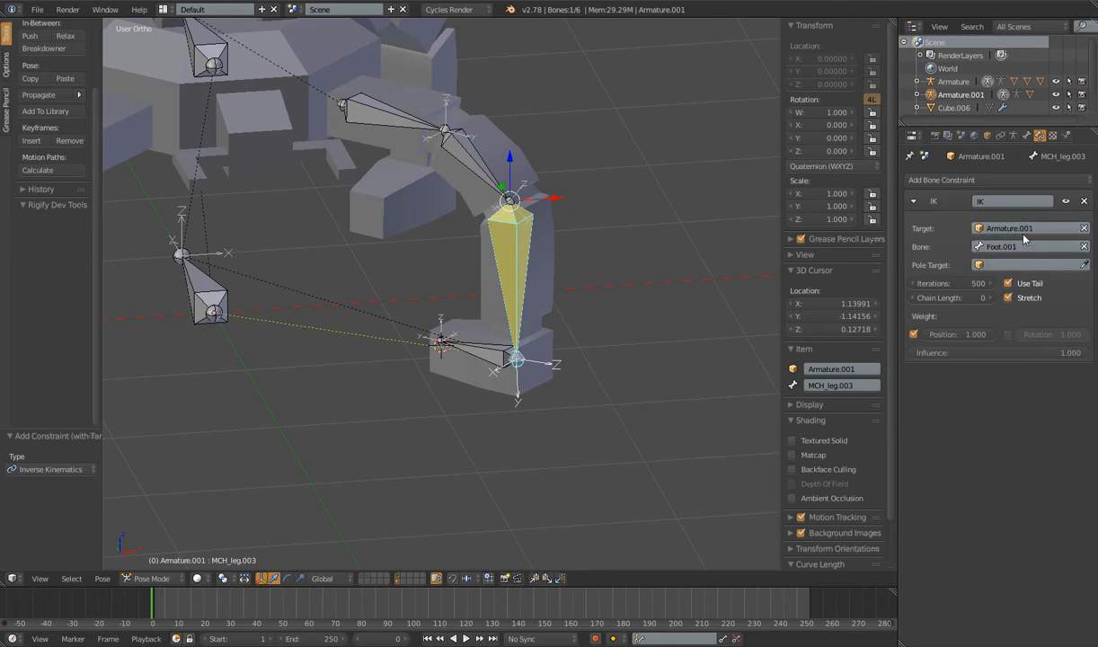
pyautogui.rightClick(488, 357)
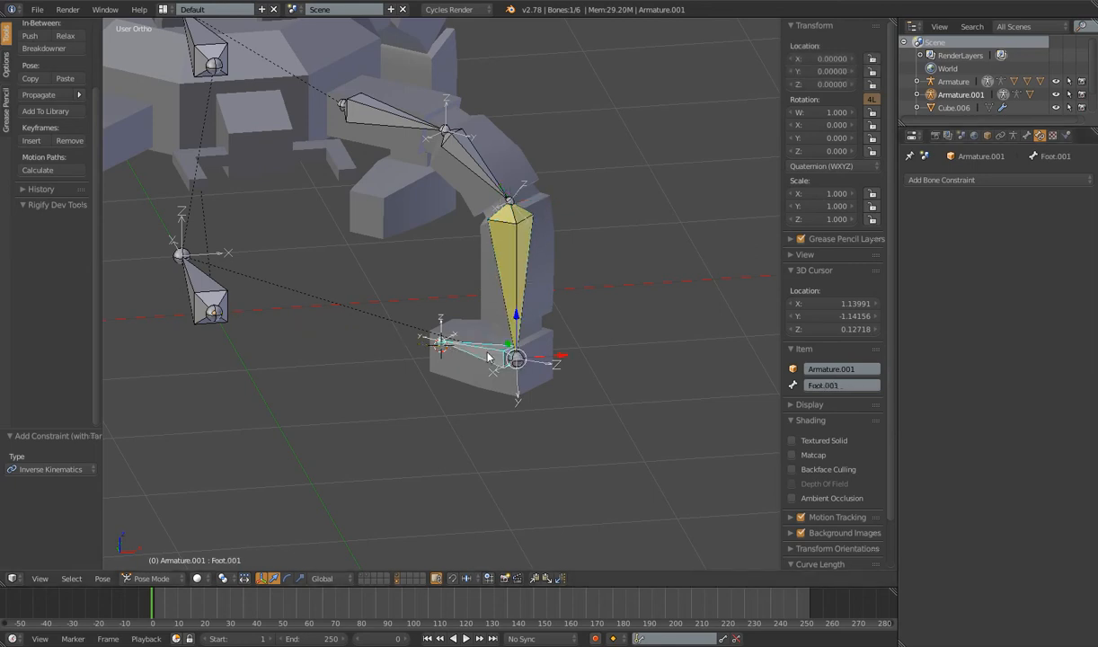
pyautogui.keyDown('shift'); pyautogui.rightClick(506, 277); pyautogui.keyUp('shift')
pyautogui.rightClick(531, 250)
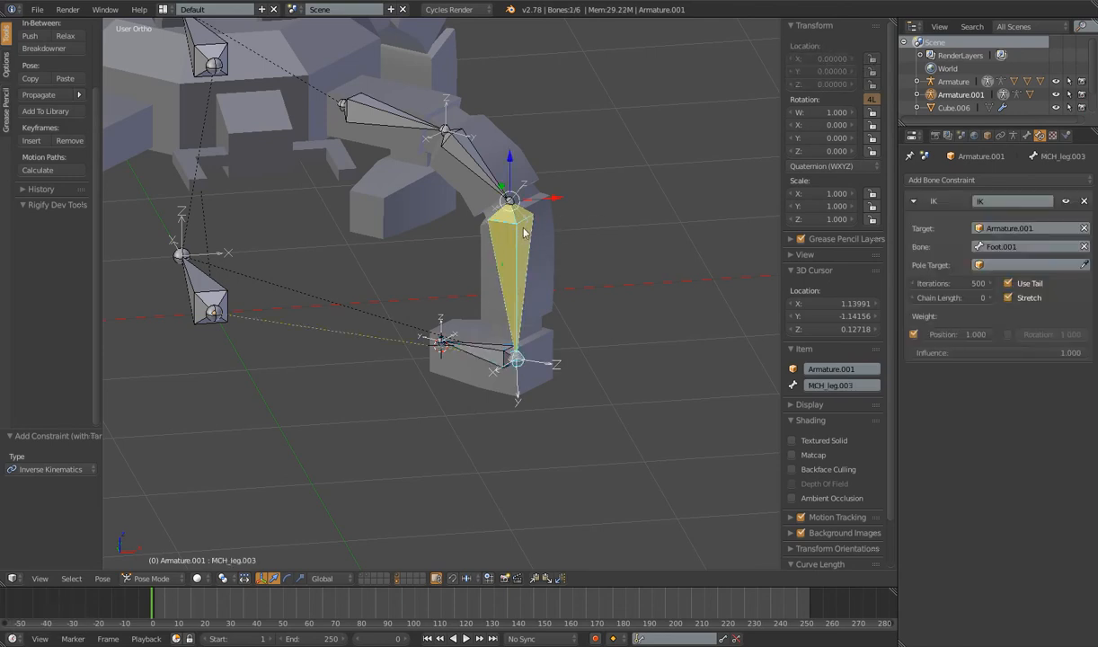
pyautogui.click(989, 298)
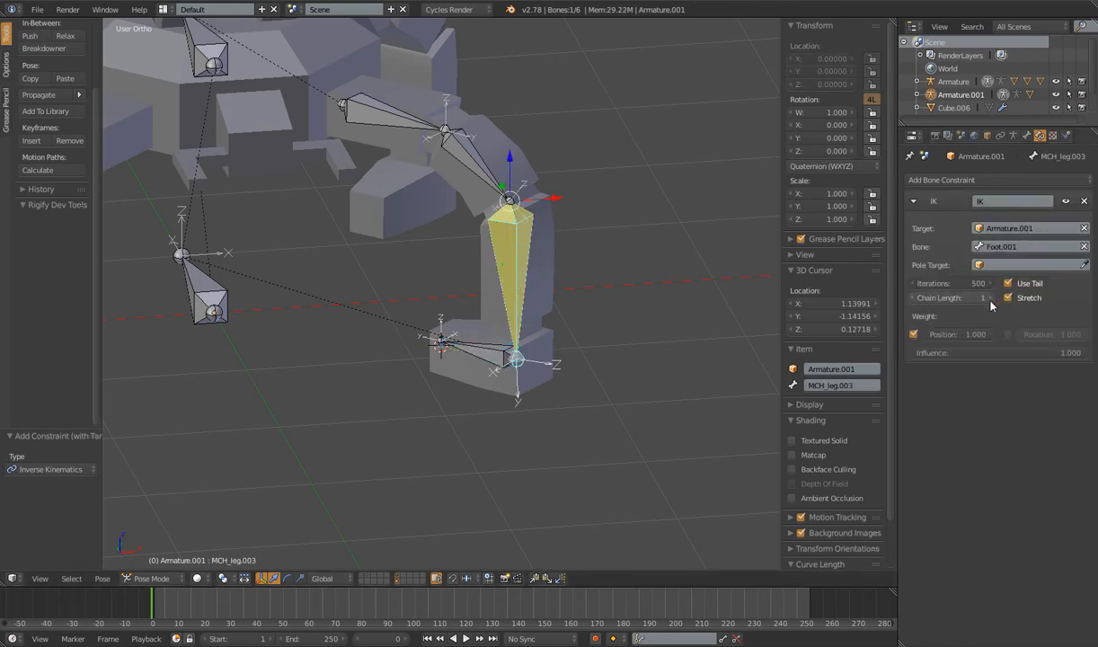
pyautogui.rightClick(438, 144)
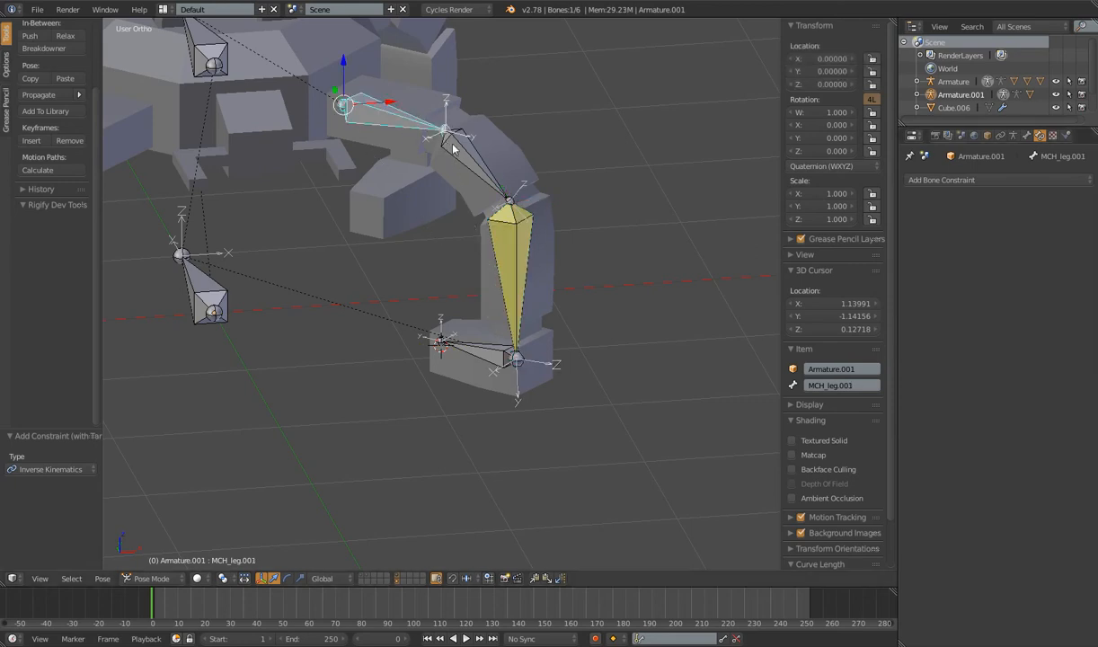
pyautogui.rightClick(496, 236)
pyautogui.rightClick(463, 162)
pyautogui.rightClick(389, 124)
# Test the leg's IK chain by moving the Foot.001 bone in several directions, cancelling each movement.
pyautogui.scroll(-4, 493, 342)
pyautogui.rightClick(478, 326)
pyautogui.press('g')
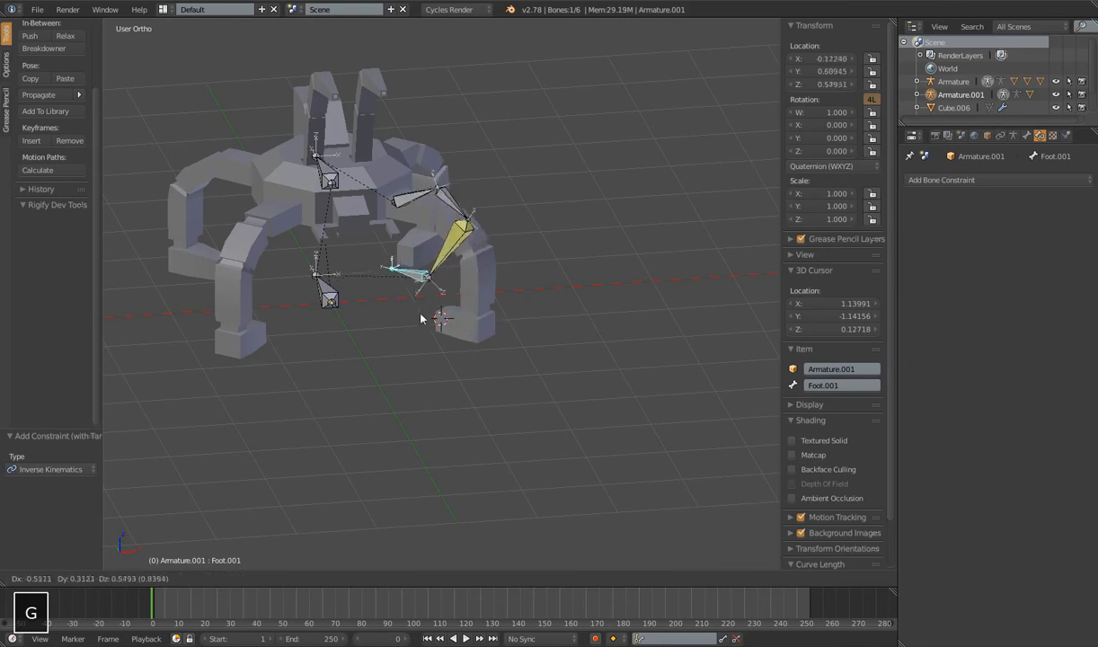
pyautogui.press('Escape')
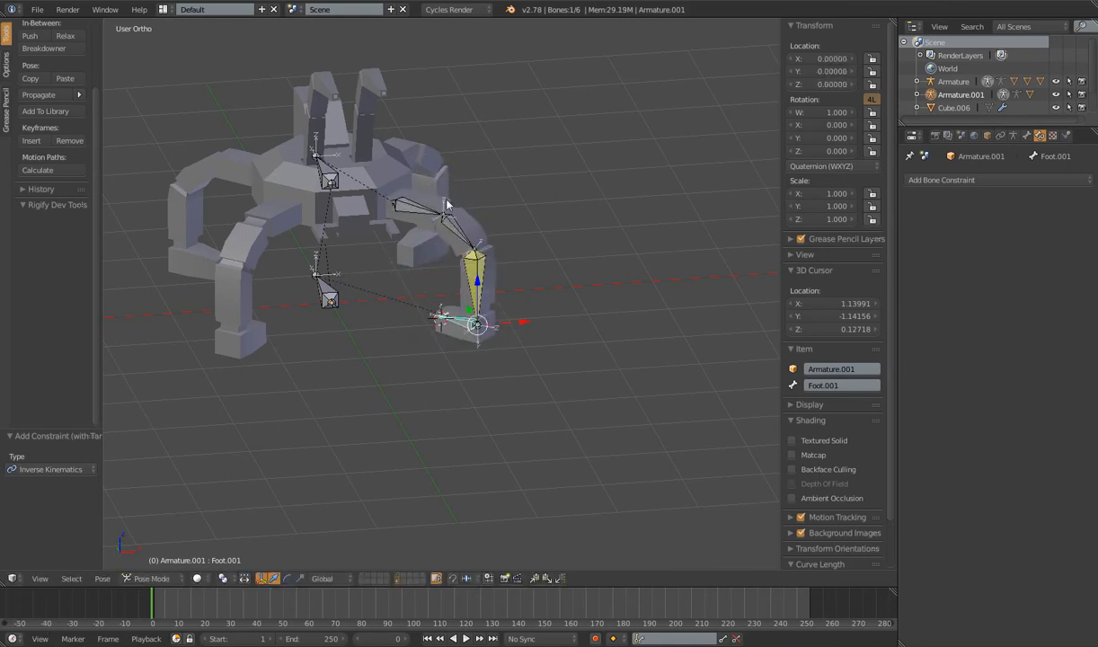
pyautogui.press('g')
pyautogui.press('Escape')
pyautogui.press('g')
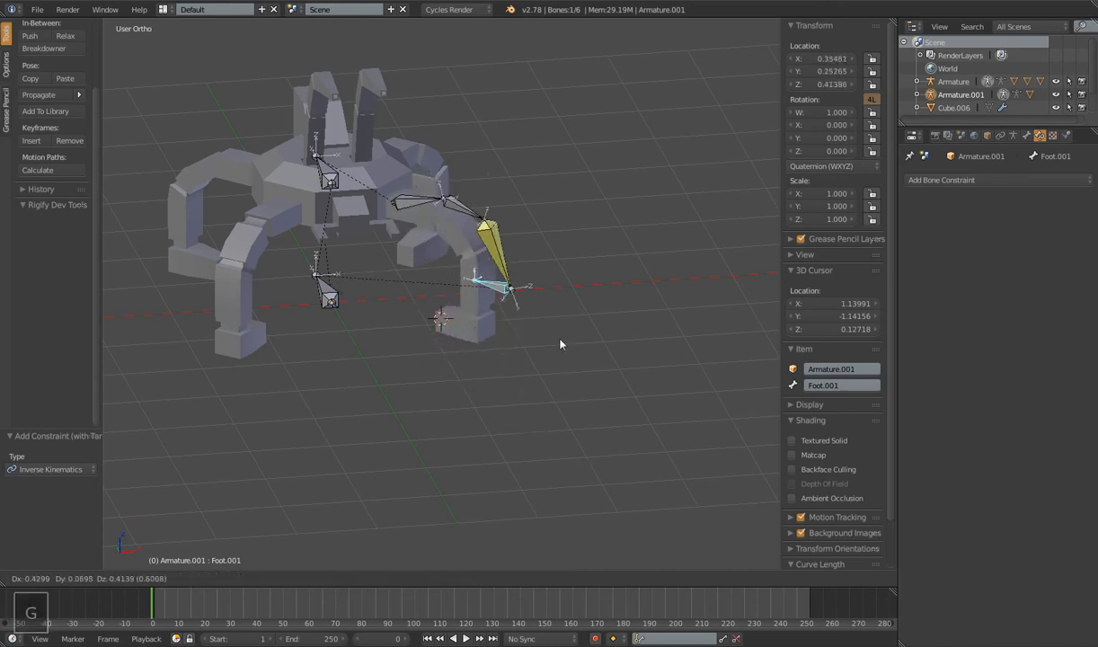
pyautogui.click(503, 346)
pyautogui.press('g')
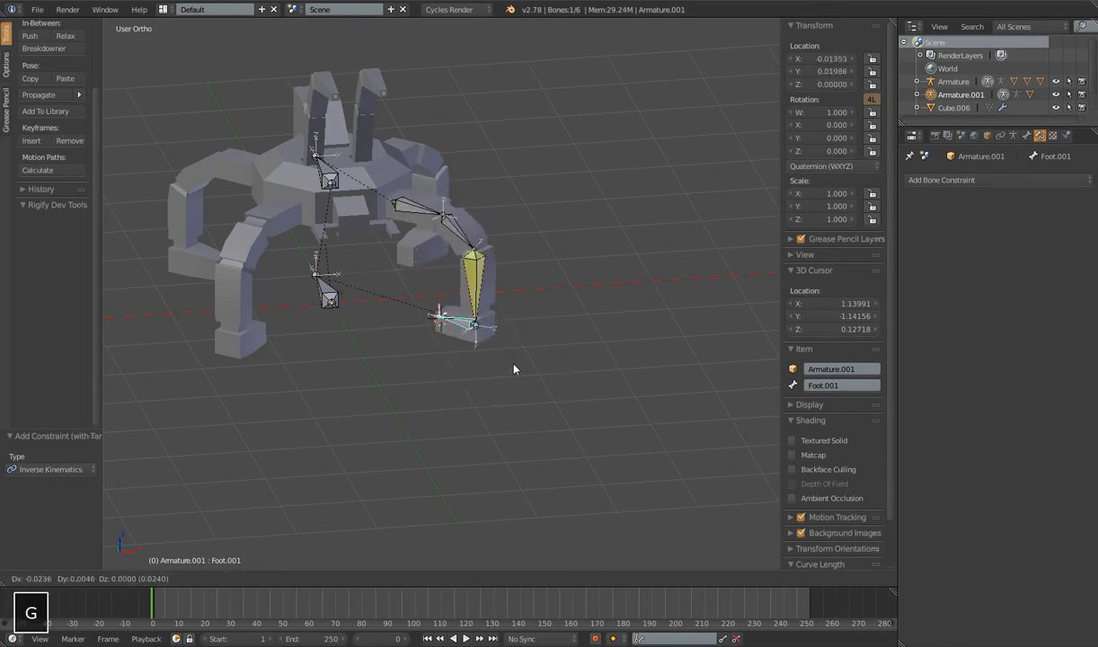
pyautogui.press('Escape')
pyautogui.scroll(4, 500, 339)
pyautogui.scroll(-4, 499, 339)
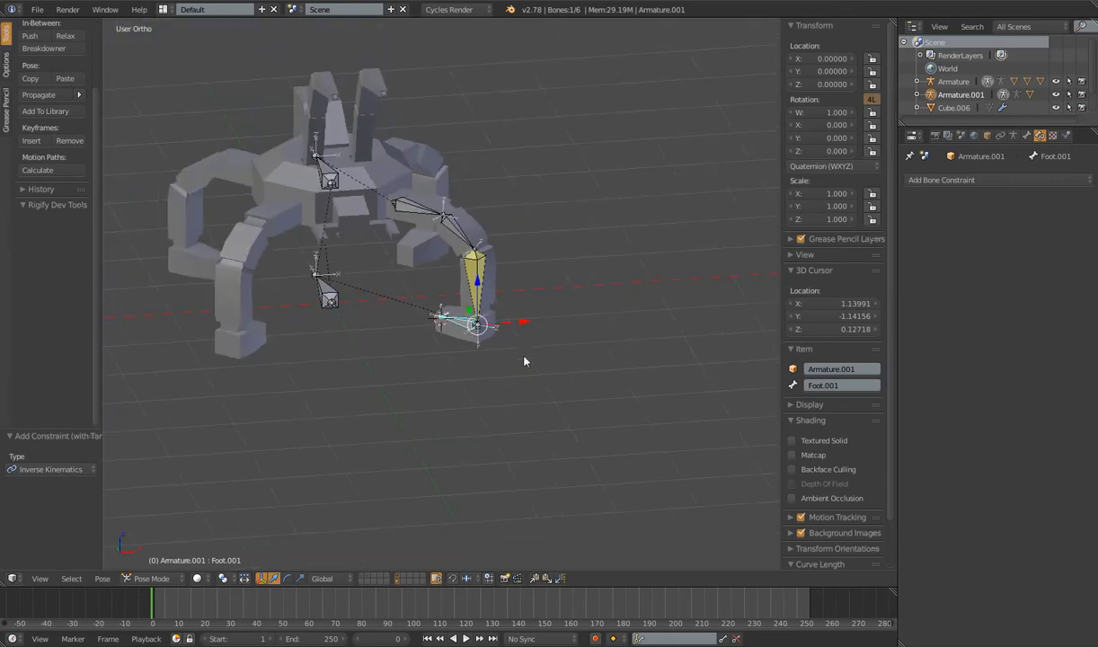
# Select the MCH_leg.001 bone and expand its Inverse Kinematics settings in the bone properties.
pyautogui.rightClick(439, 222)
pyautogui.moveTo(440, 222); pyautogui.dragTo(477, 247, button='middle')
pyautogui.click(1027, 136)
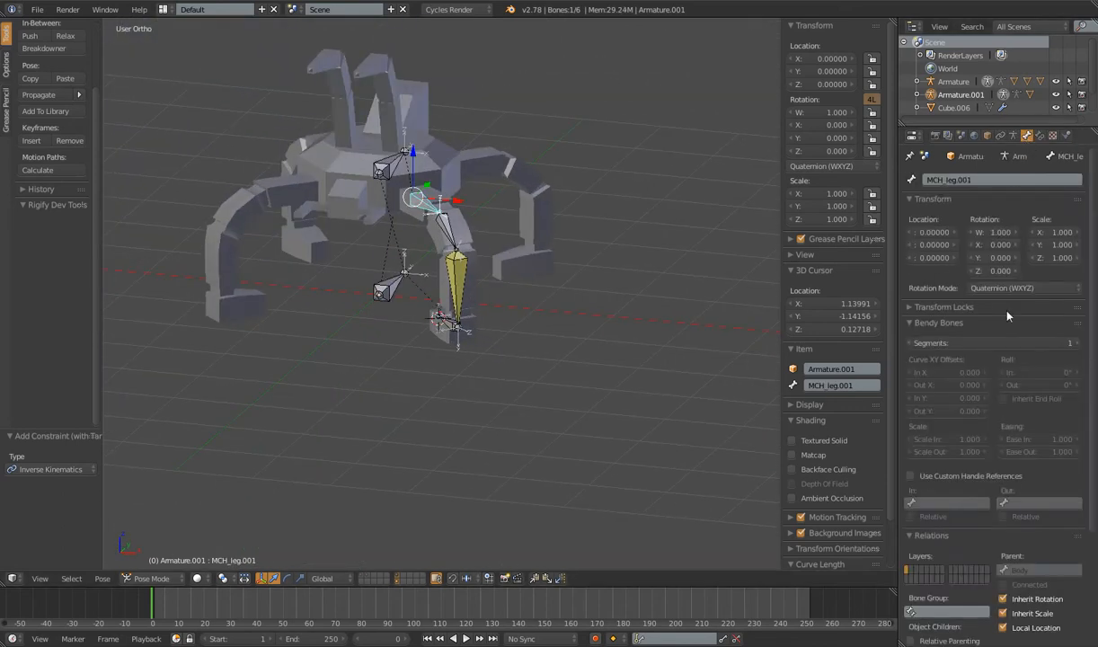
pyautogui.scroll(-5, 971, 404)
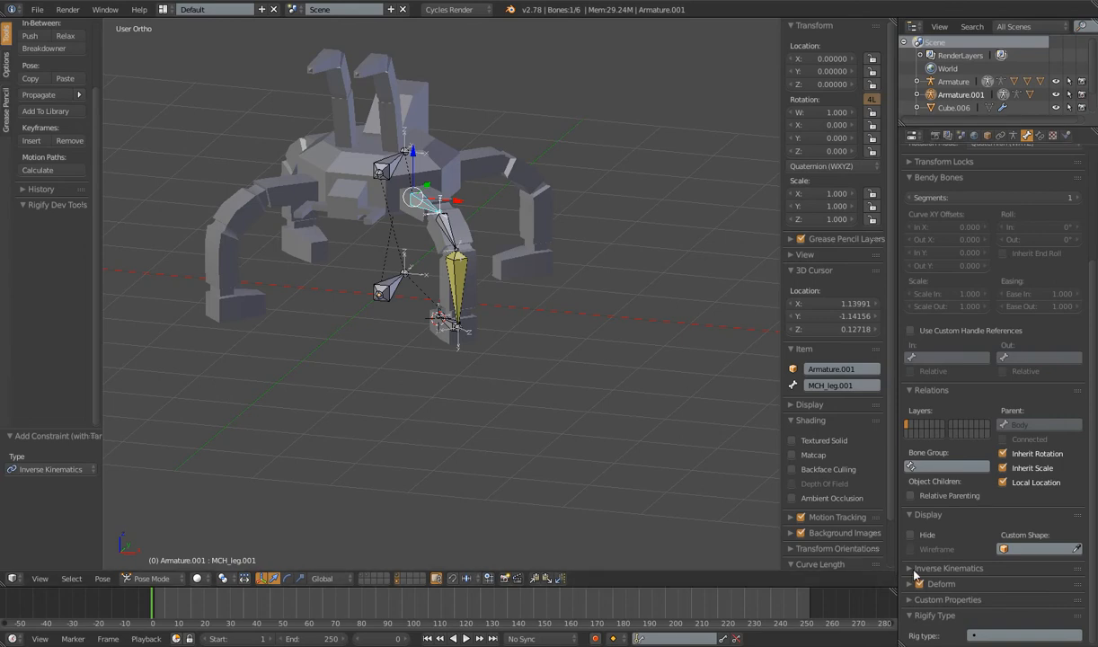
pyautogui.click(948, 568)
# Test how the leg chain bends sideways by moving the Foot.001 bone, and cancel the movement.
pyautogui.scroll(6, 557, 283)
pyautogui.scroll(-4, 531, 274)
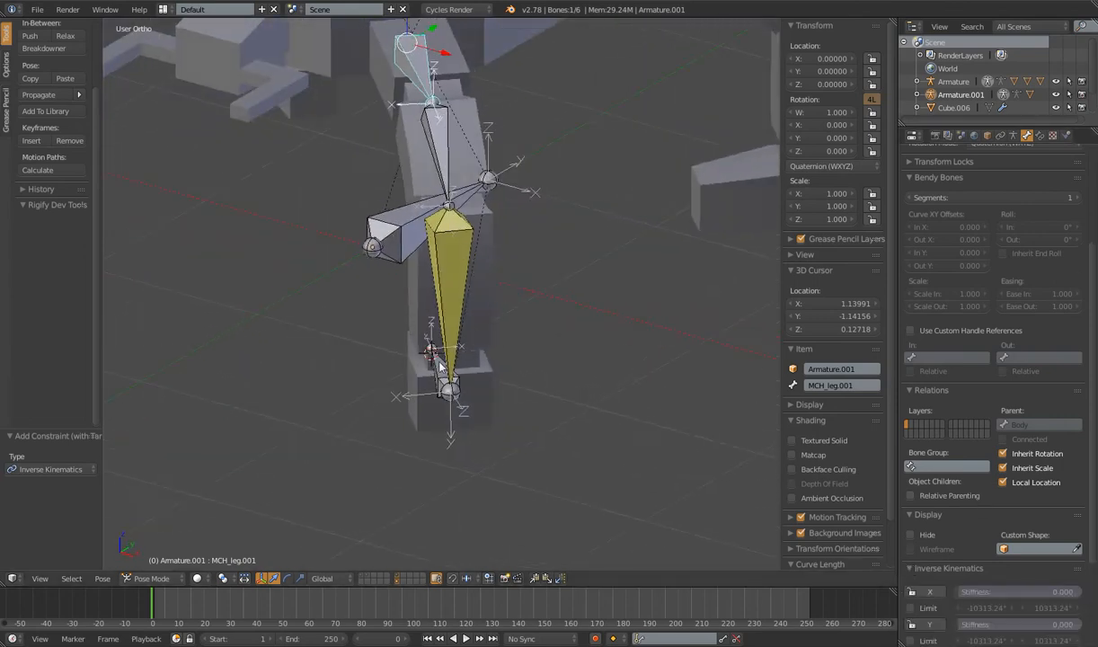
pyautogui.rightClick(425, 350)
pyautogui.scroll(-3, 428, 353)
pyautogui.press('g')
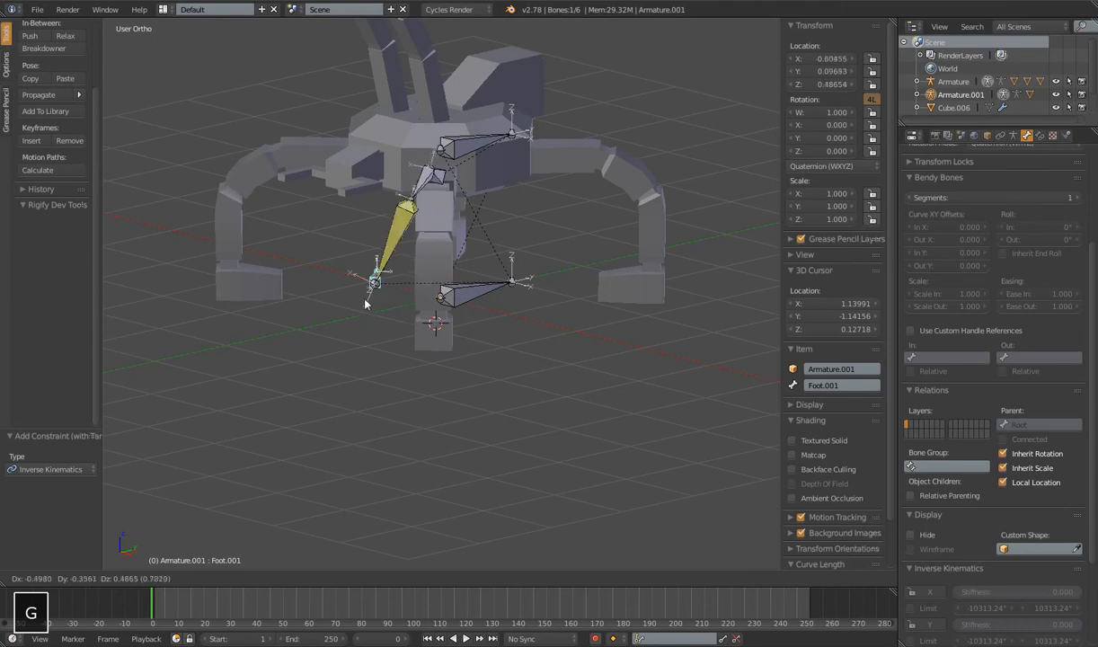
pyautogui.rightClick(452, 348)
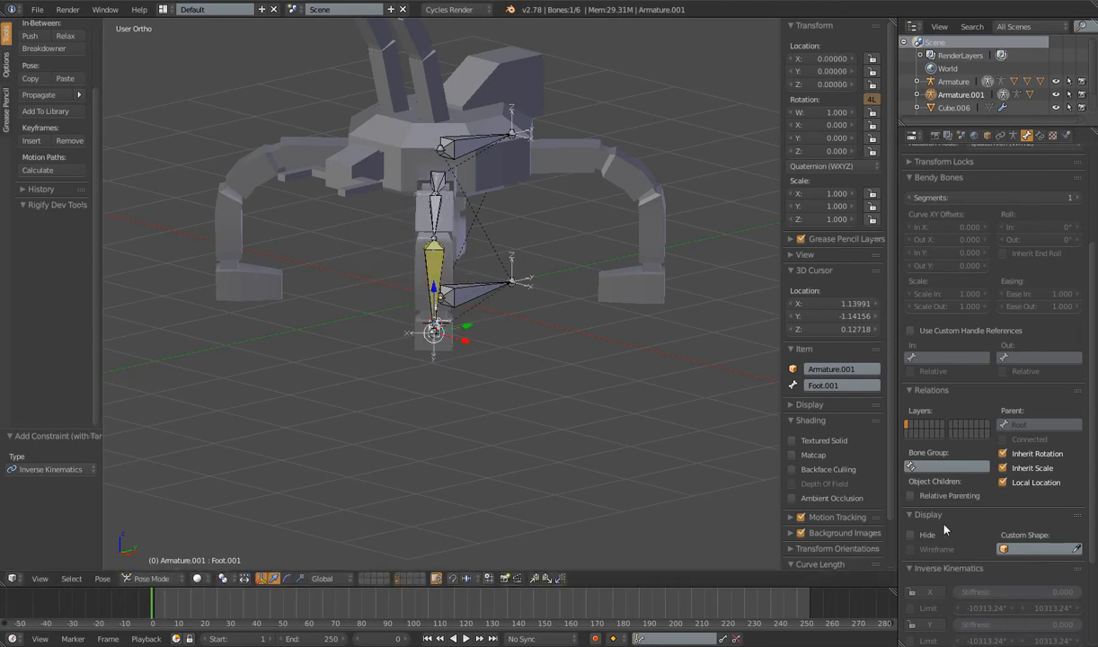
# Lock the IK Y axis on each of the three leg bones MCH_leg.001, MCH_leg.002 and MCH_leg.003.
pyautogui.scroll(-5, 944, 508)
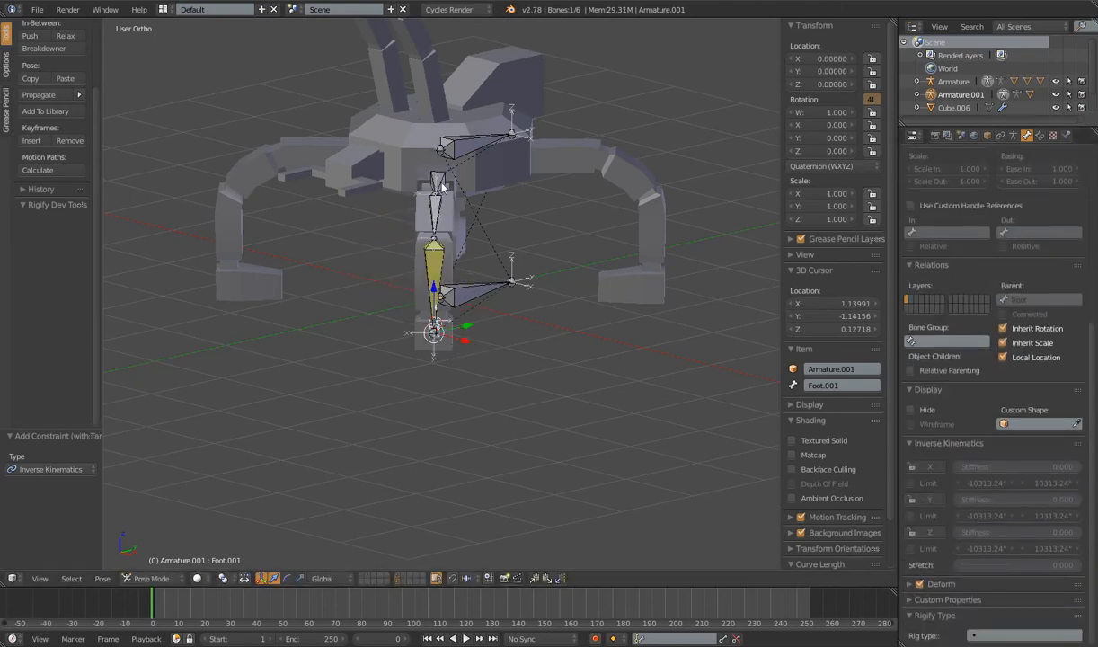
pyautogui.rightClick(435, 205)
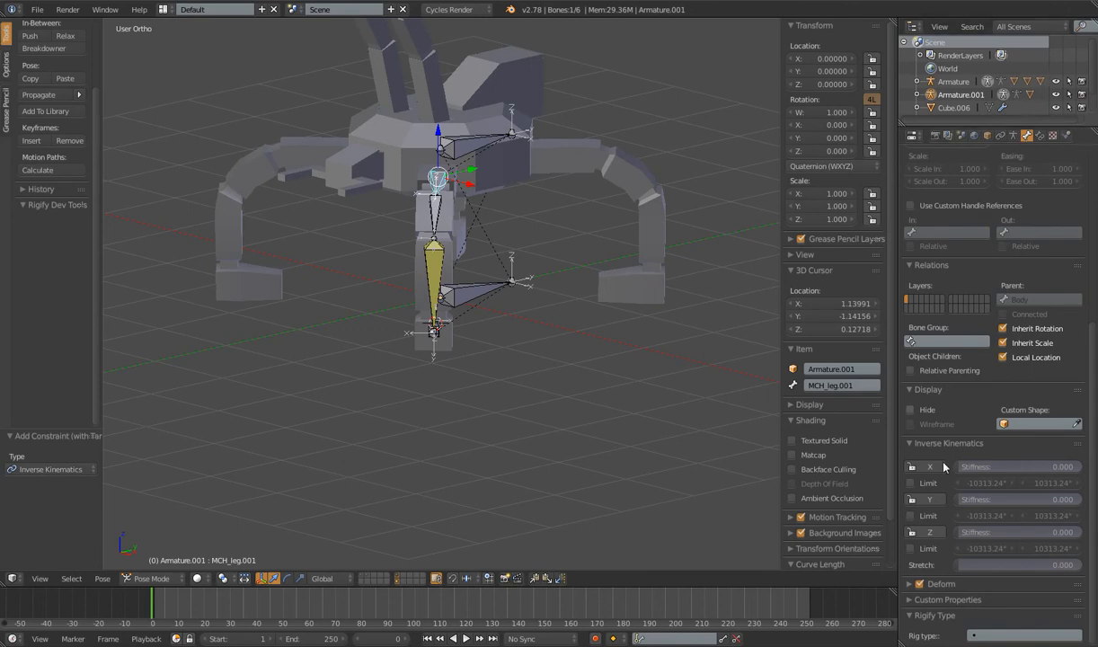
pyautogui.click(923, 500)
pyautogui.moveTo(576, 378); pyautogui.dragTo(468, 234, button='middle')
pyautogui.rightClick(461, 220)
pyautogui.click(912, 499)
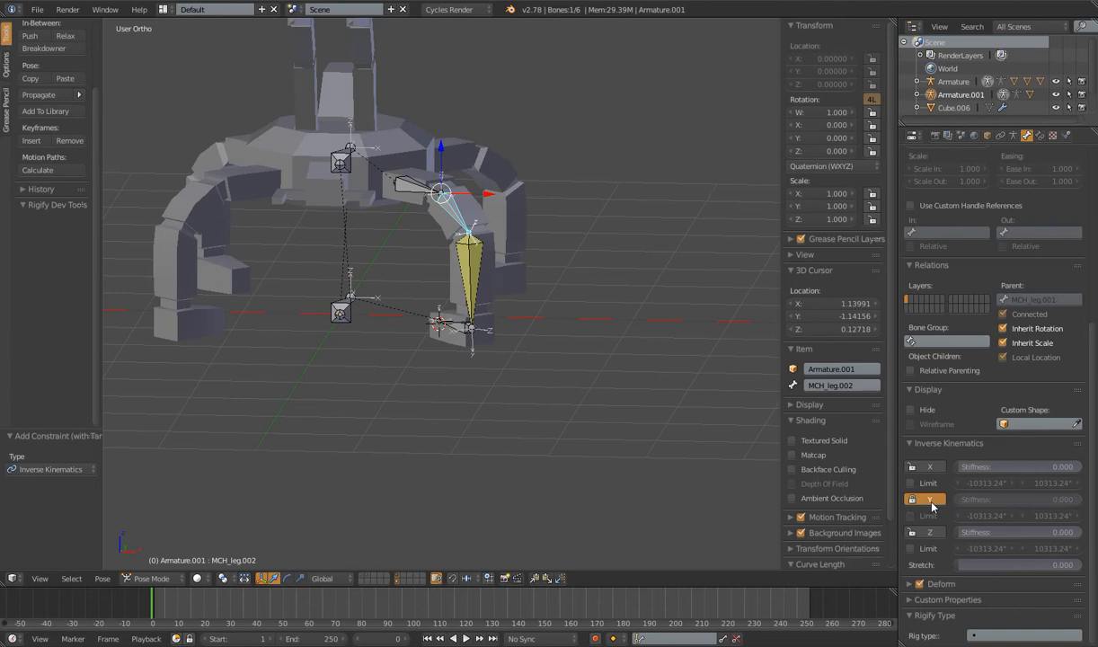
pyautogui.rightClick(454, 261)
pyautogui.click(926, 499)
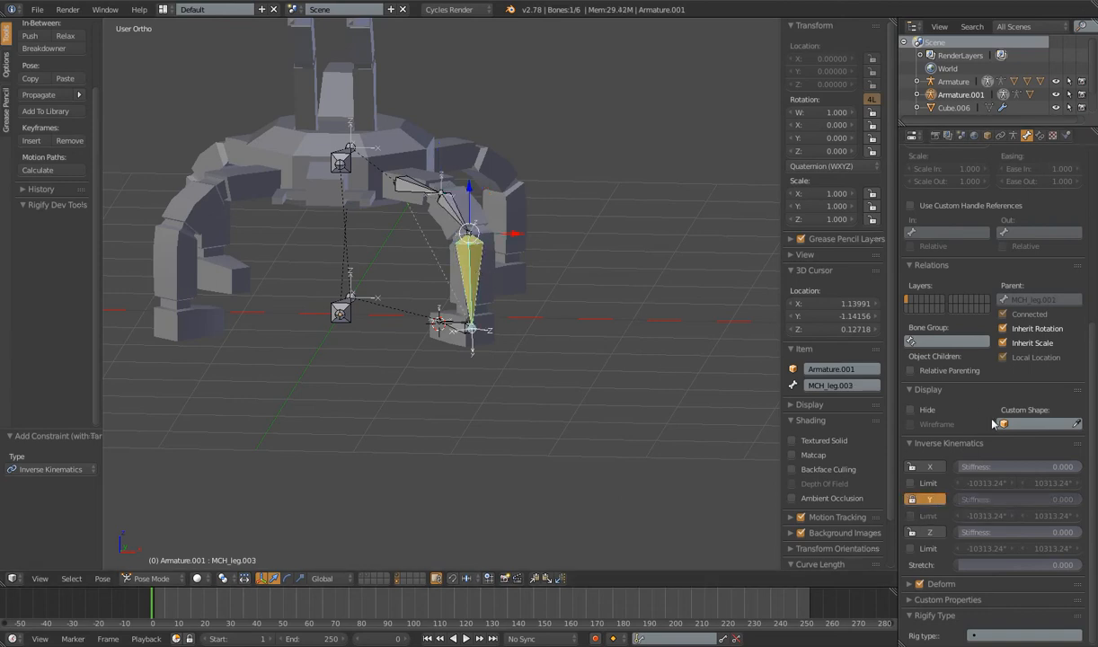
# Test the leg with its locked IK axes by moving the Foot.001 bone several times, cancelling each movement.
pyautogui.moveTo(606, 367); pyautogui.dragTo(536, 356, button='middle')
pyautogui.rightClick(468, 317)
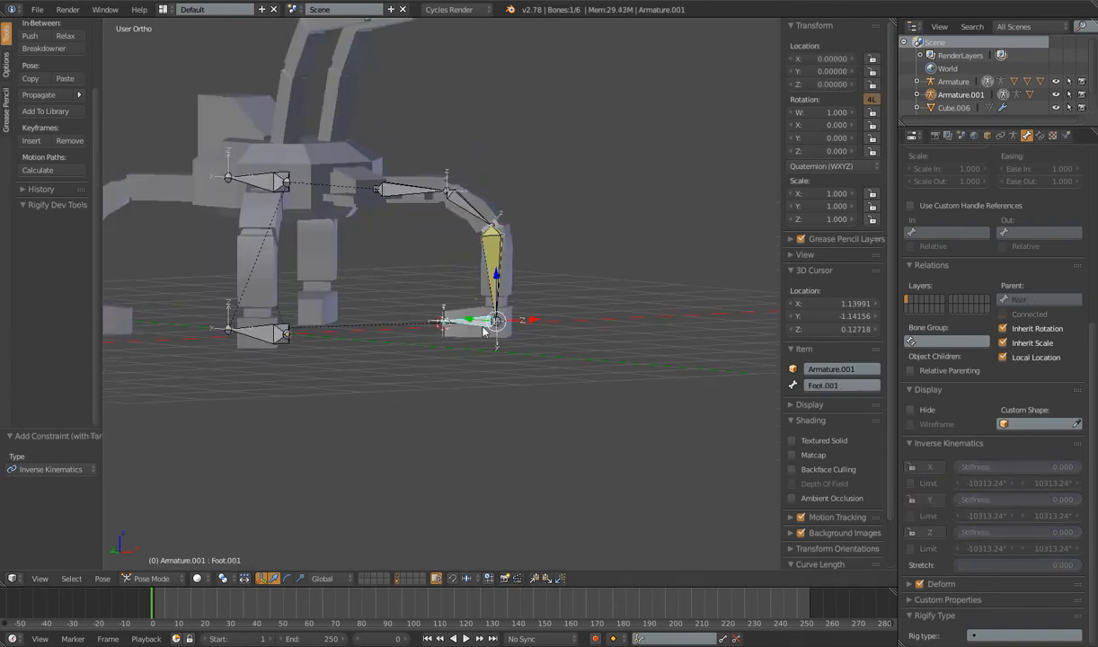
pyautogui.press('g')
pyautogui.rightClick(477, 343)
pyautogui.moveTo(512, 310); pyautogui.dragTo(394, 345, button='middle')
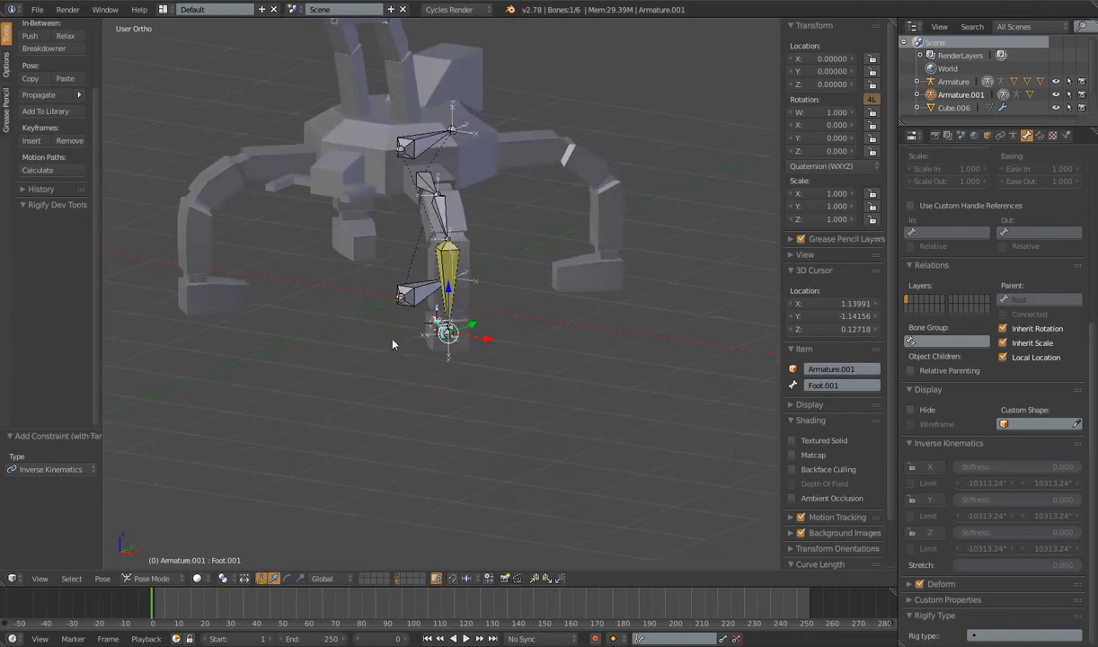
pyautogui.press('g')
pyautogui.rightClick(481, 320)
pyautogui.moveTo(481, 320); pyautogui.dragTo(491, 339, button='middle')
pyautogui.press('g')
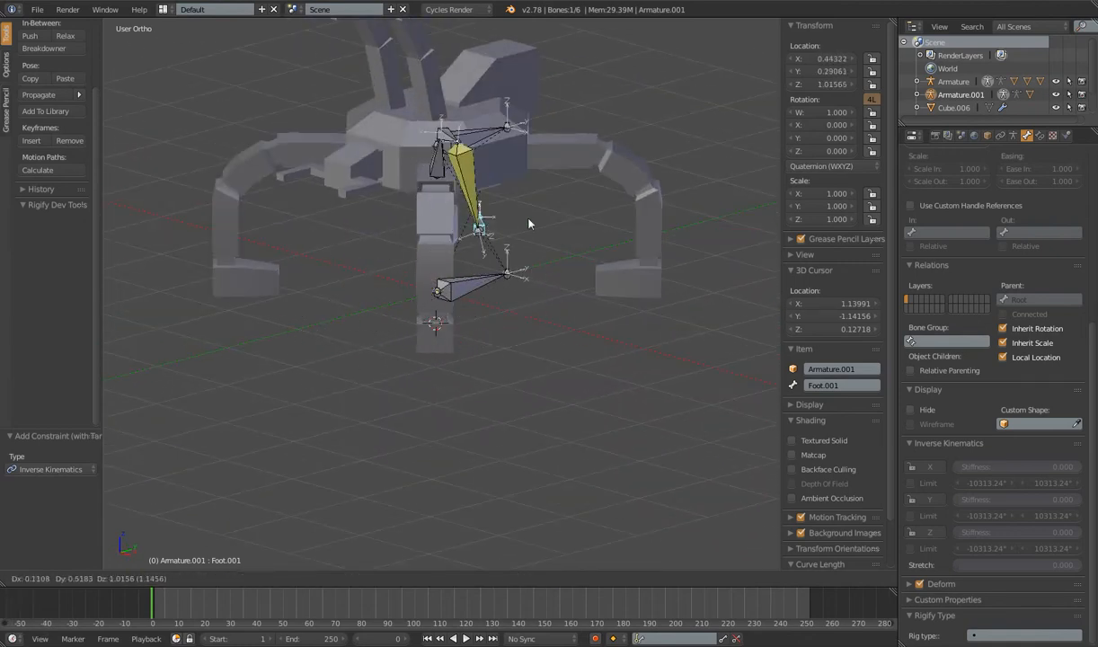
pyautogui.rightClick(490, 314)
pyautogui.moveTo(508, 321); pyautogui.dragTo(647, 387, button='middle')
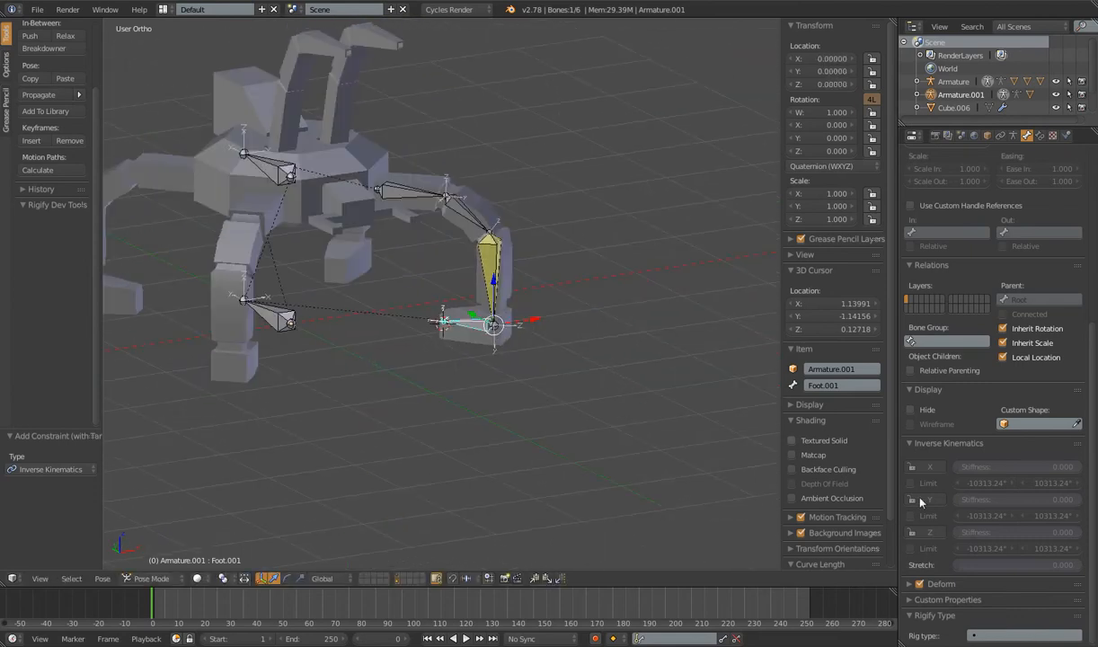
pyautogui.rightClick(492, 282)
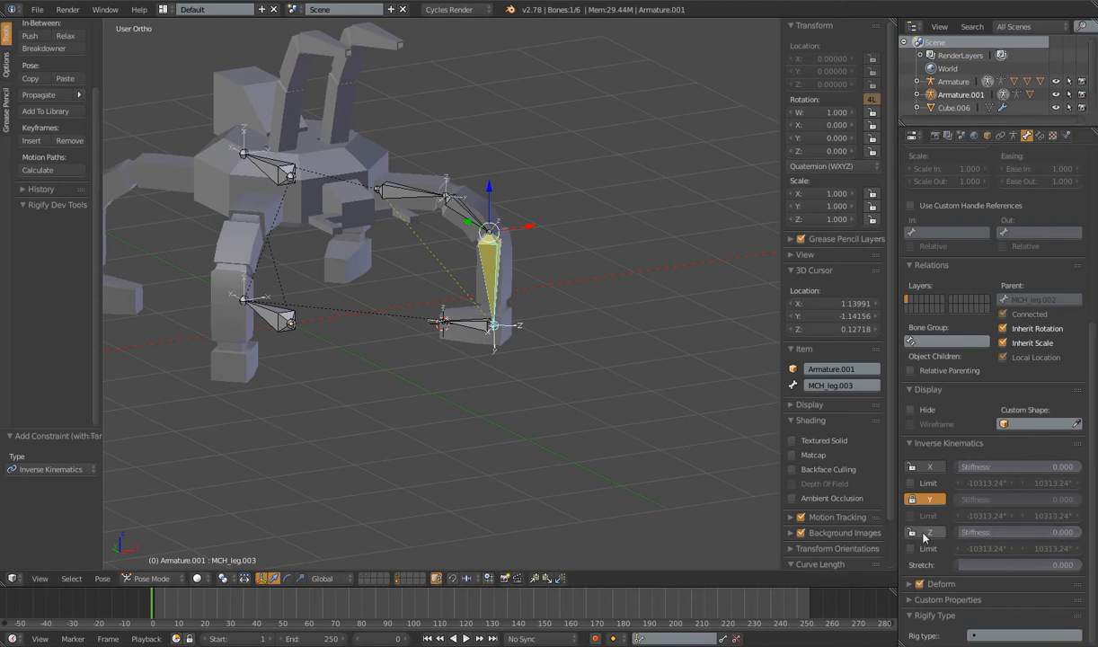
pyautogui.hotkey('ctrl', 'Tab')
pyautogui.rightClick(420, 209)
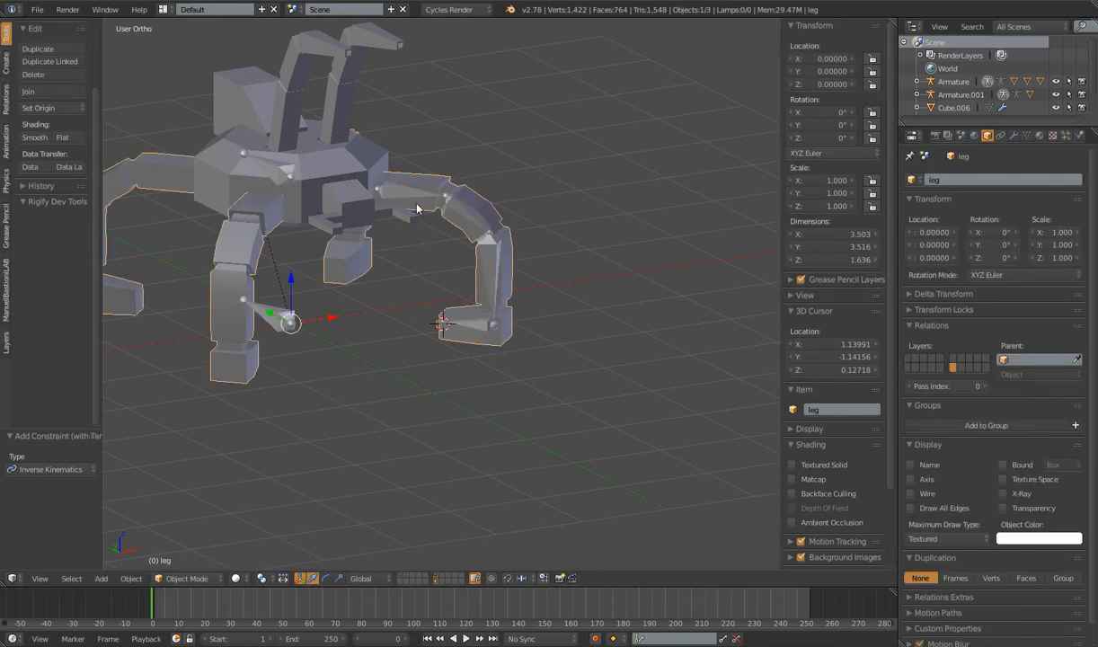
pyautogui.rightClick(416, 190)
pyautogui.rightClick(477, 336)
# Put the armature in edit mode and select all four bones of the leg, including the foot, from the top view.
pyautogui.scroll(-3, 479, 333)
pyautogui.moveTo(479, 333); pyautogui.dragTo(483, 368, button='middle')
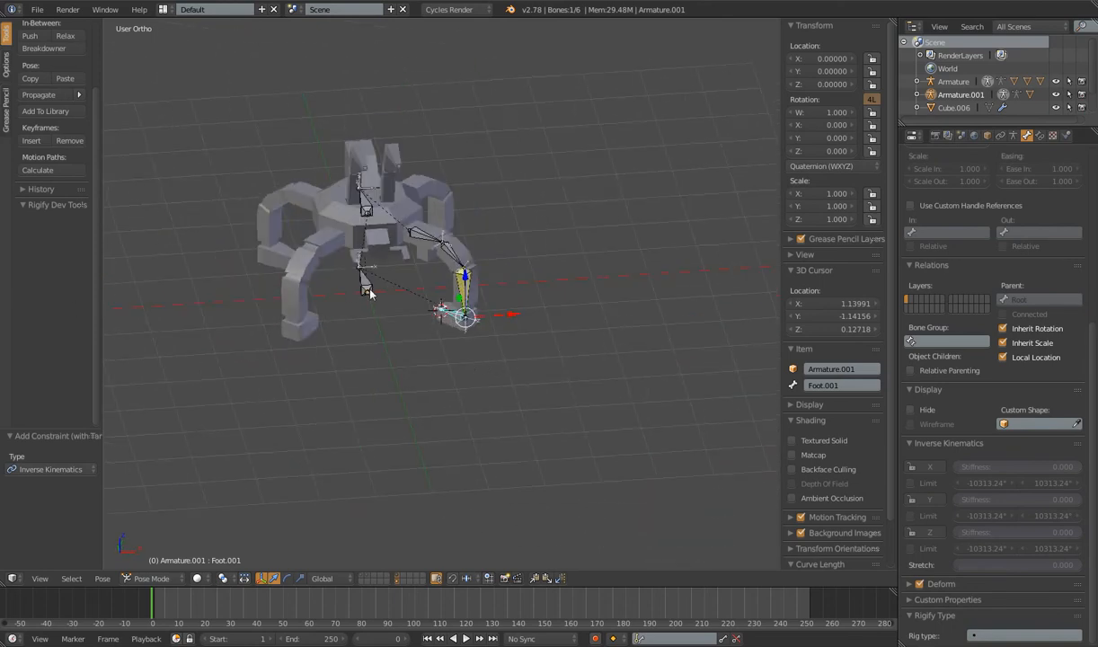
pyautogui.moveTo(369, 291); pyautogui.dragTo(380, 326, button='middle')
pyautogui.scroll(5, 391, 269)
pyautogui.rightClick(415, 196)
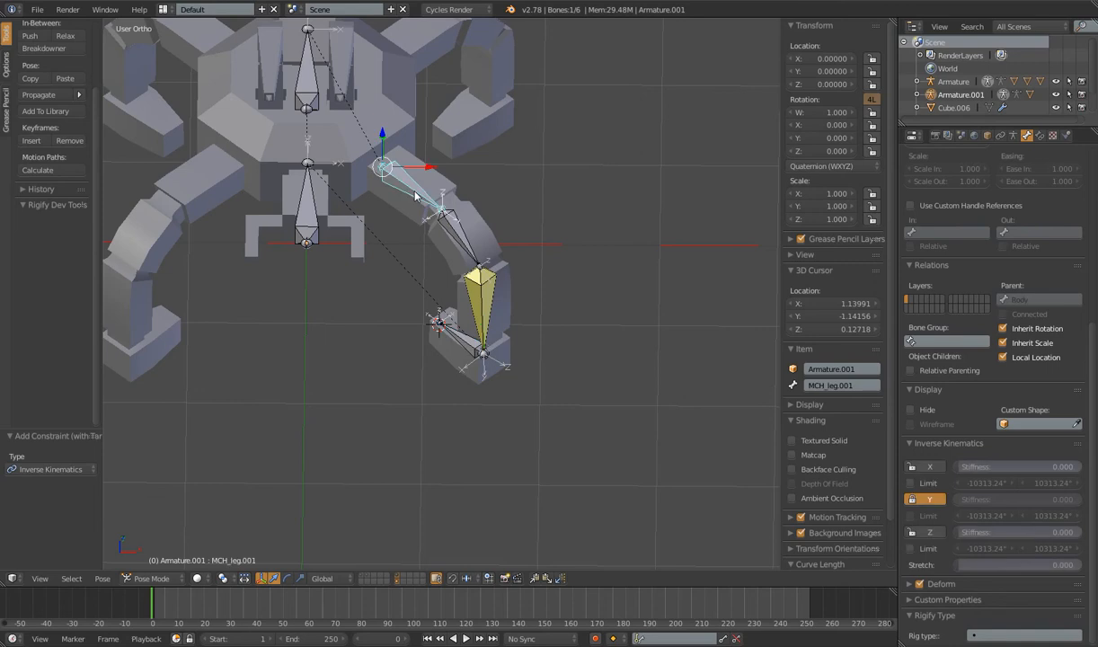
pyautogui.press('Tab')
pyautogui.press('KP_7')
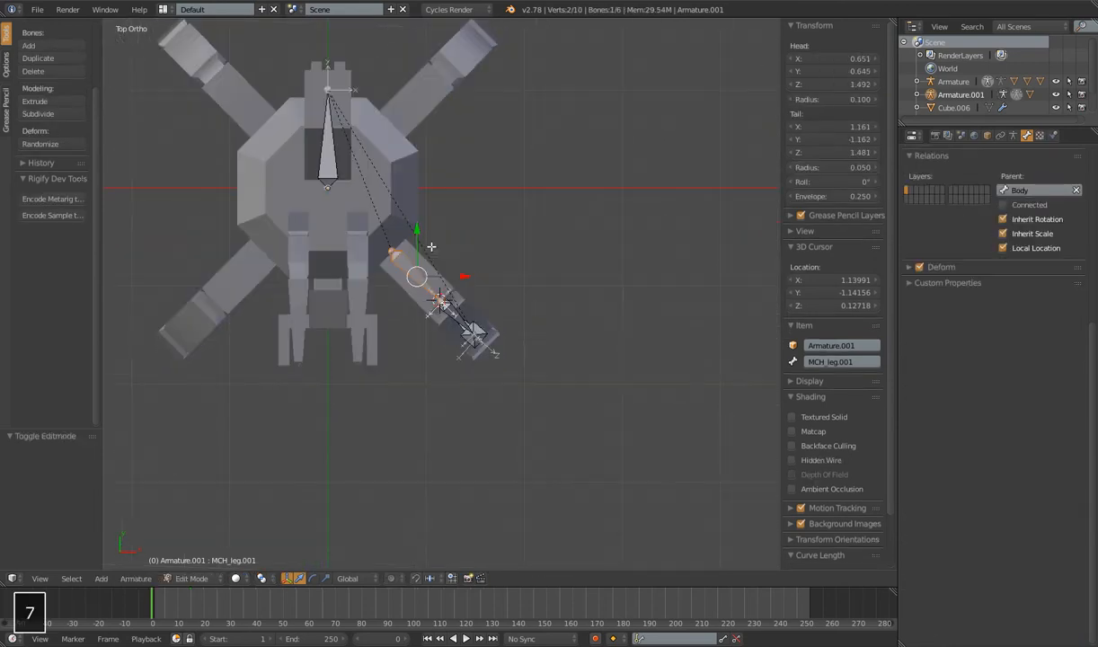
pyautogui.keyDown('shift'); pyautogui.rightClick(441, 299); pyautogui.keyUp('shift')
pyautogui.press('b')
pyautogui.moveTo(412, 281); pyautogui.dragTo(548, 396)
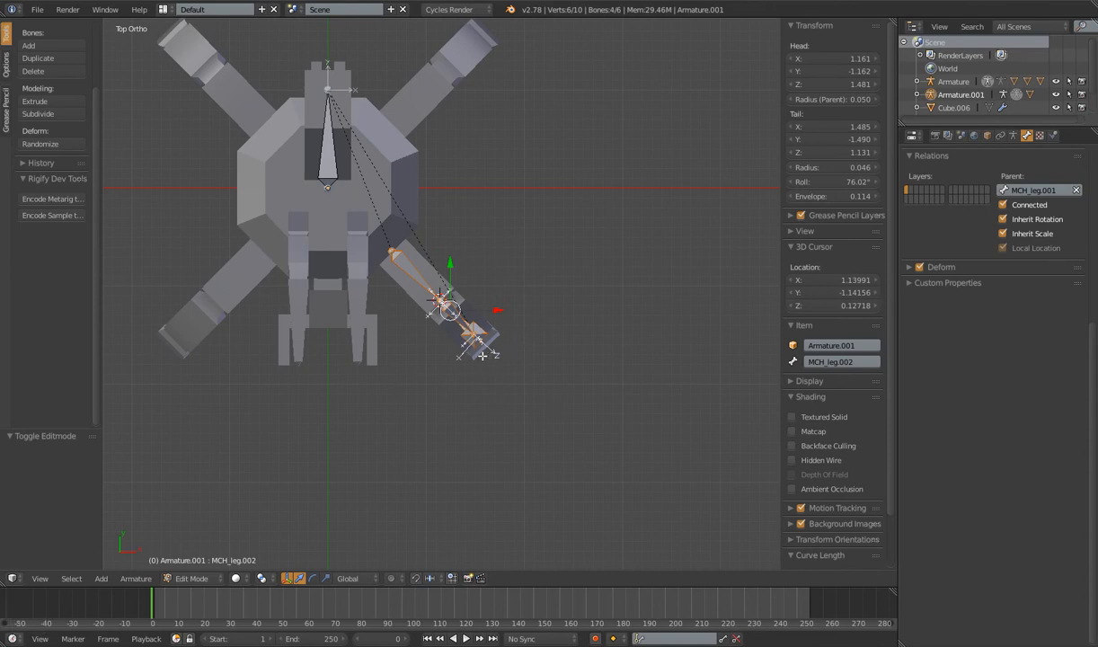
# Snap the 3D cursor to the scene center and duplicate the selected leg bones in place.
pyautogui.hotkey('shift', 's')
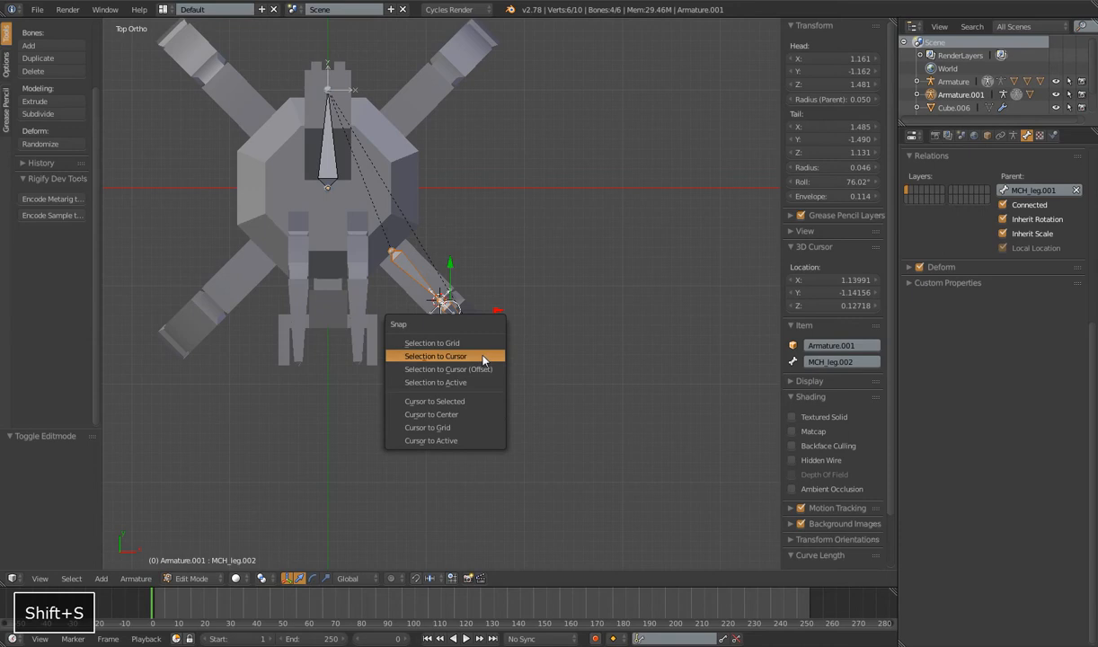
pyautogui.click(459, 412)
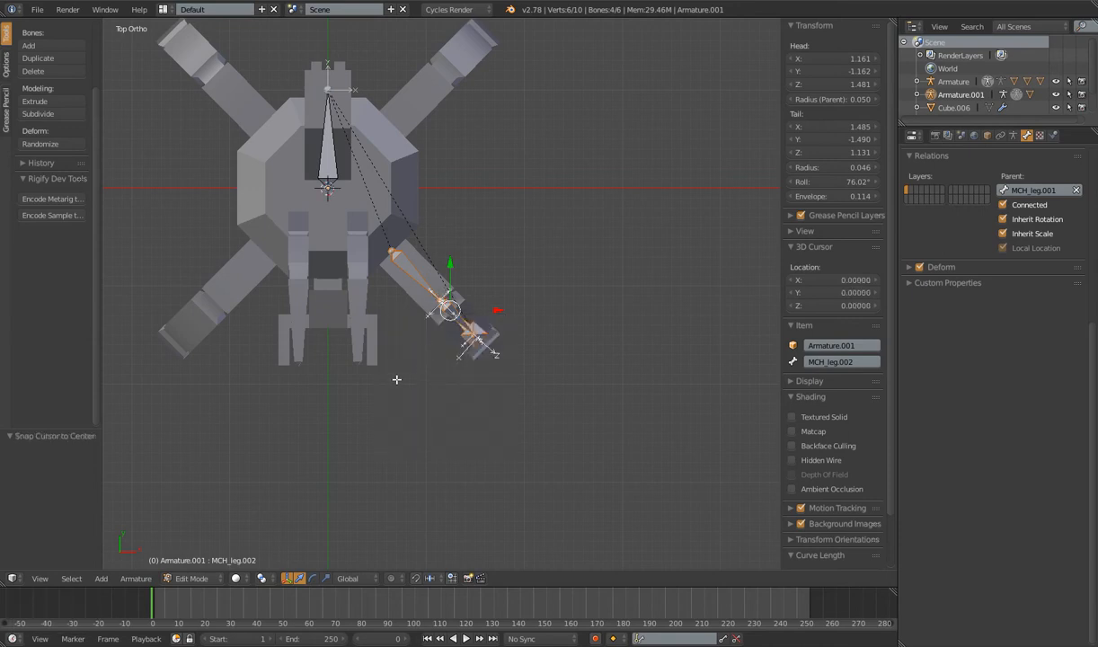
pyautogui.hotkey('shift', 'd')
pyautogui.rightClick(415, 284)
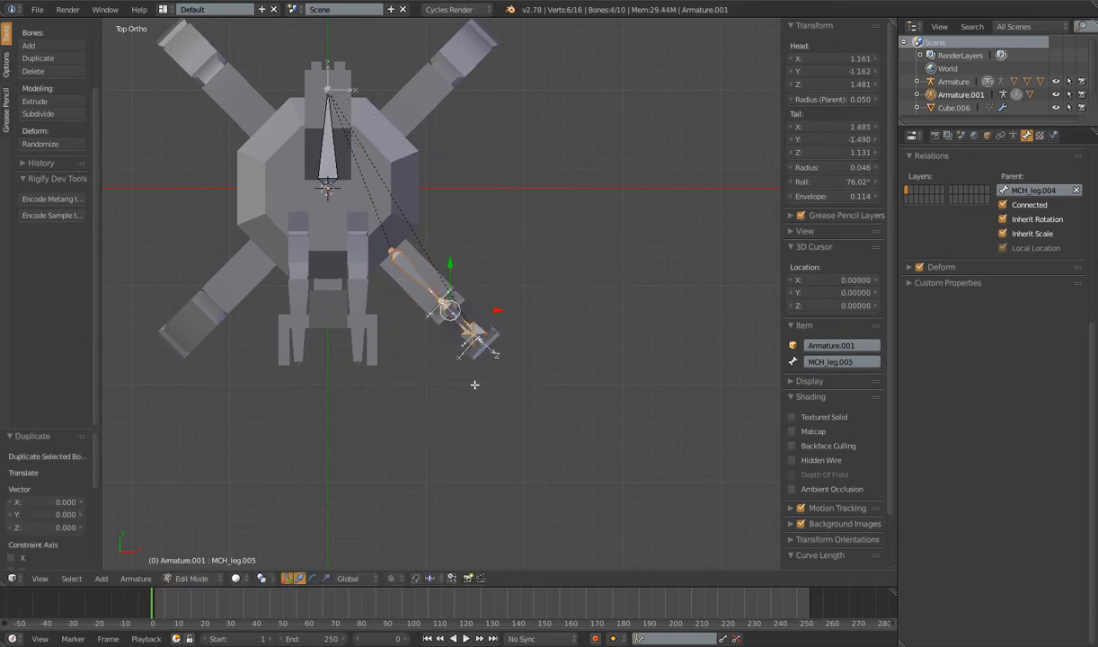
pyautogui.press('r')
pyautogui.press('z')
pyautogui.press('9')
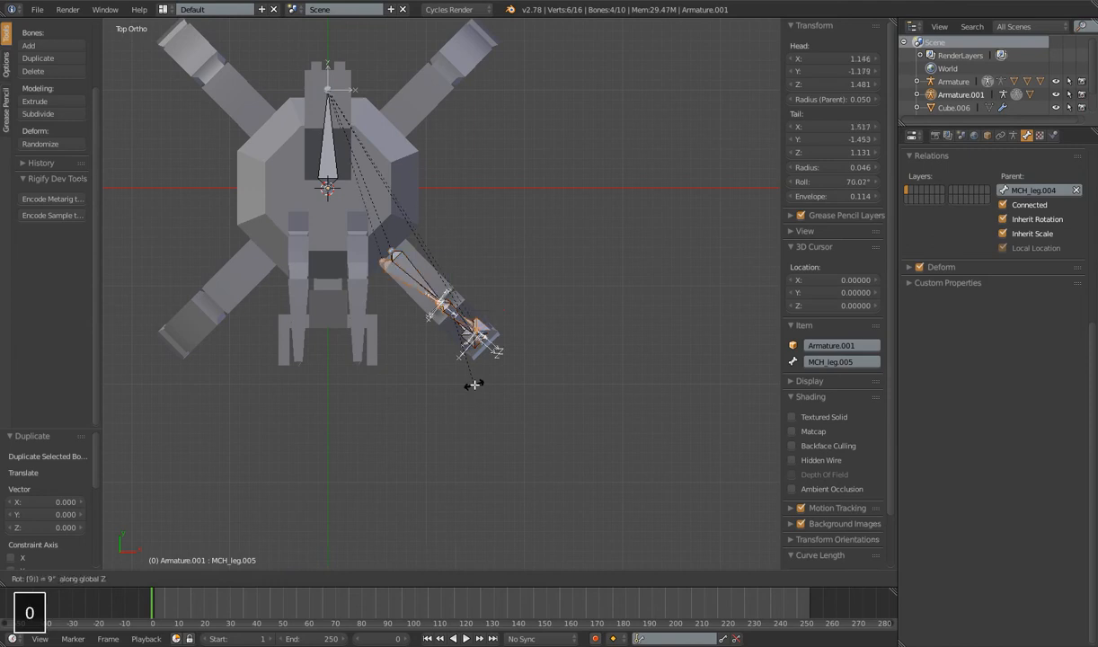
pyautogui.press('0')
pyautogui.press('Escape')
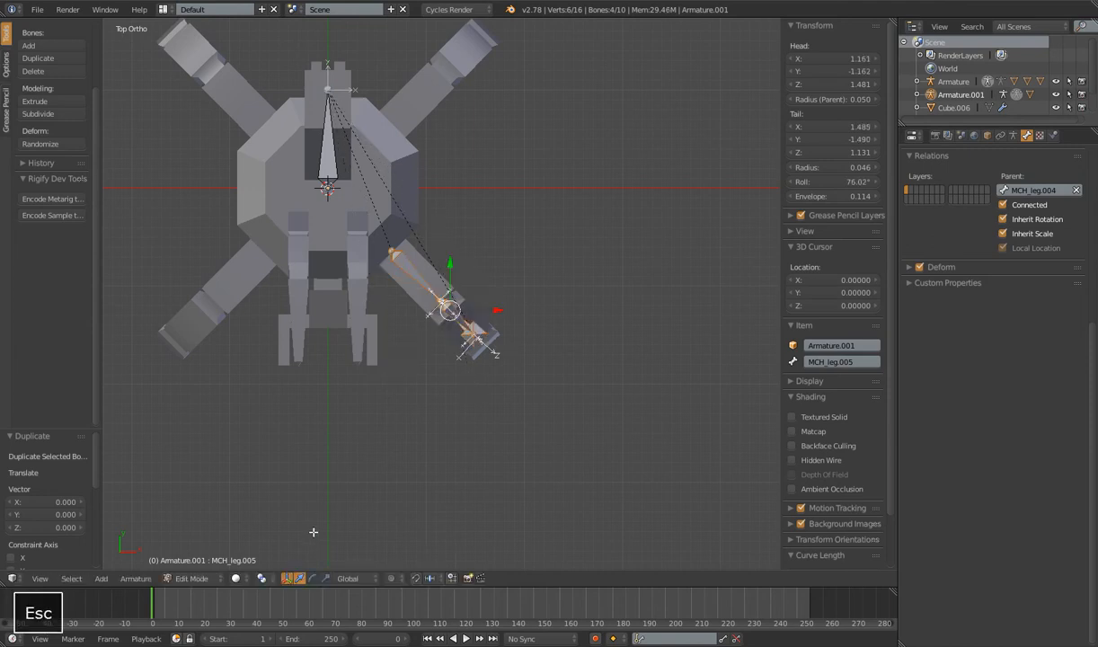
# Set the pivot point to the 3D cursor and rotate the duplicated leg bones 90° about the global Z axis.
pyautogui.click(262, 578)
pyautogui.click(287, 530)
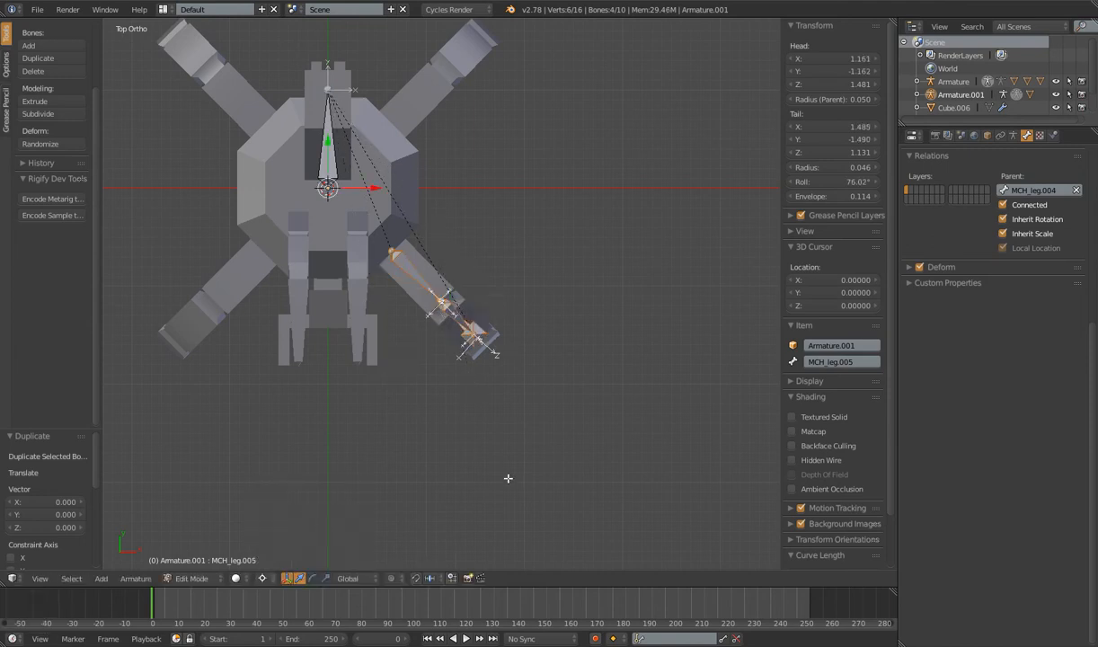
pyautogui.press('r')
pyautogui.press('z')
pyautogui.press('9')
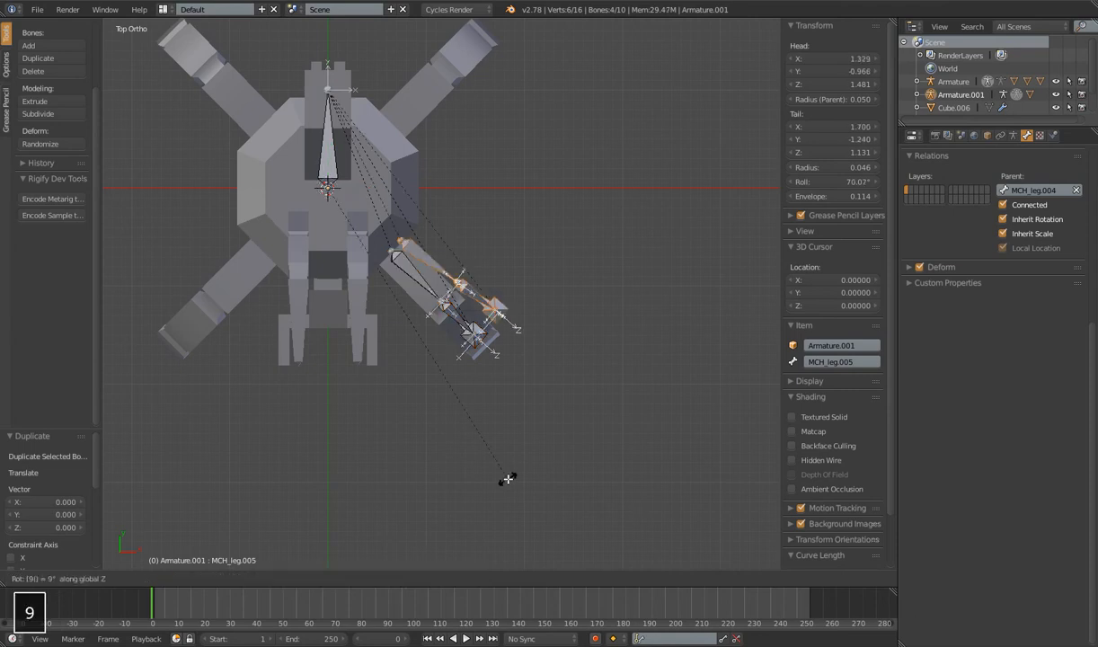
pyautogui.press('0')
pyautogui.press('Return')
# Recalculate the bone rolls in the duplicated leg using the Active Bone option, starting with MCH_leg.005 matched to MCH_leg.004.
pyautogui.moveTo(600, 226); pyautogui.dragTo(459, 315, button='middle')
pyautogui.scroll(3, 459, 315)
pyautogui.rightClick(380, 250)
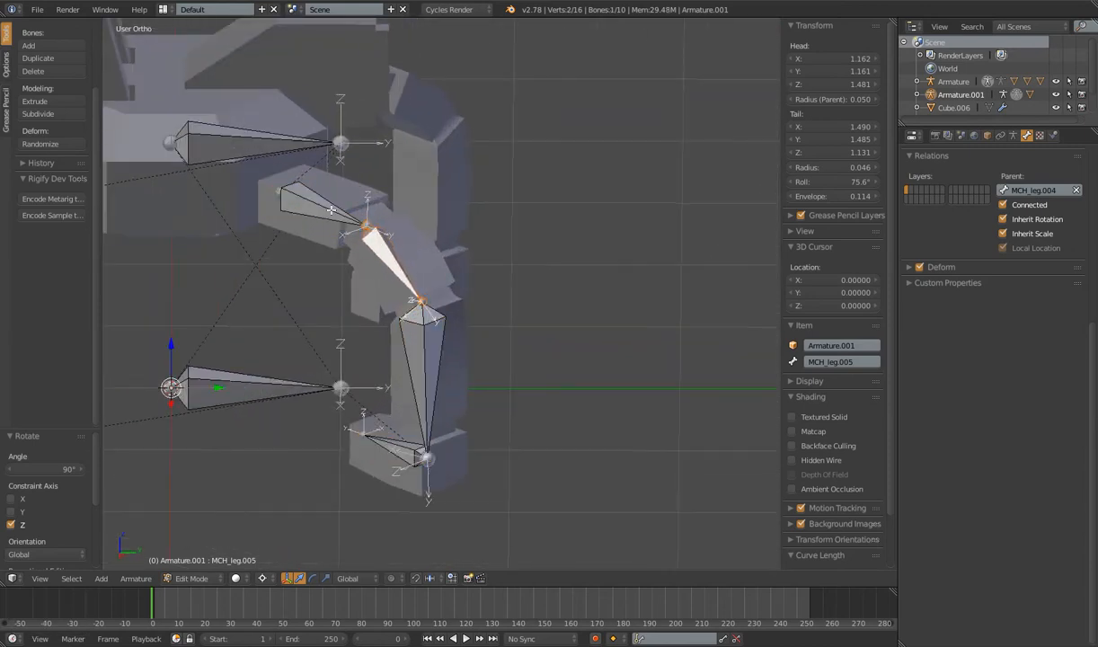
pyautogui.keyDown('shift'); pyautogui.rightClick(329, 209); pyautogui.keyUp('shift')
pyautogui.hotkey('ctrl', 'n')
pyautogui.click(326, 209)
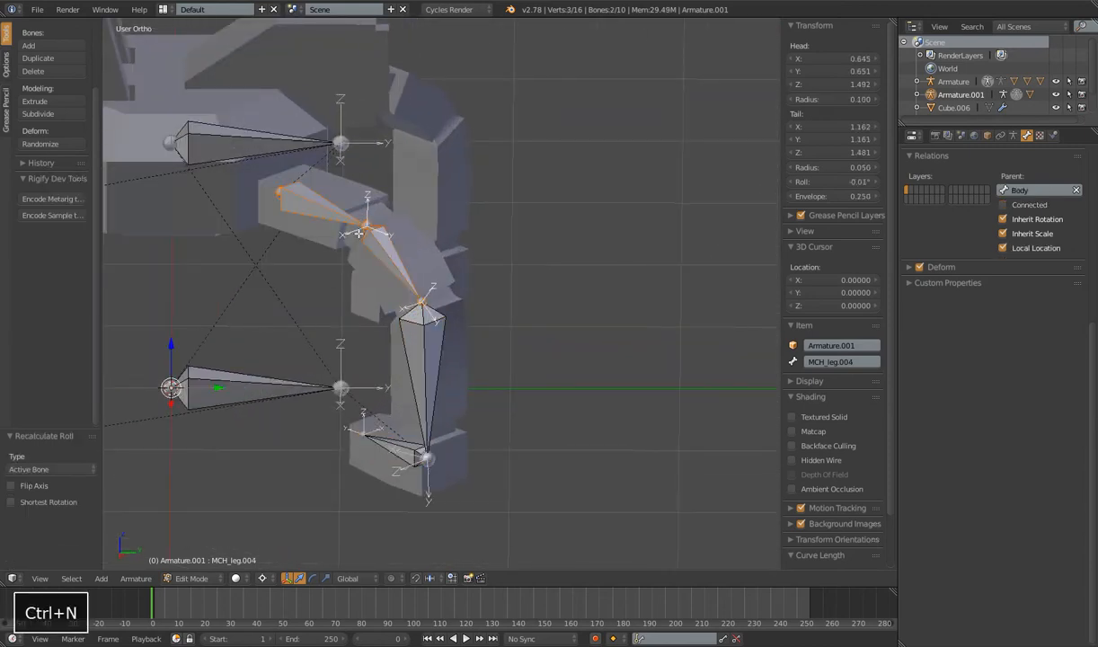
pyautogui.rightClick(394, 275)
pyautogui.hotkey('ctrl', 'n')
pyautogui.click(376, 261)
# Return to pose mode and test the duplicated leg's IK by moving the Foot.002 bone, cancelling the movement.
pyautogui.scroll(-4, 453, 364)
pyautogui.moveTo(376, 261); pyautogui.dragTo(483, 338, button='middle')
pyautogui.press('Tab')
pyautogui.rightClick(460, 352)
pyautogui.press('g')
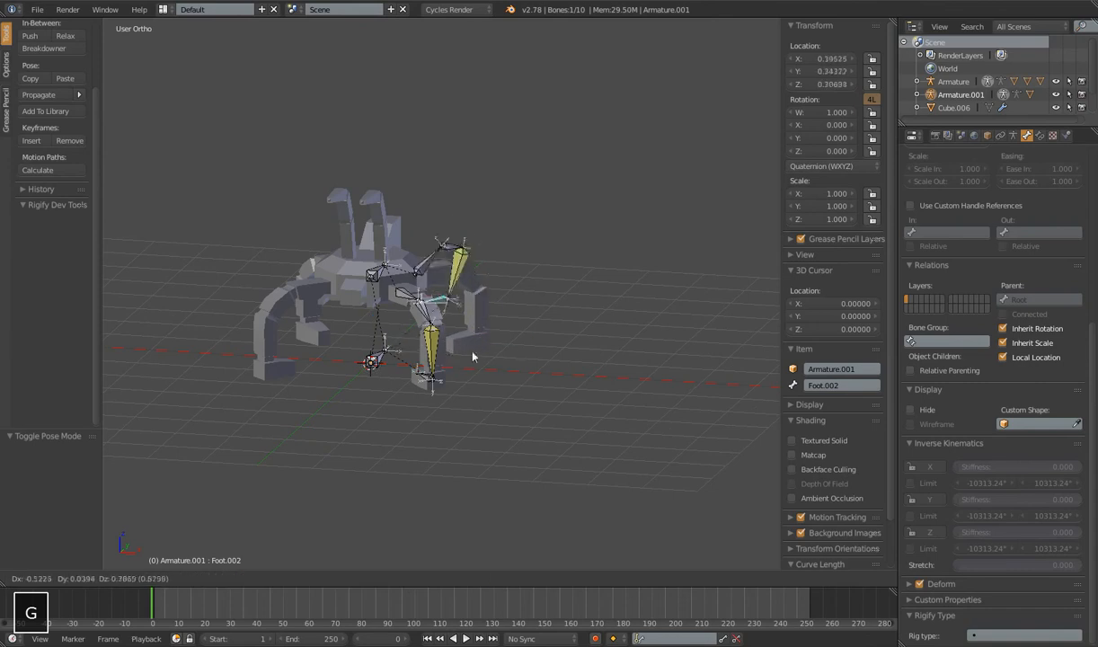
pyautogui.rightClick(474, 355)
# Rename the original leg's foot bone, Foot.001, as Front Foot.
pyautogui.rightClick(424, 375)
pyautogui.keyDown('shift'); pyautogui.moveTo(593, 399); pyautogui.dragTo(538, 392, button='middle'); pyautogui.keyUp('shift')
pyautogui.scroll(5, 517, 344)
pyautogui.click(853, 384)
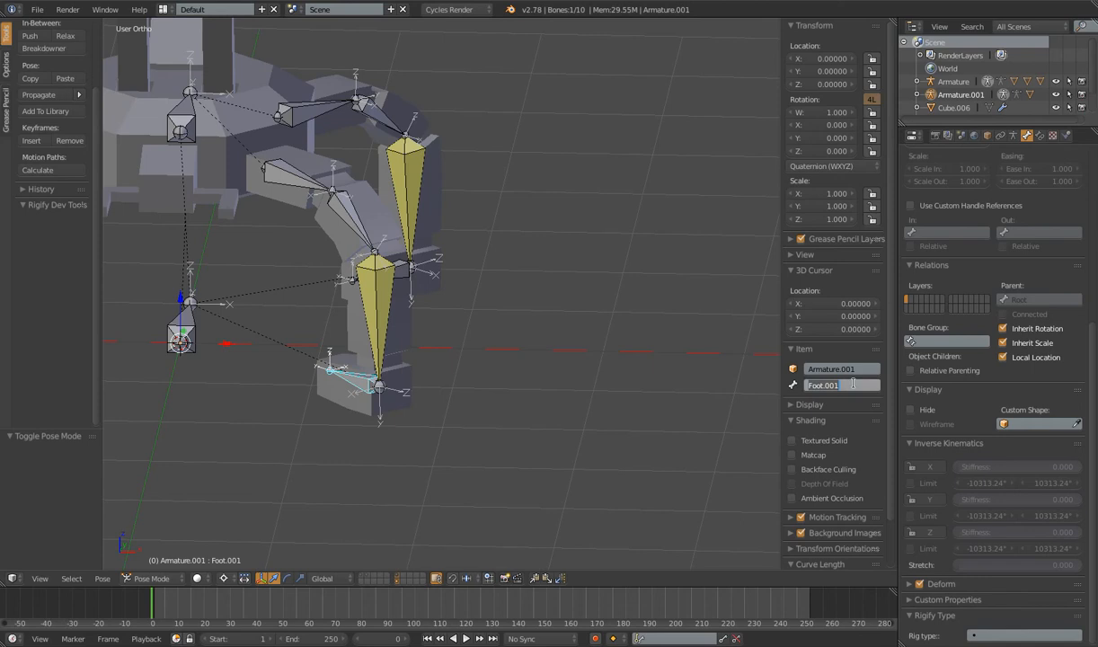
pyautogui.write('Front Foot')
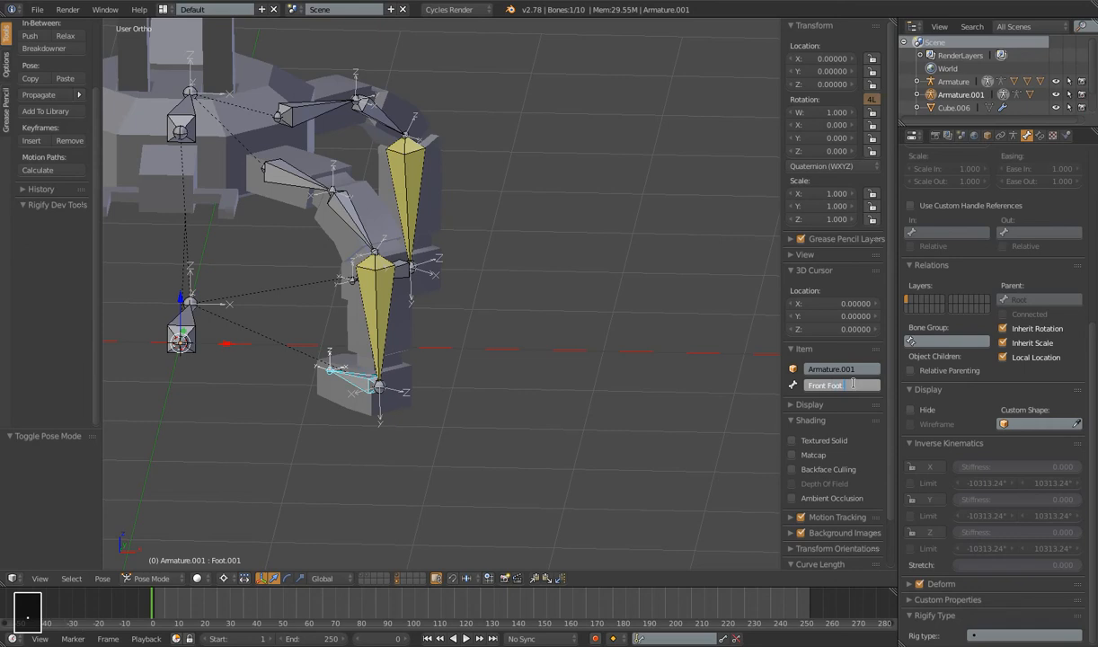
pyautogui.press('BackSpace')
pyautogui.press('Return')
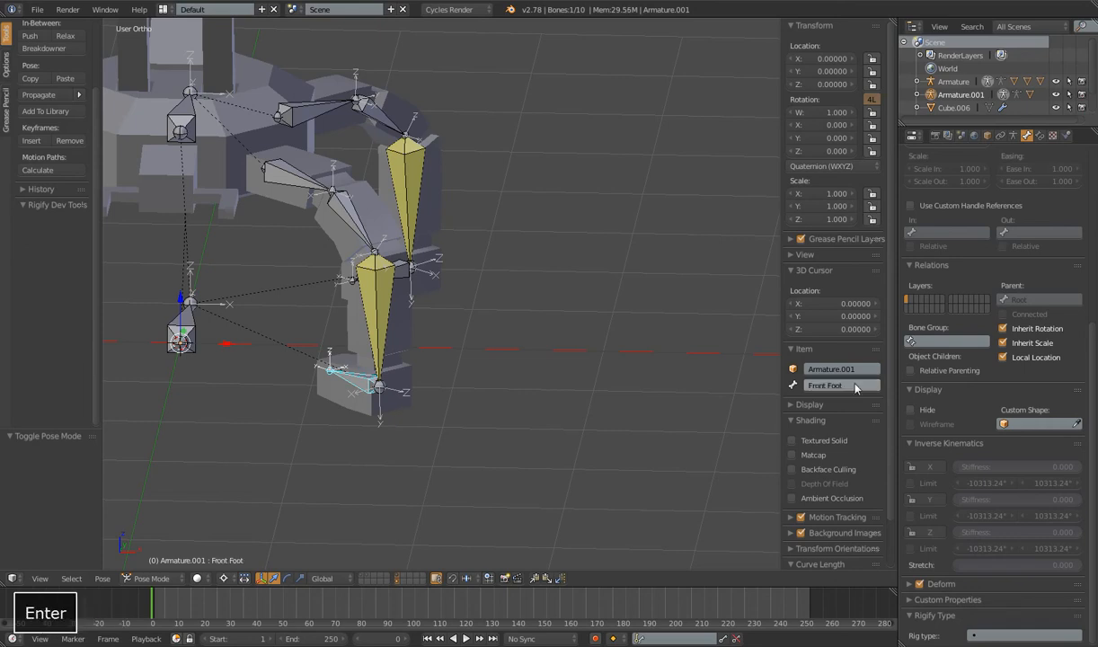
# Rename the duplicated leg's foot bone, Foot.002, as Rear Foot.
pyautogui.rightClick(401, 277)
pyautogui.click(845, 384)
pyautogui.write('Rear Foot')
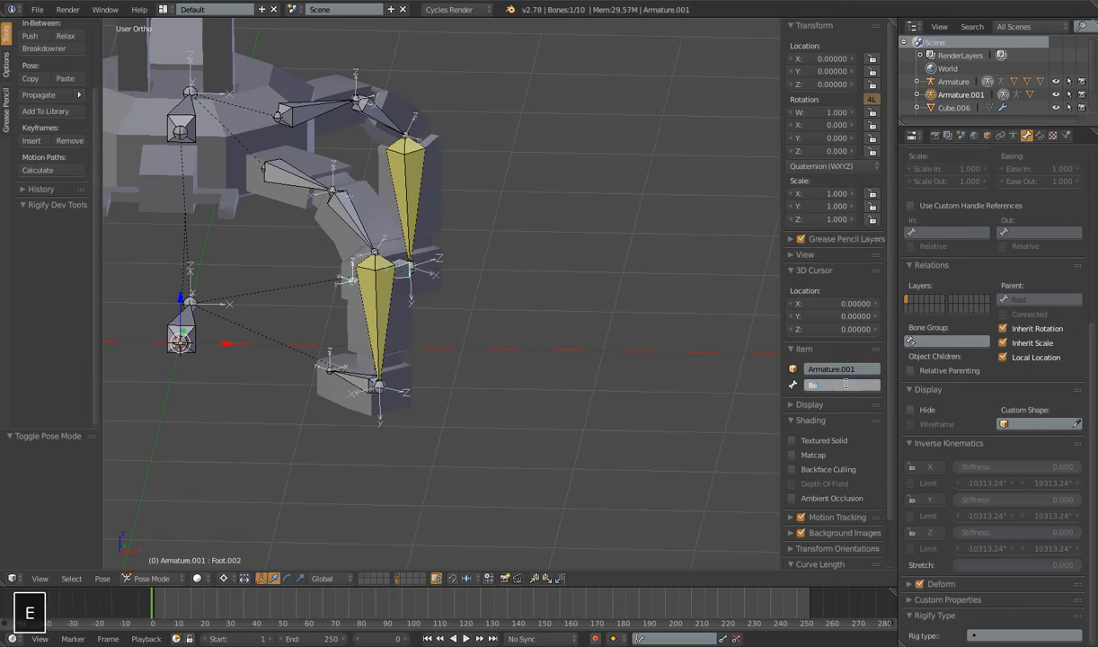
pyautogui.press('Return')
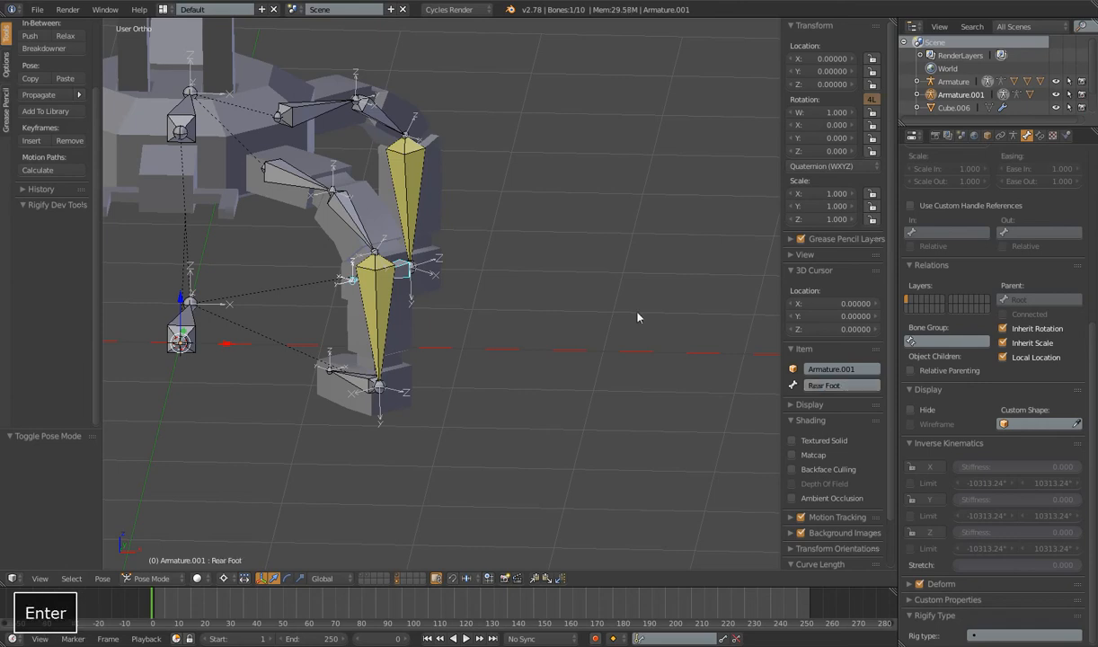
# Examine the names and IK axis locks of the three front leg bones and the rear leg's first bone.
pyautogui.scroll(-5, 490, 335)
pyautogui.moveTo(490, 334); pyautogui.dragTo(466, 362, button='middle')
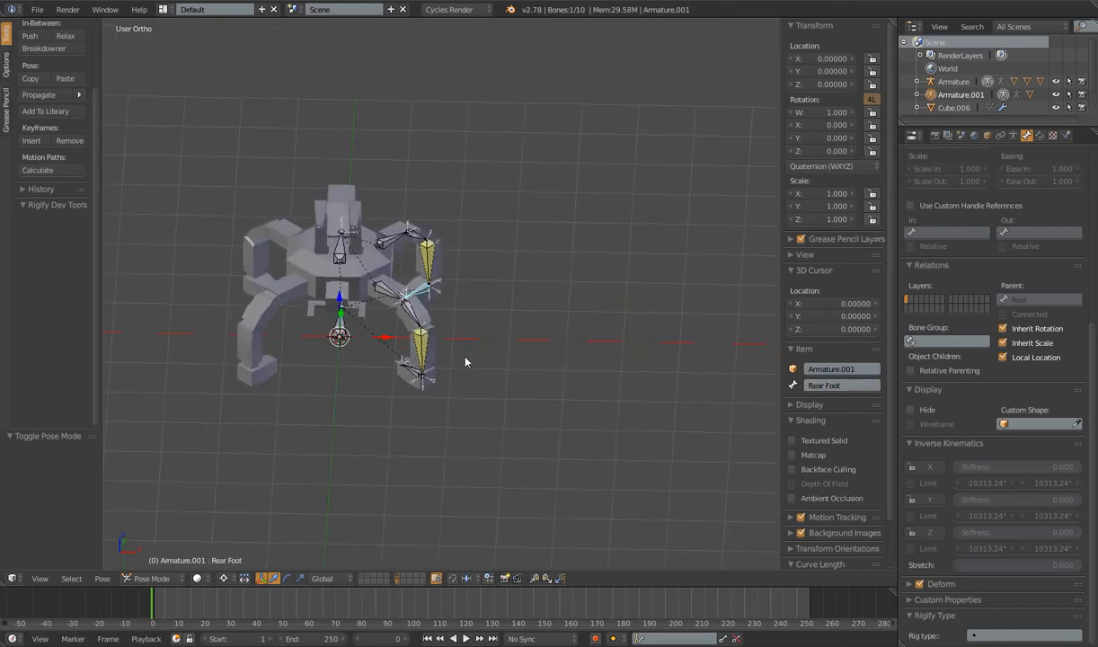
pyautogui.moveTo(404, 267); pyautogui.dragTo(476, 318, button='middle')
pyautogui.press('KP_7')
pyautogui.scroll(3, 476, 318)
pyautogui.keyDown('shift'); pyautogui.moveTo(474, 215); pyautogui.dragTo(484, 350, button='middle'); pyautogui.keyUp('shift')
pyautogui.scroll(2, 483, 349)
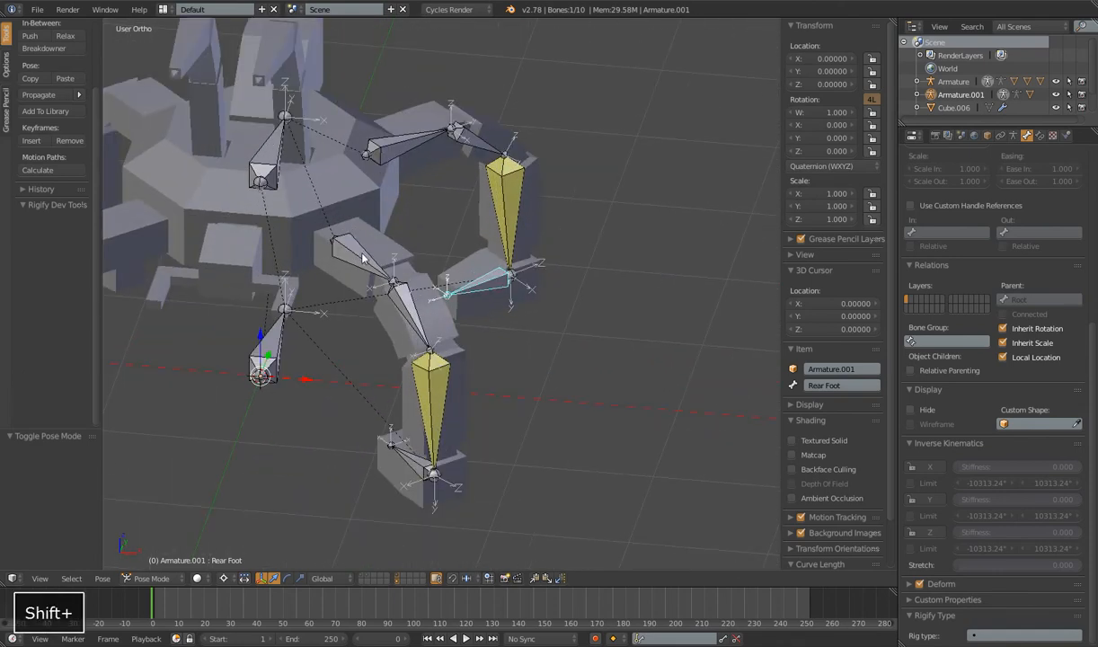
pyautogui.rightClick(348, 248)
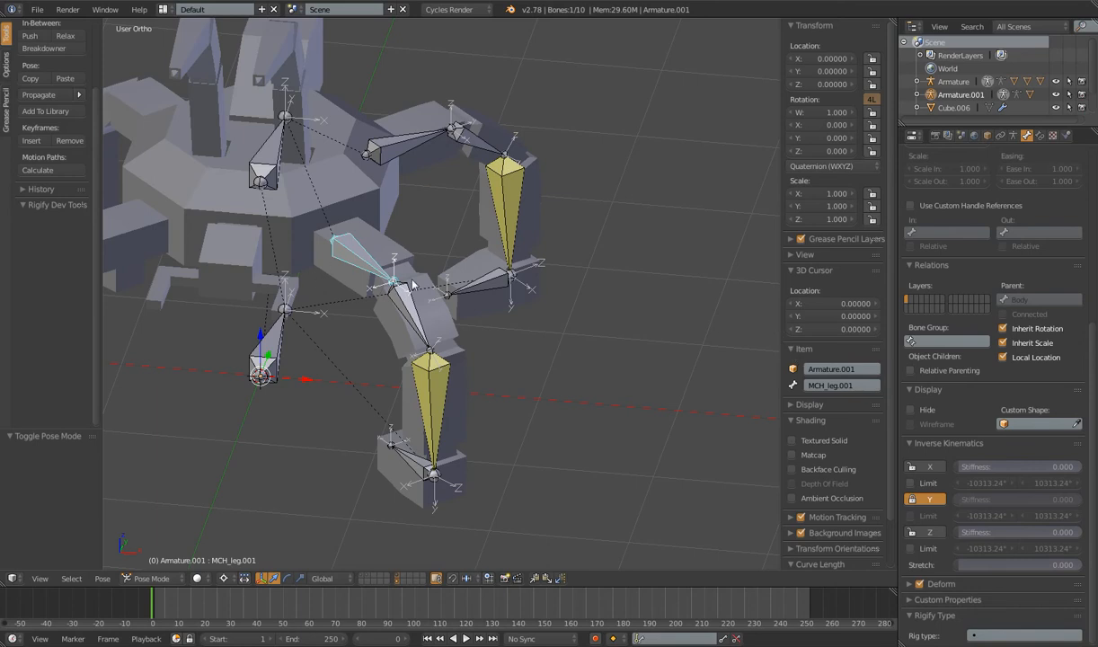
pyautogui.rightClick(411, 314)
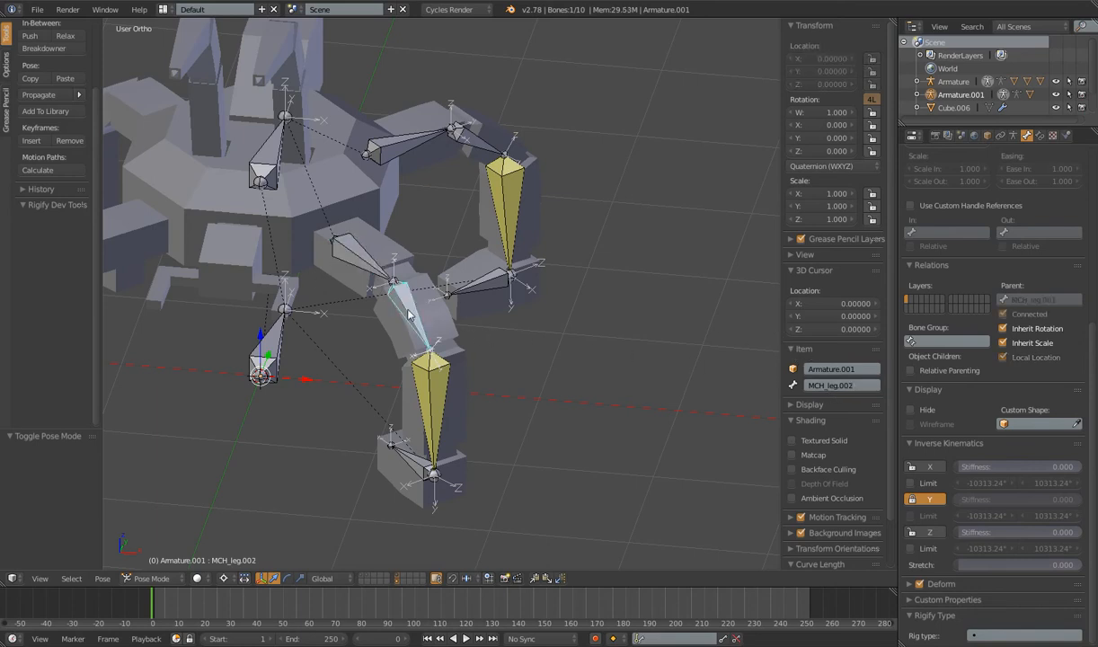
pyautogui.rightClick(436, 402)
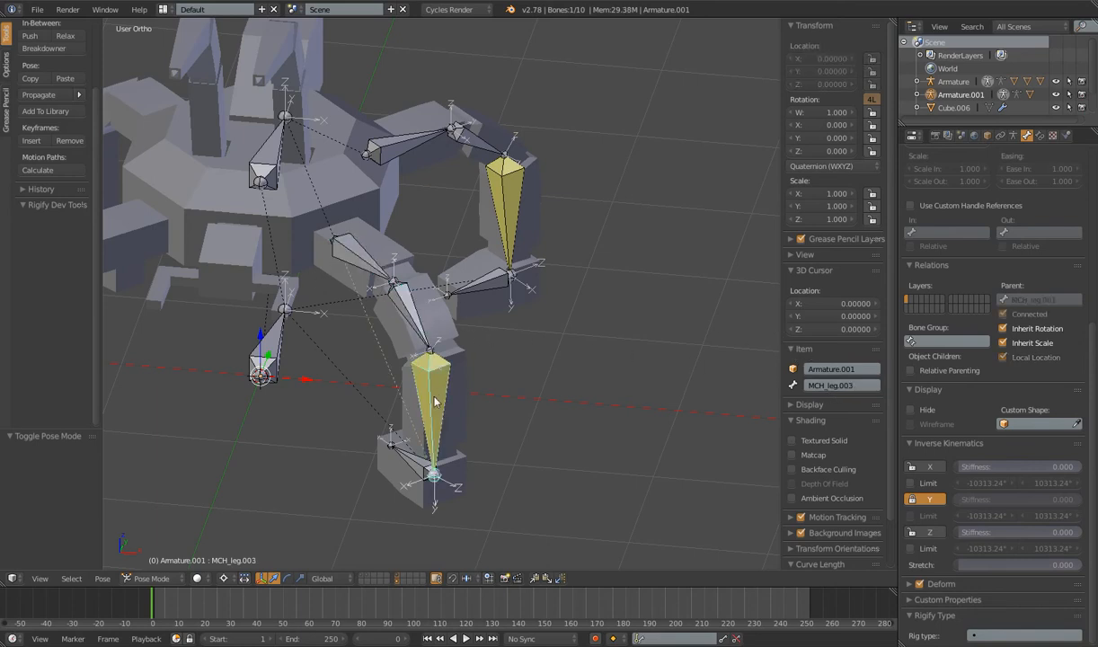
pyautogui.rightClick(410, 144)
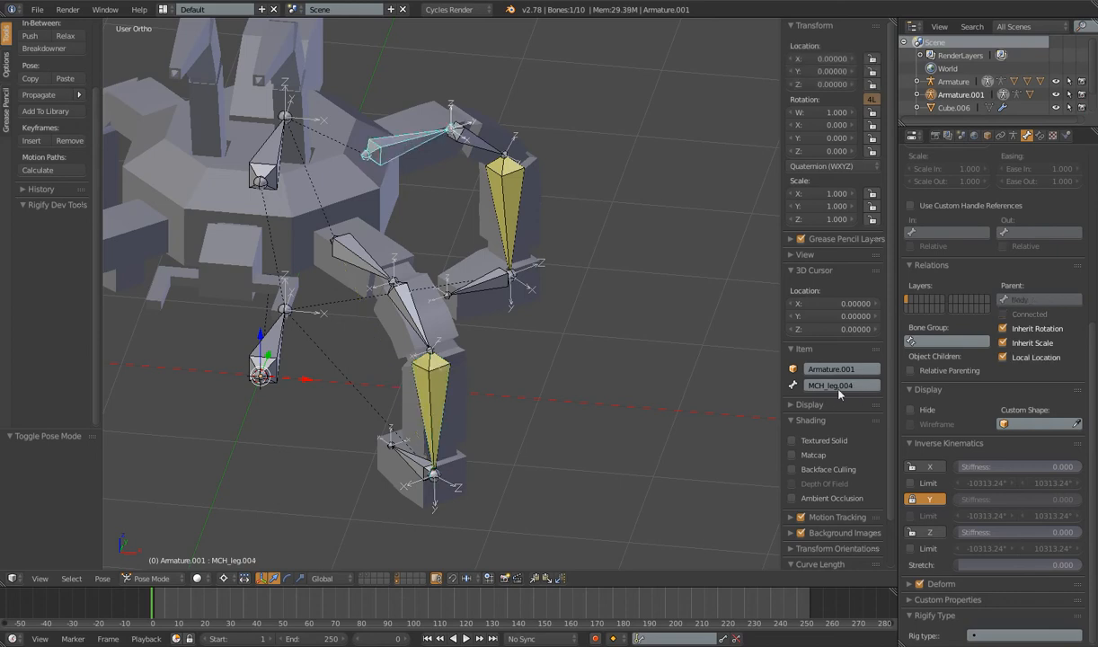
# Check the names of the rear leg's second bone and of the rear and front foot bones.
pyautogui.rightClick(475, 144)
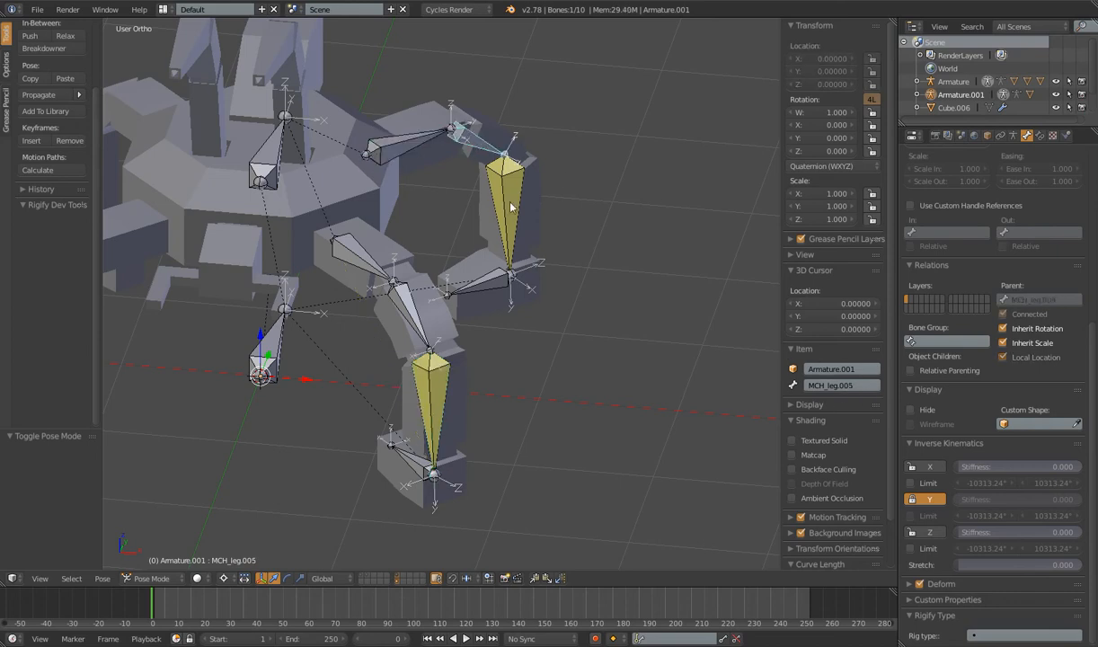
pyautogui.rightClick(454, 272)
pyautogui.rightClick(395, 447)
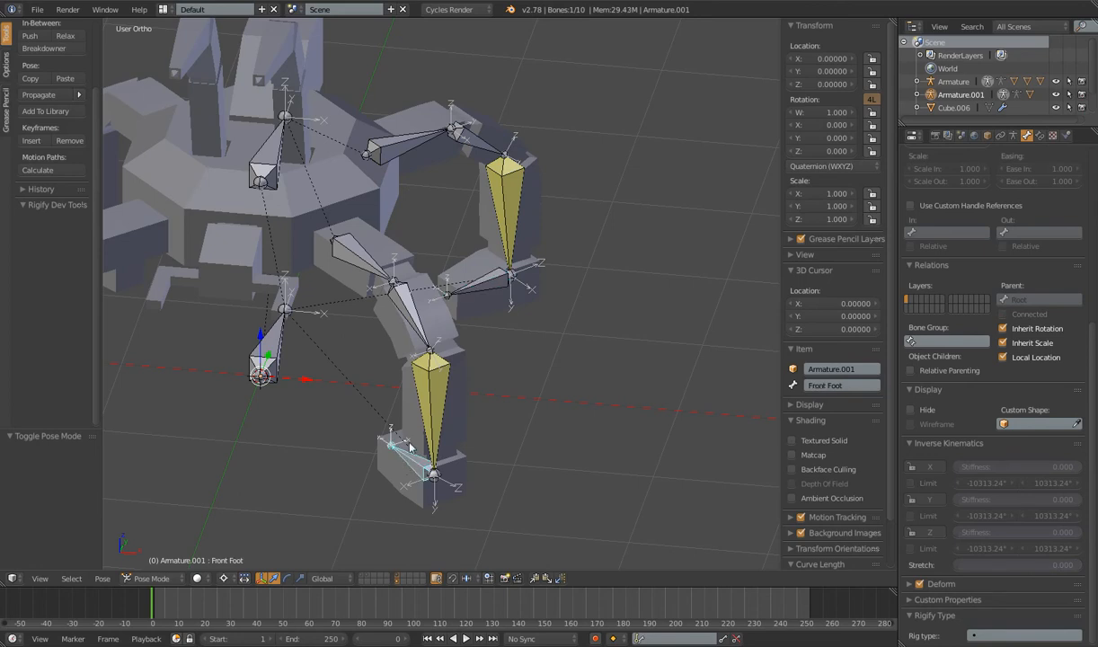
# In edit mode, select all bones of the front and rear legs and apply AutoName Left/Right.
pyautogui.scroll(-4, 486, 306)
pyautogui.moveTo(498, 361); pyautogui.dragTo(491, 423, button='middle')
pyautogui.keyDown('shift'); pyautogui.moveTo(491, 405); pyautogui.dragTo(489, 256, button='middle'); pyautogui.keyUp('shift')
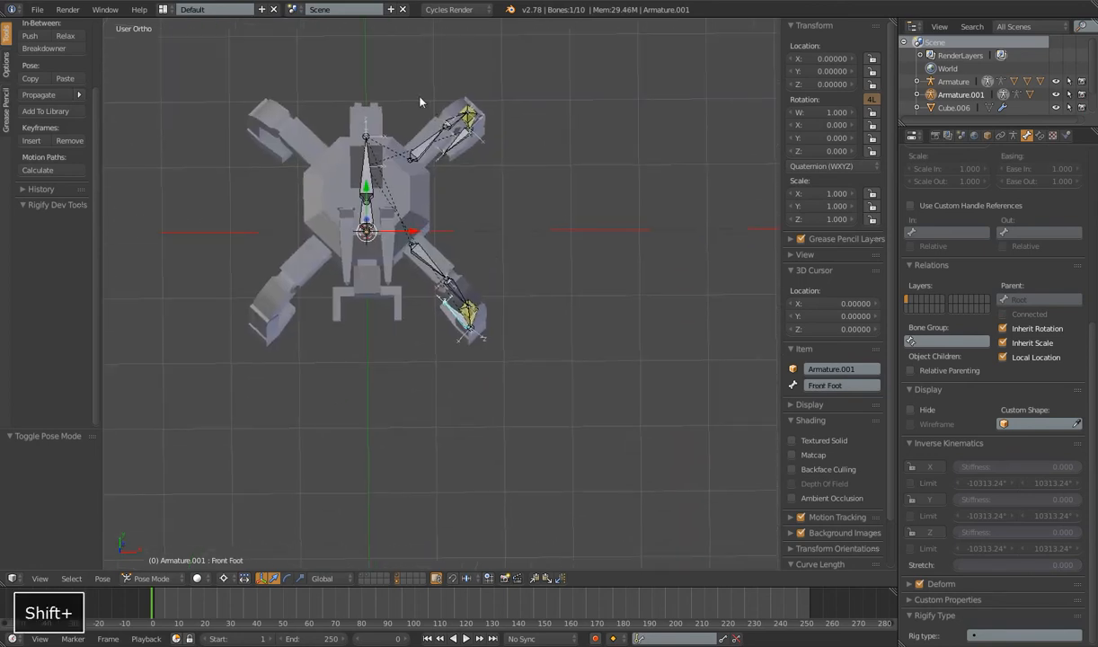
pyautogui.press('Tab')
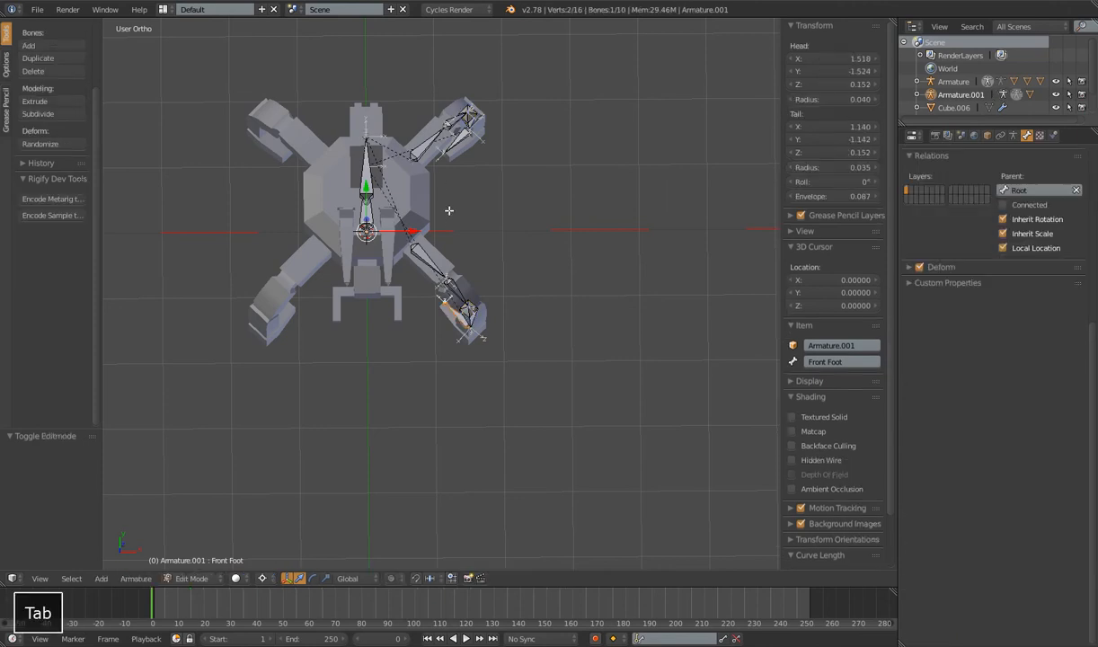
pyautogui.press('b')
pyautogui.moveTo(398, 222); pyautogui.dragTo(500, 329)
pyautogui.press('b')
pyautogui.moveTo(395, 89); pyautogui.dragTo(512, 194)
pyautogui.moveTo(513, 177); pyautogui.dragTo(518, 149, button='middle')
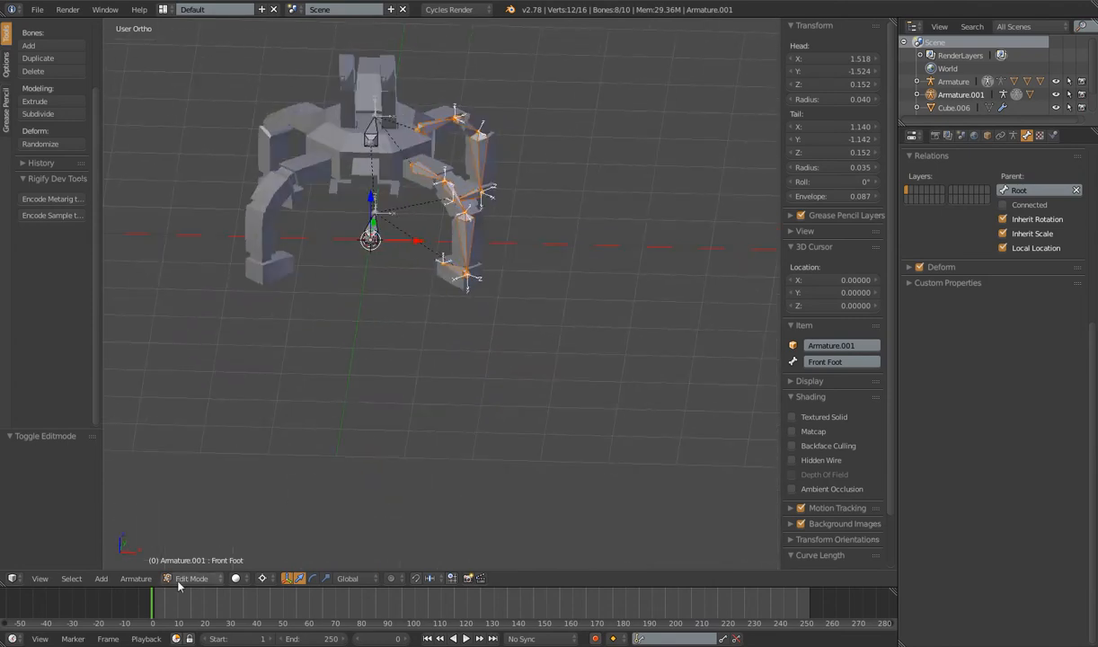
pyautogui.click(149, 579)
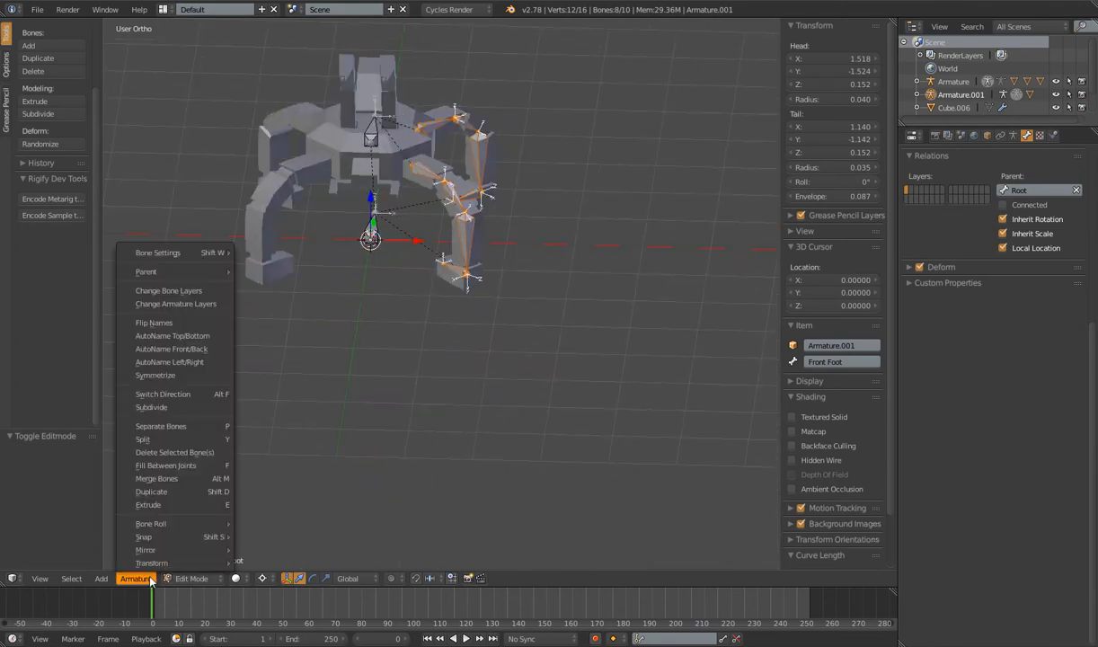
pyautogui.click(167, 361)
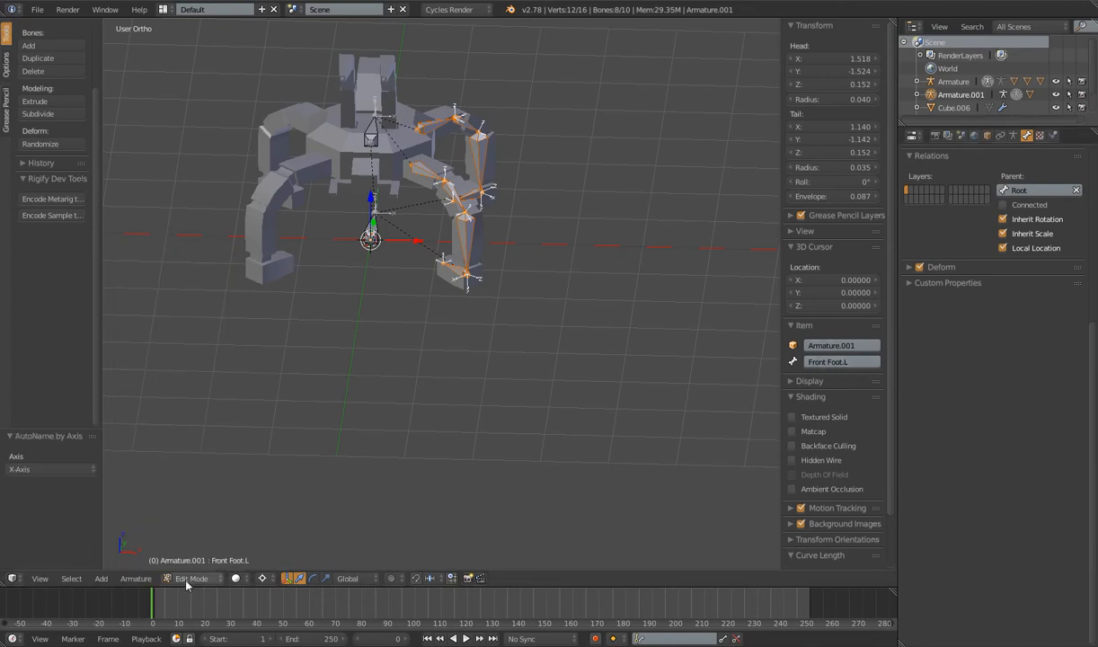
# Symmetrize the selected leg bones to the opposite side of the robot and return to pose mode.
pyautogui.click(136, 579)
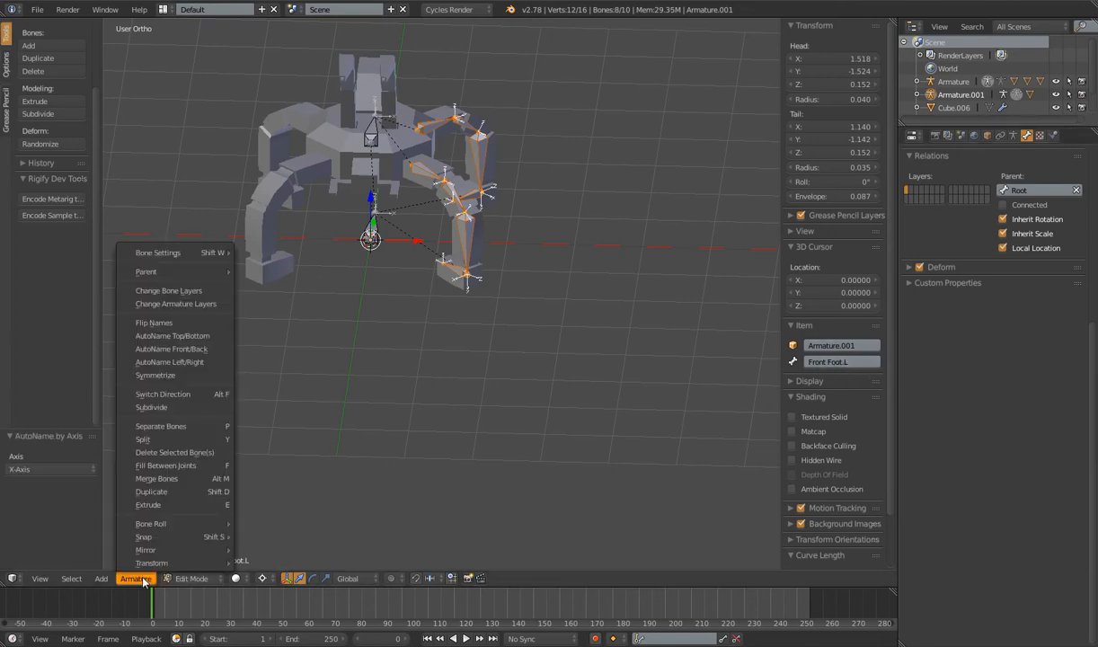
pyautogui.click(164, 376)
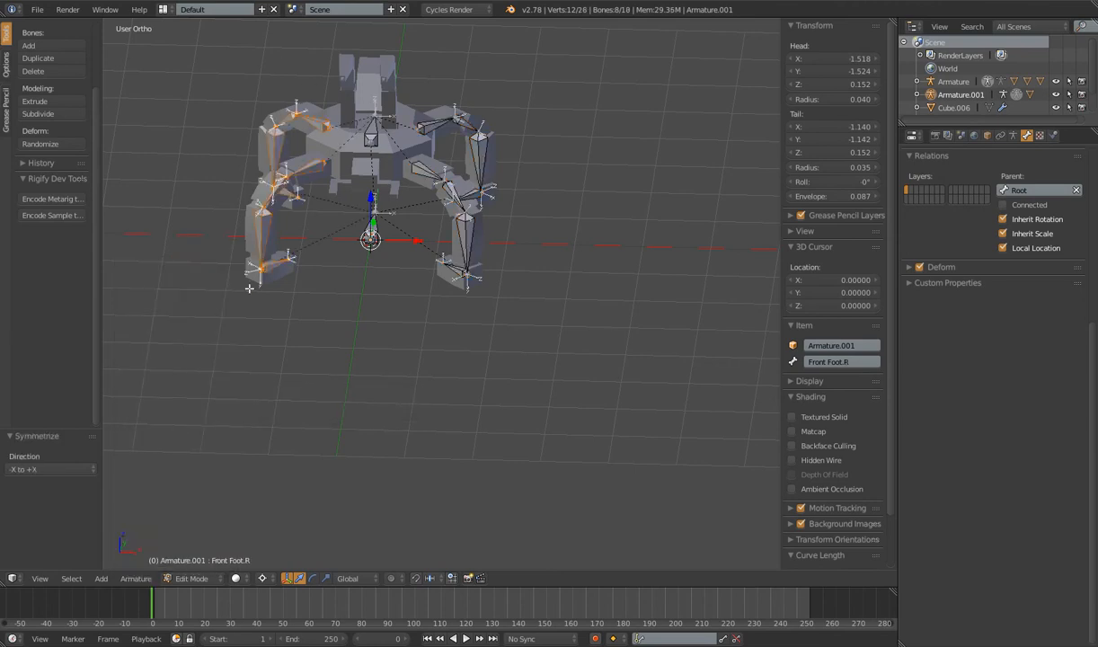
pyautogui.rightClick(311, 127)
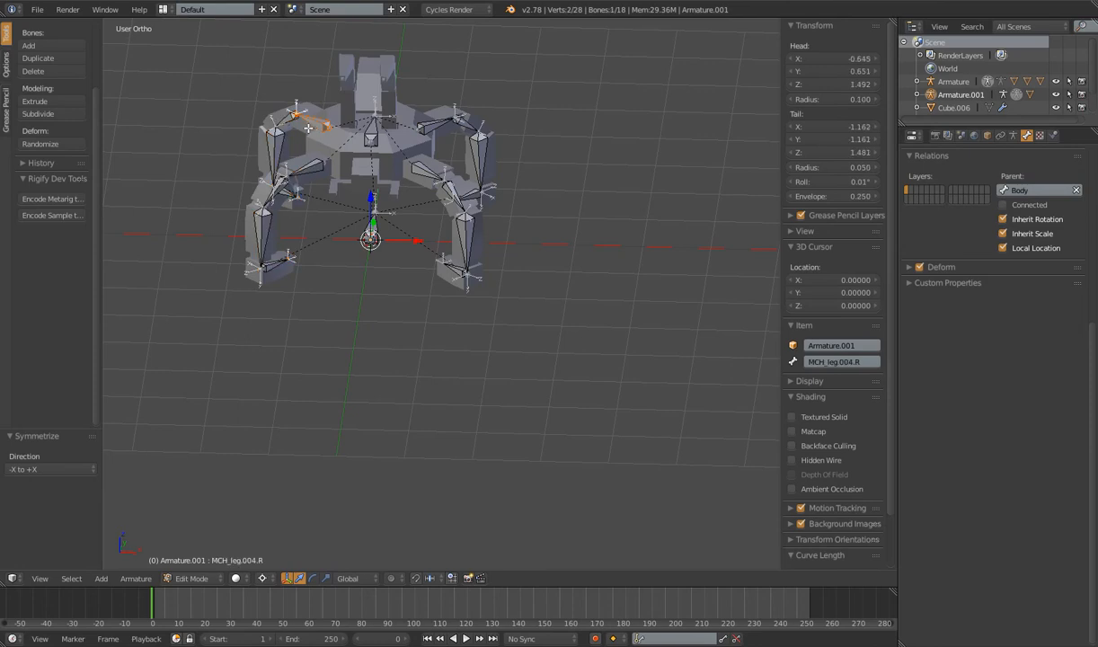
pyautogui.press('Tab')
# Compare the bone names and IK locks of the mirrored legs and feet with those of the original side.
pyautogui.moveTo(324, 133); pyautogui.dragTo(311, 165, button='middle')
pyautogui.rightClick(309, 169)
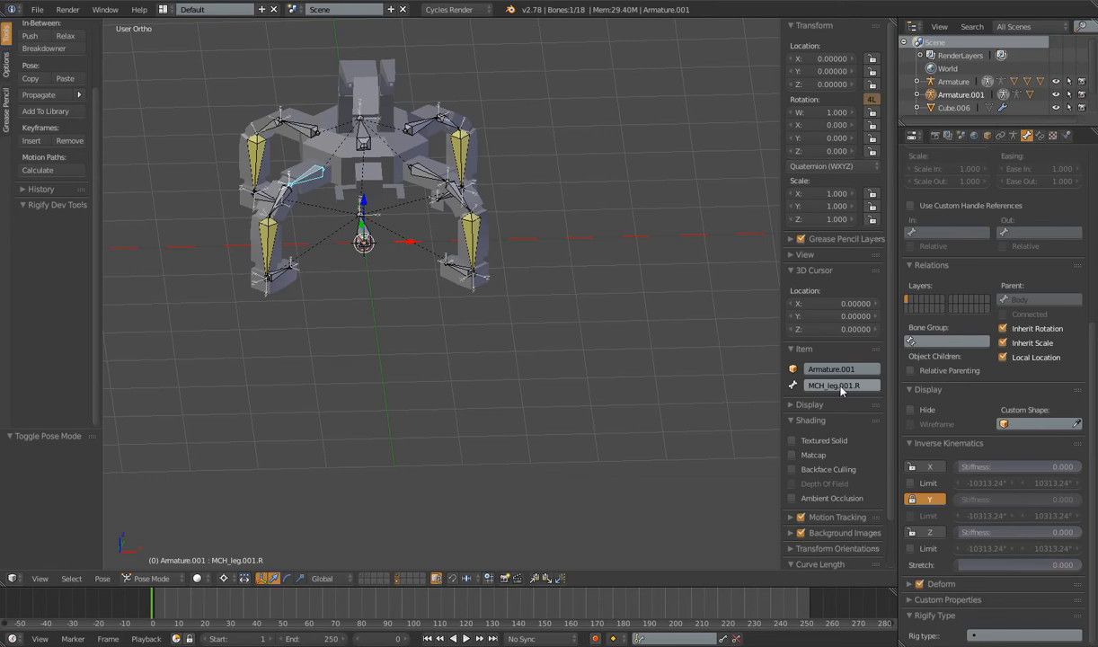
pyautogui.rightClick(419, 168)
pyautogui.rightClick(306, 131)
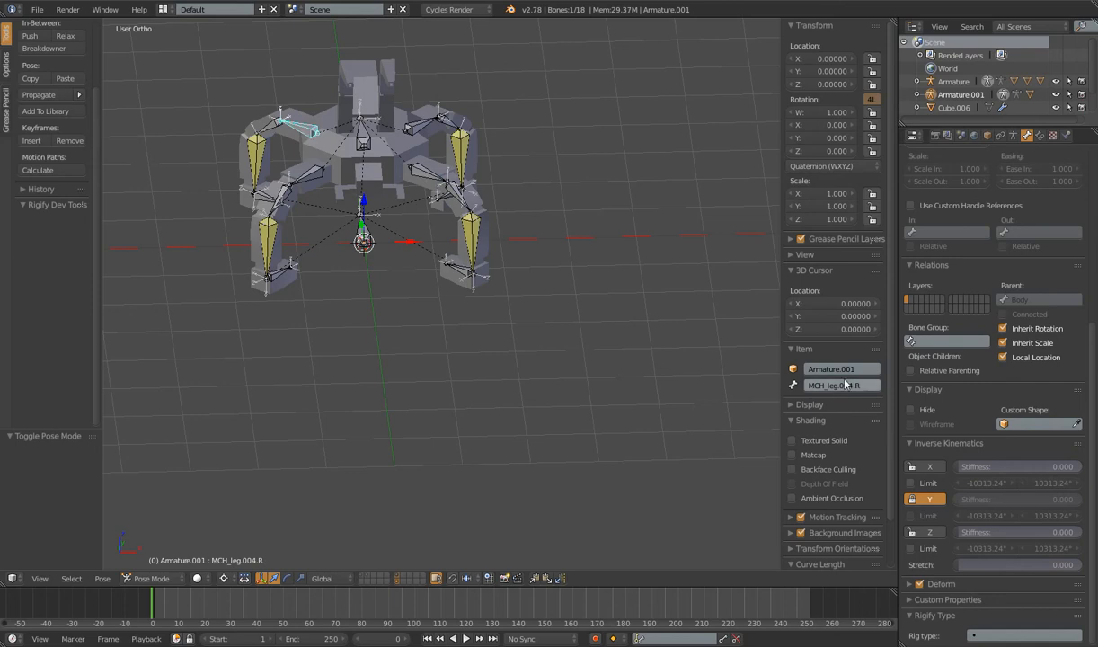
pyautogui.rightClick(420, 121)
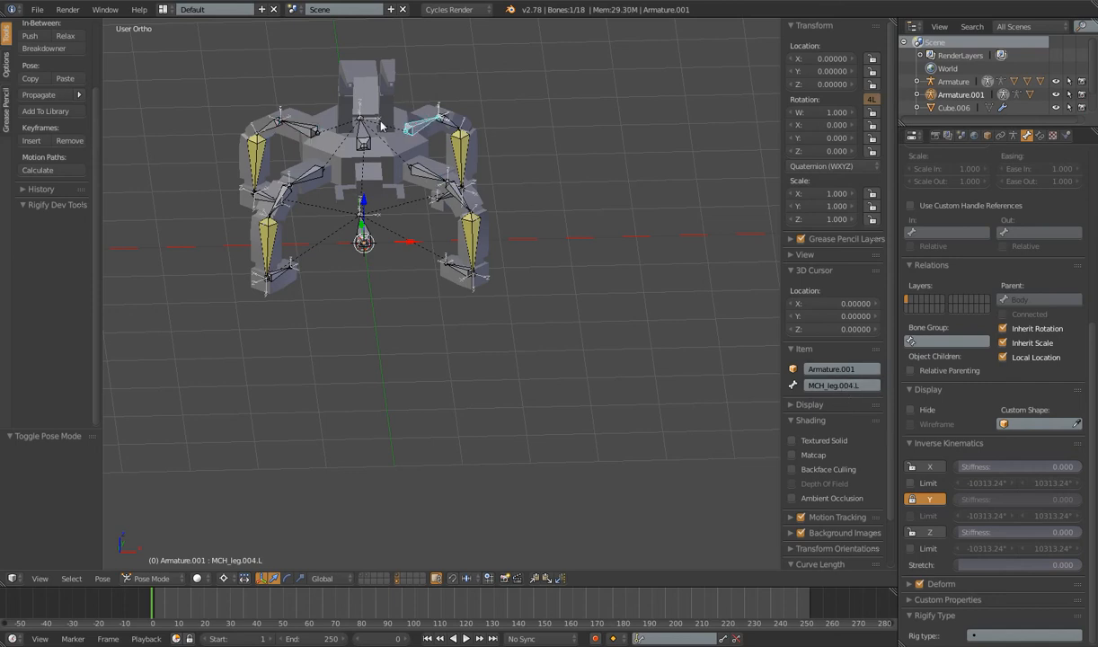
pyautogui.rightClick(304, 123)
pyautogui.rightClick(254, 192)
pyautogui.rightClick(438, 194)
pyautogui.rightClick(294, 260)
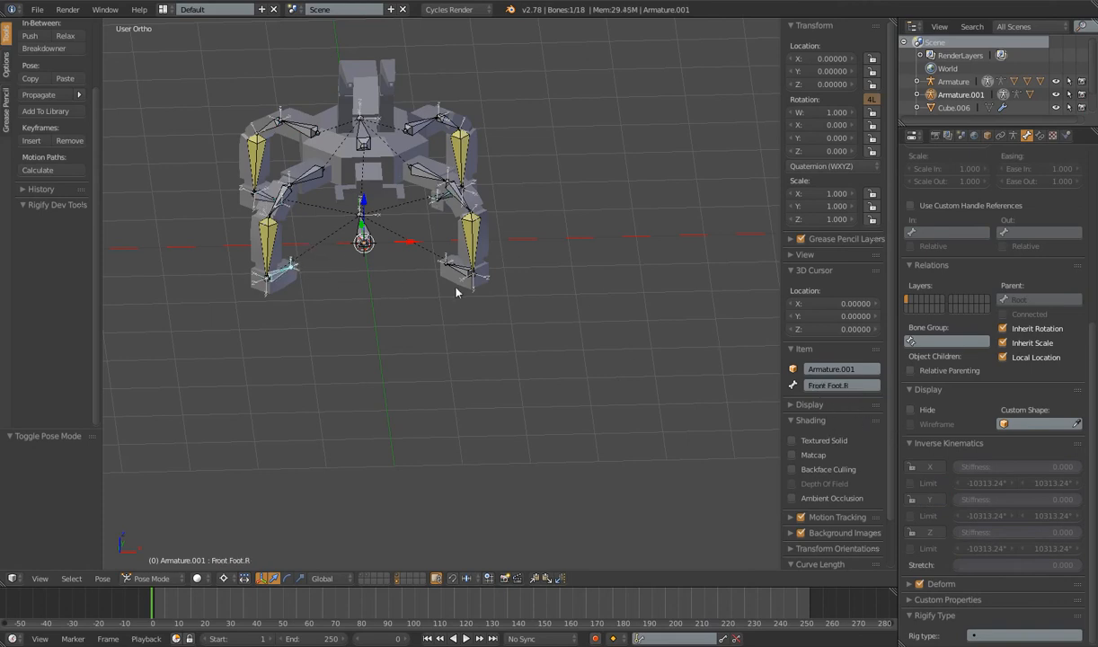
pyautogui.rightClick(444, 269)
# Inspect the leg mesh in object and edit mode, cancelling a test move.
pyautogui.moveTo(453, 306); pyautogui.dragTo(470, 352, button='middle')
pyautogui.scroll(2, 453, 290)
pyautogui.scroll(-5, 453, 314)
pyautogui.scroll(4, 471, 356)
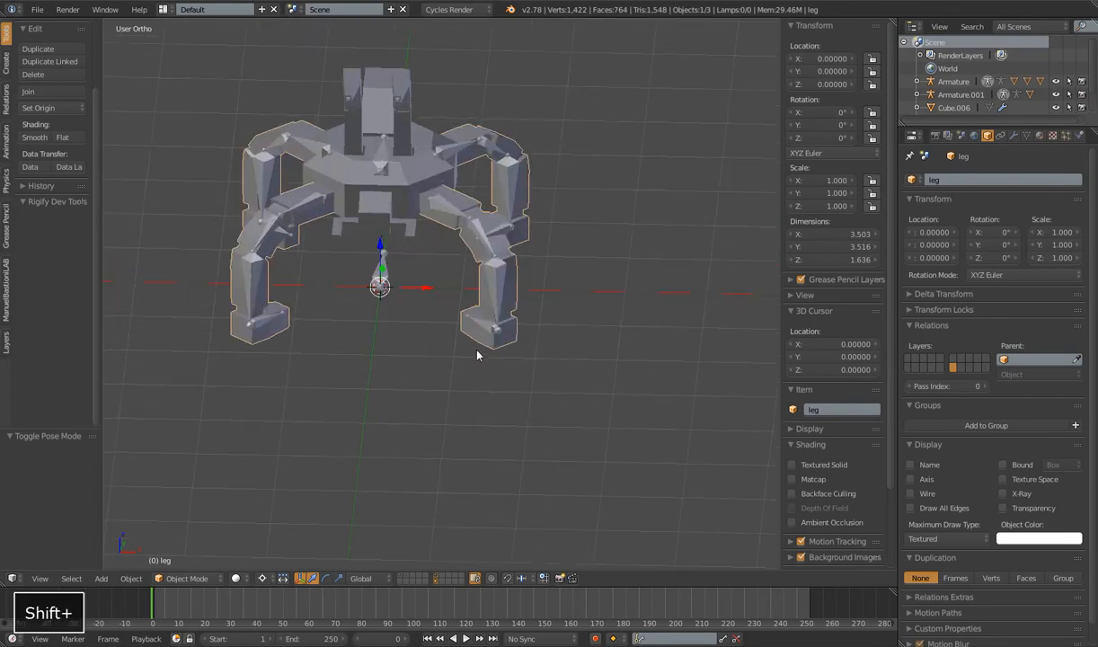
pyautogui.scroll(-3, 455, 333)
pyautogui.scroll(4, 448, 323)
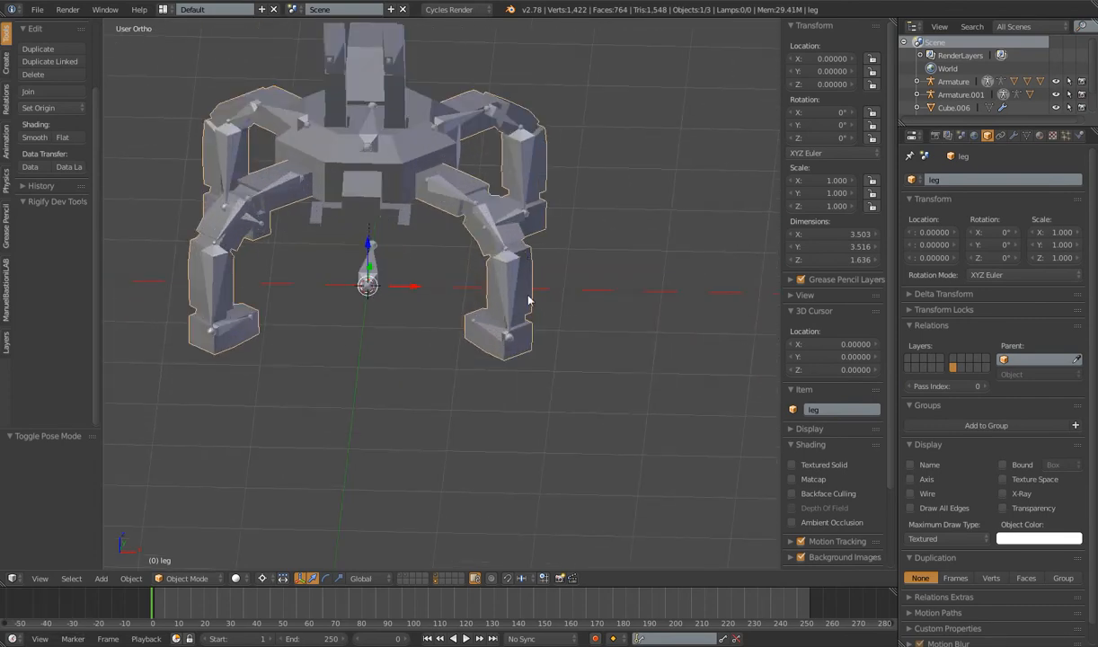
pyautogui.press('g')
pyautogui.rightClick(490, 313)
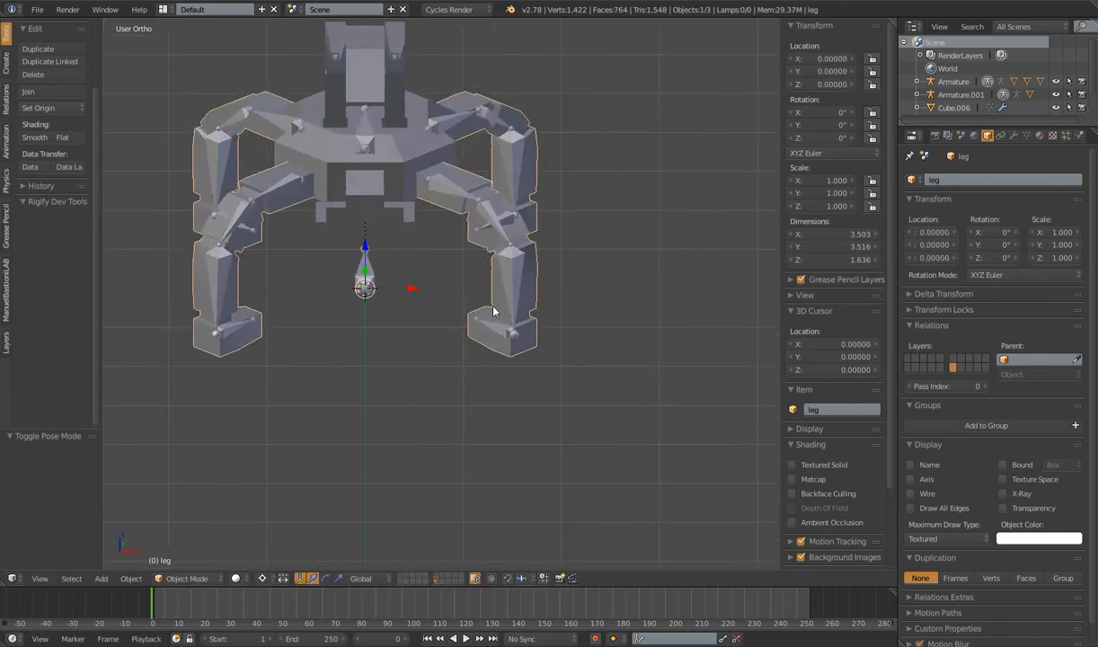
pyautogui.scroll(-4, 486, 317)
pyautogui.scroll(4, 481, 319)
pyautogui.scroll(-3, 414, 270)
pyautogui.rightClick(392, 259)
pyautogui.press('Tab')
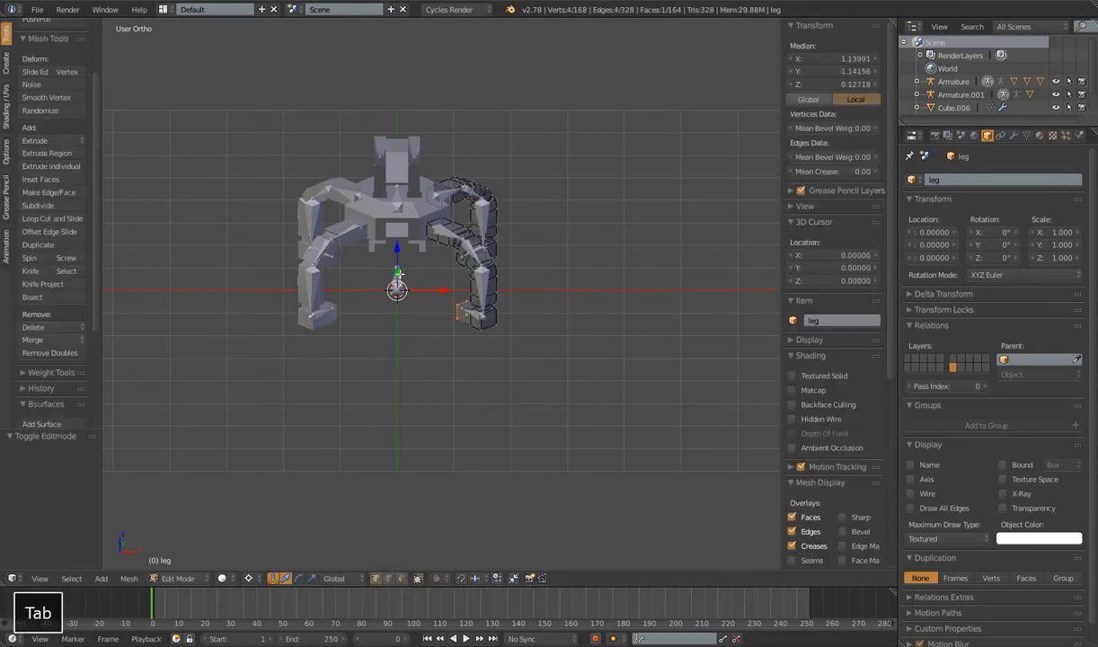
pyautogui.press('Tab')
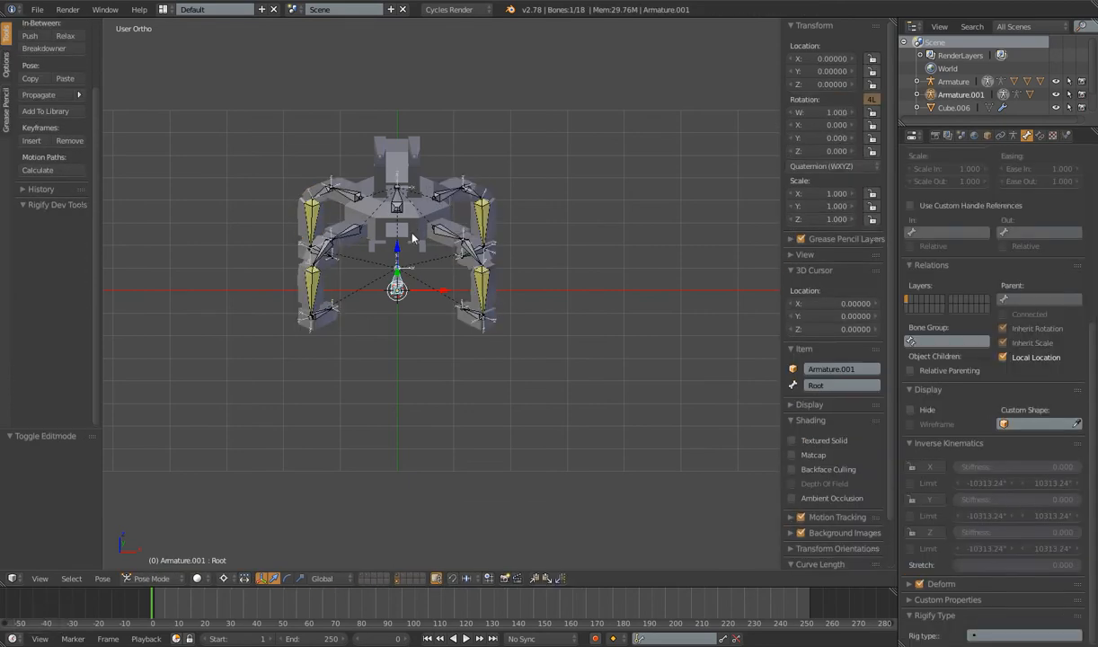
# Turn off Deform for the Root bone and the Body bone.
pyautogui.moveTo(398, 277)
pyautogui.mouseDown(button='middle')
pyautogui.moveTo(451, 278)
pyautogui.moveTo(407, 272)
pyautogui.mouseUp(button='middle')
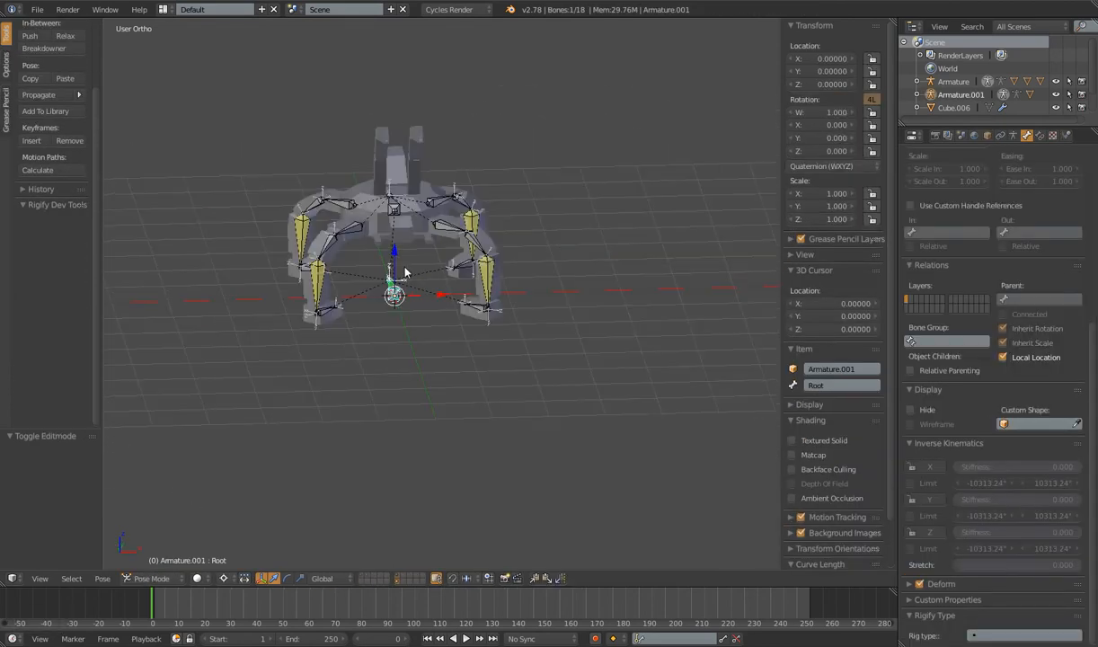
pyautogui.scroll(2, 411, 272)
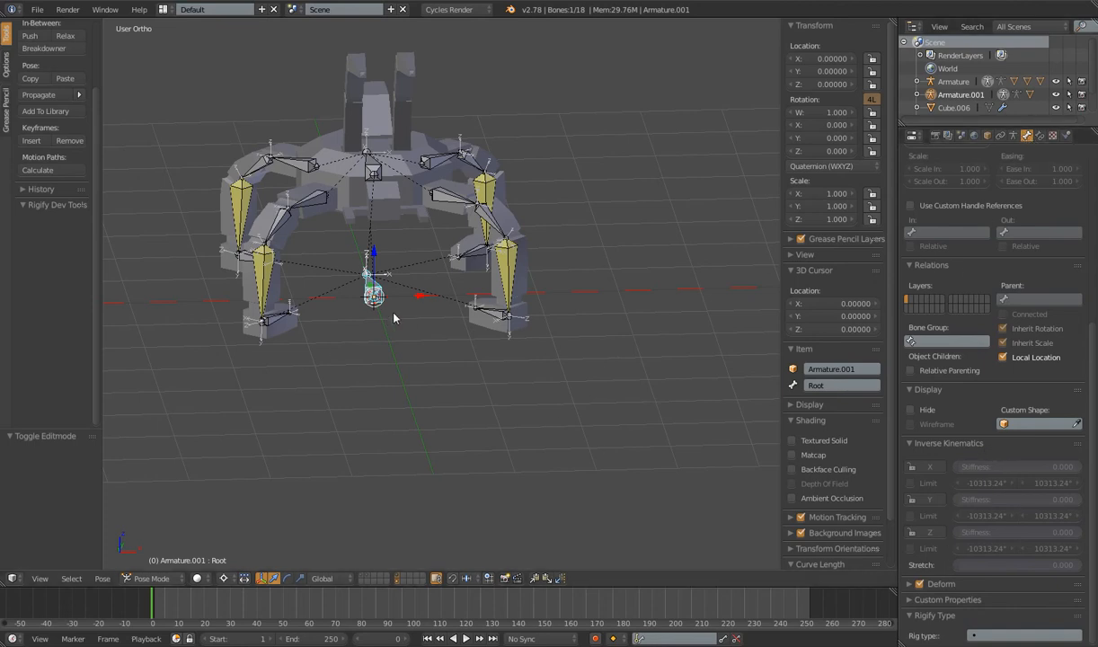
pyautogui.click(922, 584)
pyautogui.rightClick(350, 142)
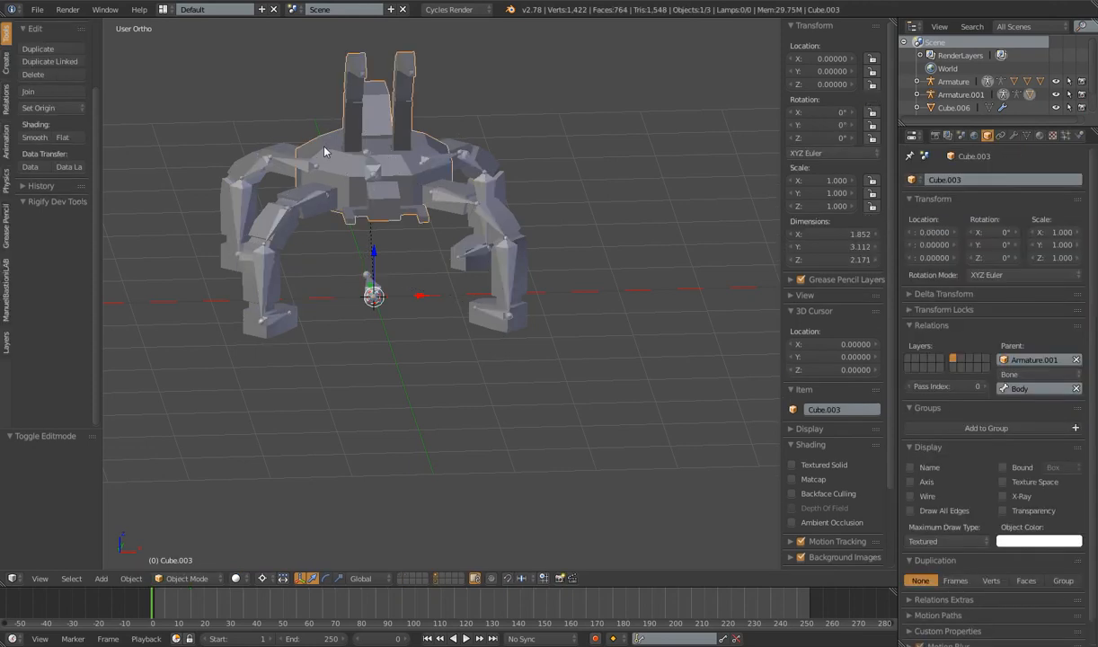
pyautogui.rightClick(358, 160)
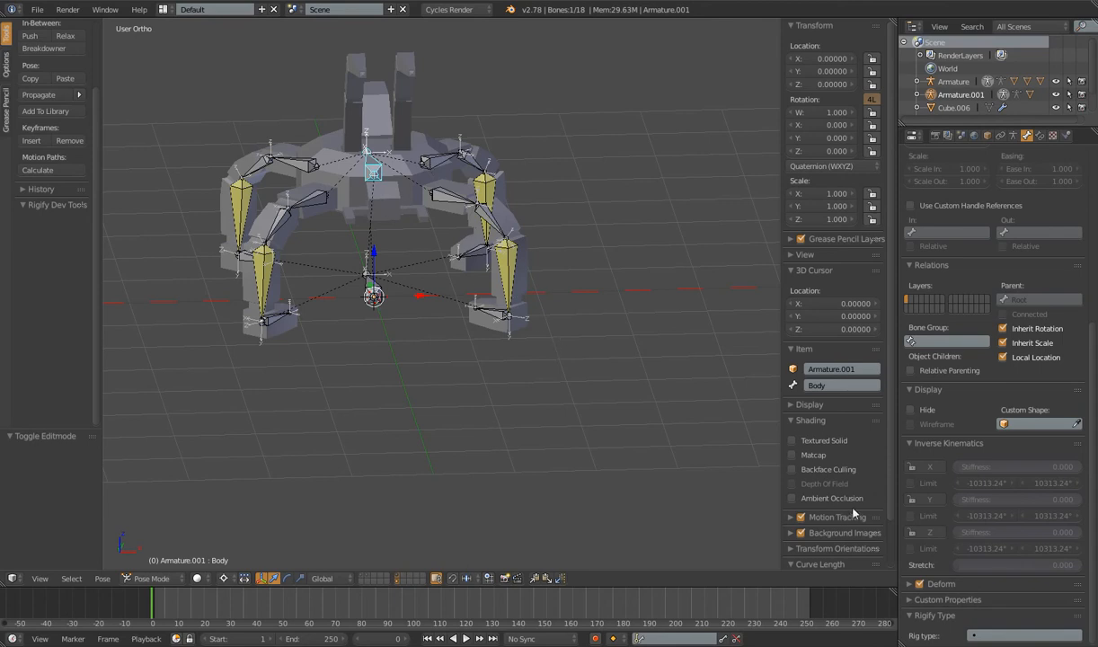
pyautogui.click(920, 584)
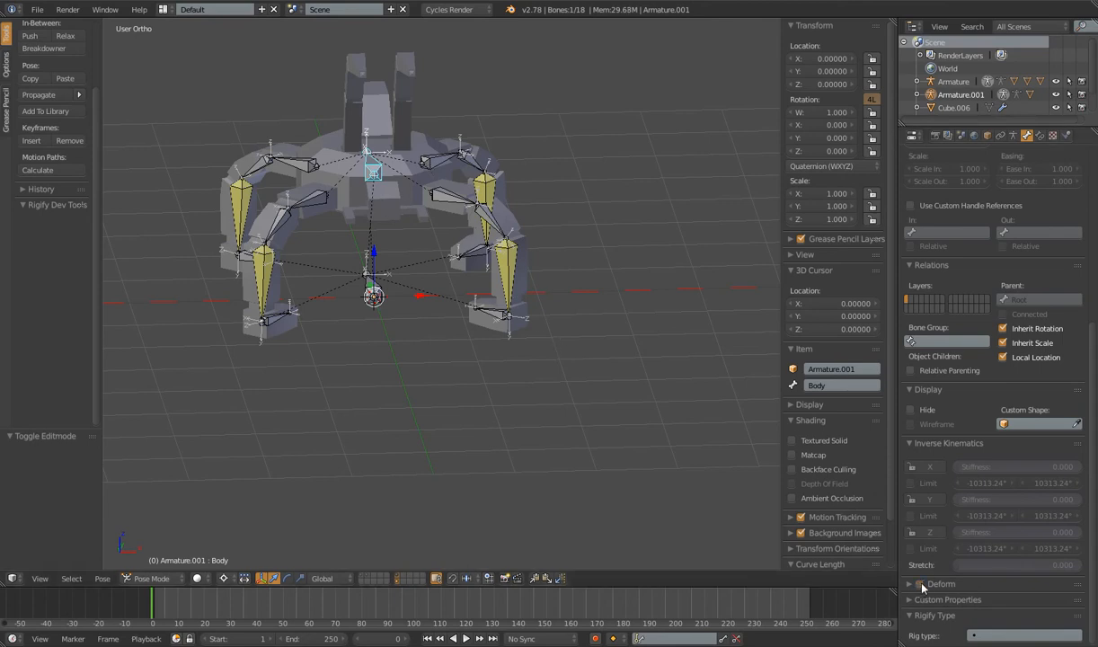
# Parent the leg mesh to Armature.001 using Armature Deform With Empty Groups.
pyautogui.rightClick(433, 192)
pyautogui.rightClick(492, 229)
pyautogui.rightClick(481, 307)
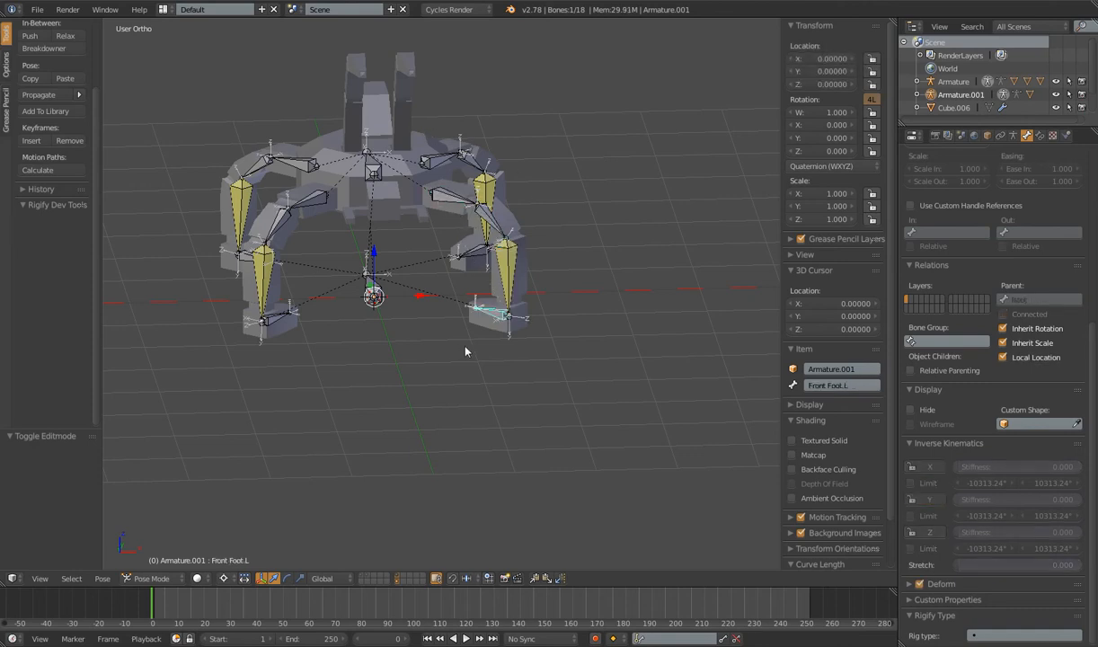
pyautogui.moveTo(531, 341); pyautogui.dragTo(528, 342, button='middle')
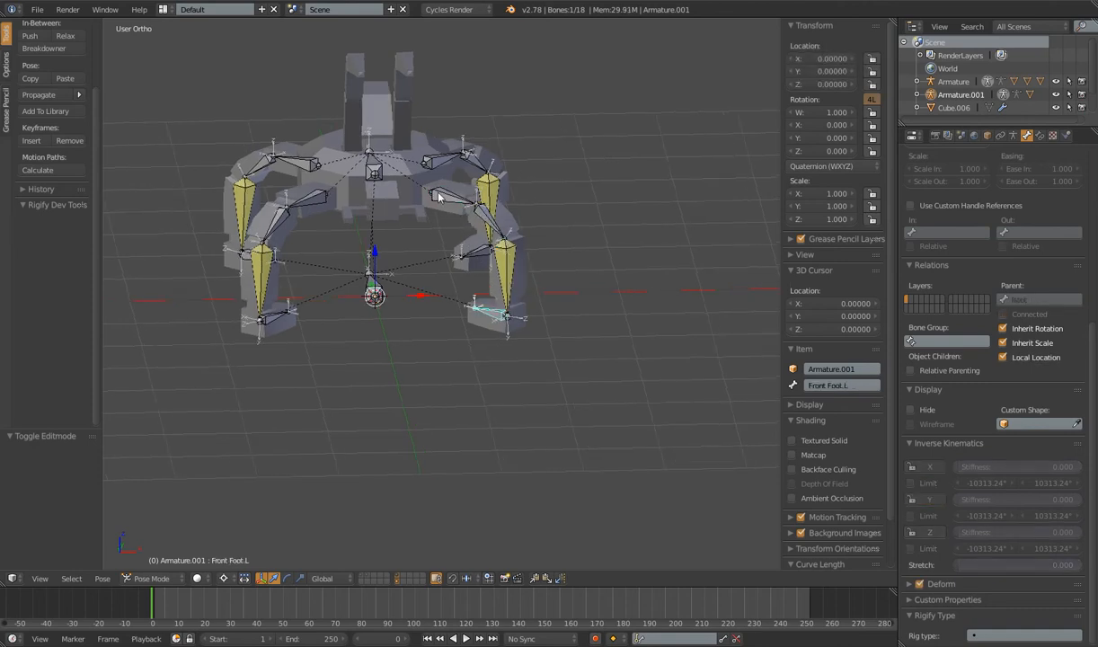
pyautogui.rightClick(522, 223)
pyautogui.press('g')
pyautogui.rightClick(501, 218)
pyautogui.keyDown('shift'); pyautogui.rightClick(491, 218); pyautogui.keyUp('shift')
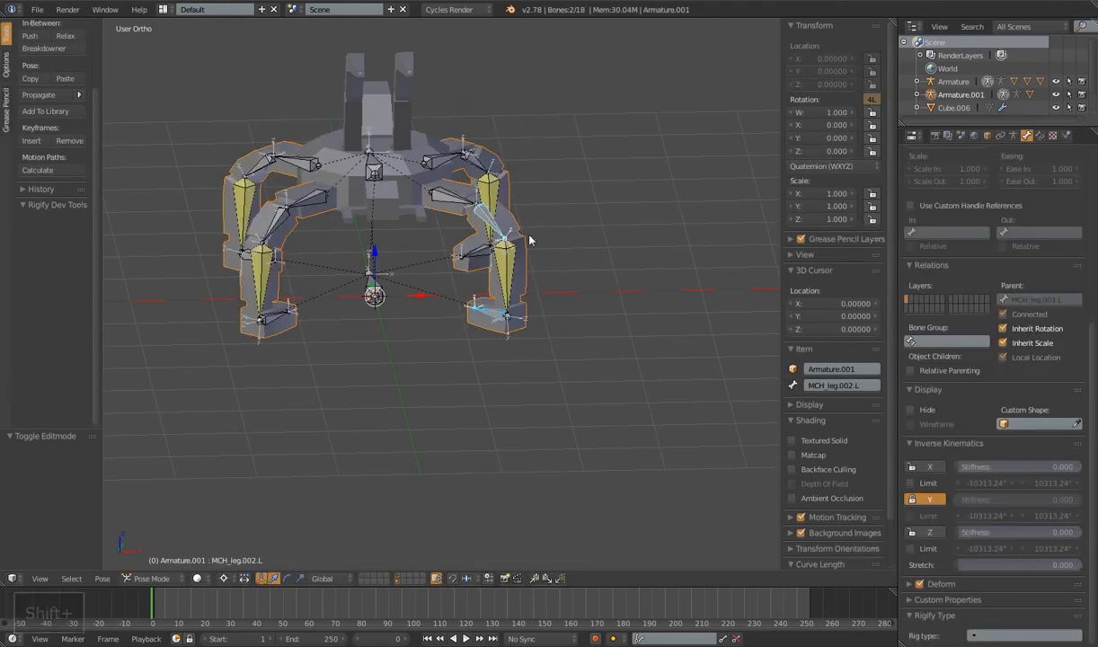
pyautogui.hotkey('ctrl', 'p')
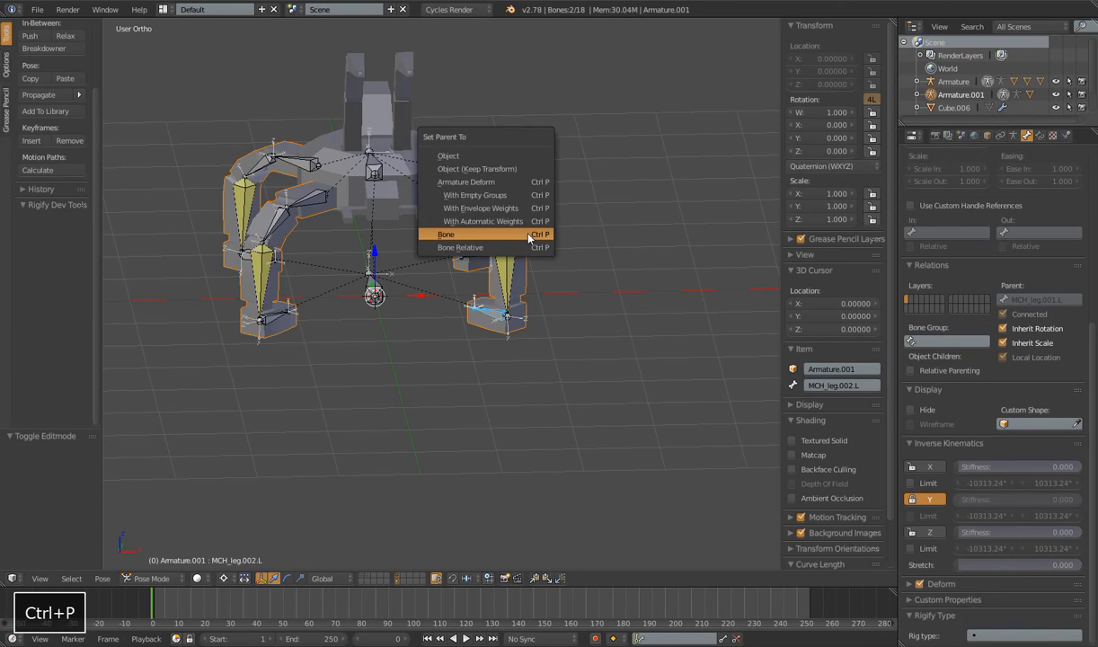
pyautogui.click(479, 196)
# Review the leg mesh's Armature modifier and enlarge its vertex group list to show every group.
pyautogui.rightClick(509, 223)
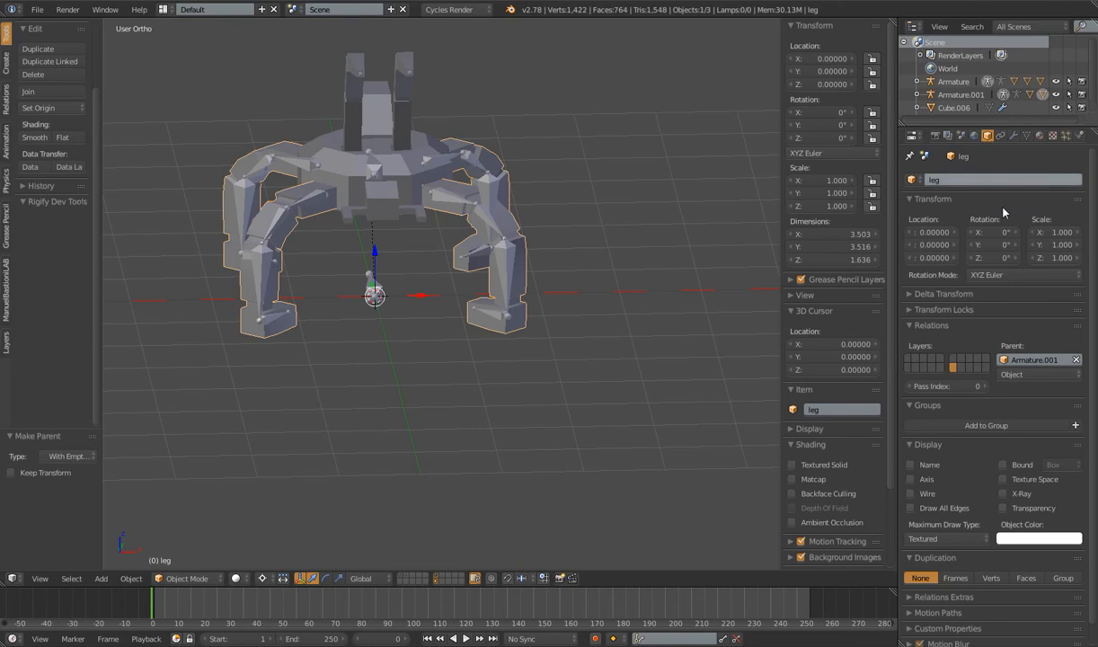
pyautogui.click(1014, 136)
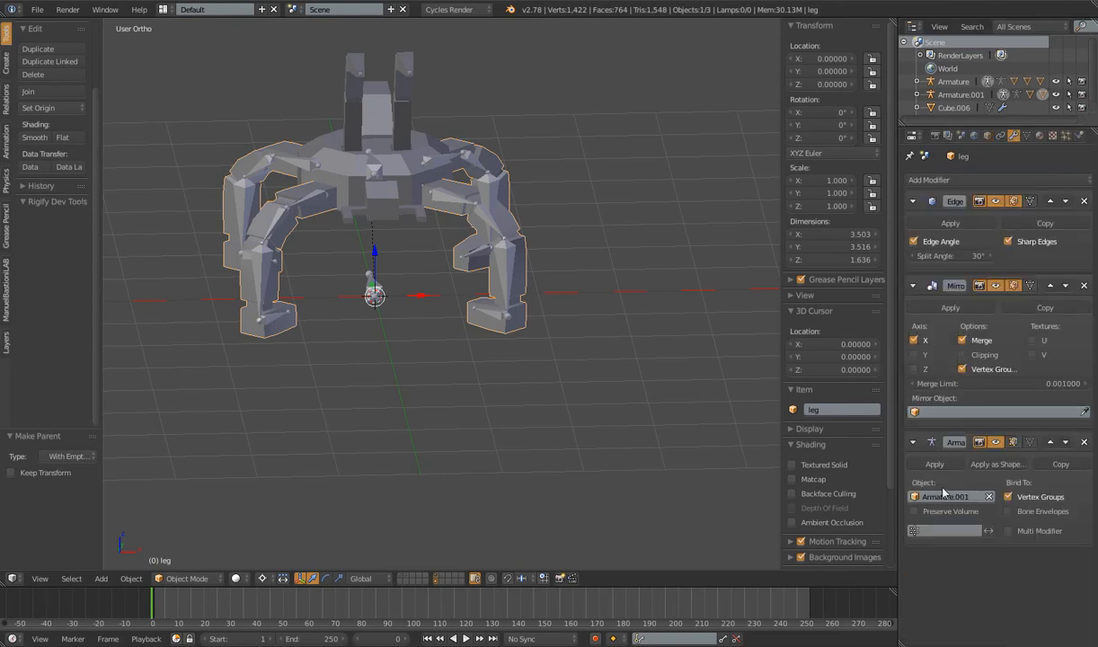
pyautogui.click(923, 509)
pyautogui.click(1031, 441)
pyautogui.click(1027, 137)
pyautogui.moveTo(996, 359); pyautogui.dragTo(989, 501)
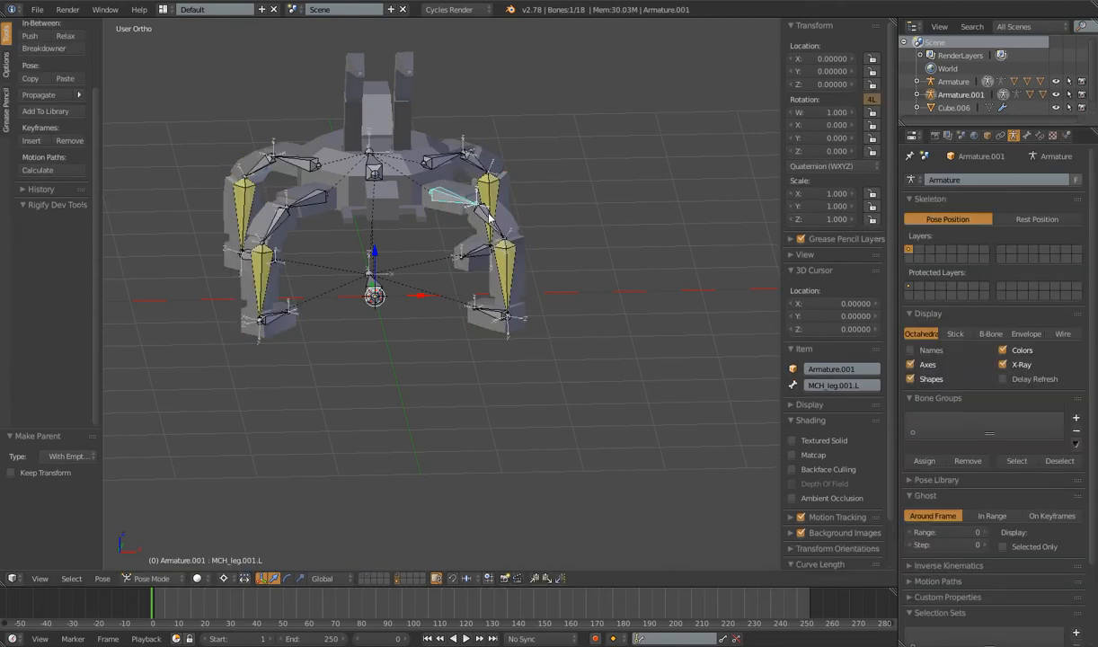
# Check the left leg's bones, its foot bone and the Root bone against the leg mesh's vertex groups.
pyautogui.rightClick(473, 215)
pyautogui.rightClick(483, 262)
pyautogui.rightClick(373, 290)
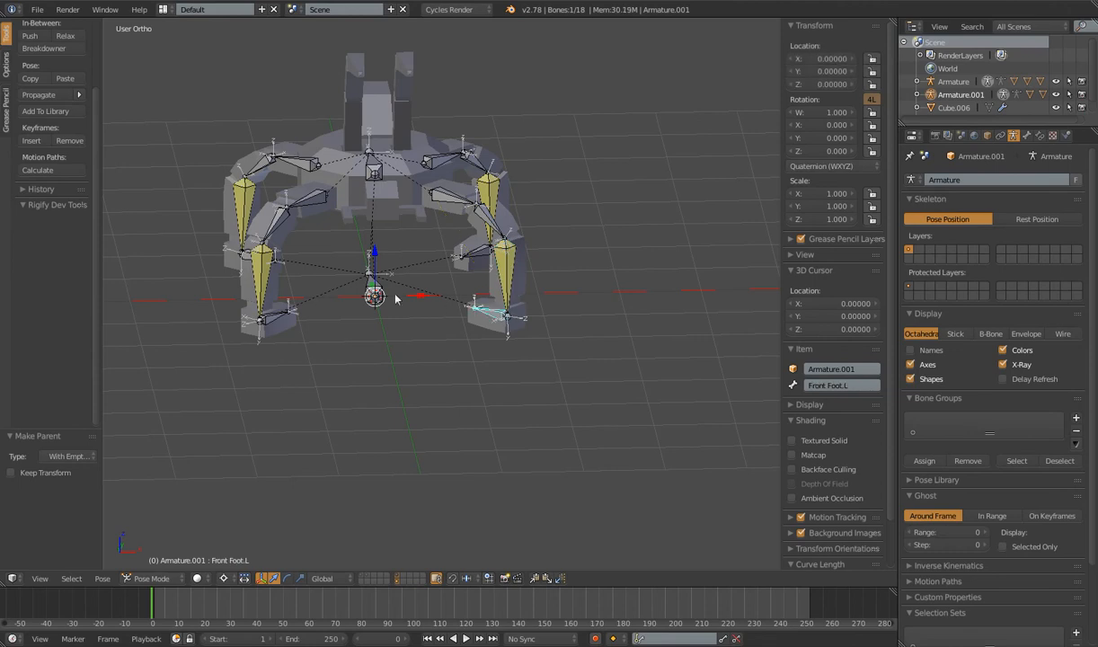
pyautogui.rightClick(371, 286)
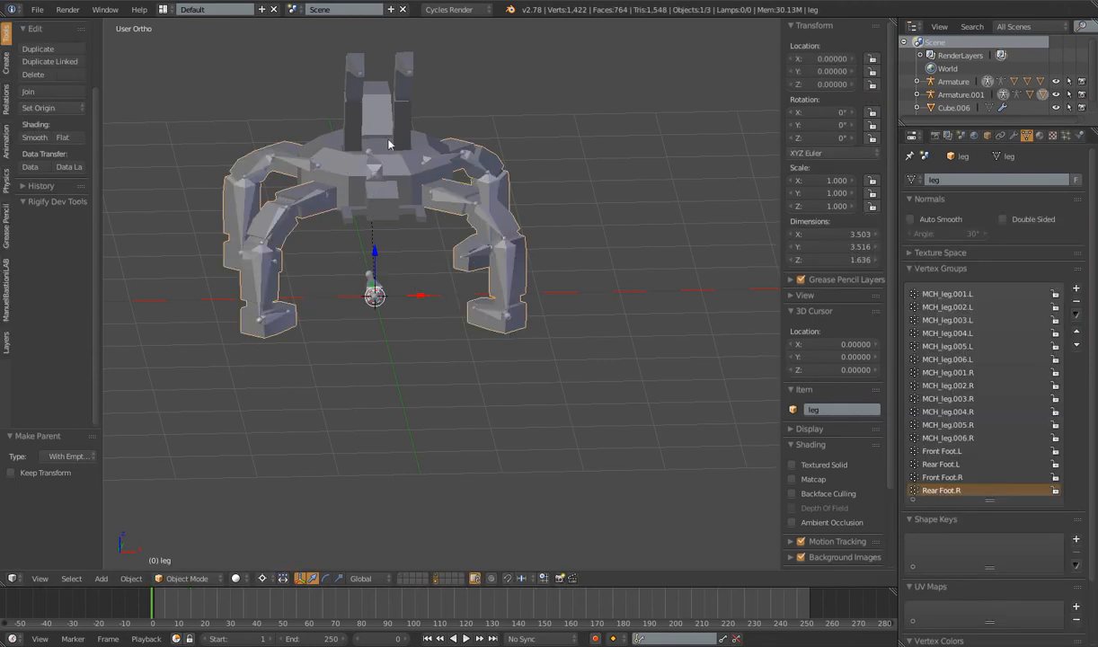
# Sort the leg mesh's vertex groups by name and extend the list's height.
pyautogui.click(1076, 314)
pyautogui.click(1005, 332)
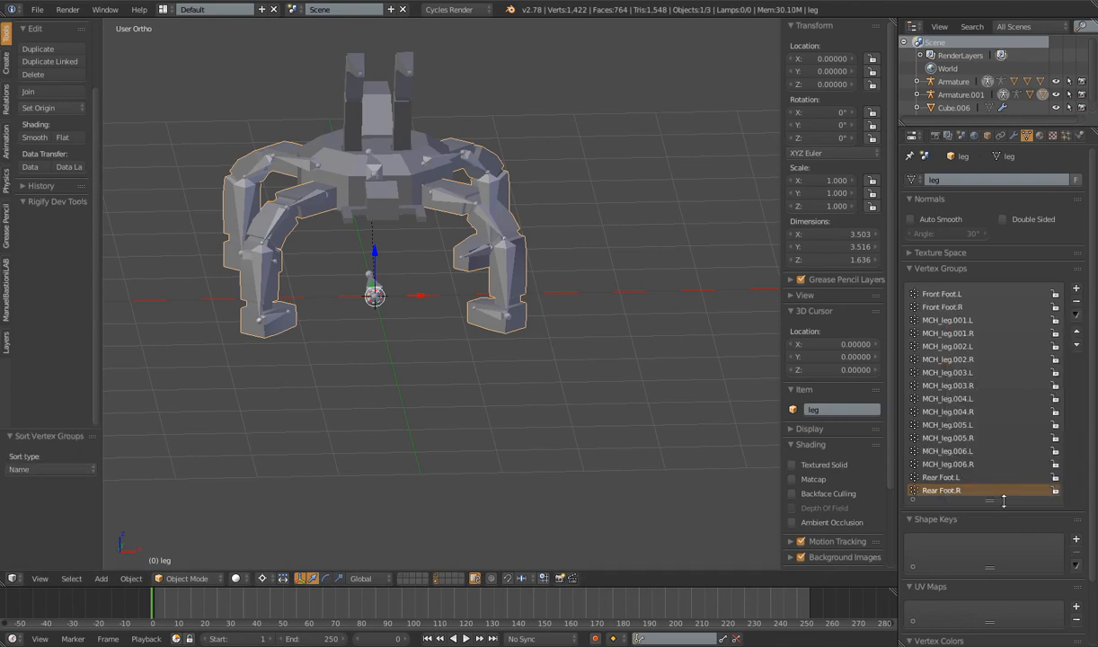
pyautogui.moveTo(988, 507); pyautogui.dragTo(987, 583)
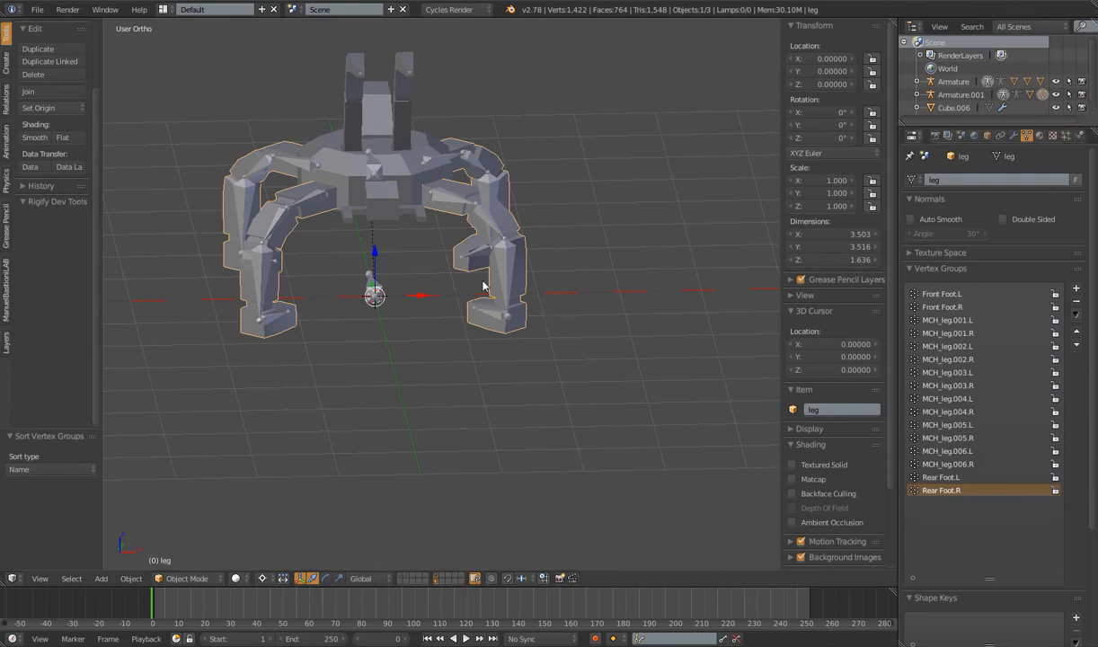
# Examine the left legs' bones and leg segments from several angles against the leg mesh's vertex group names.
pyautogui.moveTo(483, 286); pyautogui.dragTo(509, 298, button='middle')
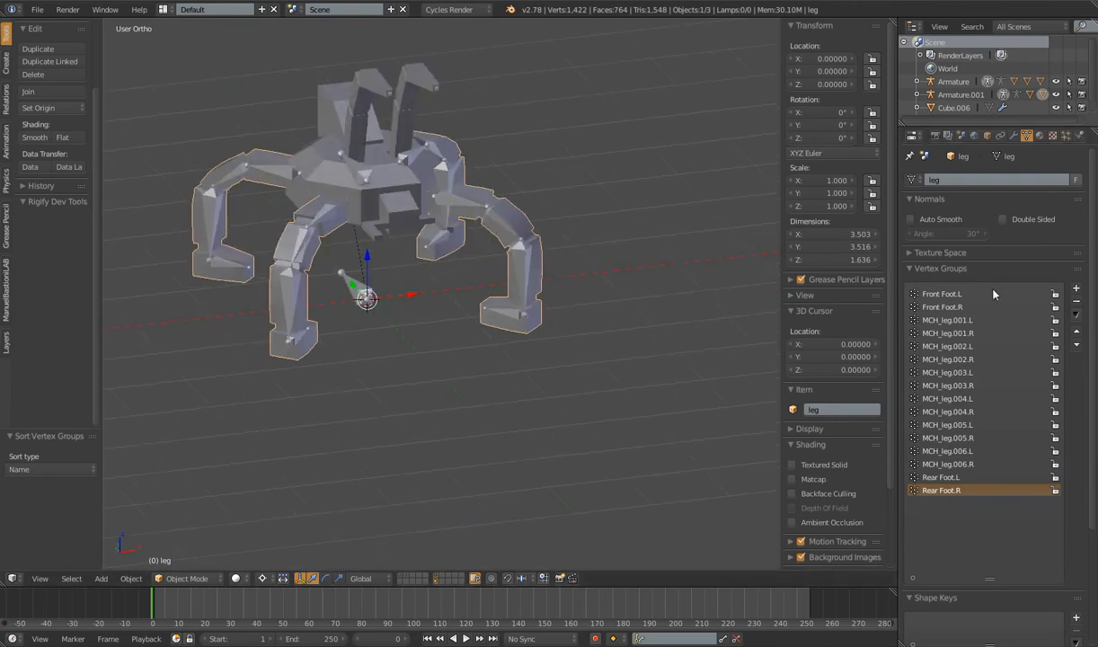
pyautogui.scroll(4, 503, 242)
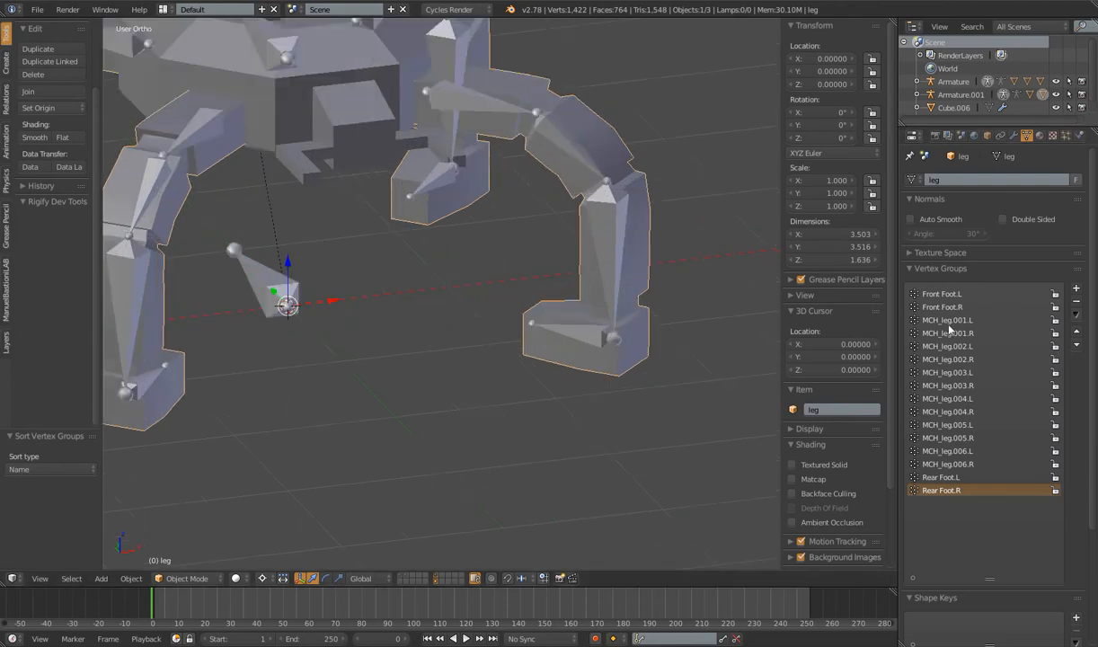
pyautogui.scroll(-4, 581, 297)
pyautogui.moveTo(581, 297); pyautogui.dragTo(532, 359, button='middle')
pyautogui.scroll(5, 533, 358)
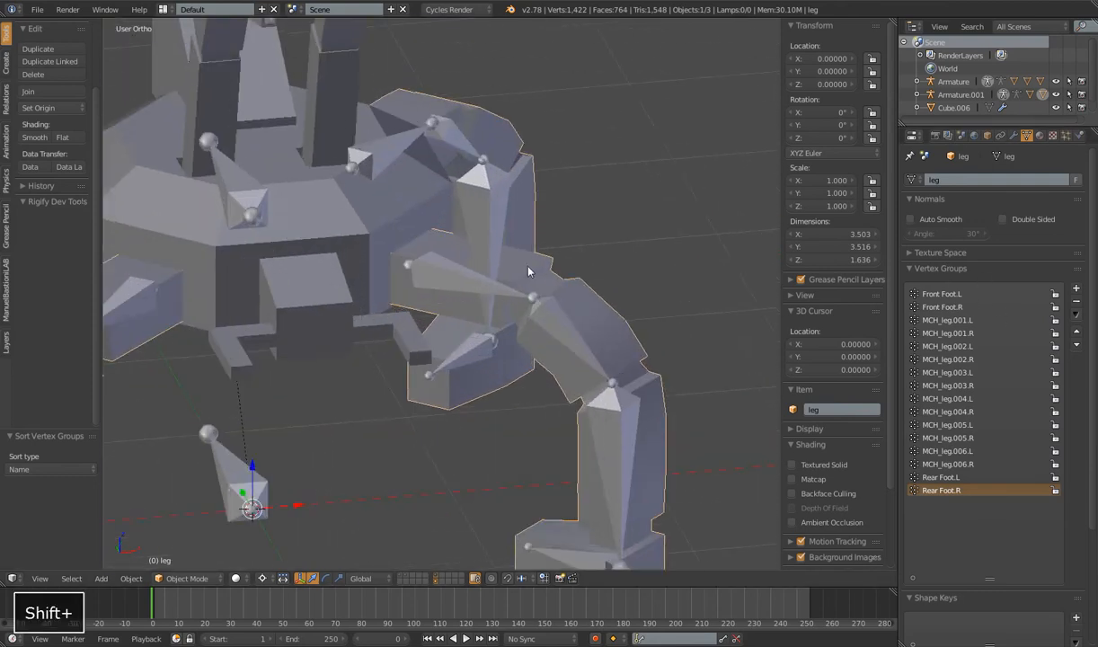
pyautogui.scroll(-5, 532, 269)
pyautogui.rightClick(489, 401)
pyautogui.press('g')
pyautogui.rightClick(455, 336)
pyautogui.moveTo(456, 335); pyautogui.dragTo(525, 342, button='middle')
pyautogui.scroll(5, 517, 273)
pyautogui.scroll(3, 525, 341)
pyautogui.rightClick(538, 316)
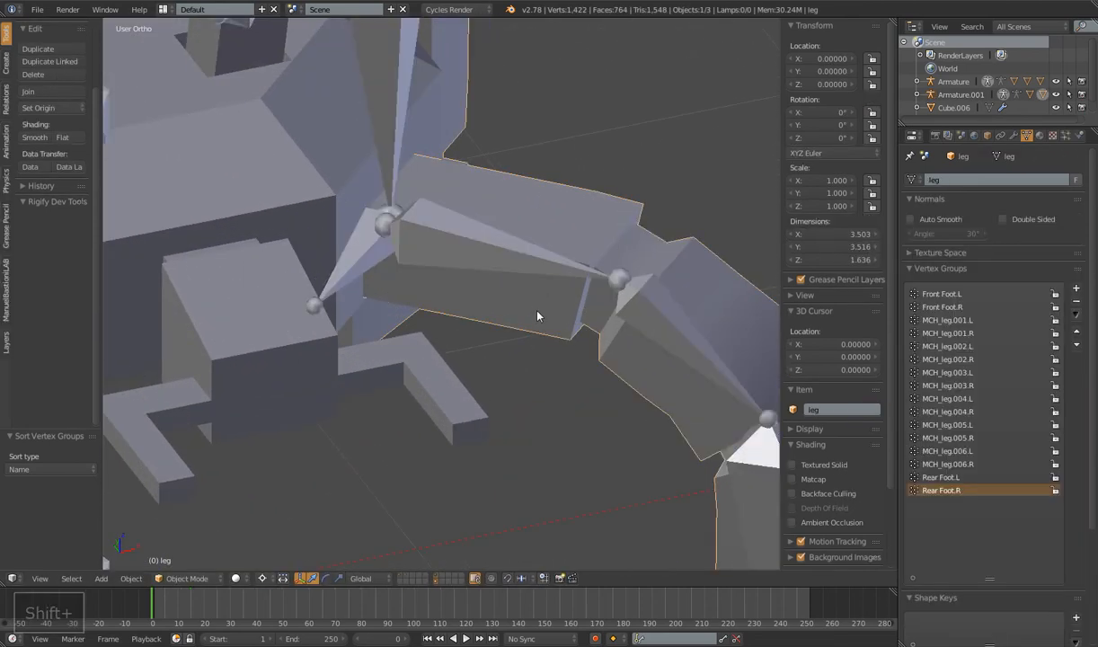
pyautogui.scroll(-8, 536, 317)
# Enter Edit Mode on the leg mesh and clear its vertex selection.
pyautogui.press('Tab')
pyautogui.scroll(6, 534, 316)
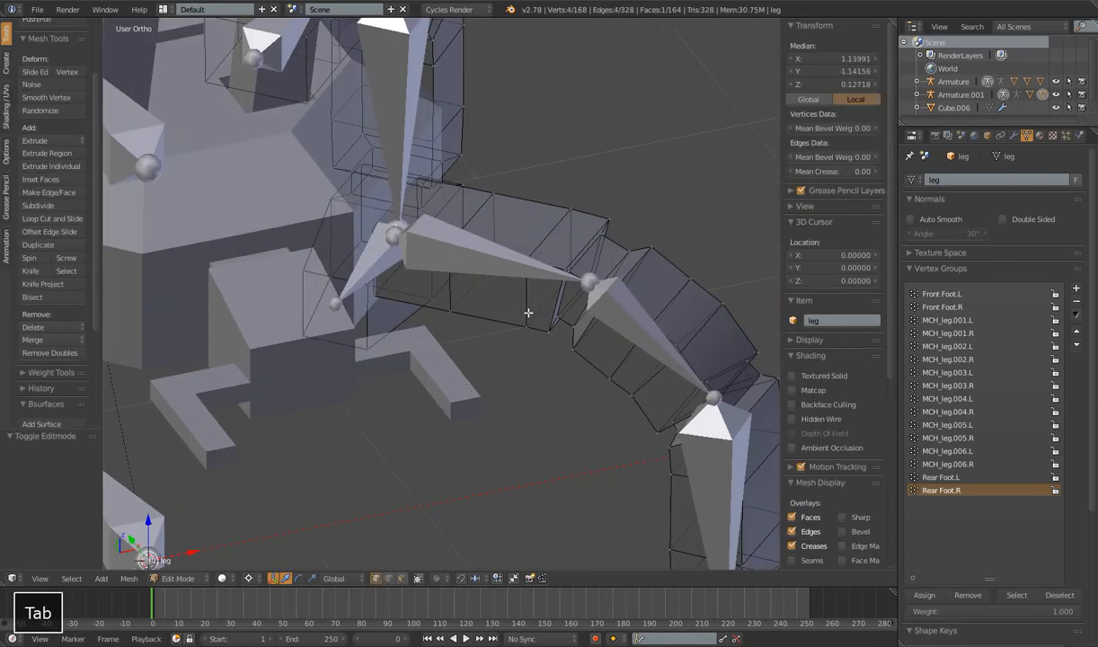
pyautogui.press('a')
pyautogui.press('a')
pyautogui.press('a')
pyautogui.scroll(-5, 498, 304)
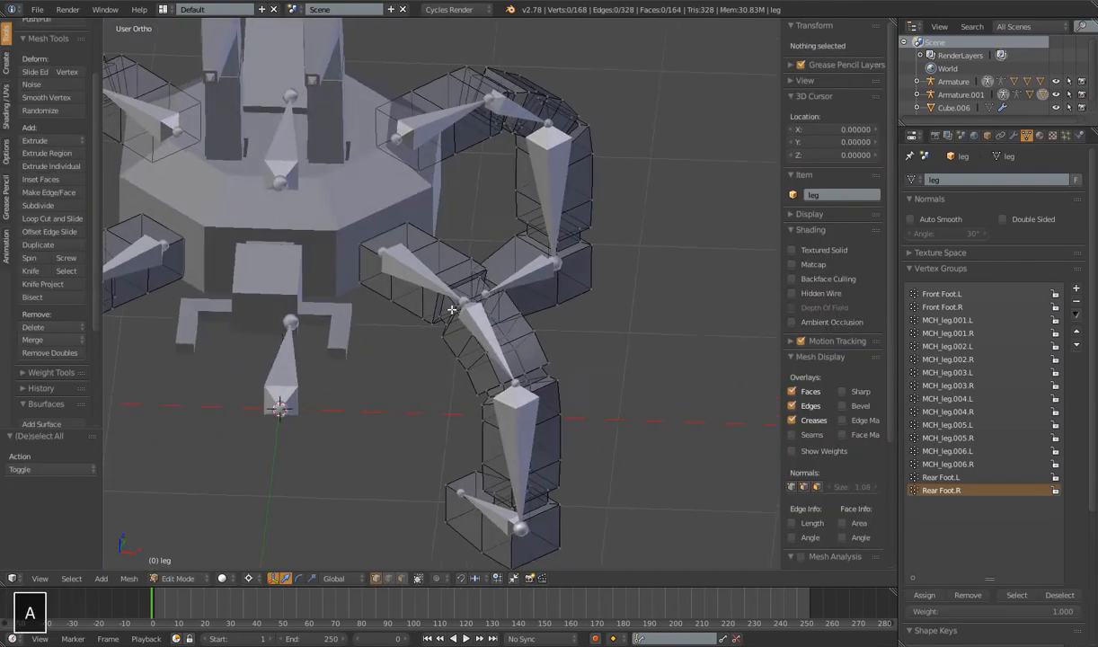
# Select the four-vertex edge loop at the body end of the left front leg's upper segment.
pyautogui.keyDown('alt'); pyautogui.rightClick(374, 234); pyautogui.keyUp('alt')
pyautogui.keyDown('alt'); pyautogui.keyDown('shift'); pyautogui.rightClick(407, 232); pyautogui.keyUp('shift'); pyautogui.keyUp('alt')
pyautogui.keyDown('alt'); pyautogui.rightClick(375, 275); pyautogui.keyUp('alt')
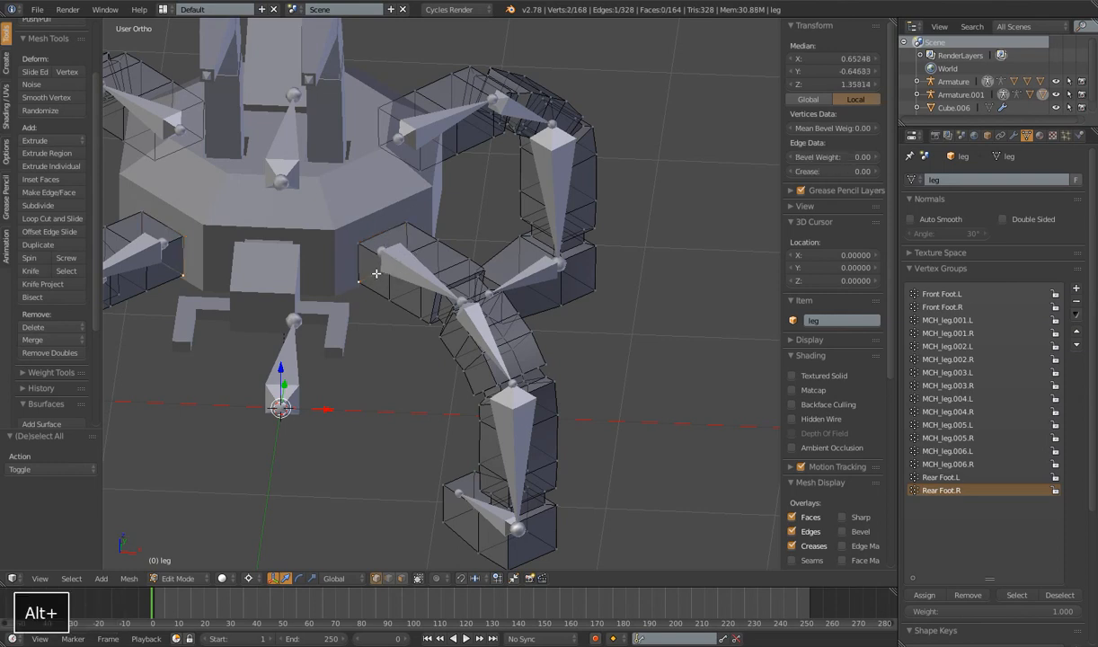
pyautogui.keyDown('alt'); pyautogui.keyDown('shift'); pyautogui.rightClick(374, 227); pyautogui.keyUp('shift'); pyautogui.keyUp('alt')
pyautogui.keyDown('alt'); pyautogui.keyDown('shift'); pyautogui.rightClick(407, 235); pyautogui.keyUp('shift'); pyautogui.keyUp('alt')
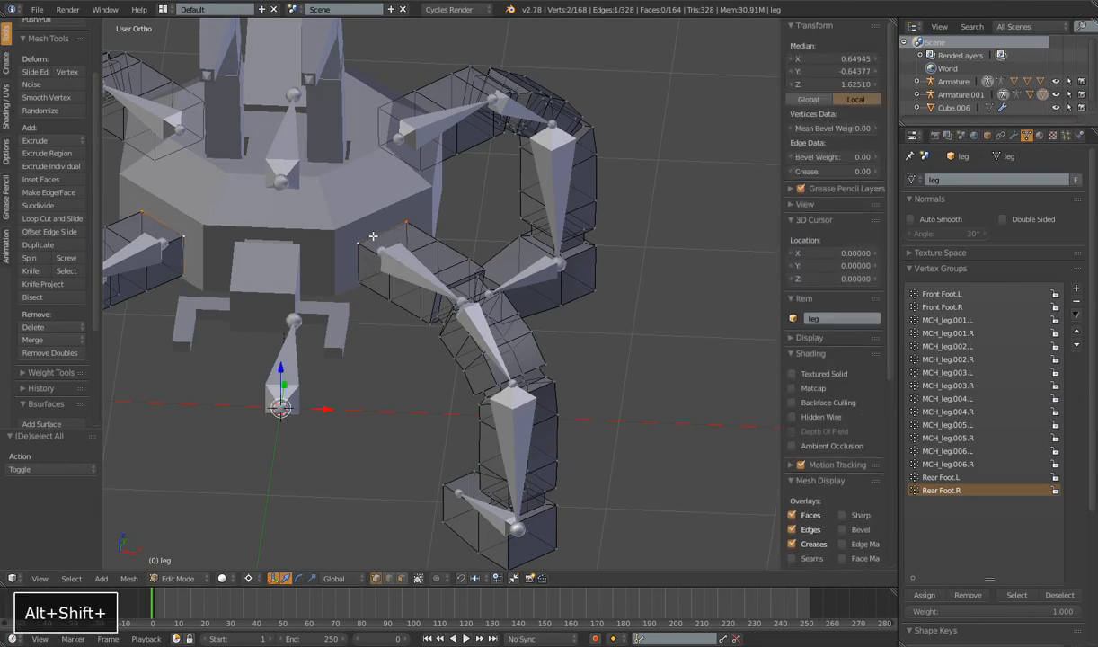
pyautogui.keyDown('alt'); pyautogui.keyDown('shift'); pyautogui.rightClick(382, 270); pyautogui.keyUp('shift'); pyautogui.keyUp('alt')
pyautogui.keyDown('alt'); pyautogui.keyDown('shift'); pyautogui.rightClick(374, 273); pyautogui.keyUp('shift'); pyautogui.keyUp('alt')
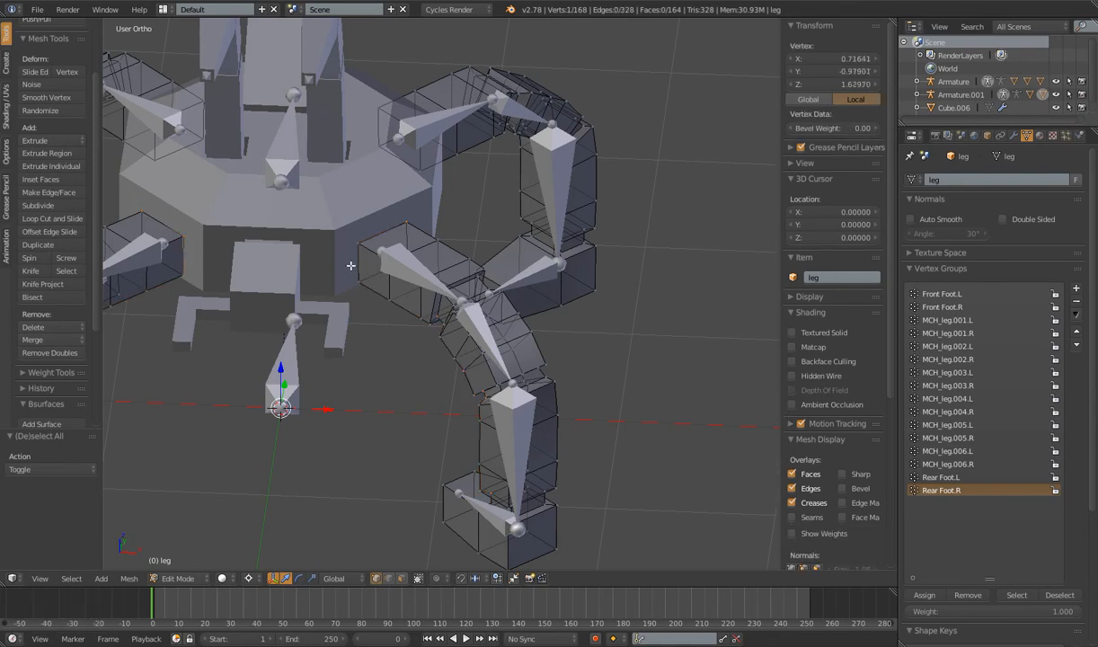
pyautogui.keyDown('shift'); pyautogui.rightClick(403, 219); pyautogui.keyUp('shift')
pyautogui.moveTo(390, 294)
pyautogui.mouseDown(button='middle')
pyautogui.moveTo(405, 259)
pyautogui.moveTo(392, 281)
pyautogui.mouseUp(button='middle')
pyautogui.keyDown('shift'); pyautogui.rightClick(395, 249); pyautogui.keyUp('shift')
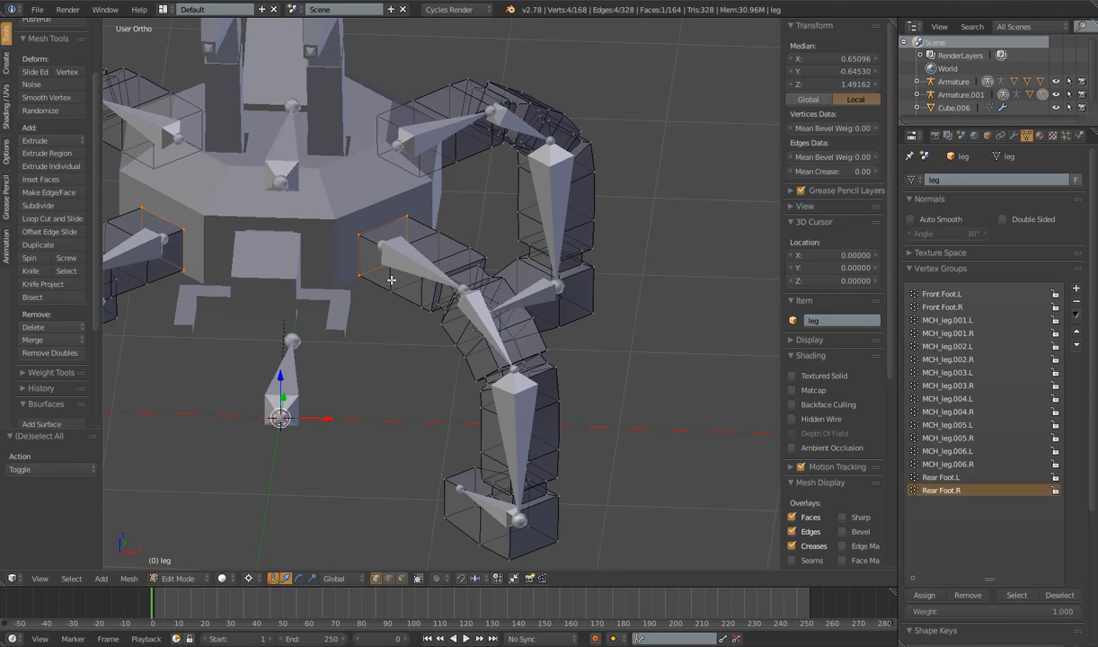
# Grow the selection over the front leg's upper segment and assign it to the MCH_leg.001.L vertex group.
pyautogui.hotkey('ctrl', '+')
pyautogui.hotkey('ctrl', '+')
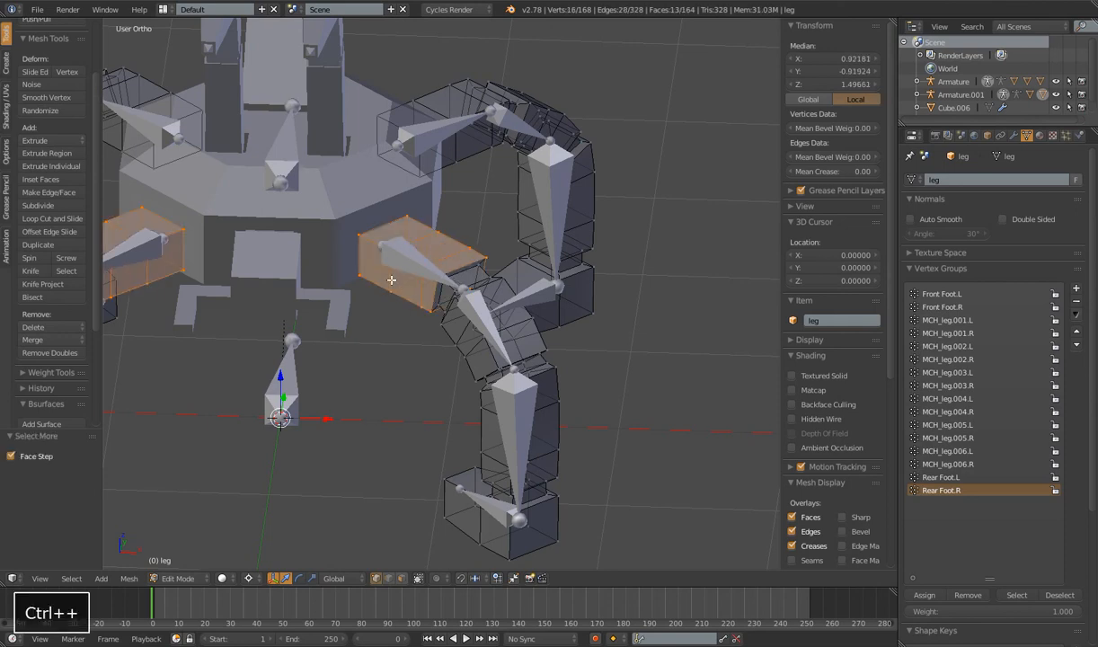
pyautogui.moveTo(438, 286); pyautogui.dragTo(516, 293, button='middle')
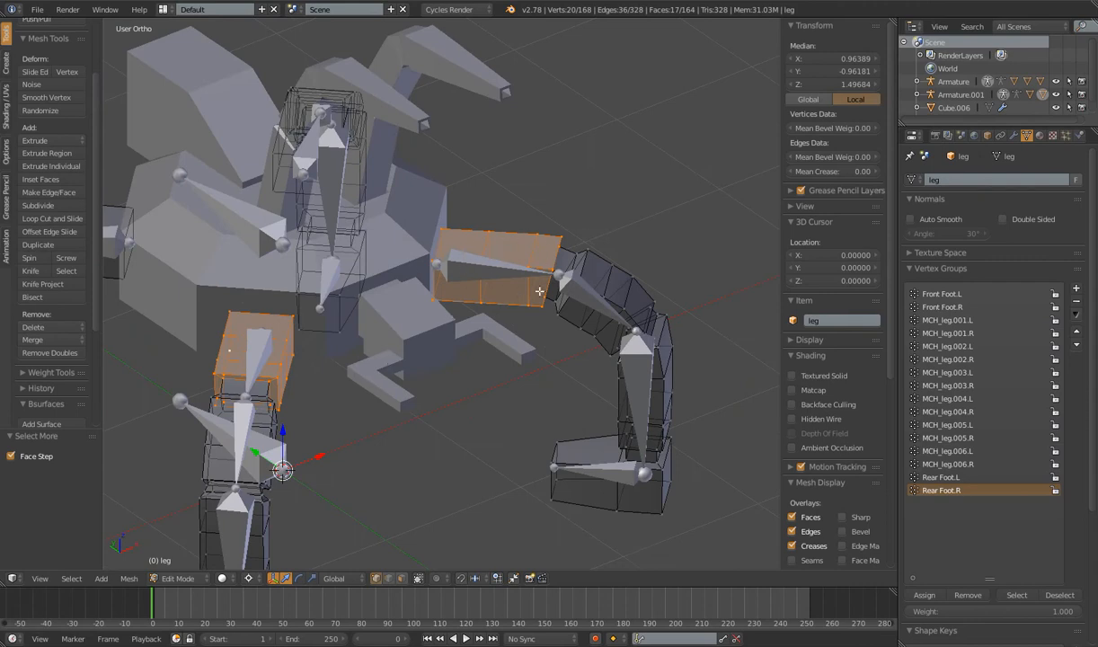
pyautogui.click(960, 322)
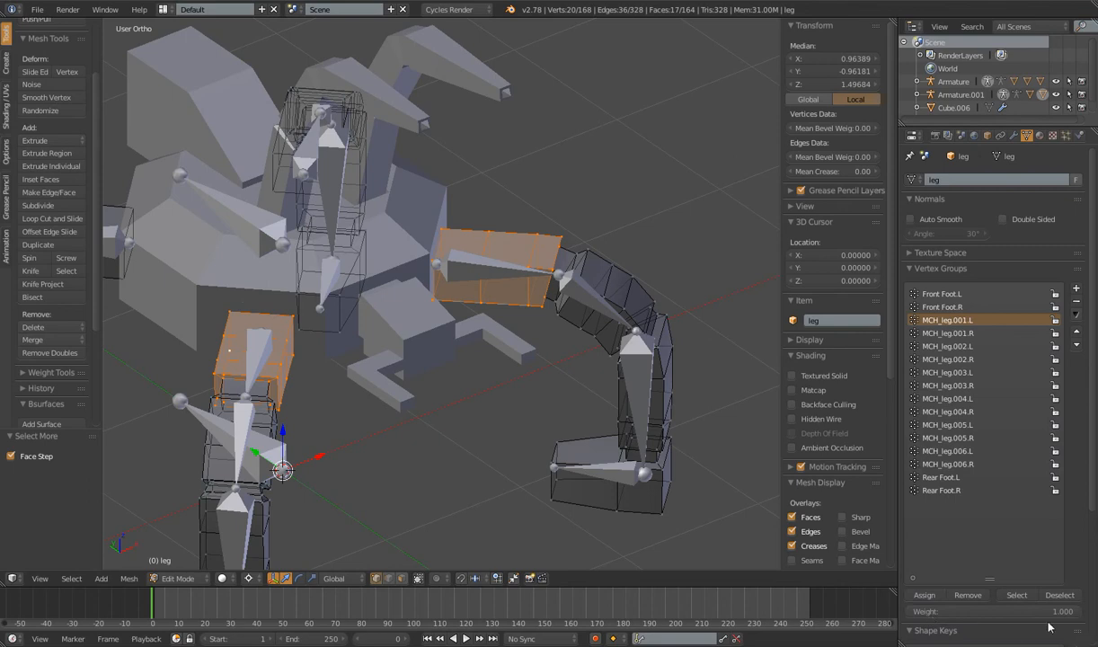
# Test the leg mesh's deformation by moving the Front Foot.L and Body bones in Pose Mode, cancelling each move.
pyautogui.scroll(-4, 691, 444)
pyautogui.press('Tab')
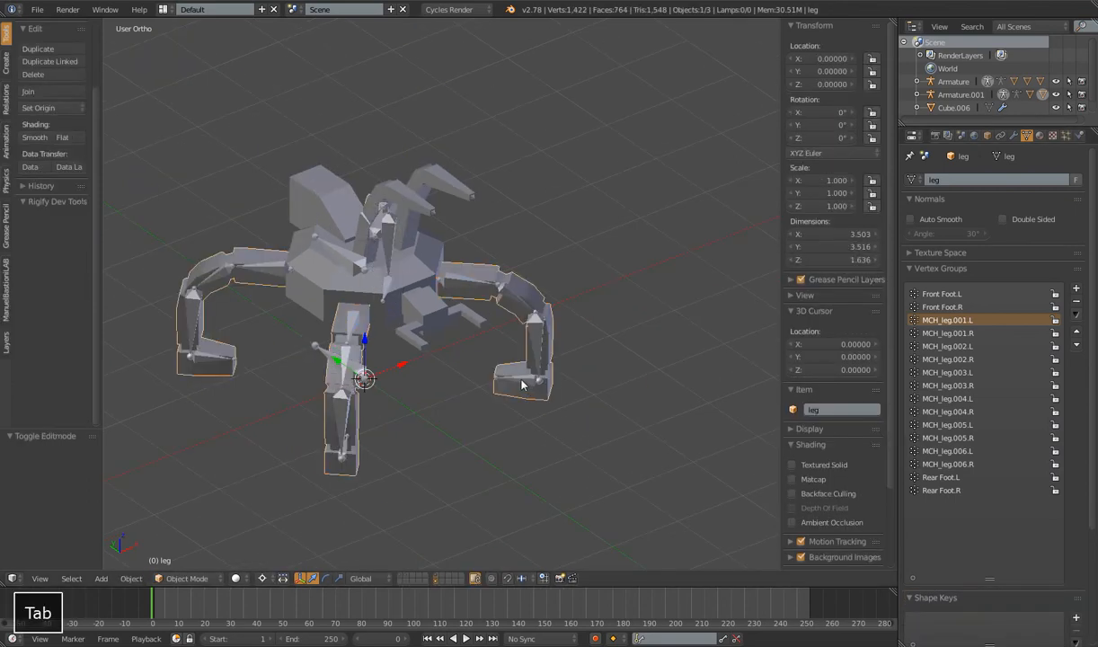
pyautogui.rightClick(519, 395)
pyautogui.press('g')
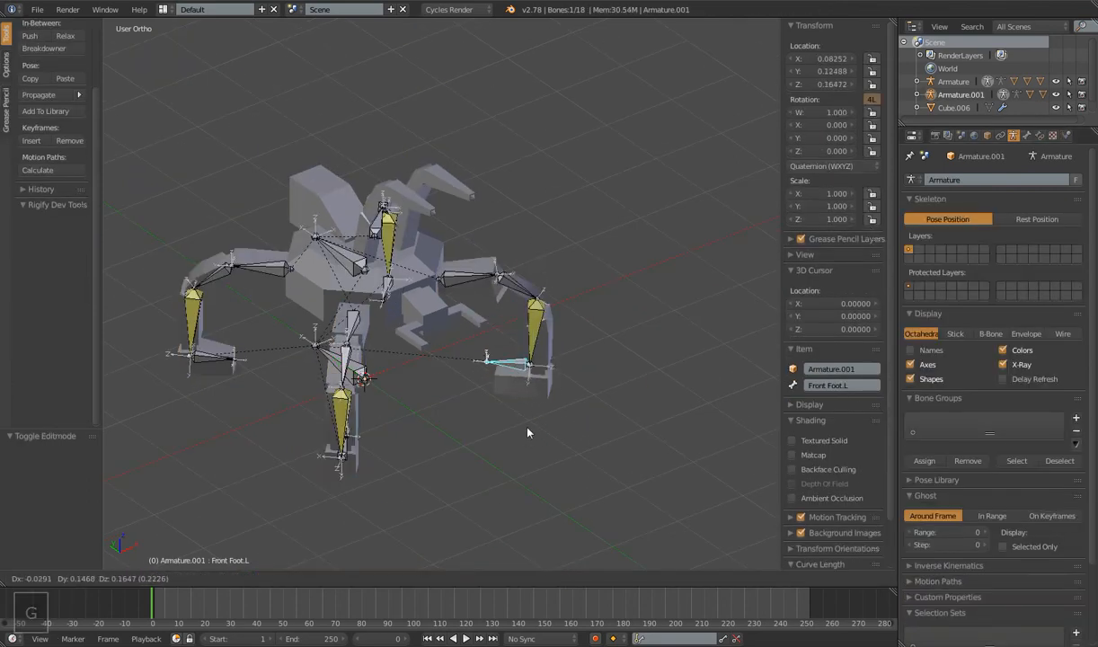
pyautogui.press('Escape')
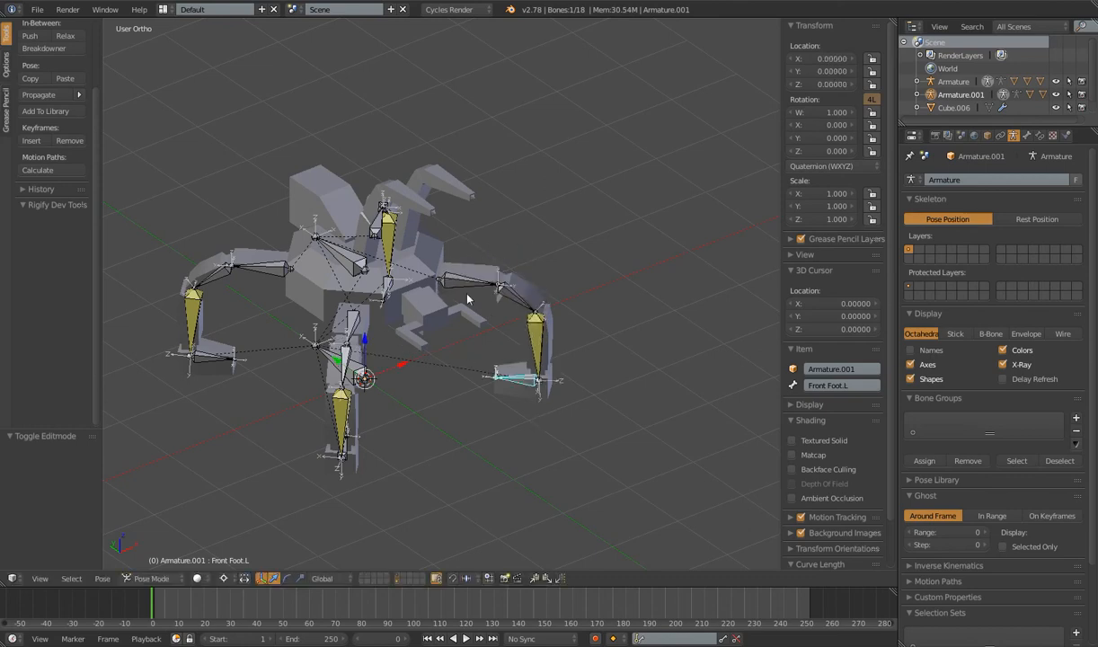
pyautogui.press('g')
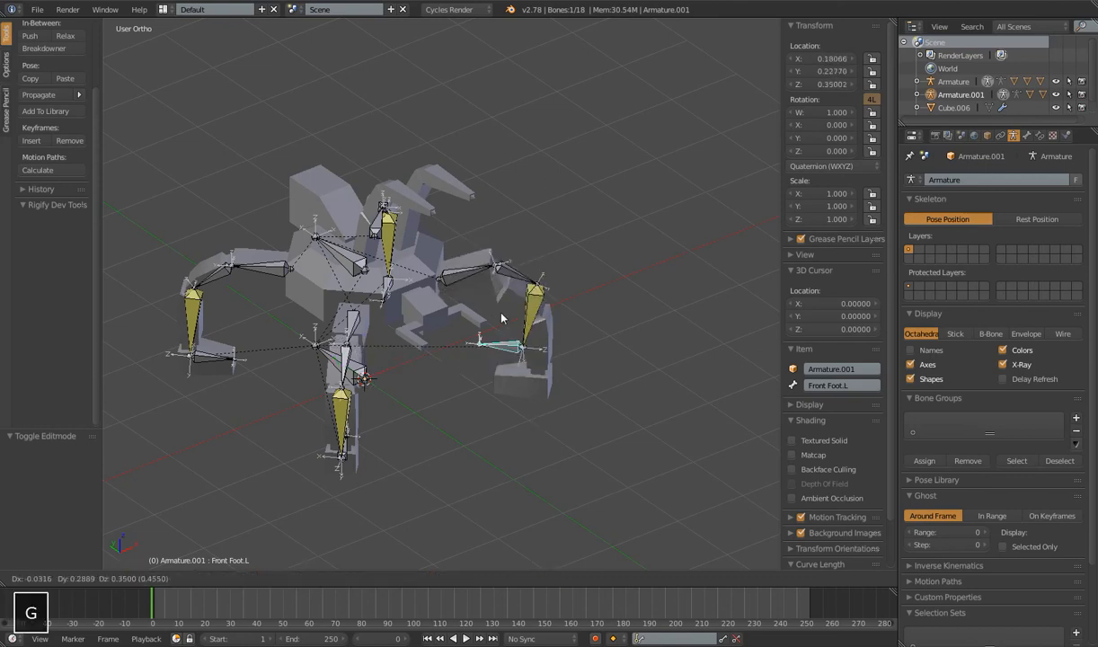
pyautogui.press('Escape')
pyautogui.rightClick(353, 263)
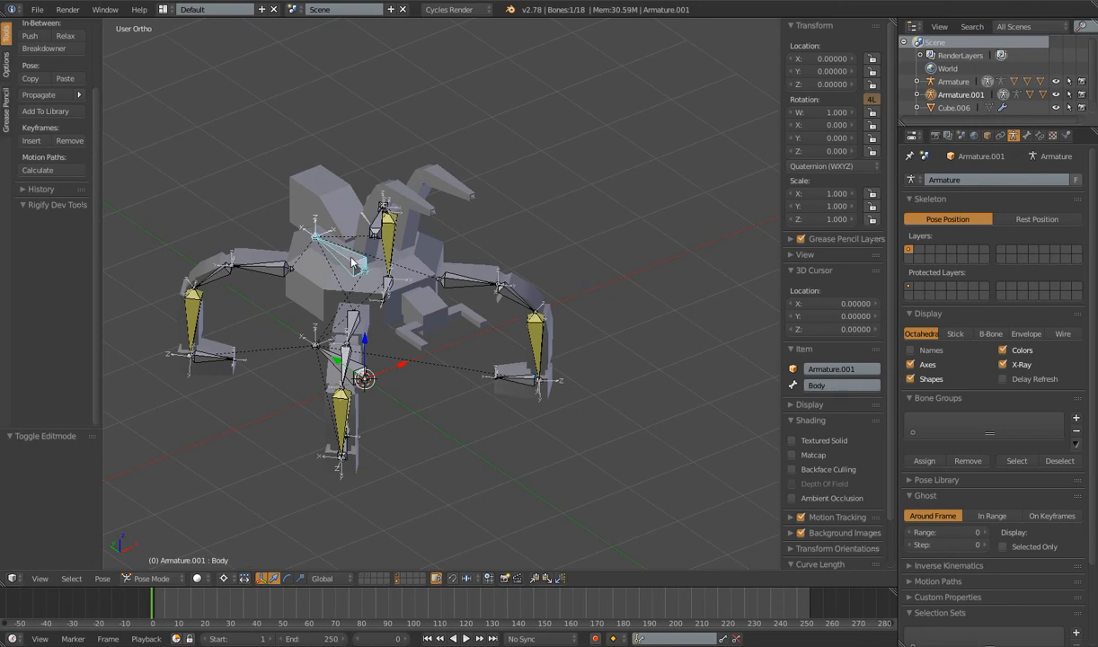
pyautogui.press('g')
pyautogui.press('Escape')
pyautogui.rightClick(516, 390)
pyautogui.press('g')
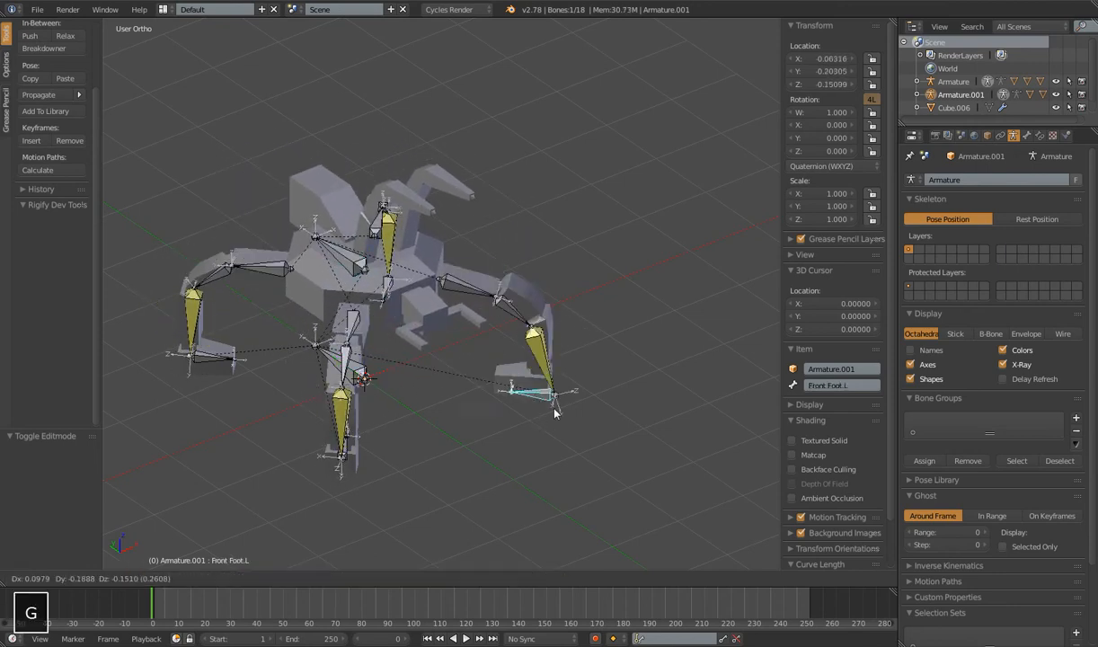
pyautogui.press('Escape')
# Return to editing the leg mesh and hide the selected upper leg segment.
pyautogui.scroll(4, 521, 317)
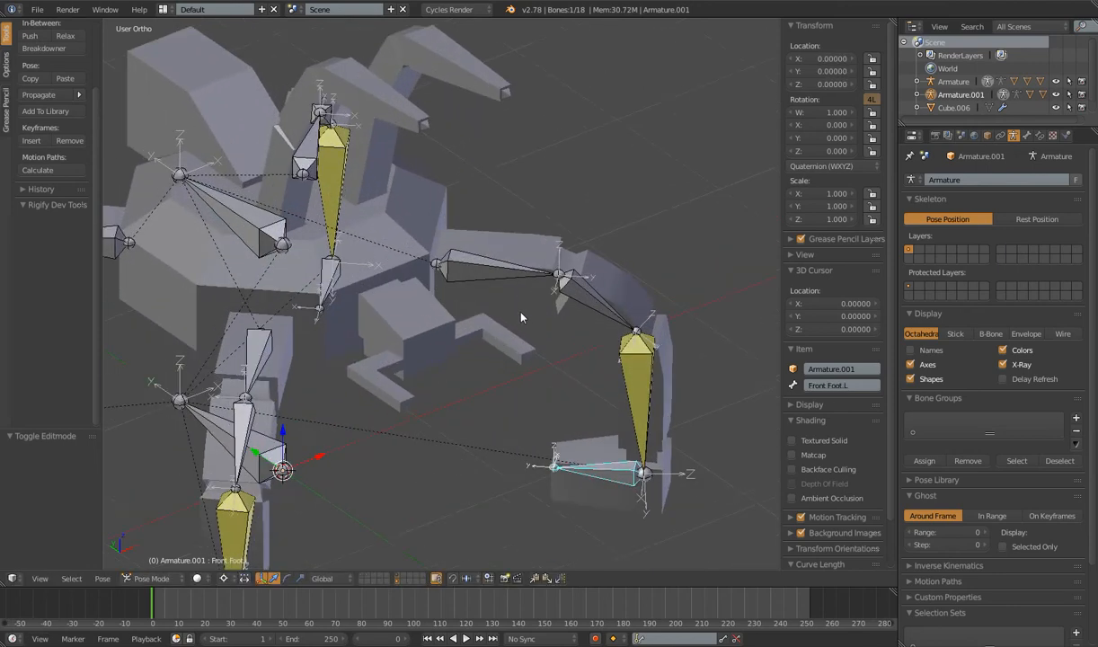
pyautogui.moveTo(521, 314); pyautogui.dragTo(522, 306, button='middle')
pyautogui.keyDown('shift'); pyautogui.moveTo(636, 330); pyautogui.dragTo(564, 322, button='middle'); pyautogui.keyUp('shift')
pyautogui.press('Tab')
pyautogui.press('Tab')
pyautogui.rightClick(439, 212)
pyautogui.press('Tab')
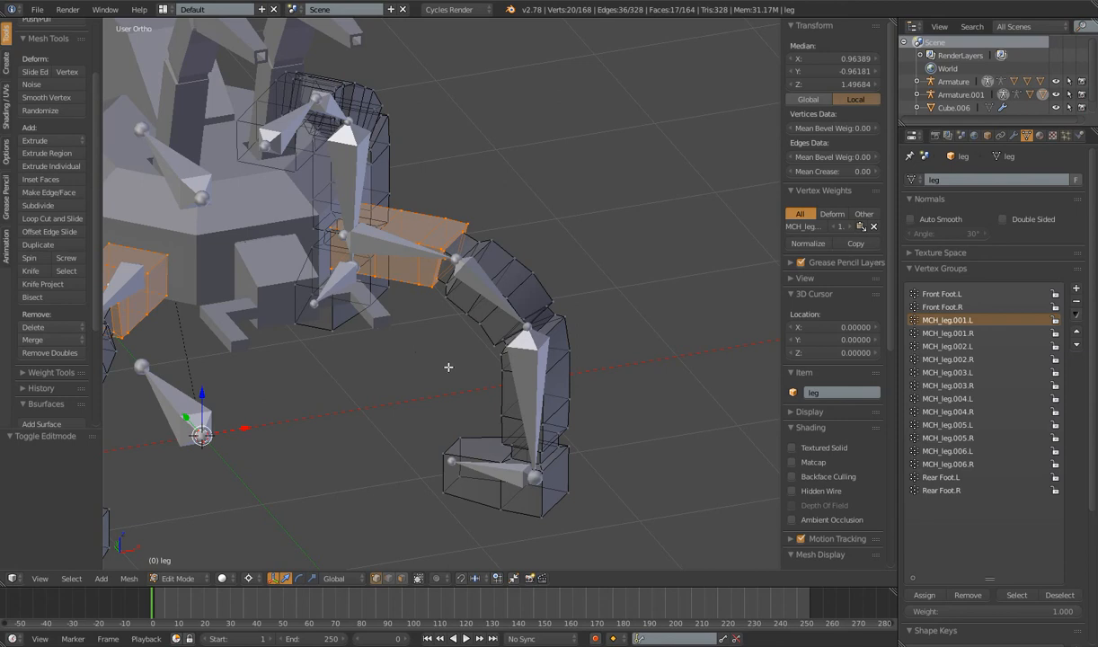
pyautogui.press('h')
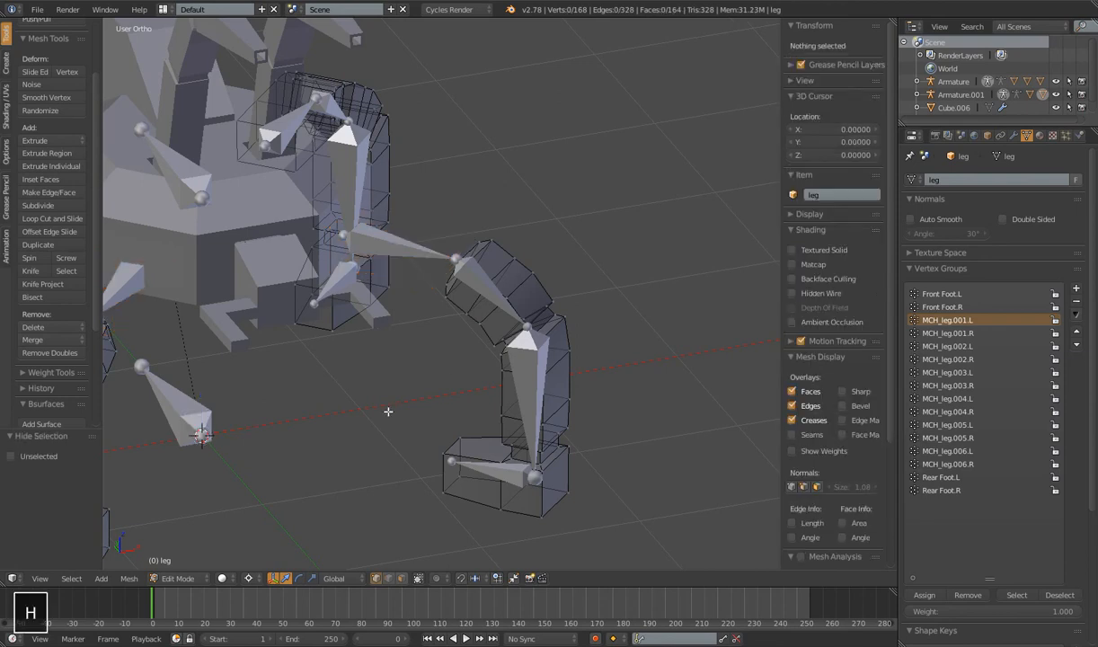
# Select the whole middle segment of the left front leg and assign it to the MCH_leg.002.L vertex group.
pyautogui.hotkey('alt', 'h')
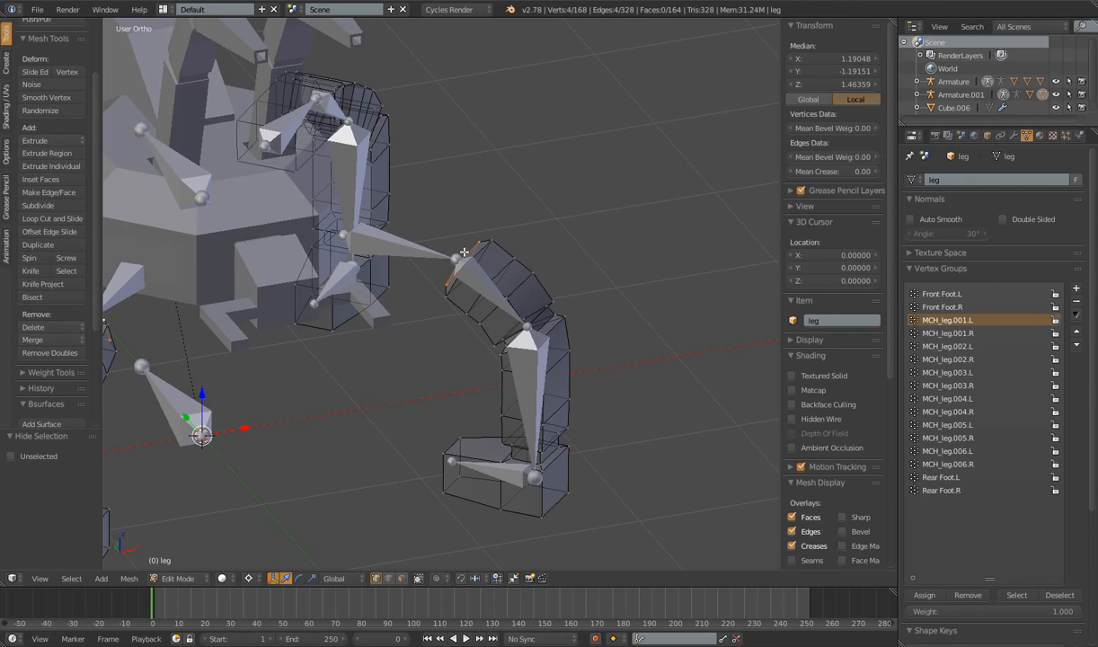
pyautogui.press('ctrl+KP_Add')
pyautogui.press('ctrl+KP_Add')
pyautogui.press('ctrl+KP_Add')
pyautogui.press('ctrl+KP_Add')
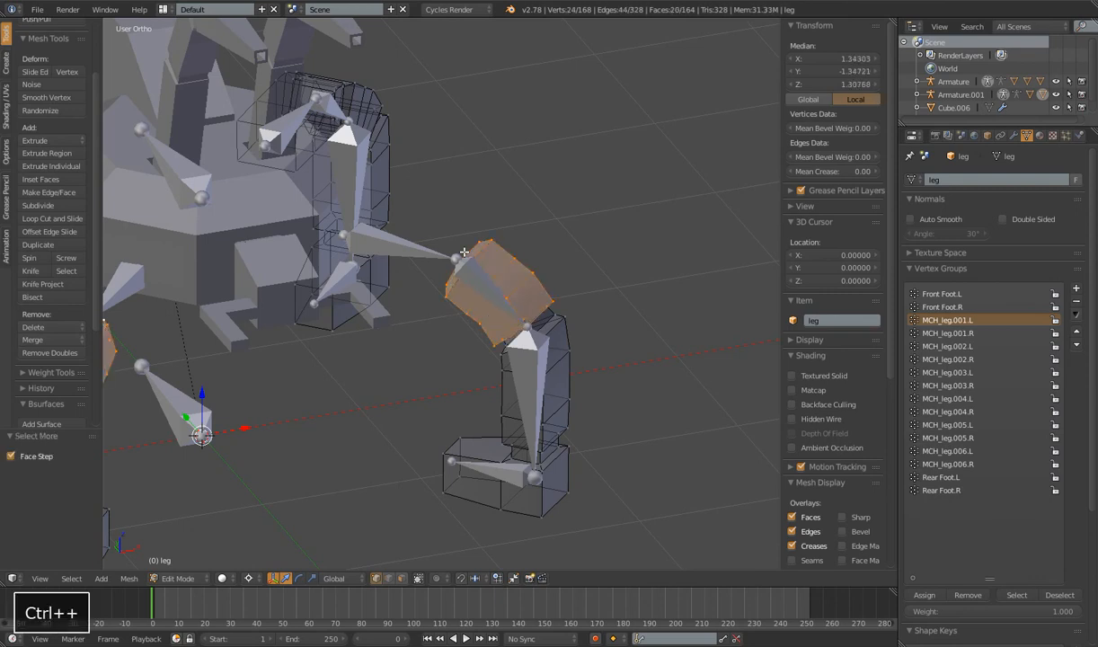
pyautogui.moveTo(618, 320); pyautogui.dragTo(505, 282, button='middle')
pyautogui.scroll(4, 502, 282)
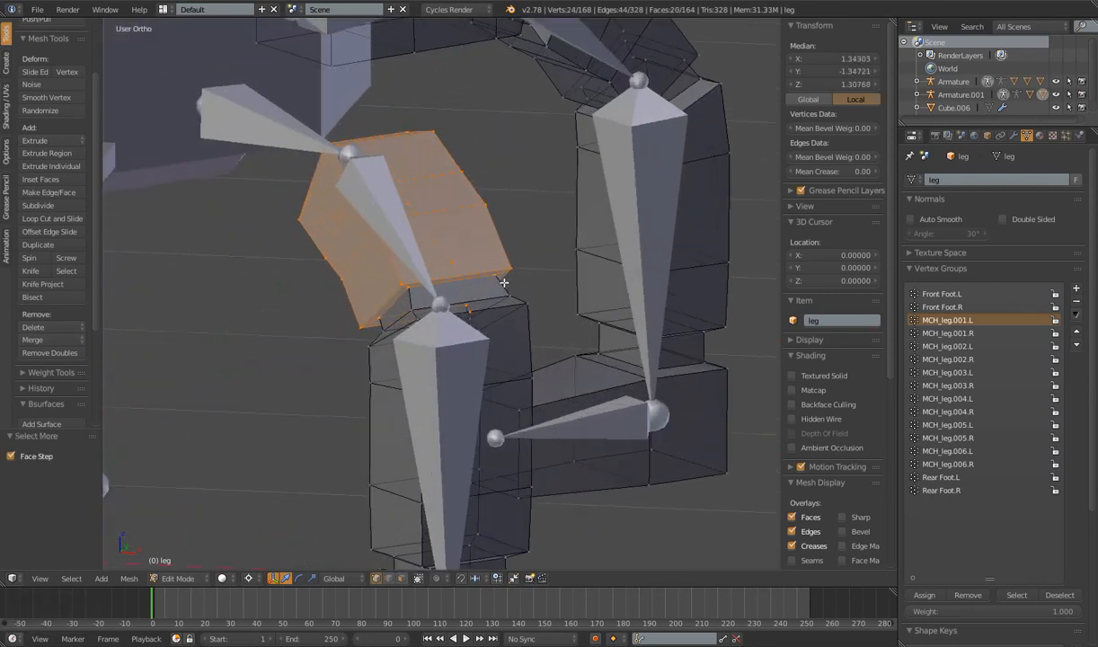
pyautogui.scroll(-1, 481, 283)
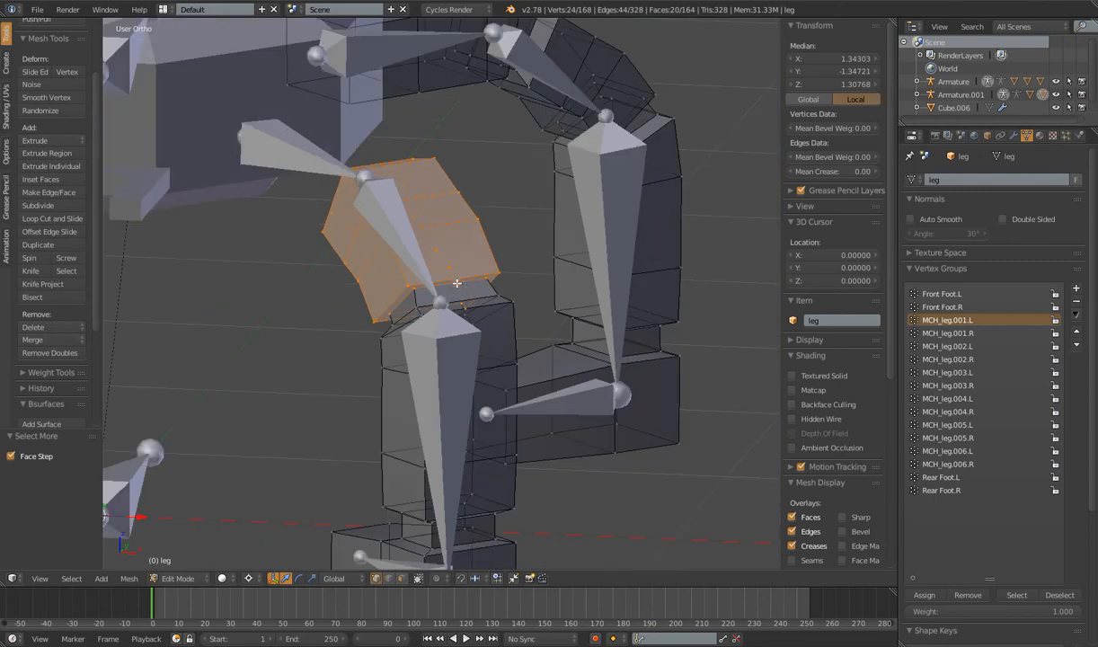
pyautogui.click(959, 347)
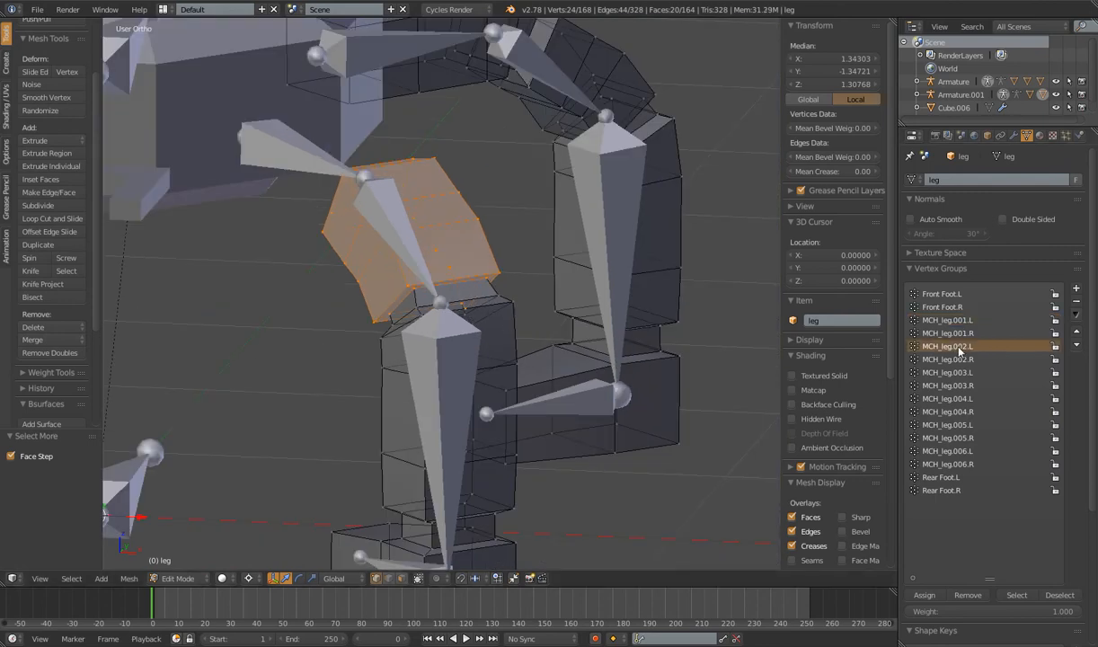
pyautogui.click(925, 596)
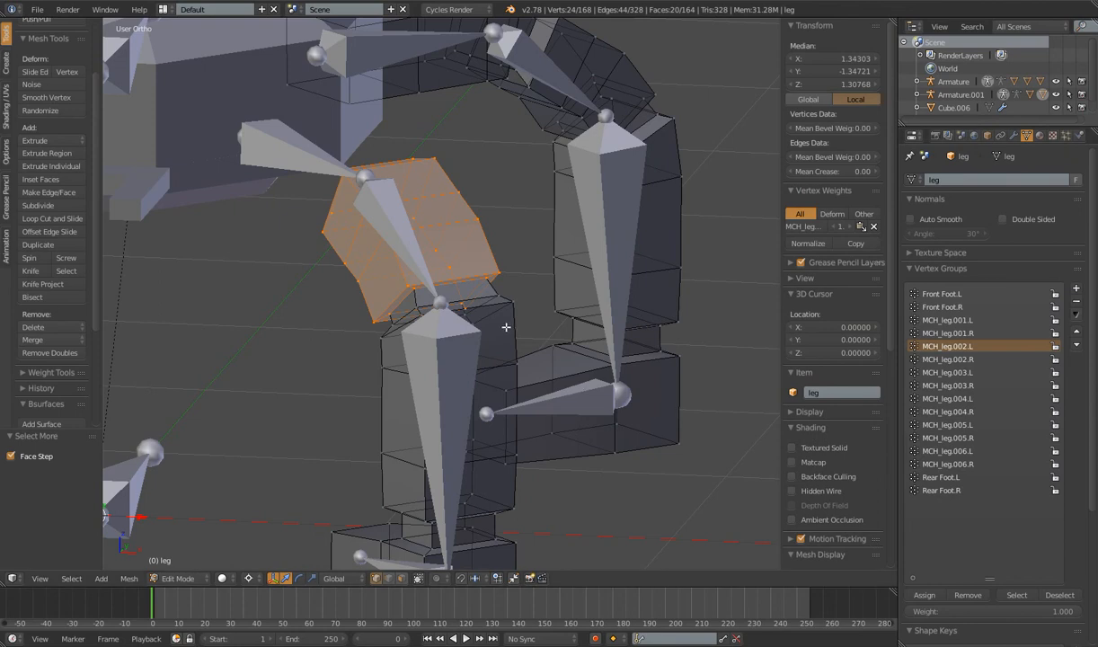
# Hide the middle leg segment, select the whole lower segment and assign it to the MCH_leg.003.L vertex group.
pyautogui.press('h')
pyautogui.hotkey('alt', 'h')
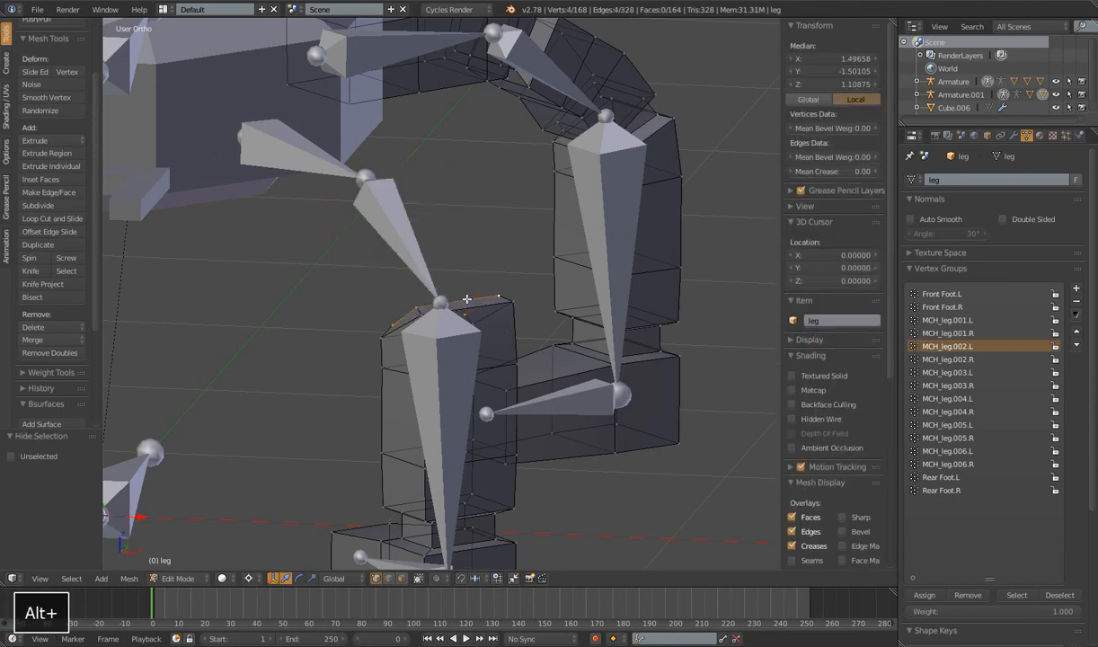
pyautogui.press('ctrl+KP_Add')
pyautogui.press('ctrl+KP_Add')
pyautogui.press('ctrl+KP_Add')
pyautogui.press('ctrl+KP_Add')
pyautogui.press('ctrl+KP_Add')
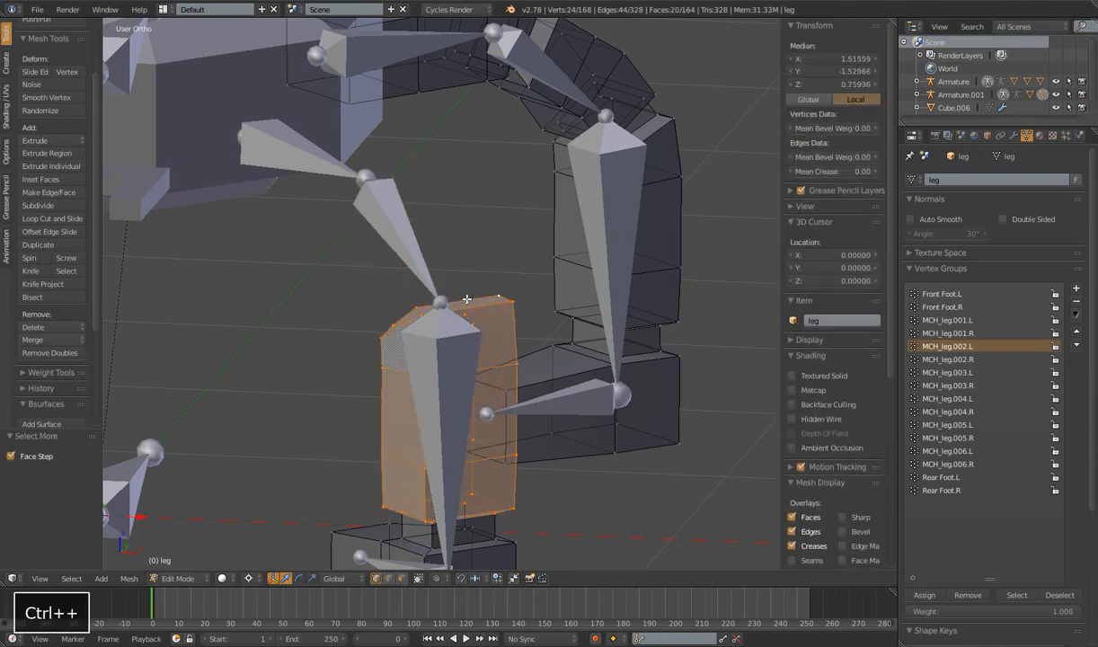
pyautogui.scroll(-3, 470, 371)
pyautogui.moveTo(470, 370); pyautogui.dragTo(603, 343, button='middle')
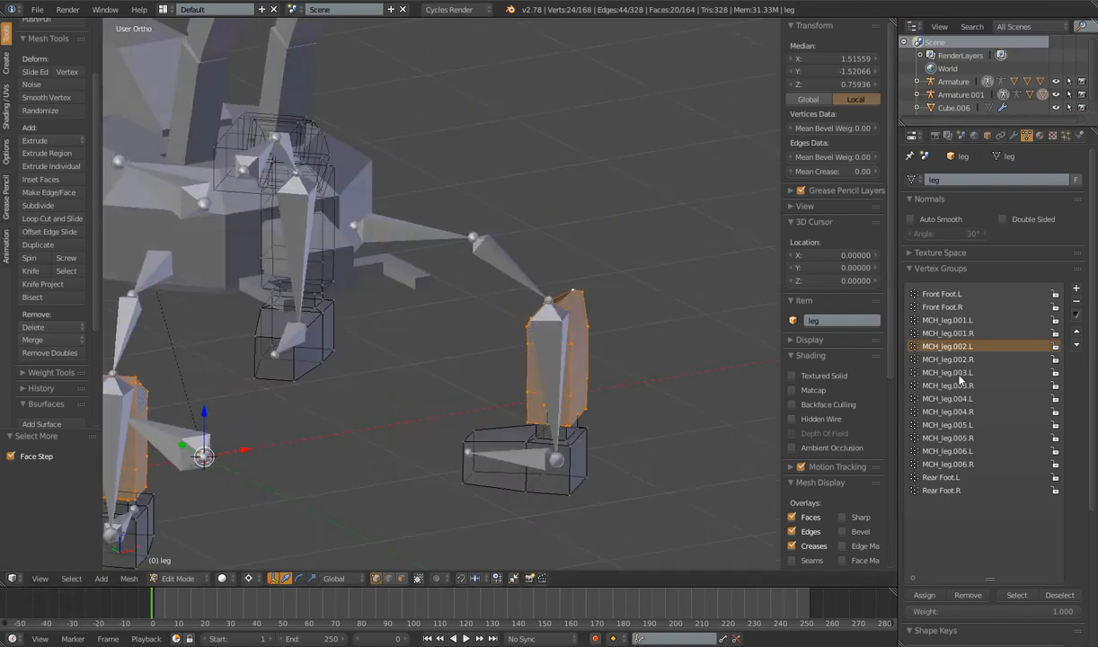
pyautogui.click(956, 373)
pyautogui.click(924, 596)
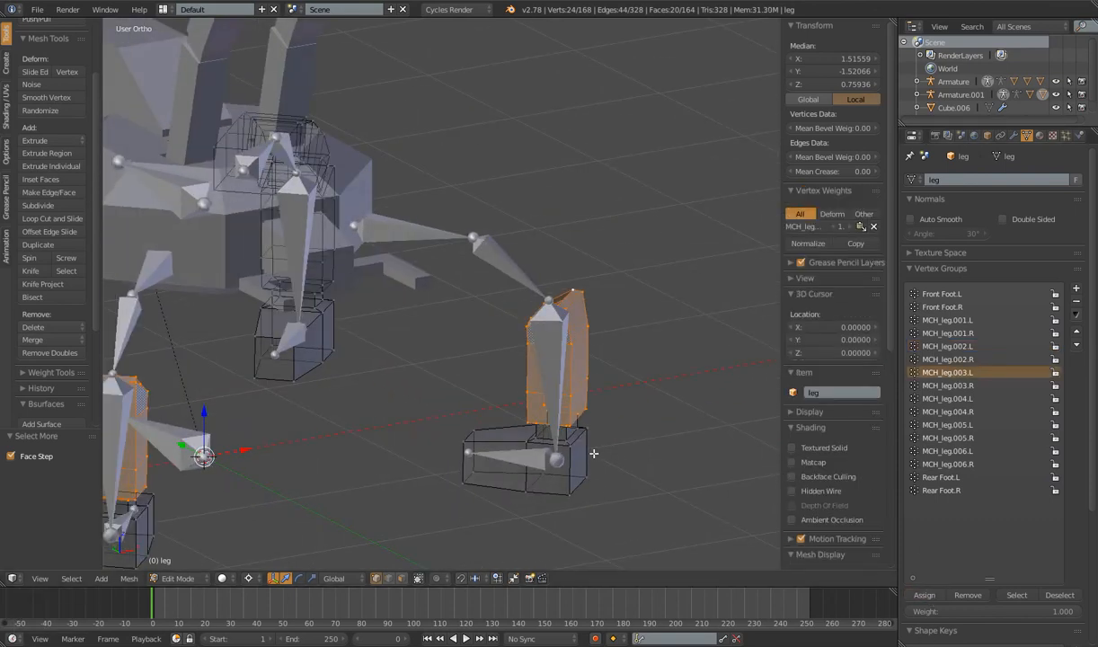
# Hide the lower leg segment, select all linked foot geometry and assign it to the Front Foot.L vertex group.
pyautogui.press('h')
pyautogui.scroll(3, 504, 485)
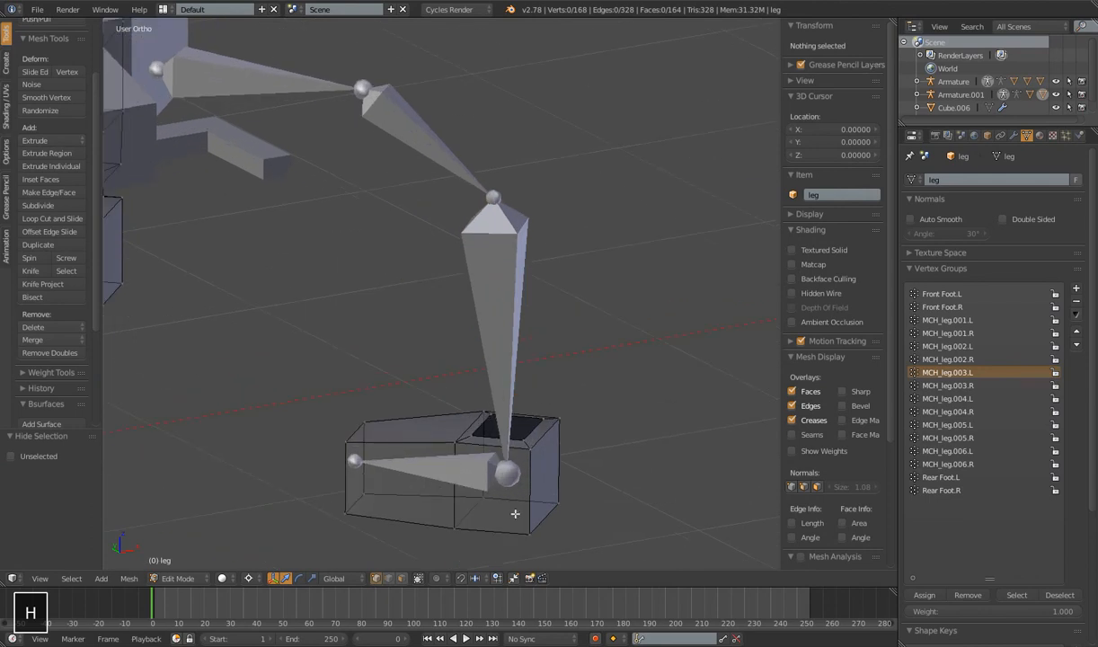
pyautogui.hotkey('ctrl', 'l')
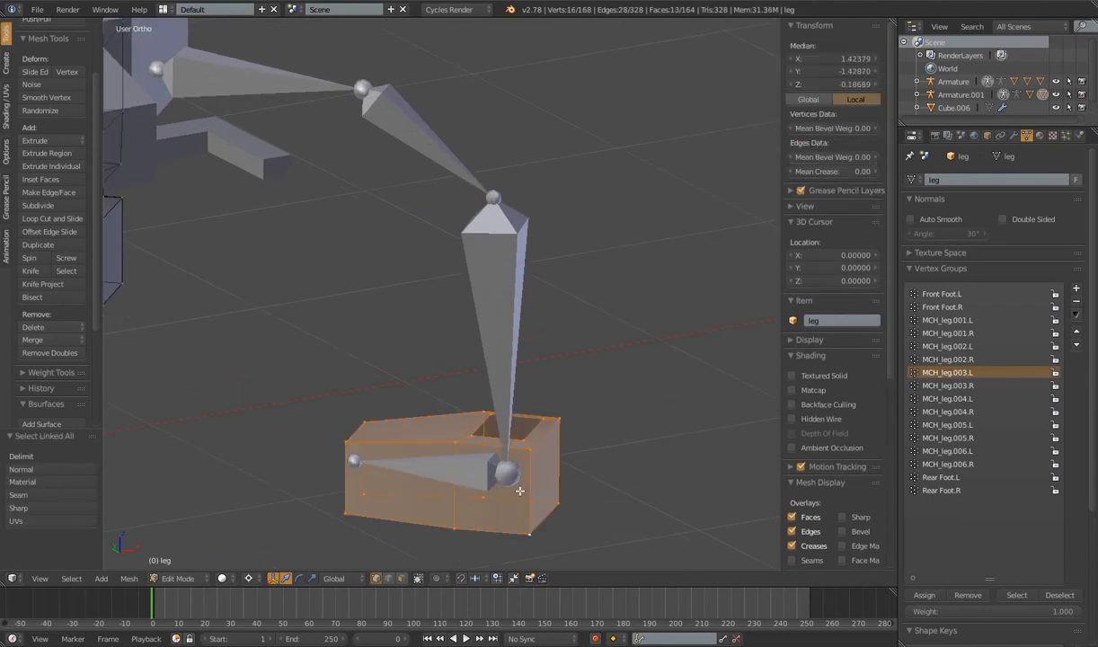
pyautogui.click(937, 295)
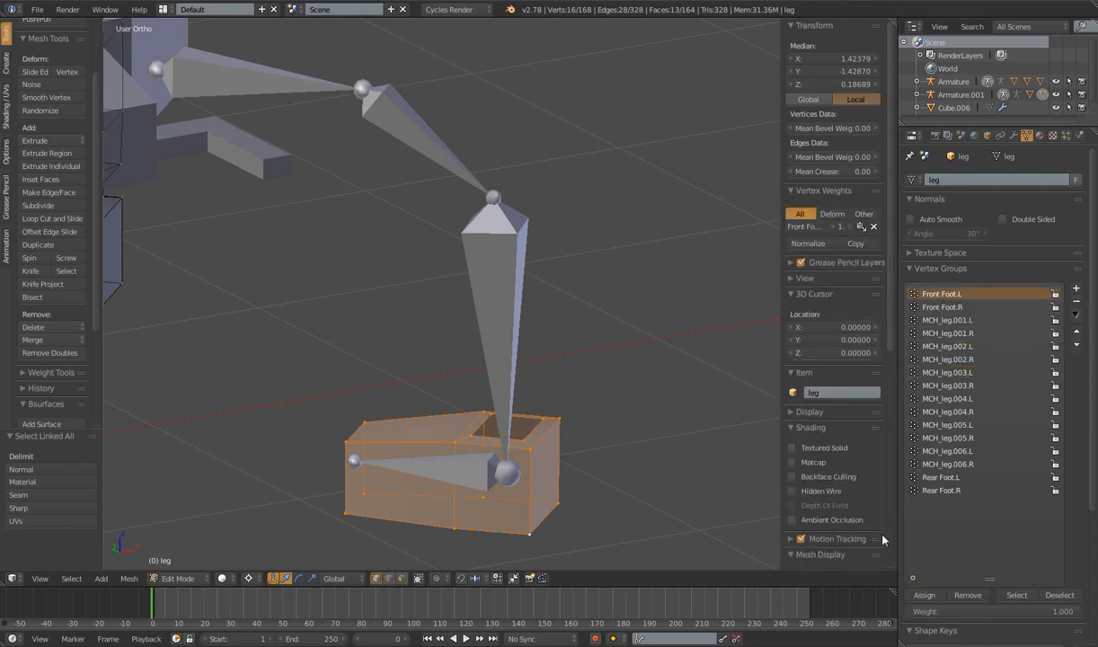
# Reveal all hidden segments of the leg mesh and leave mesh editing.
pyautogui.scroll(-5, 541, 409)
pyautogui.hotkey('alt', 'h')
pyautogui.scroll(-3, 529, 402)
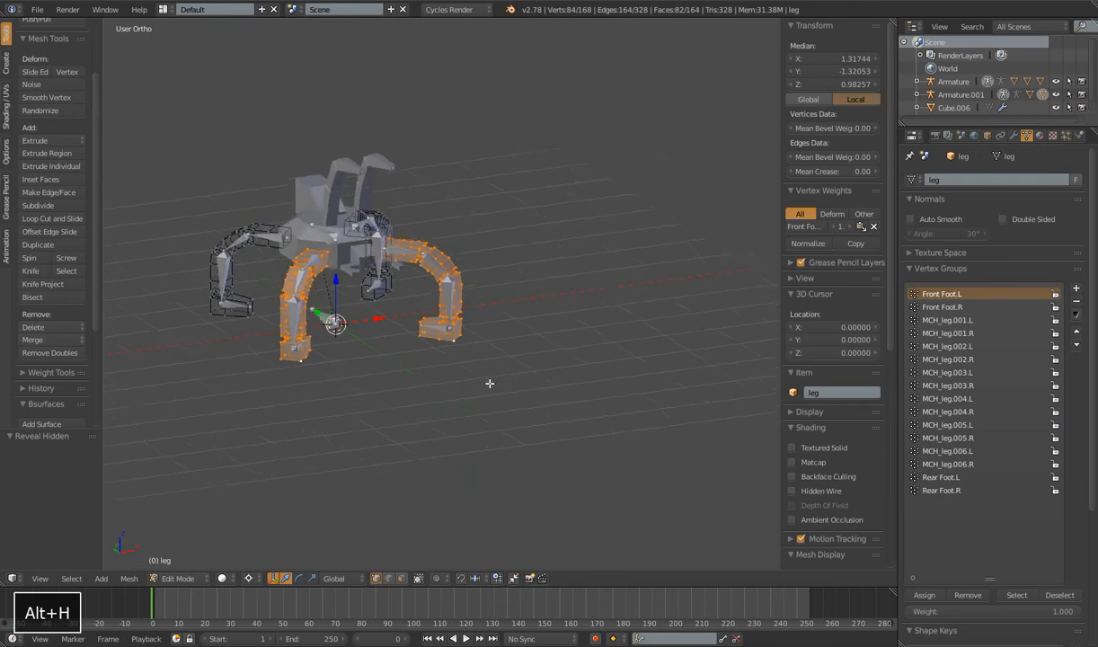
pyautogui.scroll(2, 490, 382)
pyautogui.press('Tab')
pyautogui.keyDown('shift'); pyautogui.moveTo(478, 366); pyautogui.dragTo(528, 379, button='middle'); pyautogui.keyUp('shift')
pyautogui.scroll(3, 528, 380)
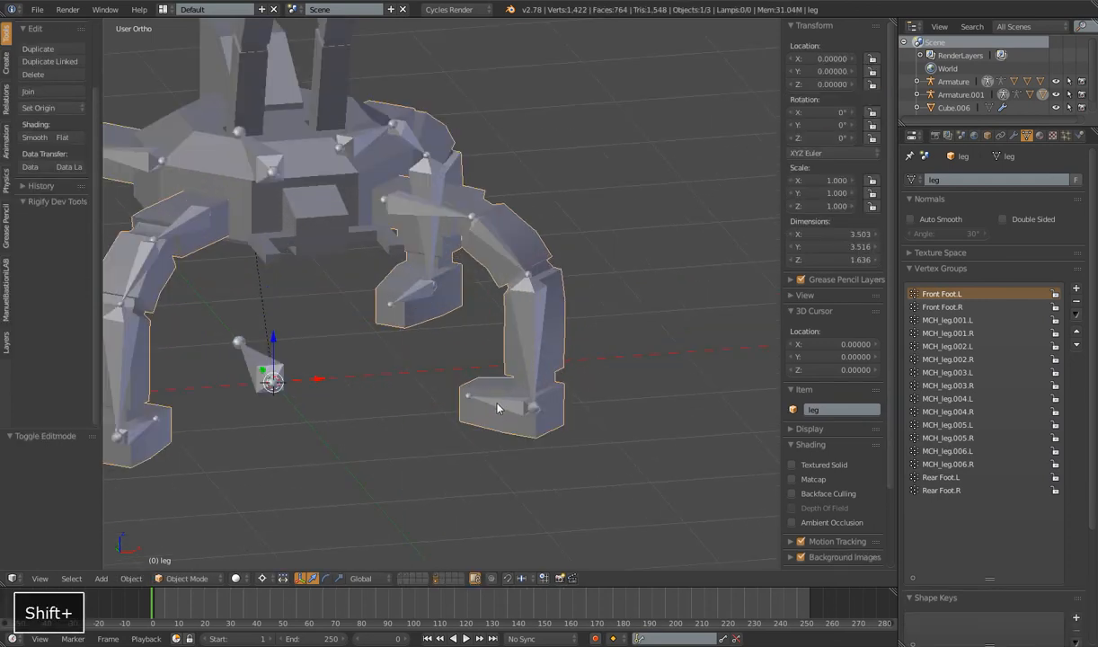
# Select the Front Foot.L bone and move it around to test how the front left leg deforms.
pyautogui.rightClick(499, 407)
pyautogui.scroll(-4, 514, 423)
pyautogui.press('g')
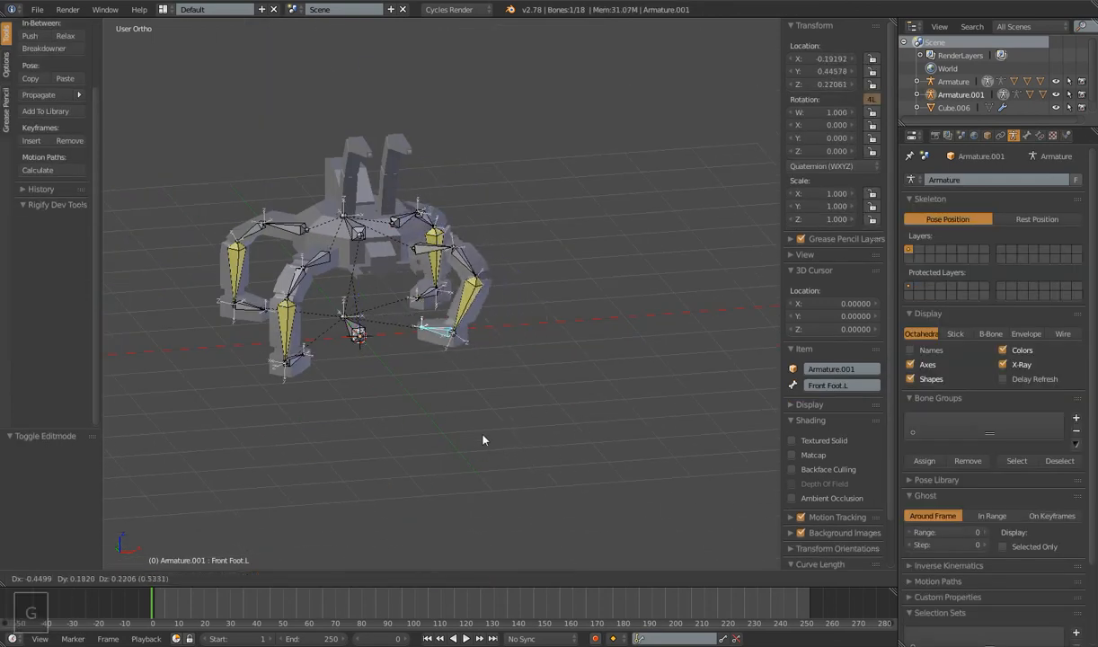
pyautogui.rightClick(548, 424)
pyautogui.scroll(3, 559, 427)
pyautogui.press('g')
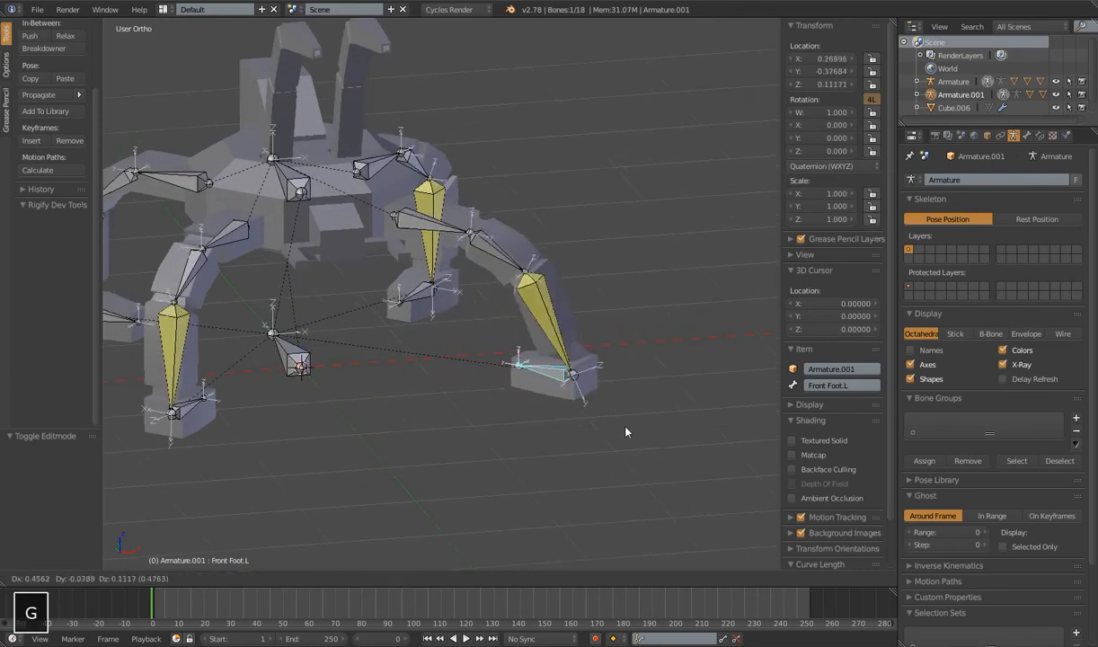
pyautogui.click(501, 217)
pyautogui.press('g')
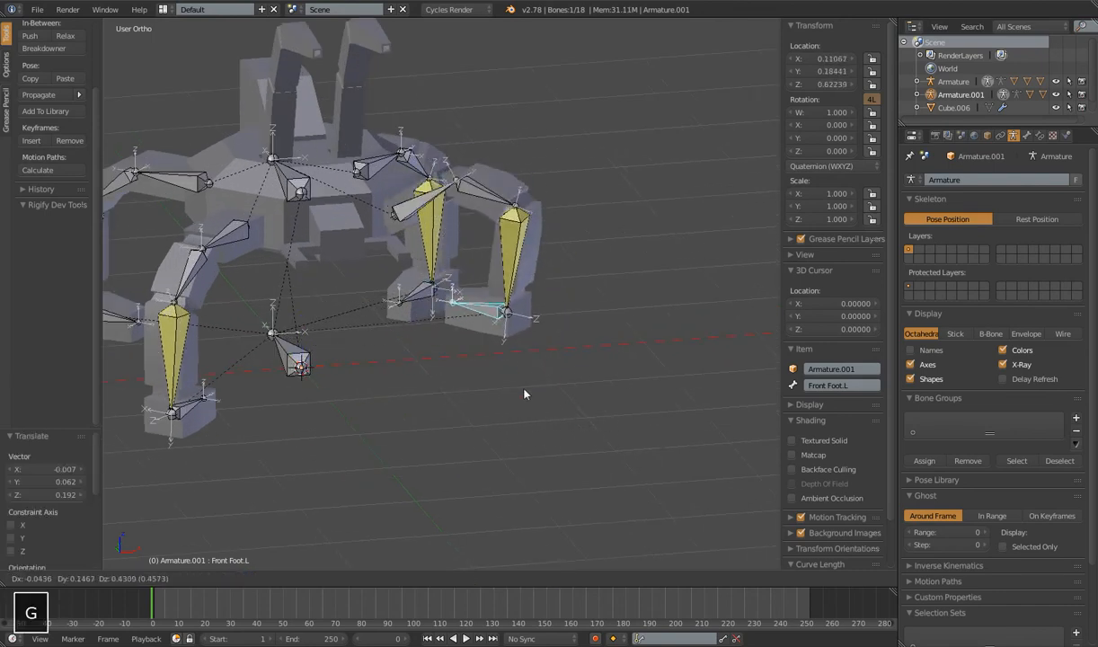
pyautogui.click(544, 266)
pyautogui.scroll(3, 544, 265)
pyautogui.press('g')
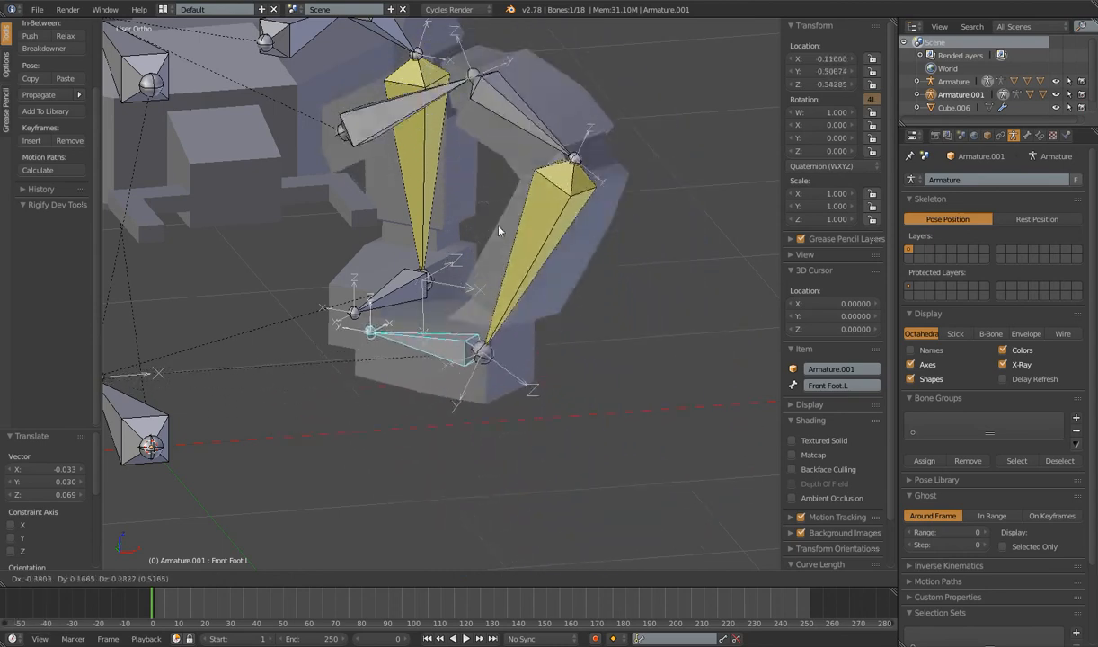
pyautogui.click(586, 430)
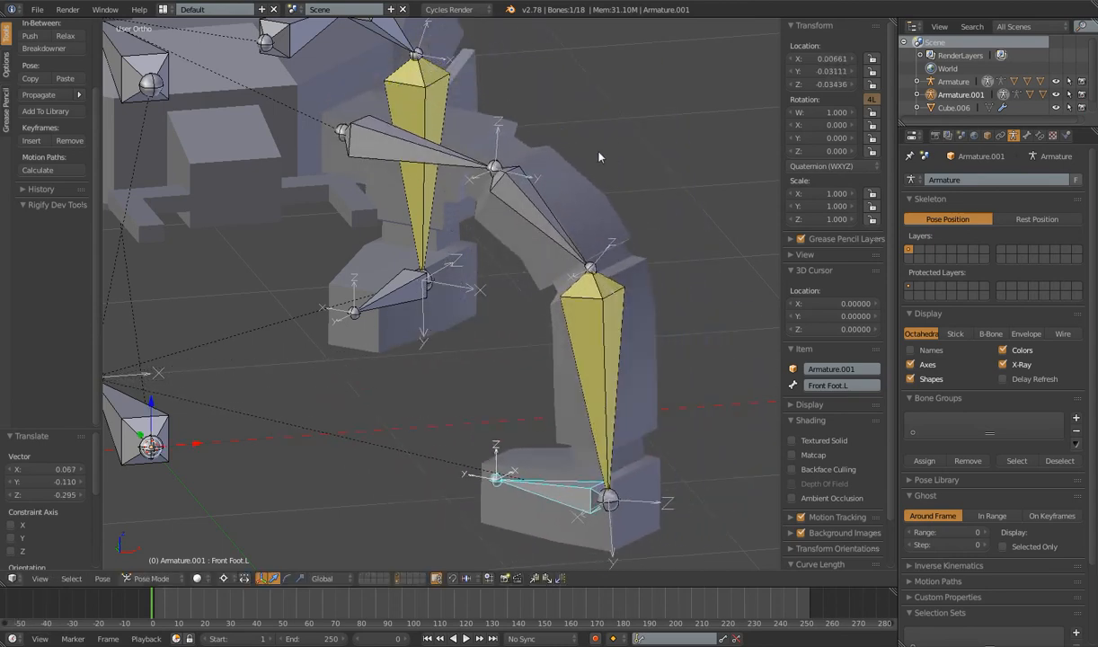
# Check the bones along the front left leg, then reposition the Front Foot.L bone slightly inward and upward as a further test.
pyautogui.rightClick(509, 203)
pyautogui.rightClick(588, 349)
pyautogui.rightClick(551, 486)
pyautogui.scroll(-4, 583, 465)
pyautogui.press('g')
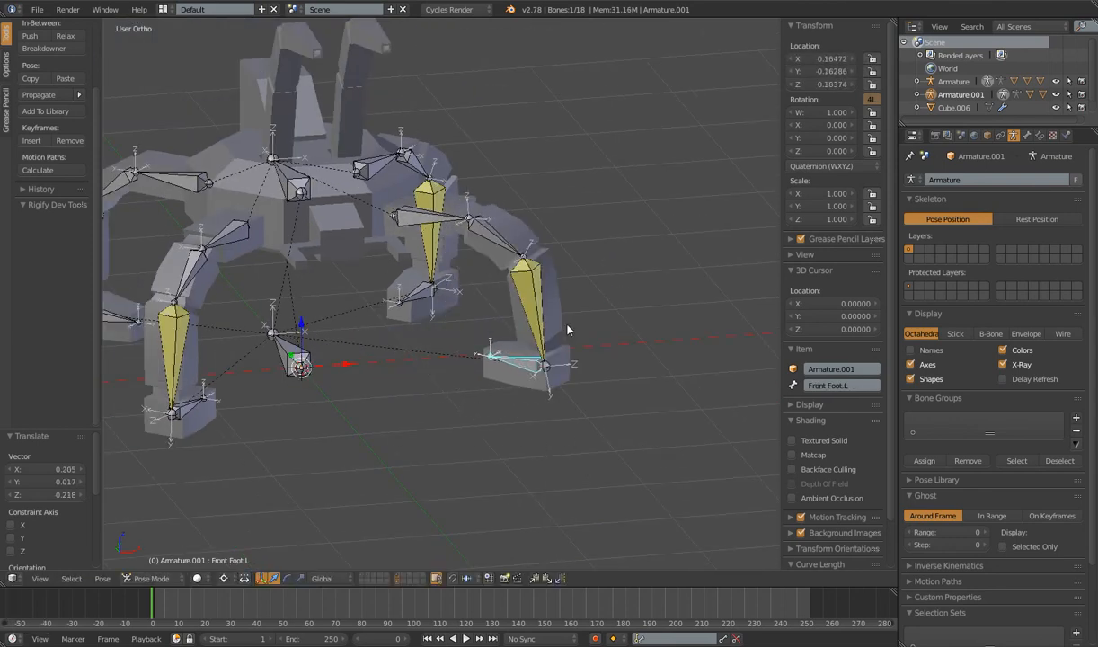
pyautogui.press('g')
pyautogui.press('Escape')
pyautogui.press('g')
pyautogui.press('Escape')
# Try moving the Front Foot.L bone while viewing the leg's bend from a low side angle.
pyautogui.moveTo(481, 203); pyautogui.dragTo(354, 162, button='middle')
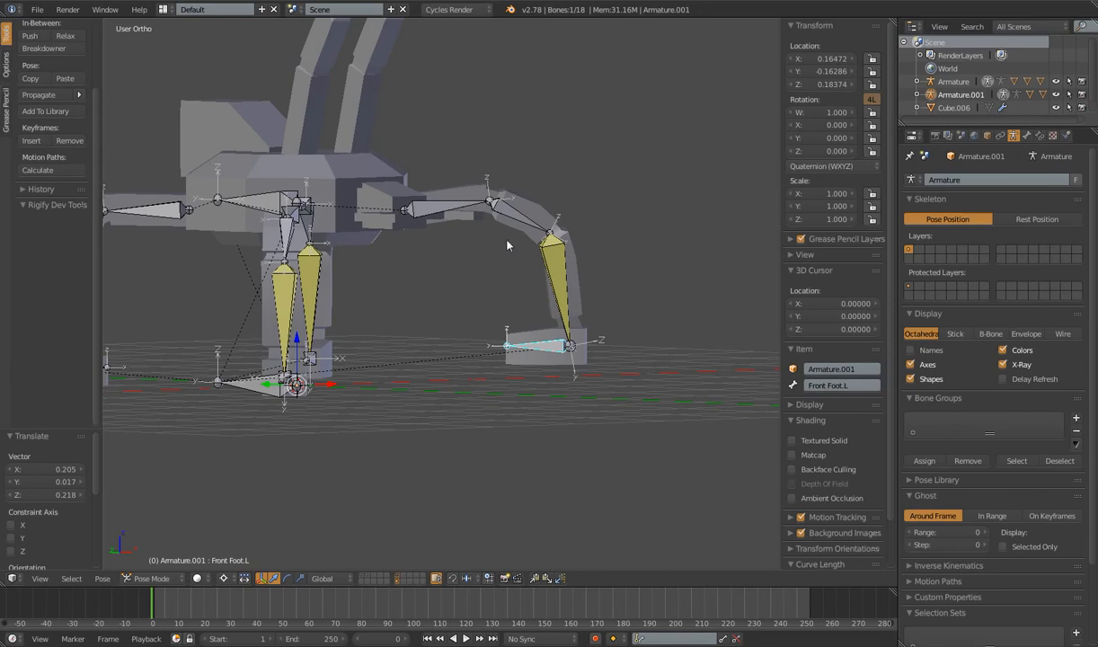
pyautogui.moveTo(507, 244); pyautogui.dragTo(389, 184, button='middle')
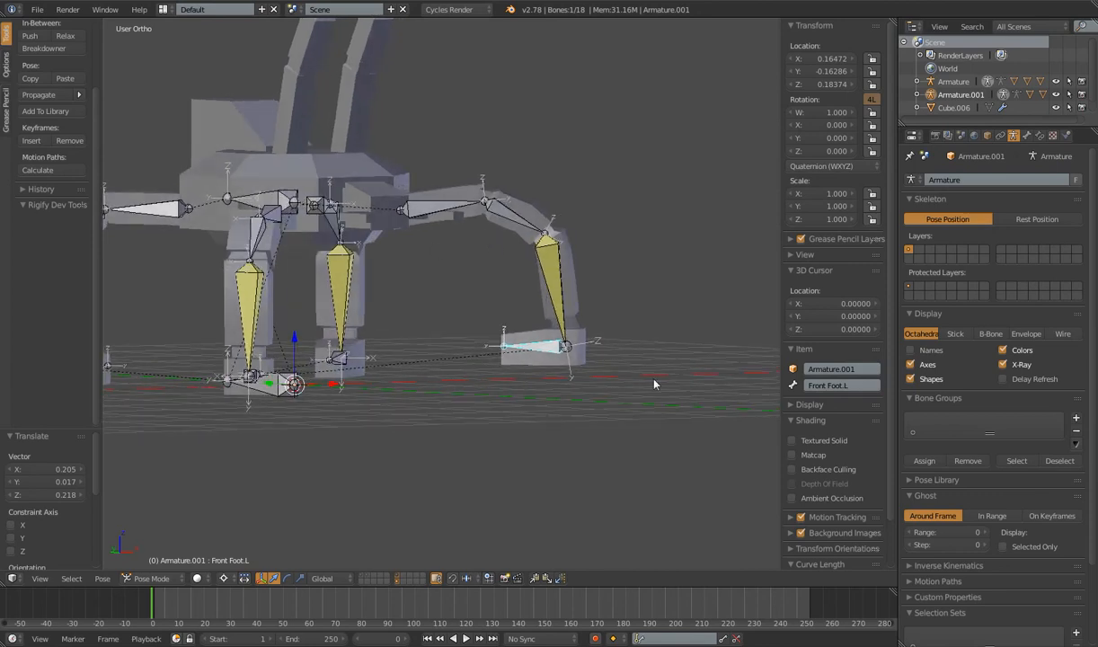
pyautogui.press('b')
pyautogui.rightClick(587, 352)
pyautogui.press('g')
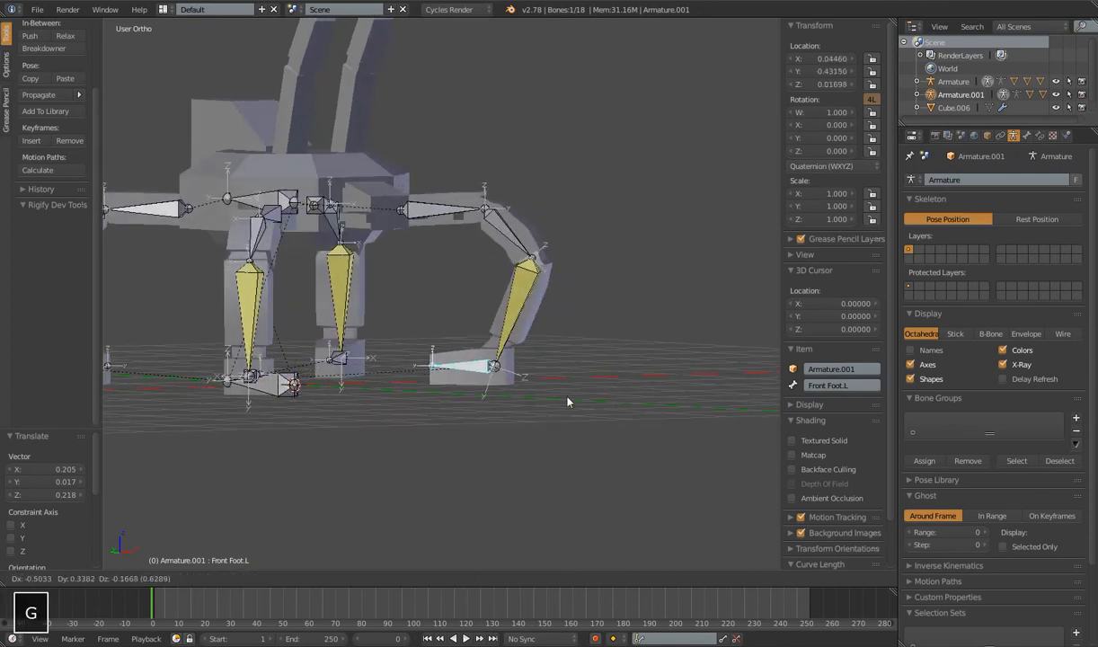
pyautogui.rightClick(562, 359)
pyautogui.scroll(-2, 561, 359)
pyautogui.moveTo(562, 359); pyautogui.dragTo(454, 400, button='middle')
pyautogui.scroll(3, 454, 400)
# Clear the pose transforms of all bones and select the leg mesh.
pyautogui.press('a')
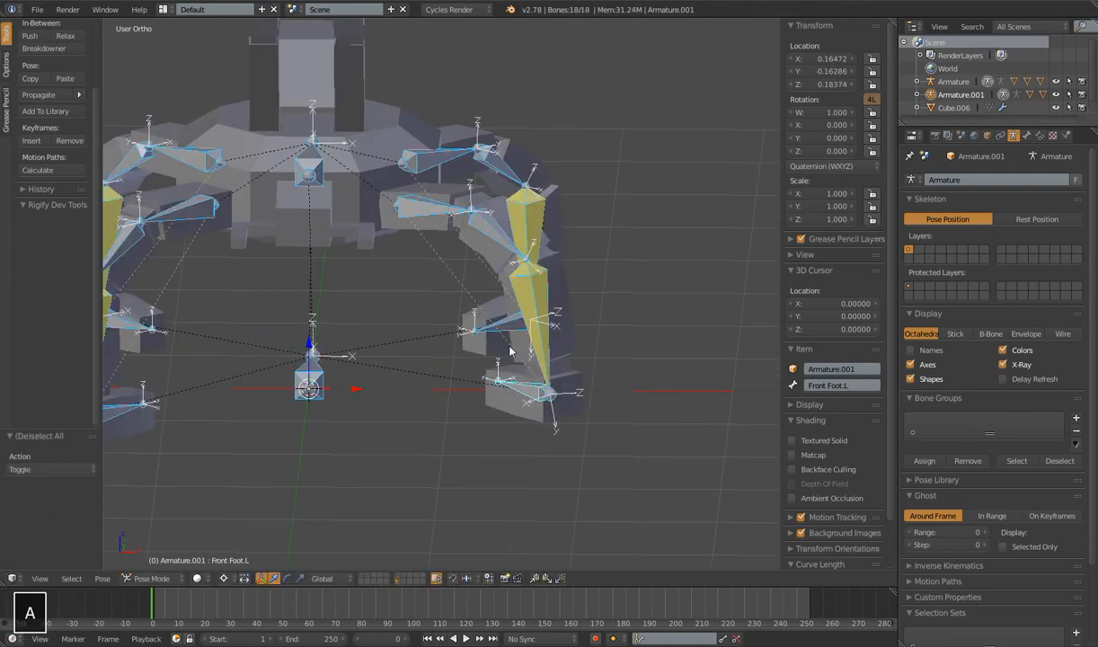
pyautogui.hotkey('alt', 's')
pyautogui.moveTo(509, 350); pyautogui.dragTo(437, 290, button='middle')
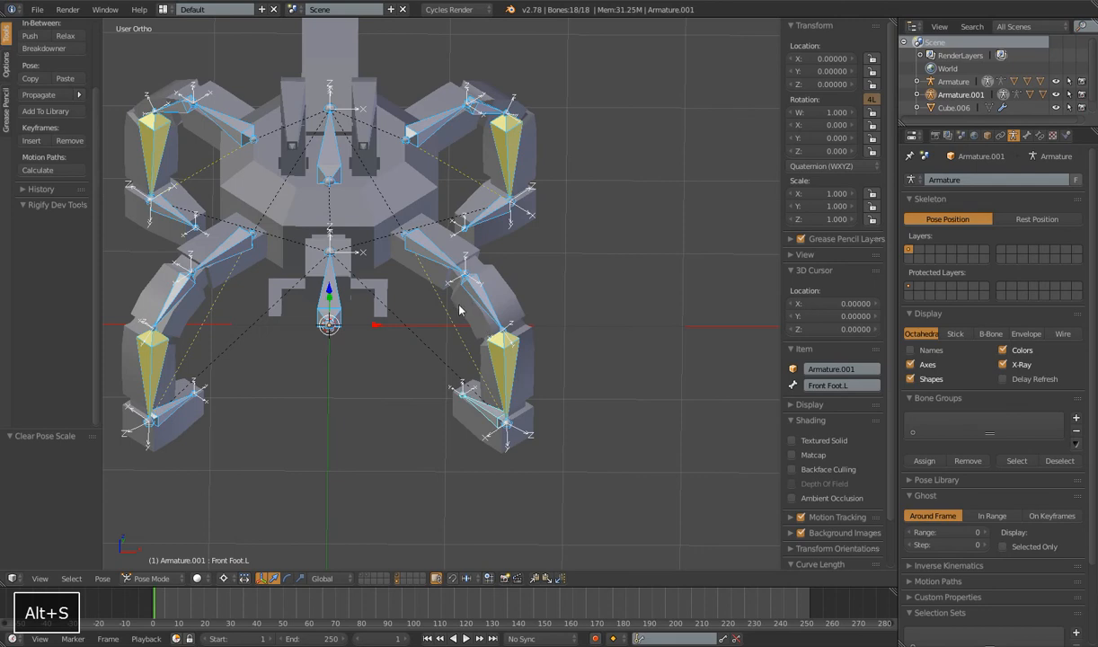
pyautogui.rightClick(437, 290)
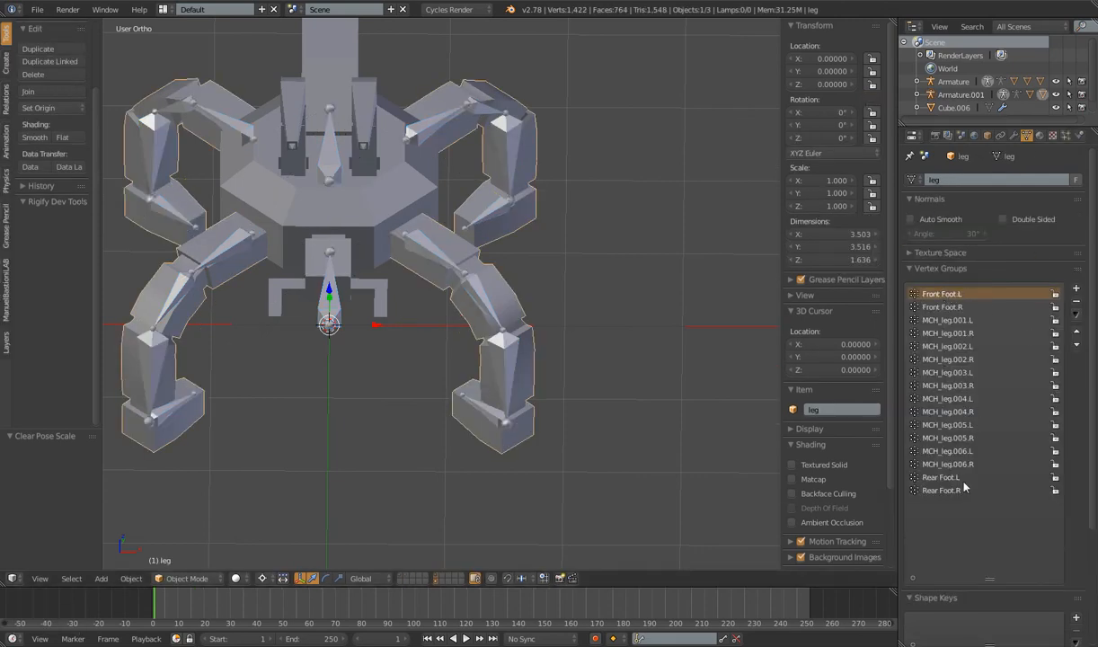
# Toggle the leg mesh's Mirror modifier off and back on in the viewport to examine the original and mirrored legs.
pyautogui.click(1014, 135)
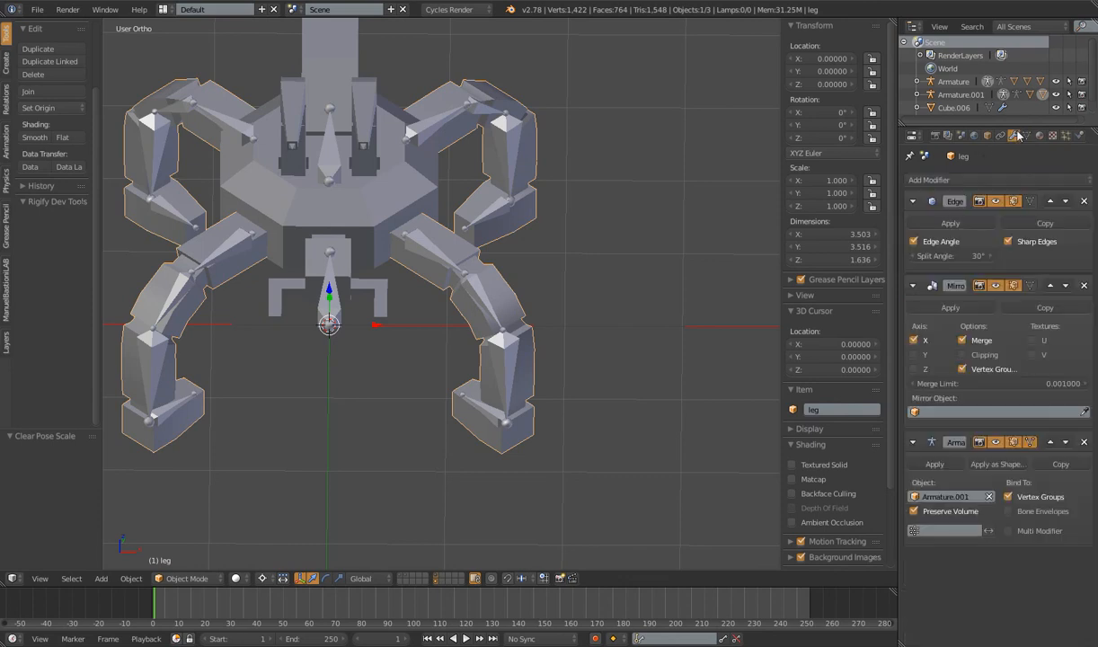
pyautogui.click(996, 285)
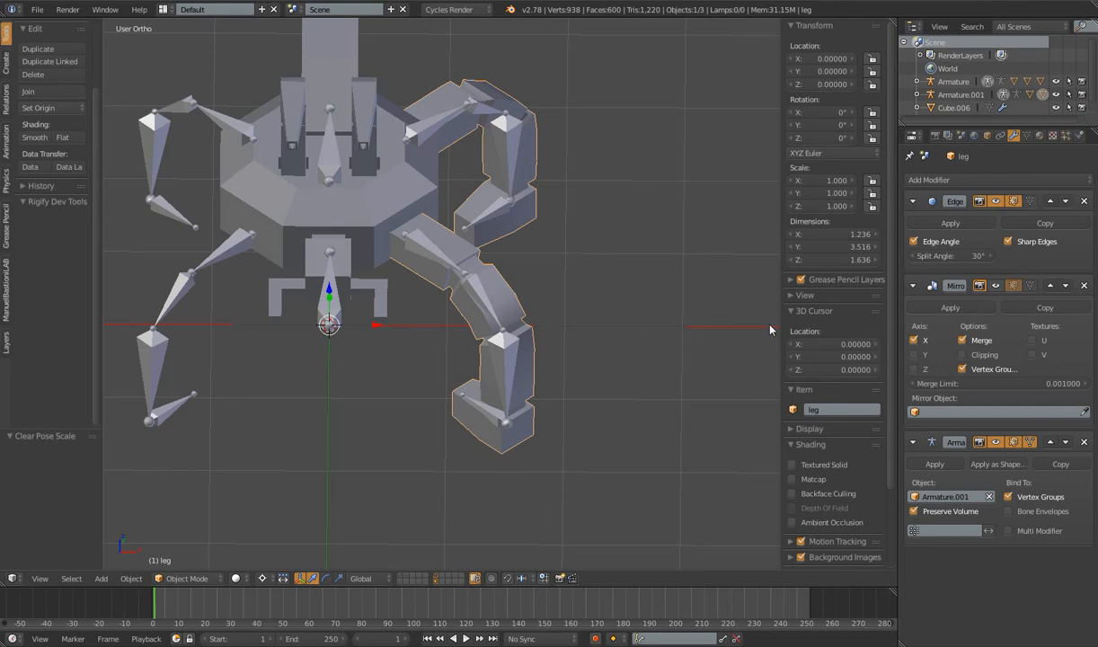
pyautogui.click(996, 285)
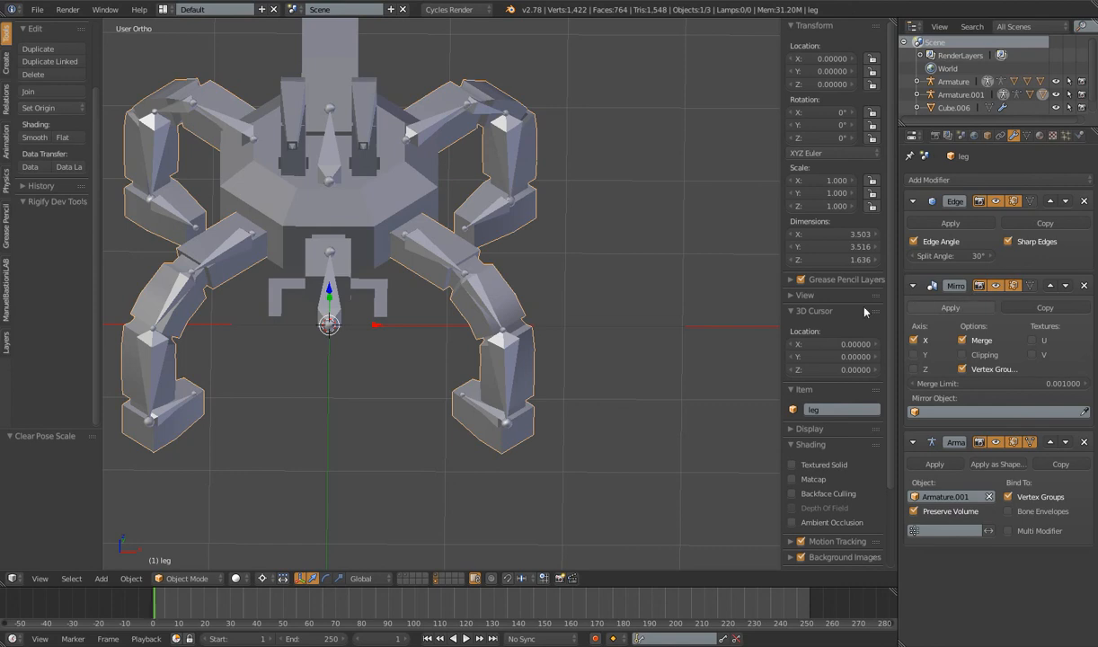
pyautogui.scroll(-3, 538, 304)
pyautogui.moveTo(539, 303)
pyautogui.mouseDown(button='middle')
pyautogui.moveTo(463, 298)
pyautogui.moveTo(460, 267)
pyautogui.moveTo(558, 297)
pyautogui.mouseUp(button='middle')
pyautogui.press('Tab')
pyautogui.scroll(3, 460, 267)
pyautogui.press('Tab')
pyautogui.moveTo(598, 337); pyautogui.dragTo(135, 333, button='middle')
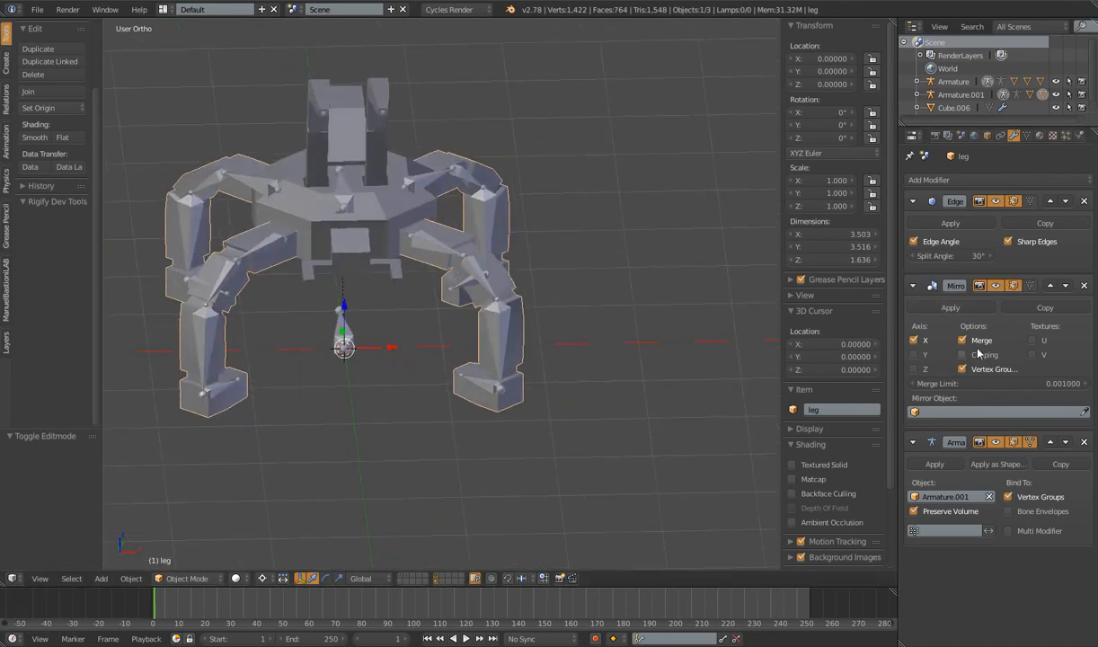
pyautogui.click(998, 285)
pyautogui.click(998, 286)
# Enter mesh editing on the leg and select the whole upper segment of the rear left leg.
pyautogui.press('Tab')
pyautogui.moveTo(518, 276); pyautogui.dragTo(422, 294, button='middle')
pyautogui.scroll(5, 478, 260)
pyautogui.scroll(2, 498, 257)
pyautogui.keyDown('alt'); pyautogui.rightClick(341, 180); pyautogui.keyUp('alt')
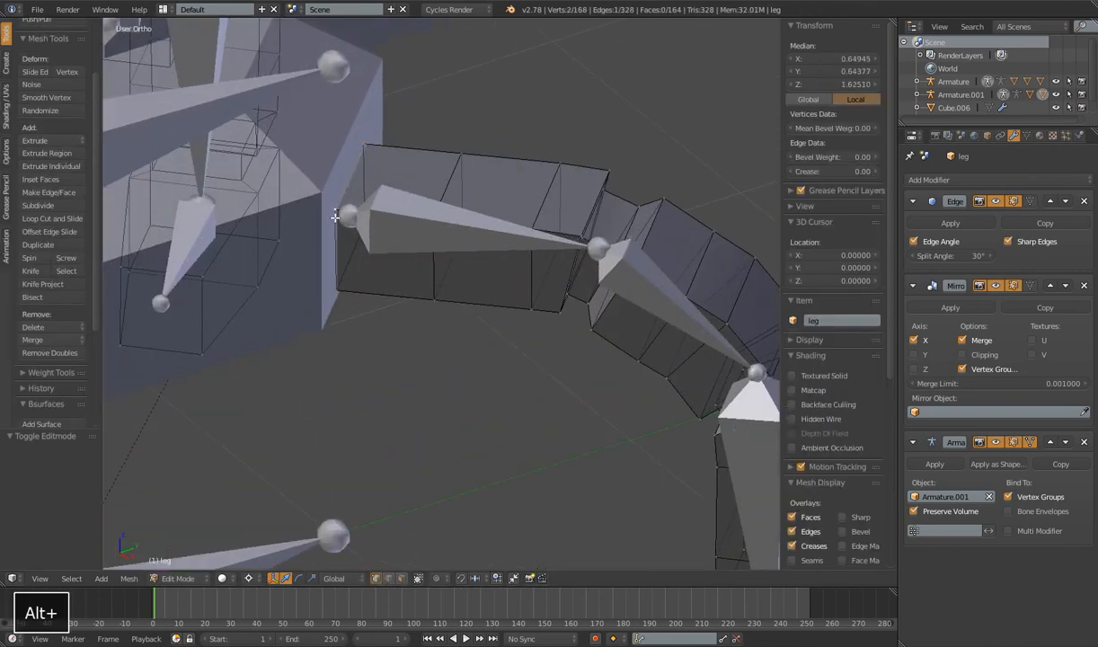
pyautogui.scroll(-6, 380, 254)
pyautogui.press('a')
pyautogui.press('b')
pyautogui.moveTo(372, 208); pyautogui.dragTo(417, 304)
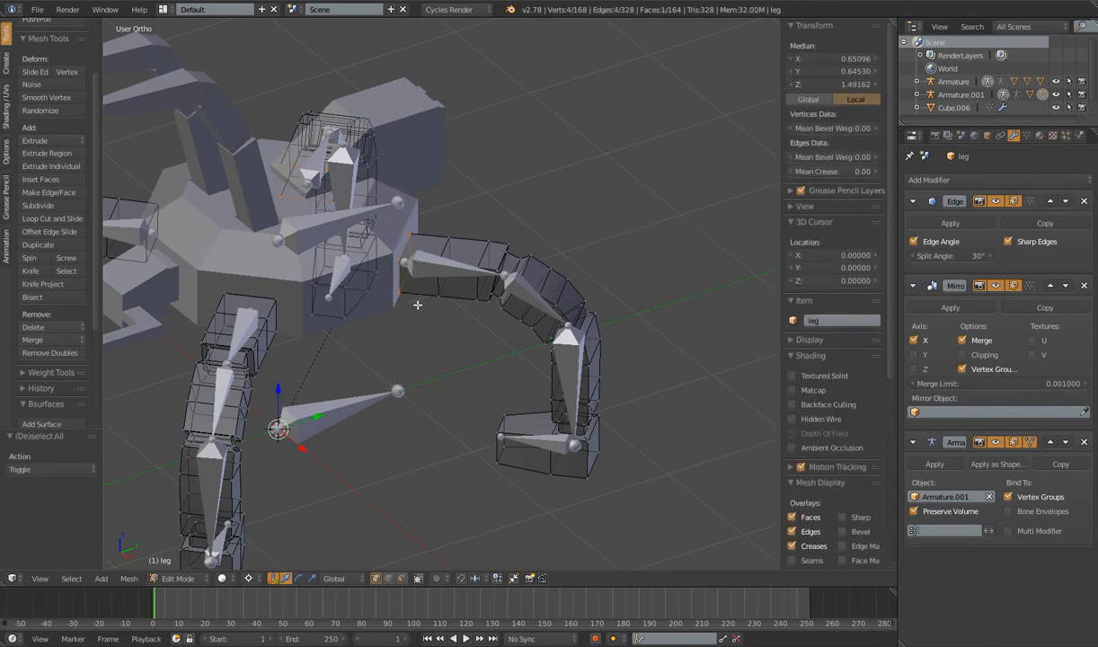
pyautogui.press('ctrl+KP_Add')
pyautogui.press('ctrl+KP_Add')
pyautogui.press('ctrl+KP_Add')
pyautogui.press('ctrl+KP_Add')
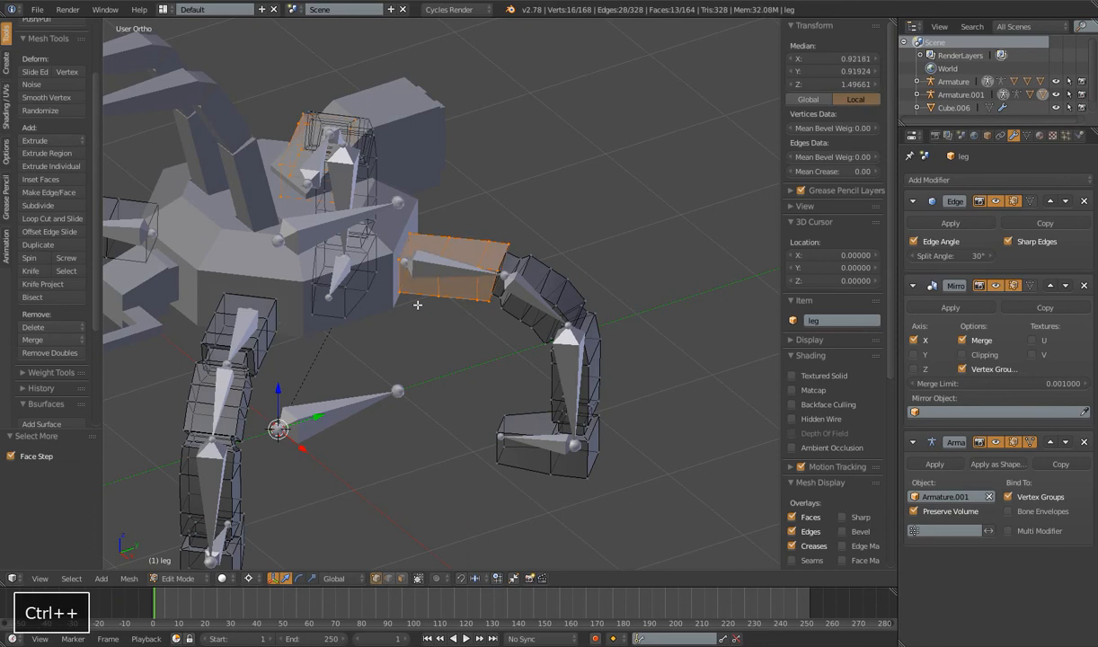
# Make MCH_leg.004.L the active vertex group and hide the selected upper segment.
pyautogui.click(1027, 135)
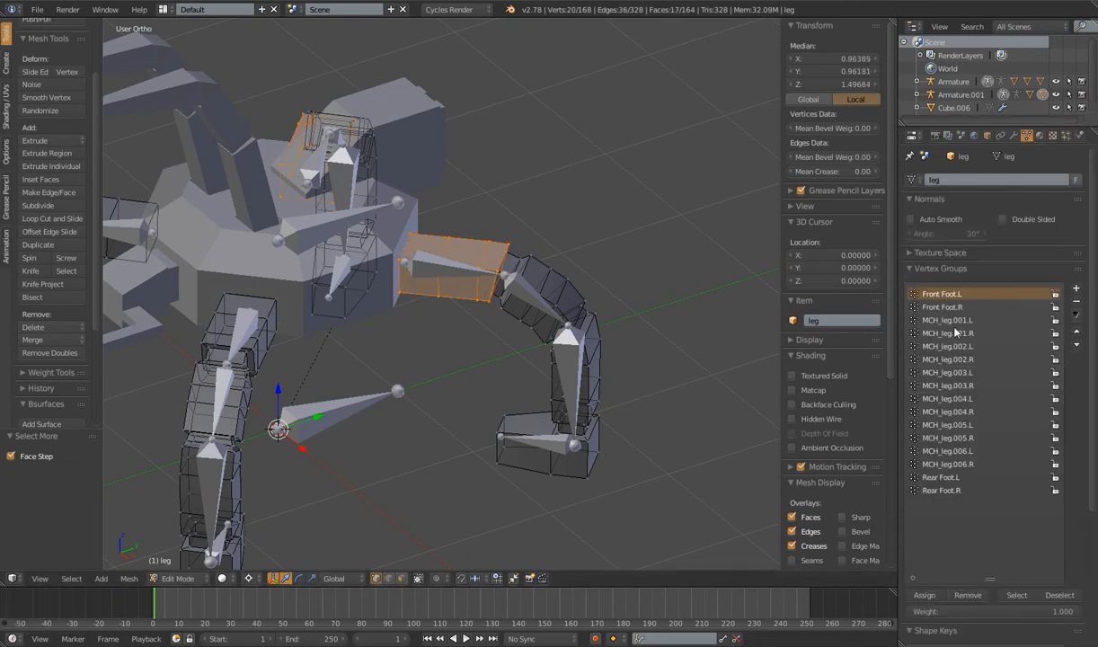
pyautogui.click(950, 401)
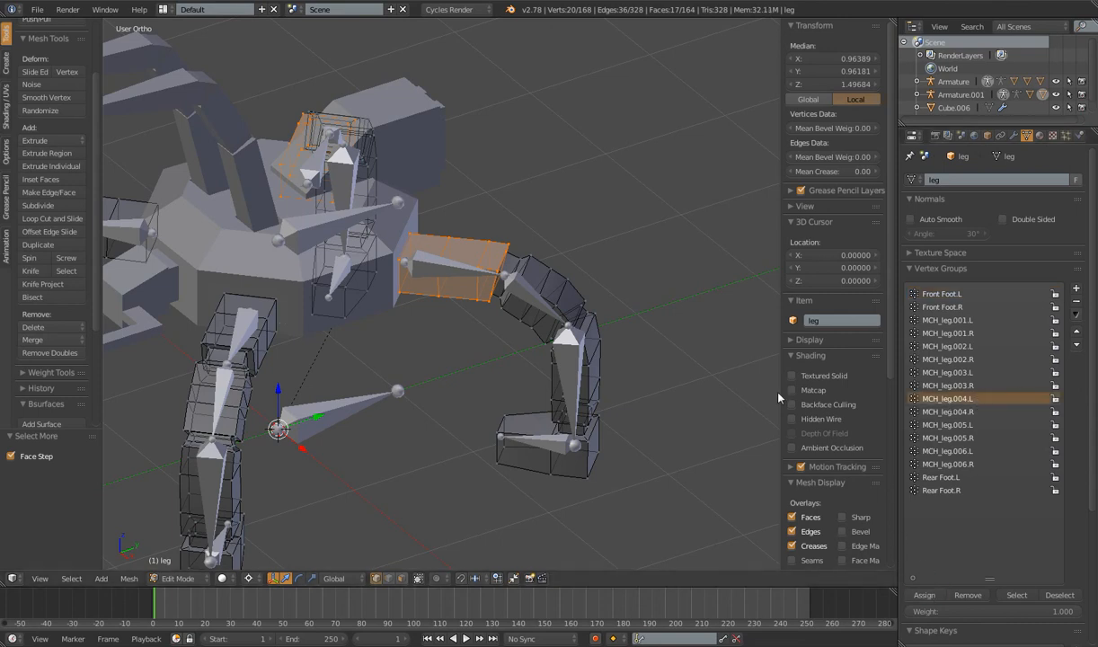
pyautogui.press('h')
# Select the rear left leg's whole middle segment, assign it to the MCH_leg.005.L vertex group and hide it.
pyautogui.hotkey('alt', 'h')
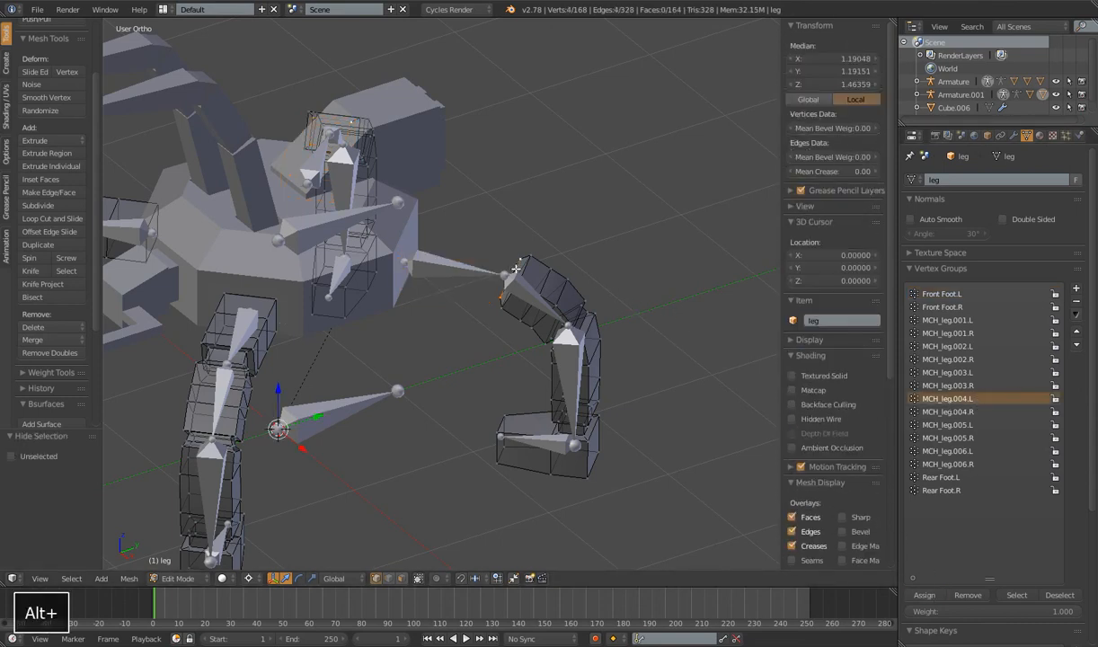
pyautogui.press('ctrl+KP_Add')
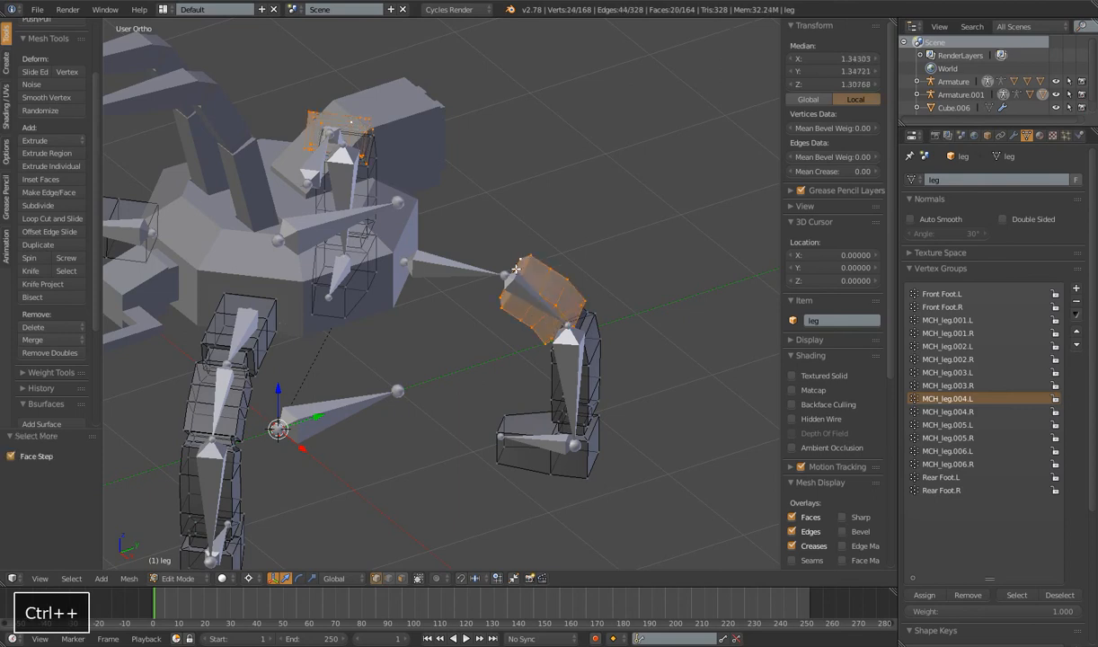
pyautogui.click(911, 424)
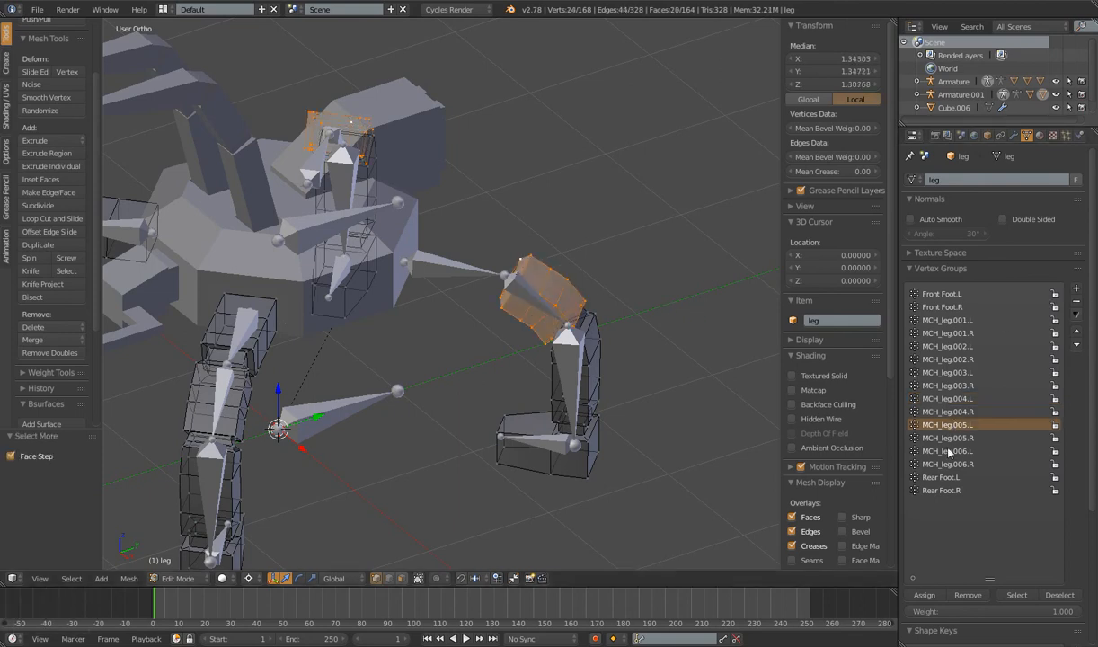
pyautogui.click(921, 598)
pyautogui.press('h')
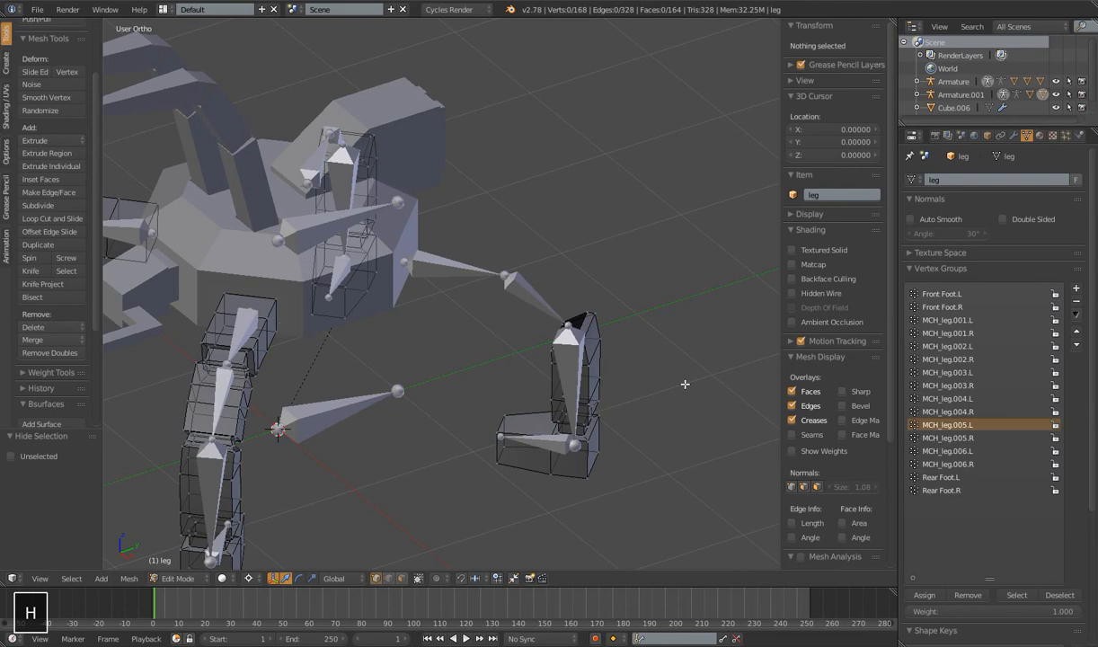
# Select the rear left leg's whole lower segment, assign it to the MCH_leg.006.L vertex group and hide it.
pyautogui.hotkey('alt', 'h')
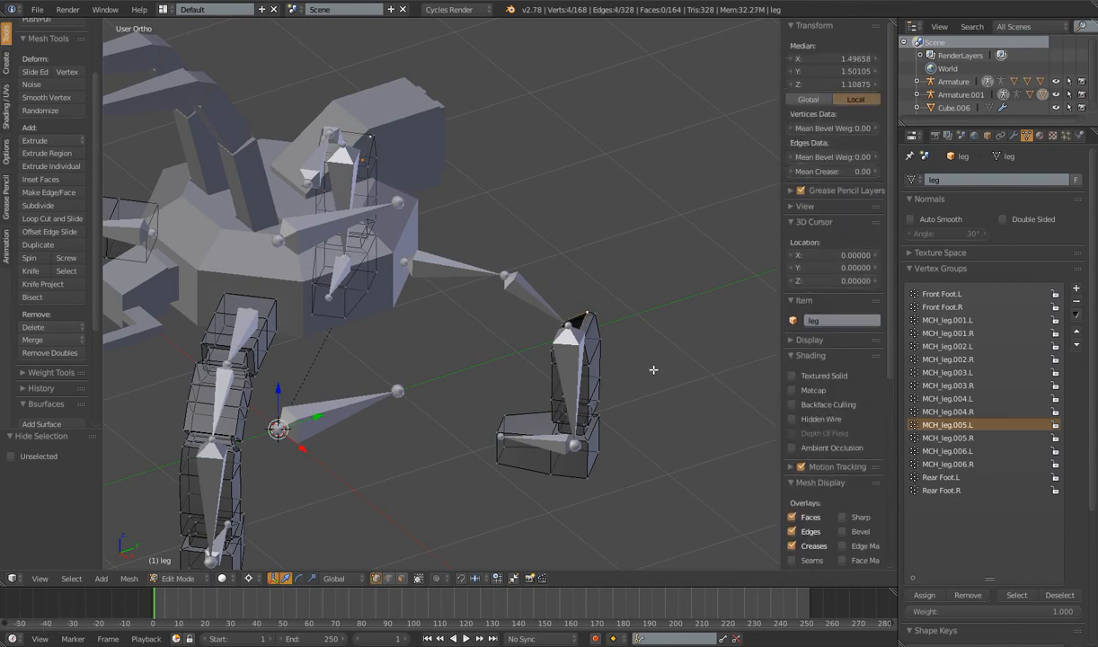
pyautogui.press('ctrl+KP_Add')
pyautogui.press('ctrl+KP_Add')
pyautogui.press('ctrl+KP_Add')
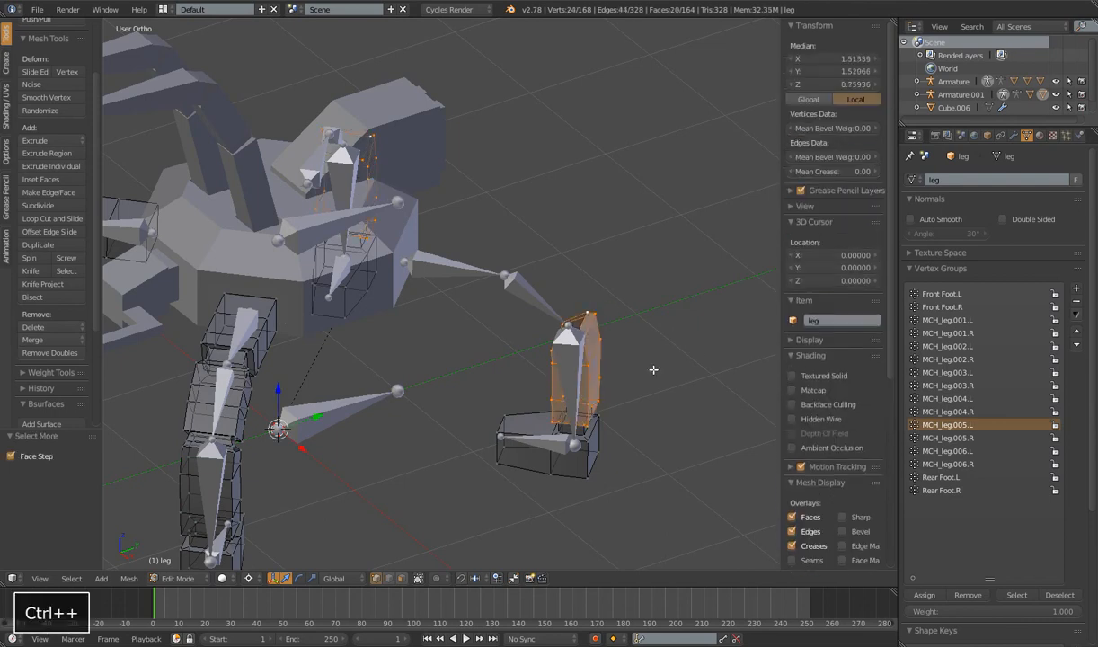
pyautogui.click(962, 454)
pyautogui.click(925, 595)
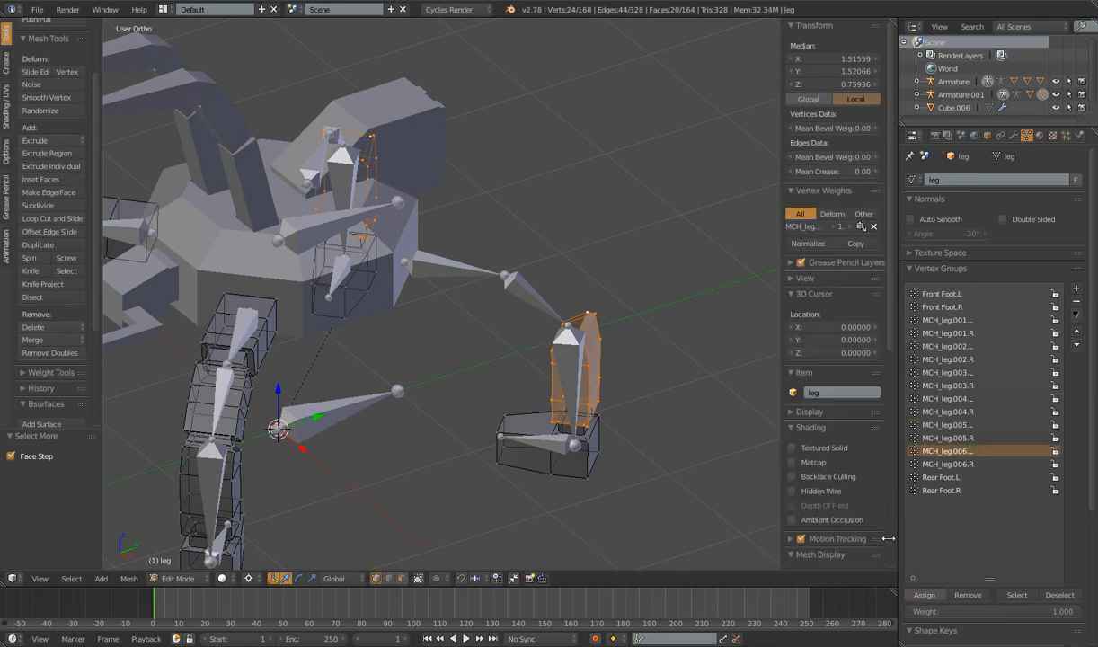
pyautogui.press('h')
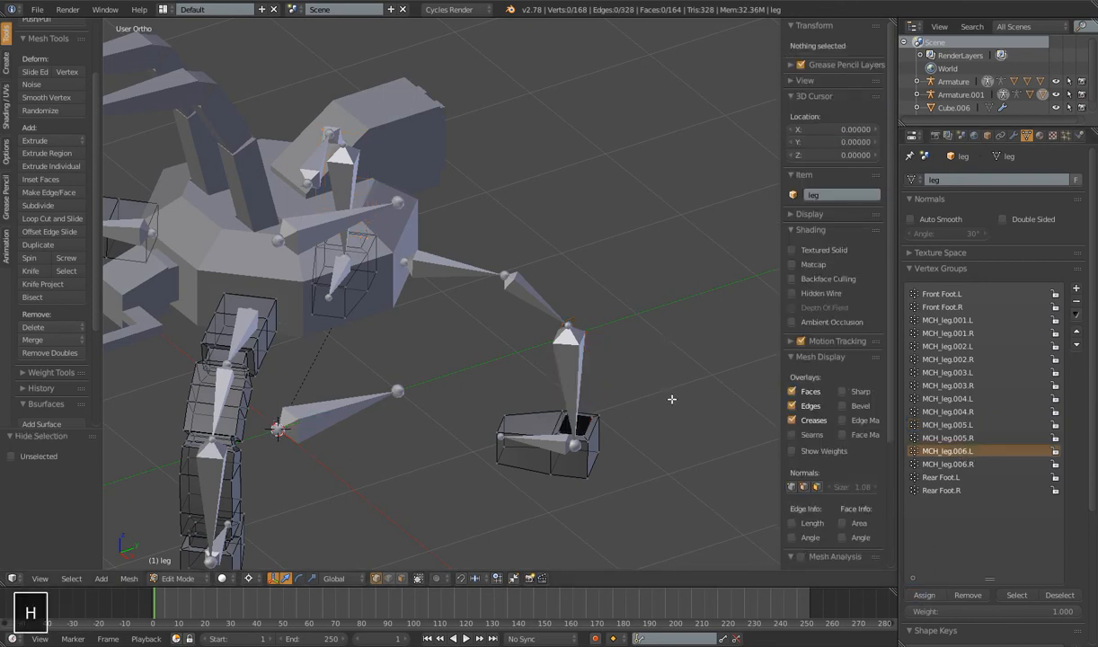
# Select all linked geometry of the rear left foot and assign it to the Rear Foot.L vertex group.
pyautogui.rightClick(601, 415)
pyautogui.hotkey('ctrl', 'l')
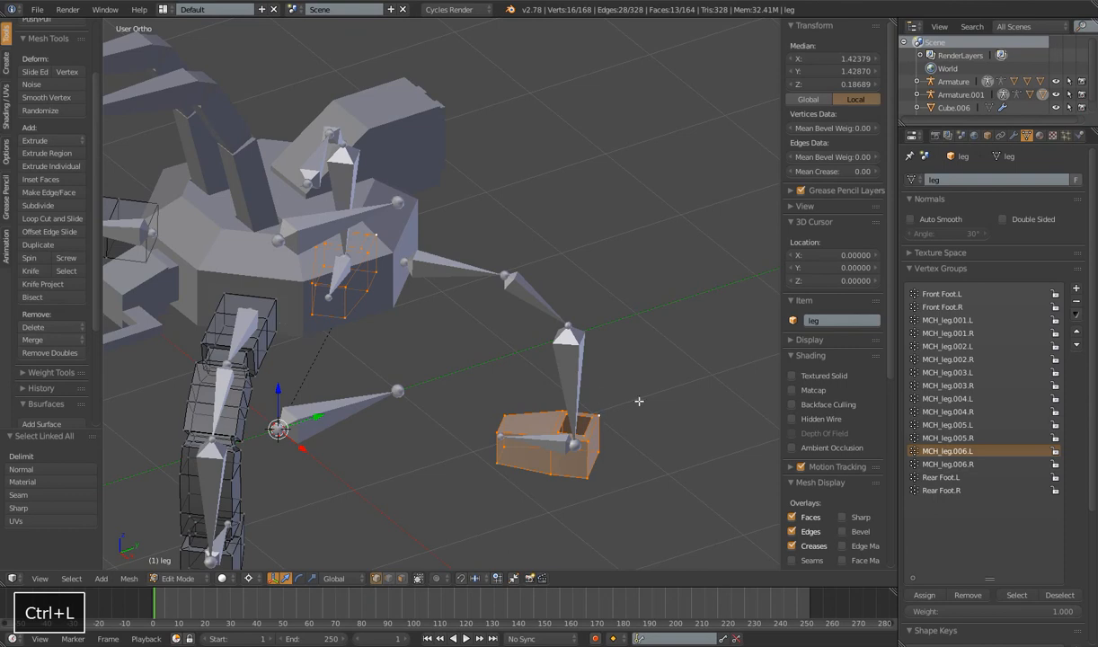
pyautogui.click(941, 477)
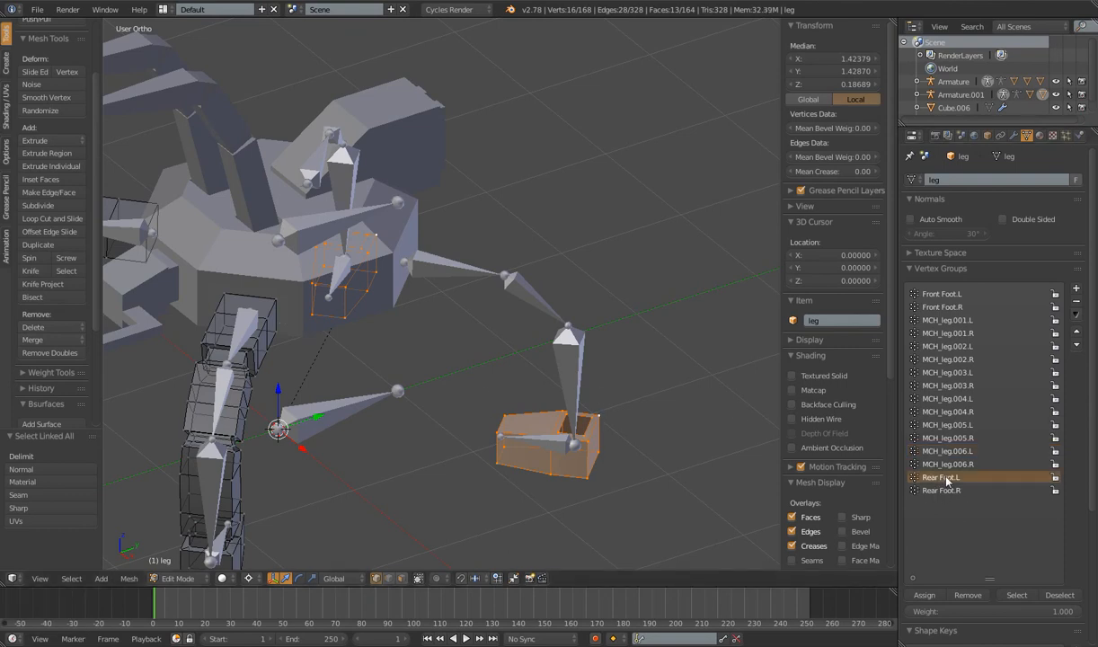
pyautogui.click(925, 595)
# Reveal the hidden rear leg segments and return the leg mesh to Object Mode.
pyautogui.scroll(-4, 629, 387)
pyautogui.hotkey('alt', 'h')
pyautogui.moveTo(605, 384)
pyautogui.mouseDown(button='middle')
pyautogui.moveTo(573, 383)
pyautogui.moveTo(600, 364)
pyautogui.mouseUp(button='middle')
pyautogui.moveTo(481, 383); pyautogui.dragTo(509, 372, button='middle')
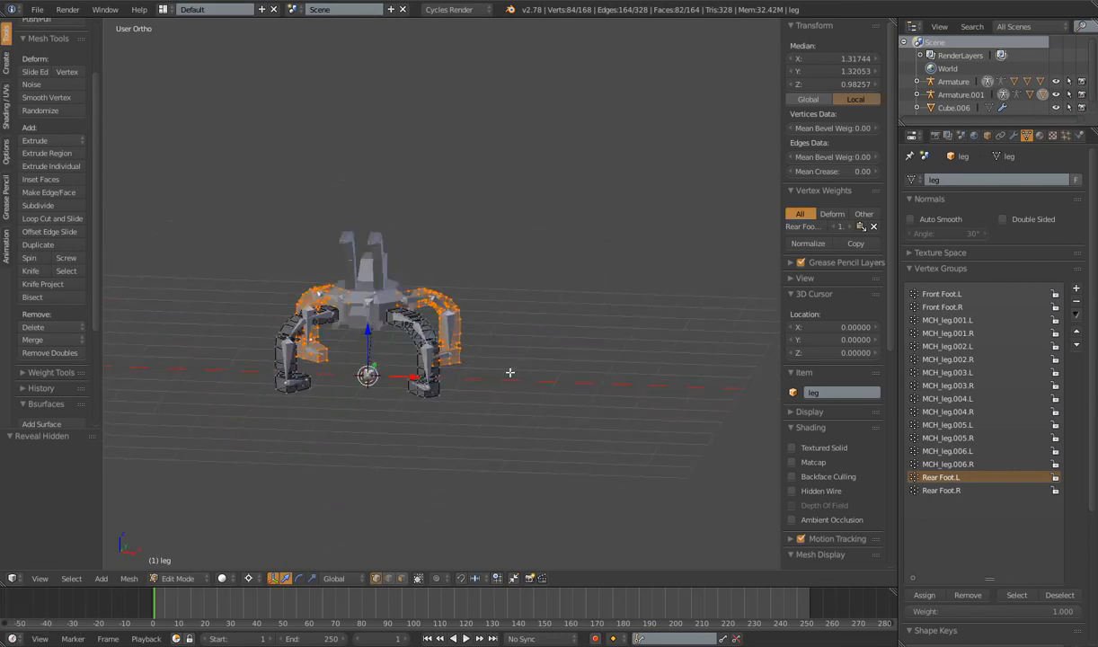
pyautogui.press('Tab')
pyautogui.scroll(3, 620, 378)
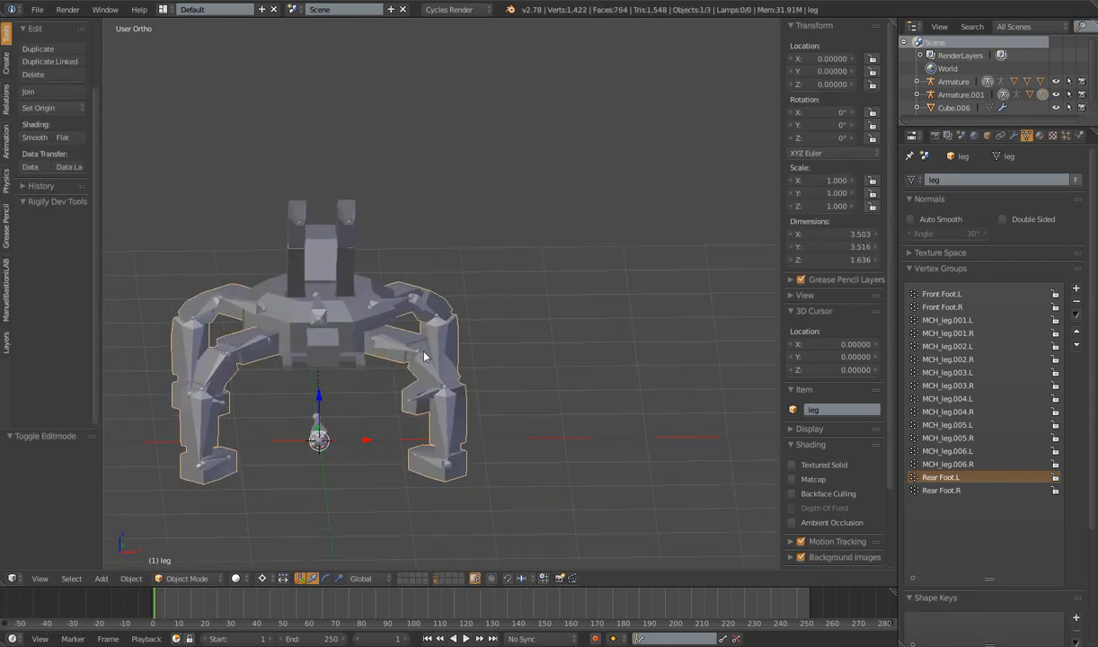
# Test the rear and front right foot bones by moving each one in turn and cancelling the move.
pyautogui.rightClick(225, 410)
pyautogui.press('g')
pyautogui.rightClick(251, 416)
pyautogui.rightClick(236, 452)
pyautogui.press('g')
pyautogui.rightClick(280, 445)
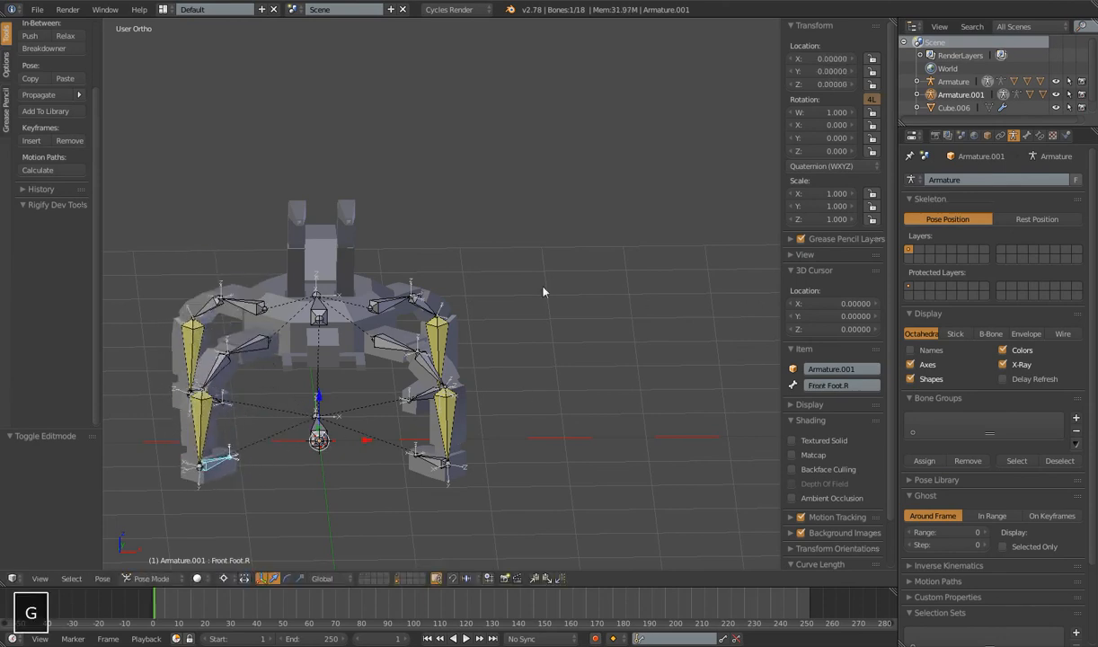
# Move the leg mesh's Mirror modifier to the top of the modifier stack and apply it.
pyautogui.rightClick(433, 292)
pyautogui.click(1015, 135)
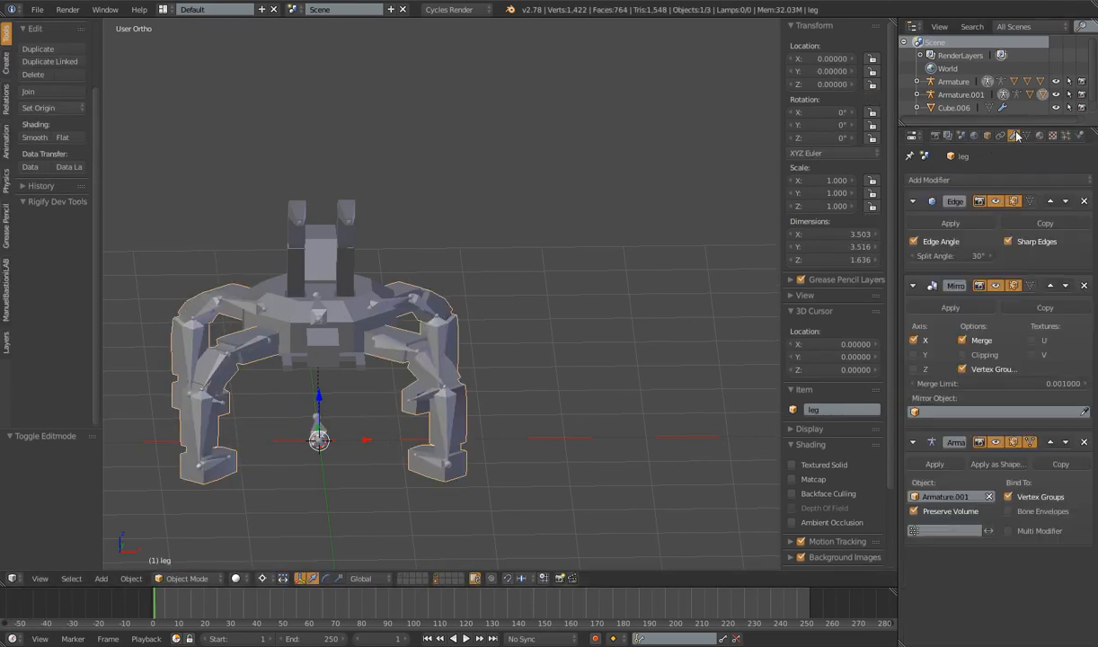
pyautogui.click(1050, 285)
pyautogui.click(950, 223)
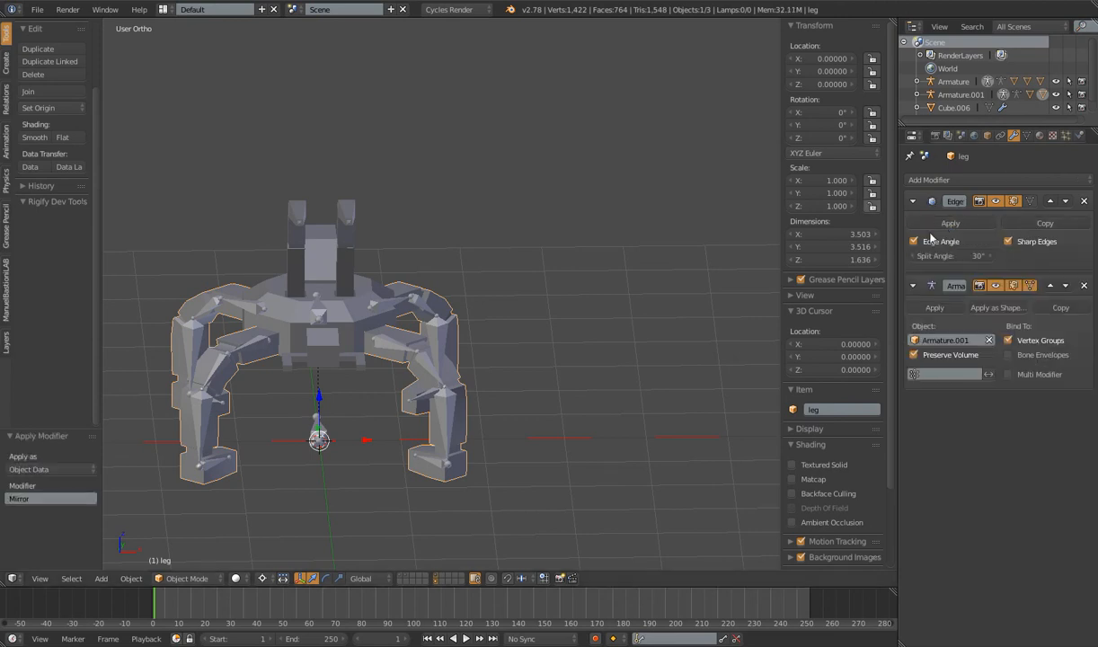
# Test how the legs deform by moving the Body bone twice and cancelling each move.
pyautogui.scroll(-4, 465, 431)
pyautogui.rightClick(433, 377)
pyautogui.rightClick(365, 284)
pyautogui.press('g')
pyautogui.rightClick(440, 310)
pyautogui.moveTo(468, 314); pyautogui.dragTo(465, 355, button='middle')
pyautogui.scroll(3, 423, 336)
pyautogui.press('g')
pyautogui.rightClick(443, 322)
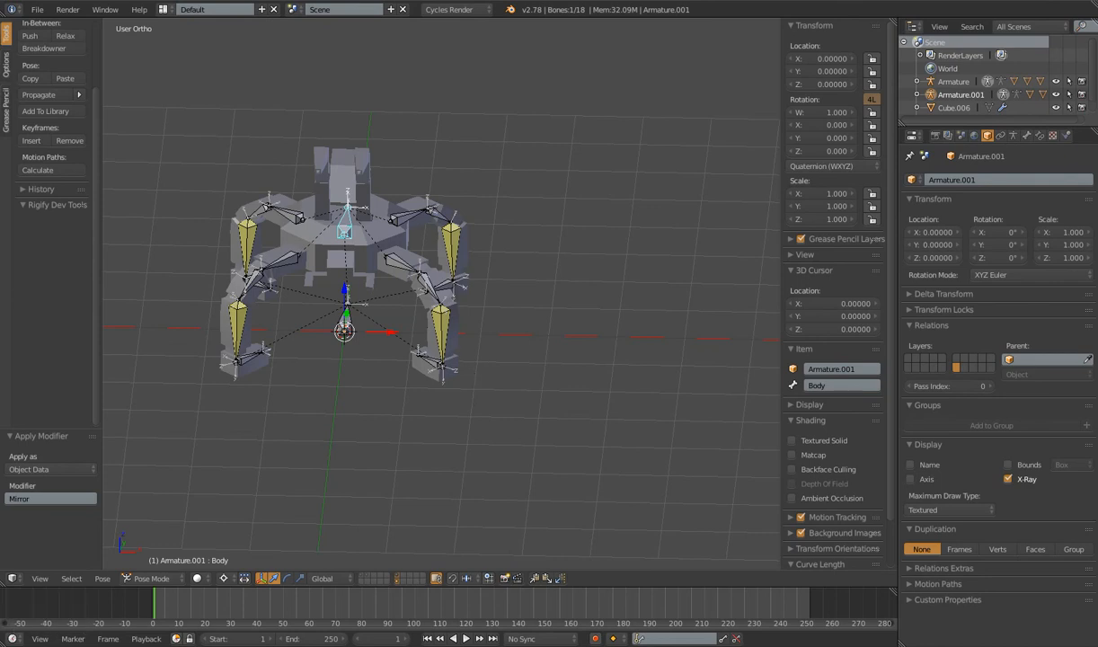
# Select the Front Foot.L bone, test the front left leg by moving it and cancel the move.
pyautogui.scroll(4, 373, 336)
pyautogui.keyDown('shift'); pyautogui.moveTo(405, 350); pyautogui.dragTo(433, 299, button='middle'); pyautogui.keyUp('shift')
pyautogui.rightClick(457, 350)
pyautogui.moveTo(457, 351); pyautogui.dragTo(425, 336, button='middle')
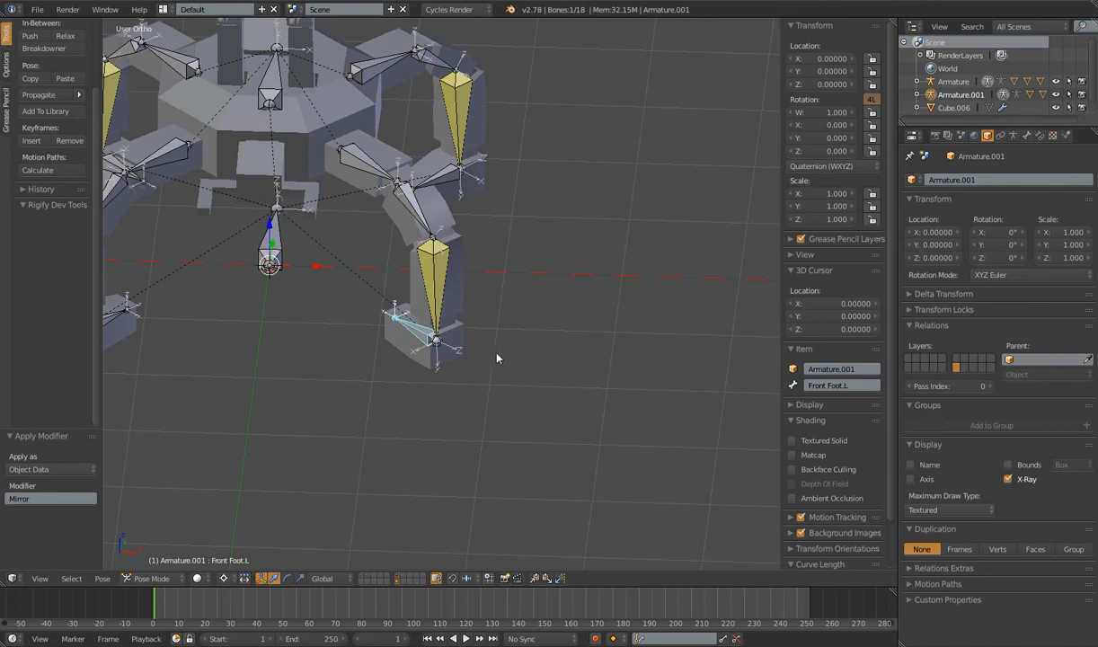
pyautogui.press('g')
pyautogui.rightClick(430, 349)
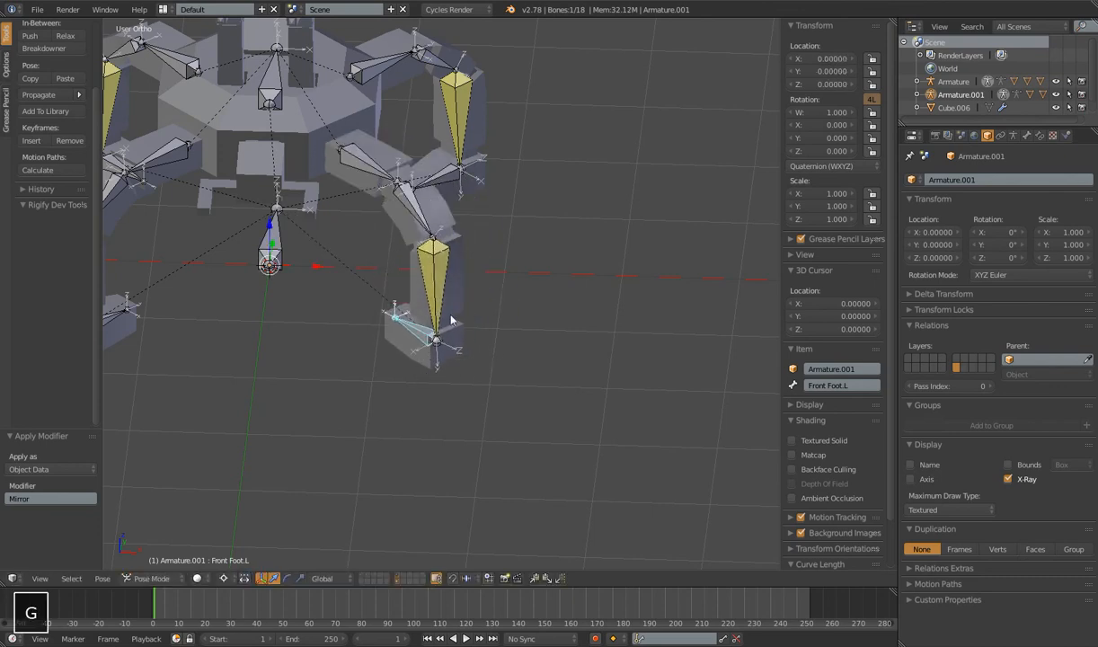
# Try rotating the Front Foot.L bone around the X axis and cancel the rotation.
pyautogui.scroll(-3, 465, 377)
pyautogui.moveTo(458, 377)
pyautogui.mouseDown(button='middle')
pyautogui.moveTo(414, 380)
pyautogui.moveTo(473, 366)
pyautogui.mouseUp(button='middle')
pyautogui.scroll(3, 473, 367)
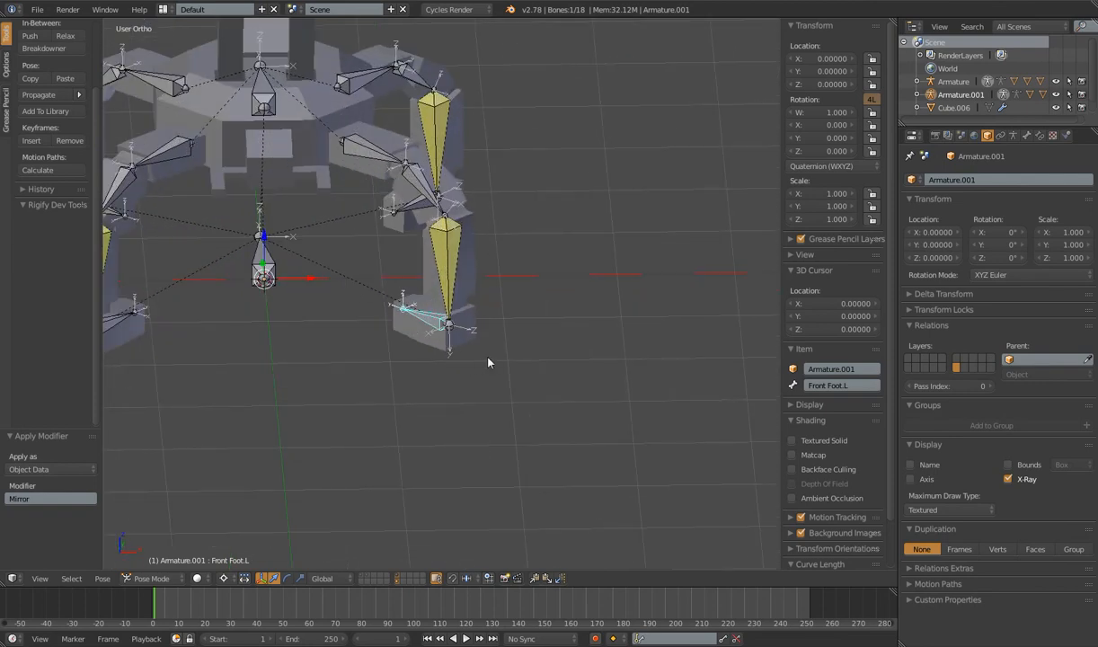
pyautogui.press('r')
pyautogui.press('x')
pyautogui.rightClick(504, 372)
# Set the pivot point to Active Element, then test rotating Front Foot.L around its local X axis and moving it, cancelling both.
pyautogui.click(226, 580)
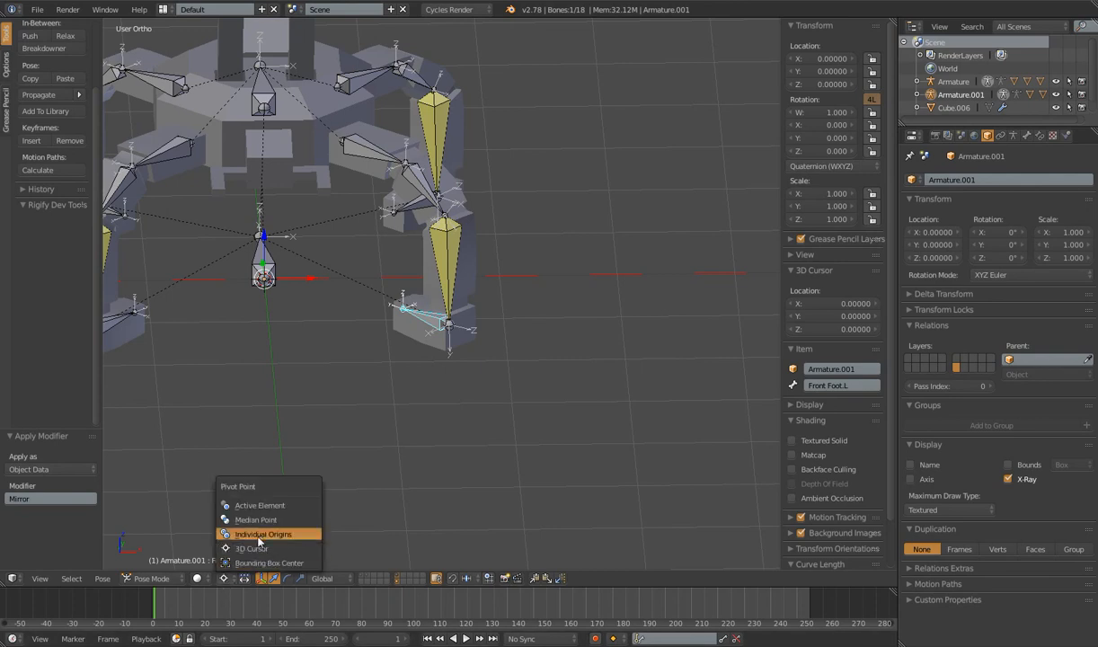
pyautogui.click(258, 509)
pyautogui.press('r')
pyautogui.press('x')
pyautogui.press('x')
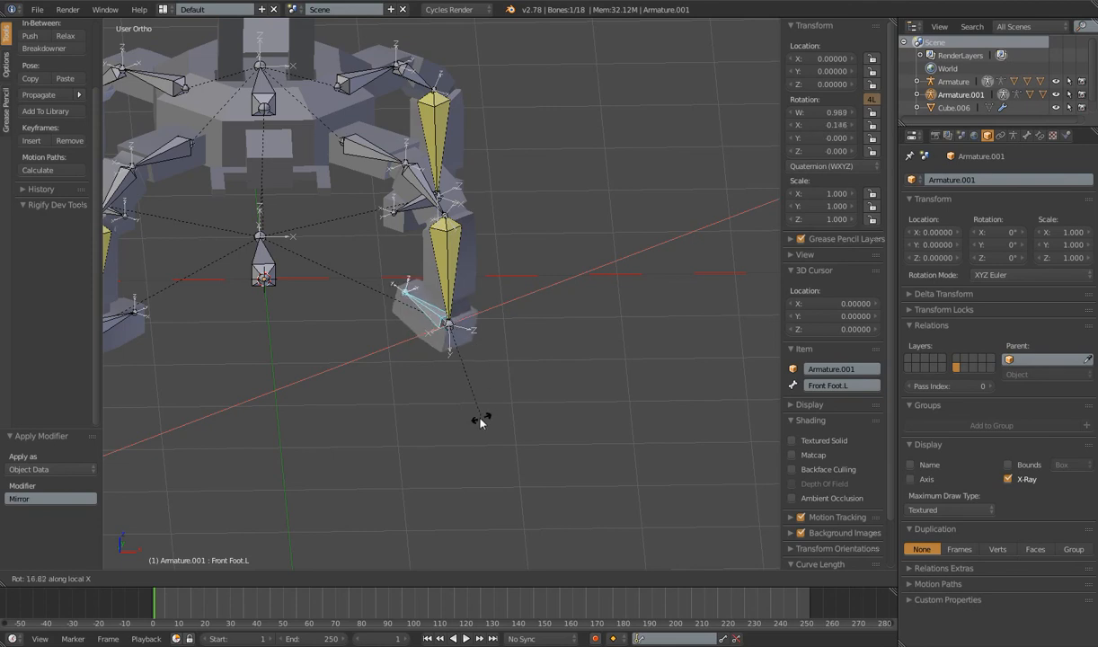
pyautogui.rightClick(482, 388)
pyautogui.press('g')
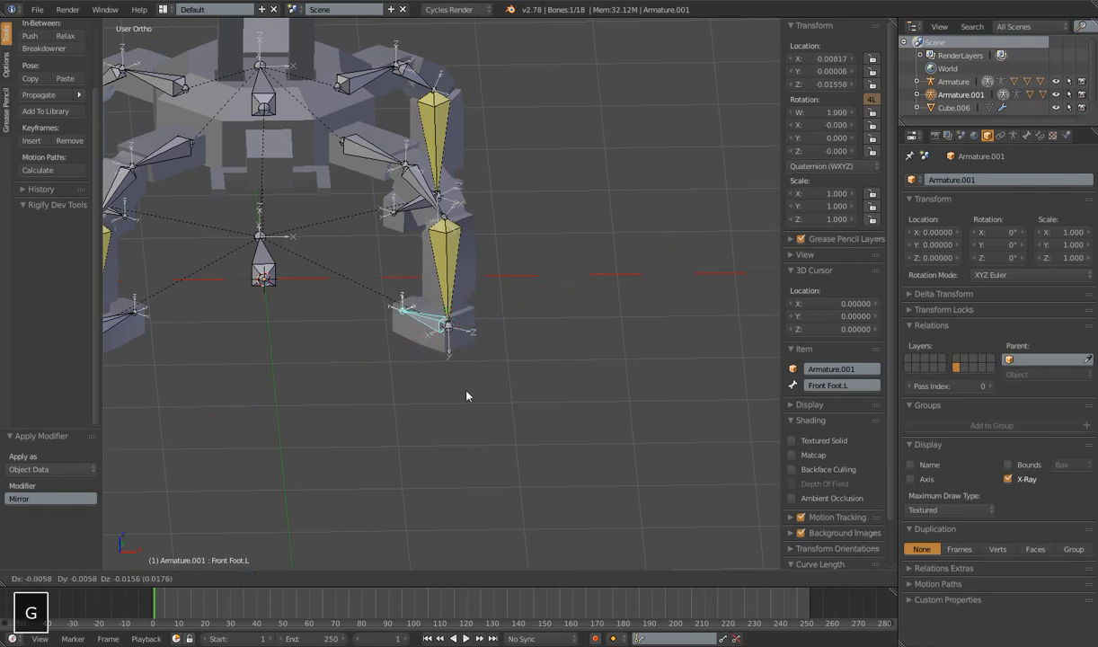
pyautogui.rightClick(482, 367)
# Examine the rigged spider robot from several angles and select the Body bone.
pyautogui.scroll(-5, 464, 368)
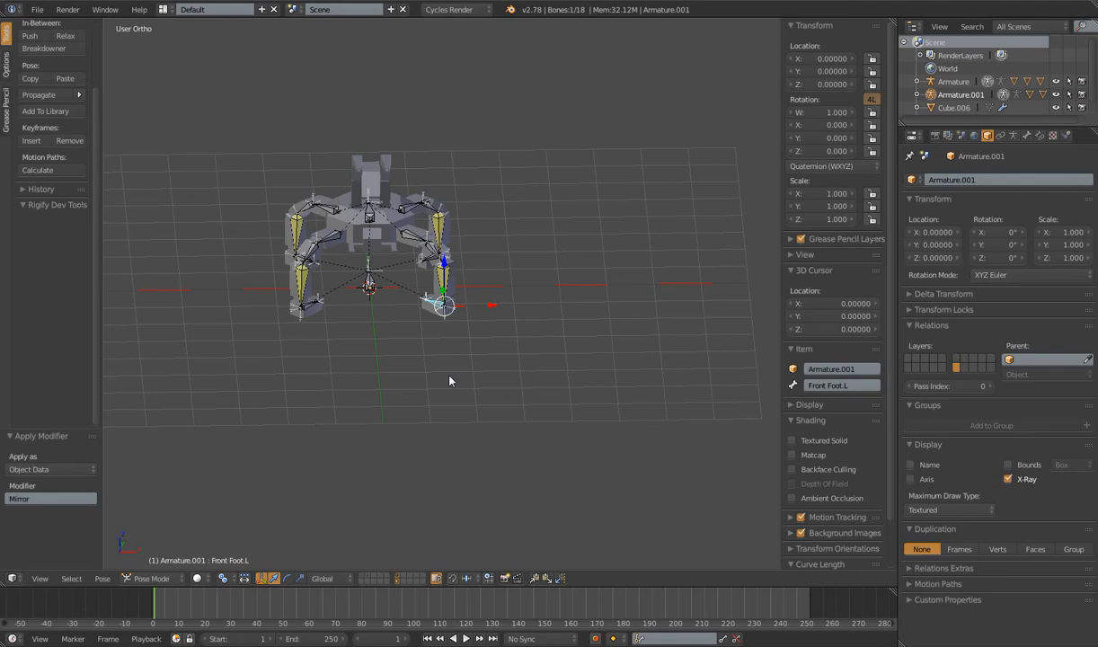
pyautogui.scroll(6, 450, 377)
pyautogui.moveTo(488, 327); pyautogui.dragTo(589, 380, button='middle')
pyautogui.scroll(-2, 476, 314)
pyautogui.scroll(-5, 483, 329)
pyautogui.moveTo(506, 335); pyautogui.dragTo(466, 337, button='middle')
pyautogui.scroll(3, 465, 328)
pyautogui.keyDown('shift'); pyautogui.moveTo(479, 200); pyautogui.dragTo(539, 269, button='middle'); pyautogui.keyUp('shift')
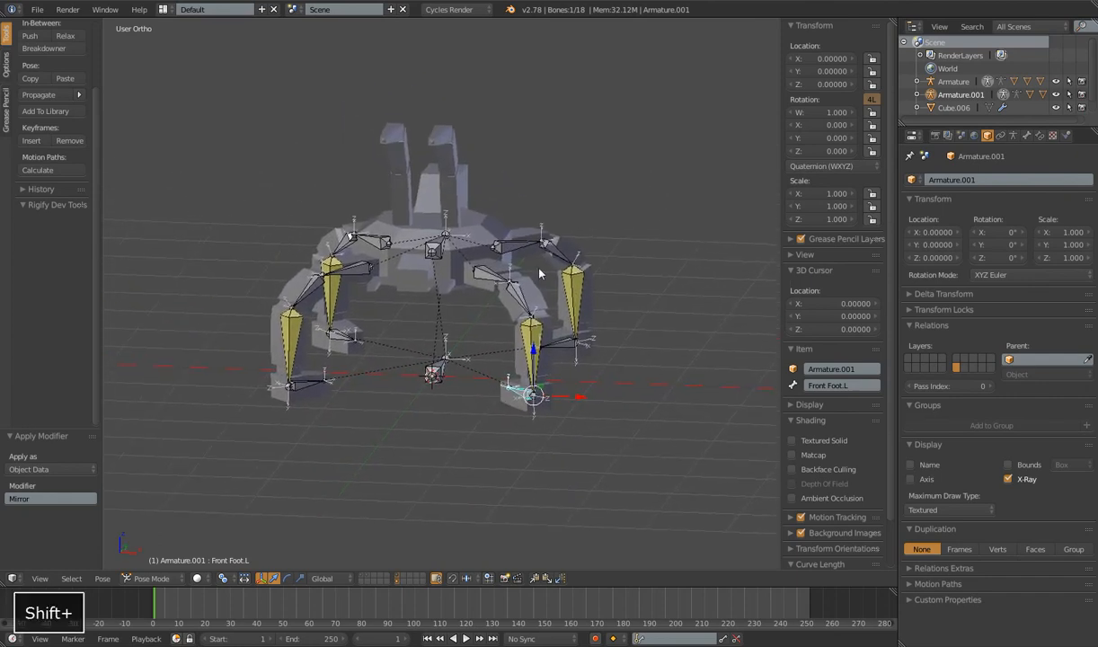
pyautogui.moveTo(405, 270); pyautogui.dragTo(446, 307, button='middle')
pyautogui.rightClick(433, 255)
pyautogui.moveTo(529, 330); pyautogui.dragTo(454, 335, button='middle')
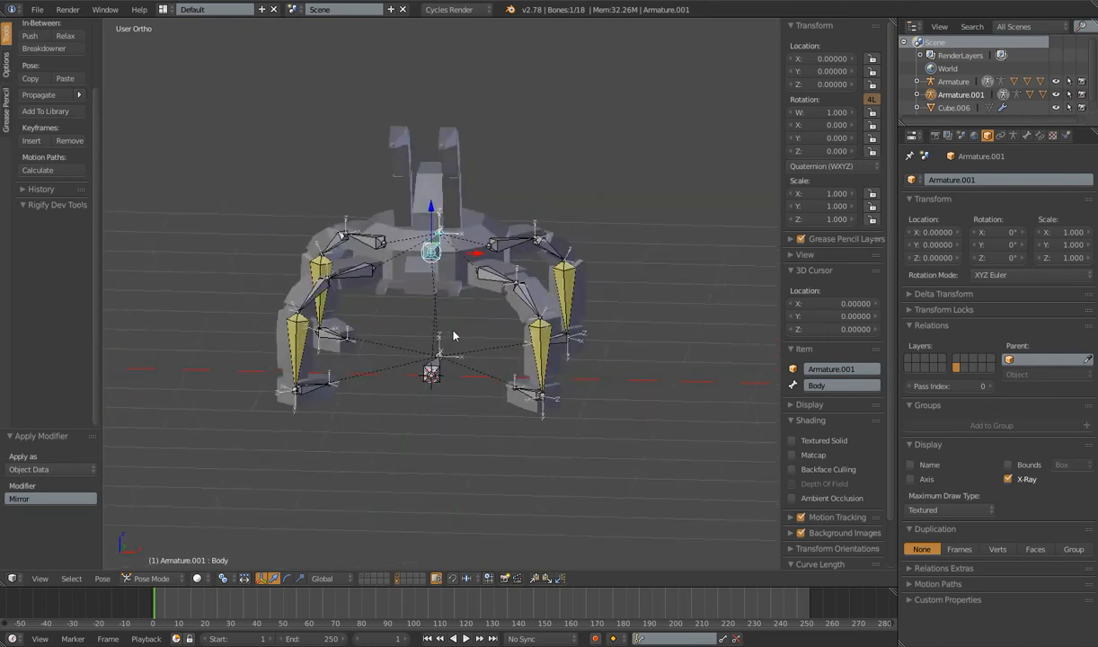
# Select the leg mesh and examine its fit to the bones around the joints.
pyautogui.rightClick(540, 286)
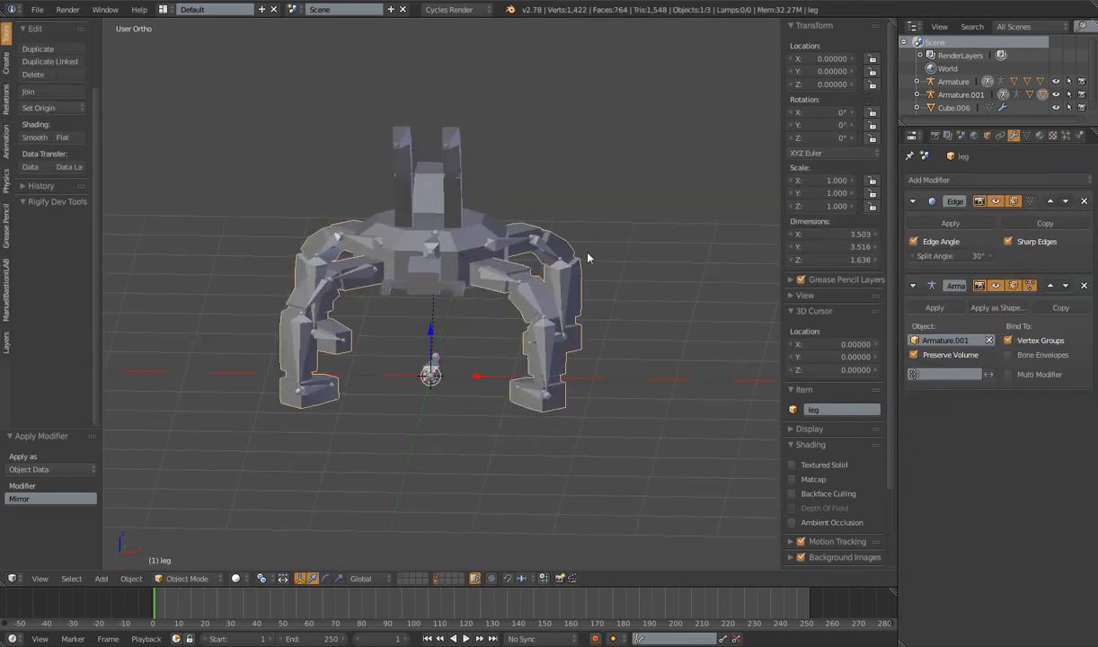
pyautogui.scroll(-2, 581, 377)
pyautogui.moveTo(546, 371); pyautogui.dragTo(527, 360, button='middle')
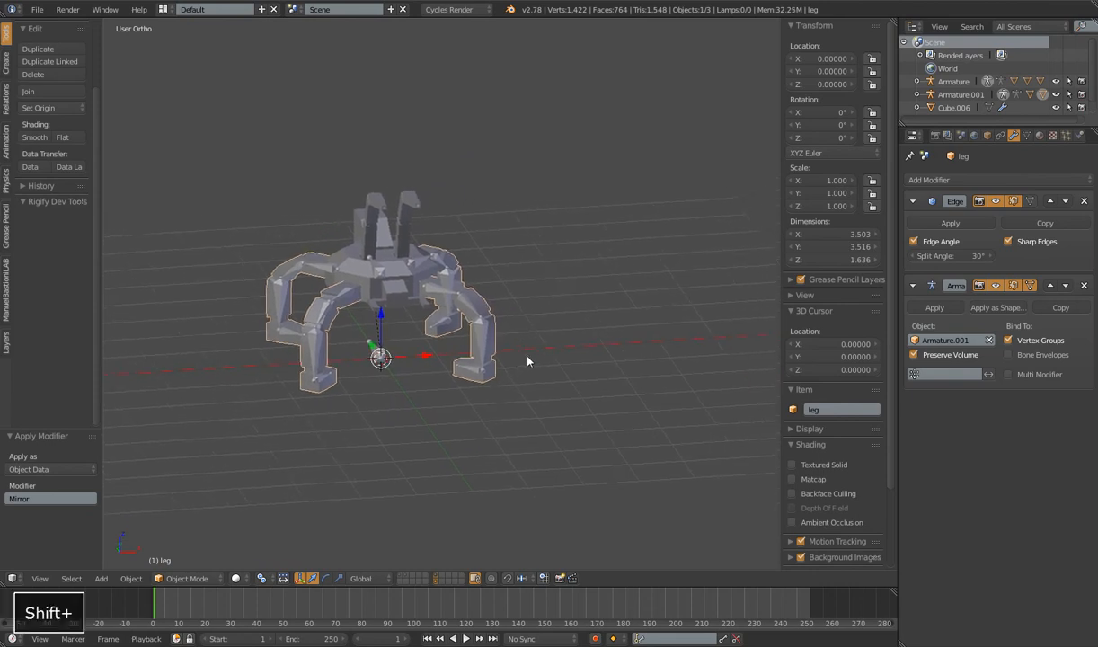
pyautogui.scroll(5, 530, 356)
pyautogui.moveTo(442, 348); pyautogui.dragTo(541, 348, button='middle')
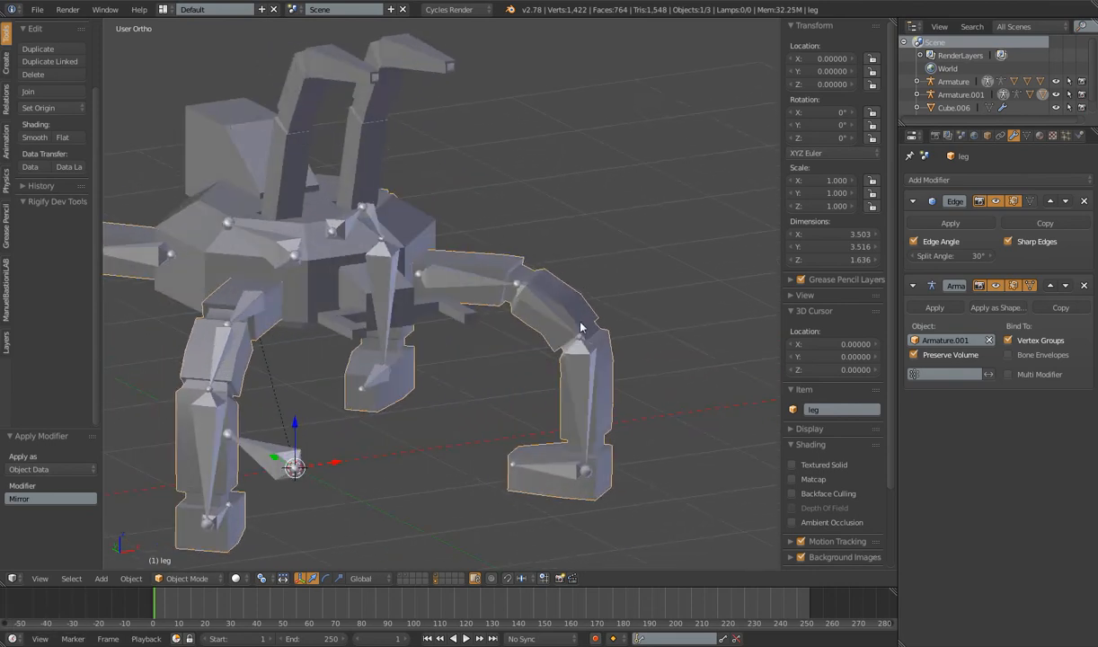
# Check the front left leg's bones one after another, ending with Front Foot.L, and view the whole rig.
pyautogui.rightClick(543, 310)
pyautogui.rightClick(468, 275)
pyautogui.rightClick(587, 372)
pyautogui.rightClick(561, 472)
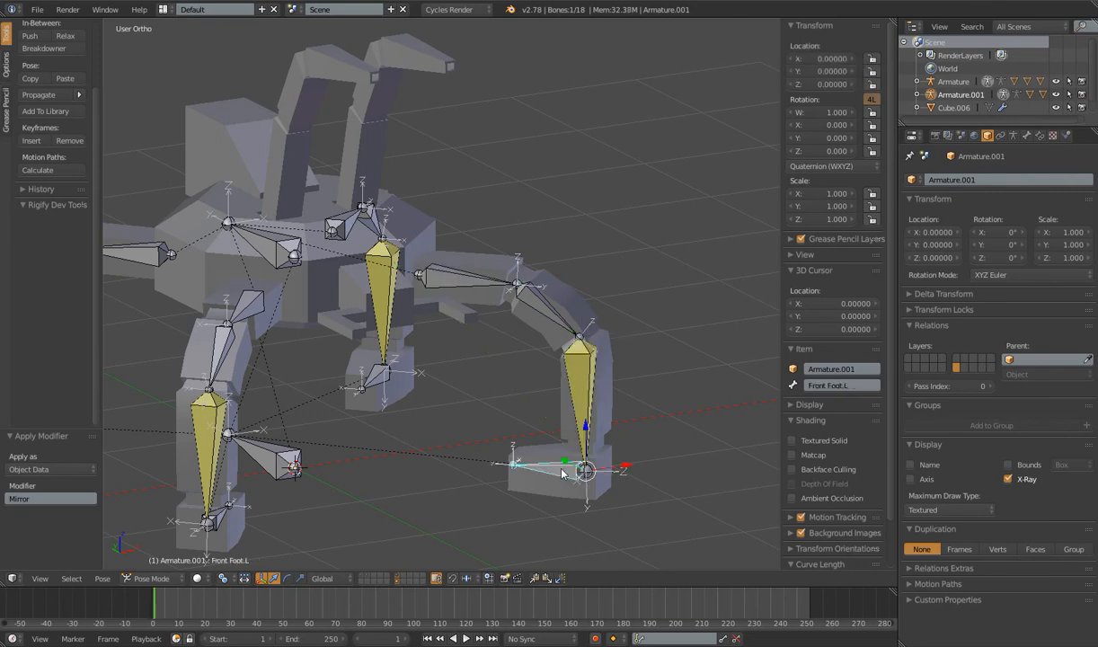
pyautogui.scroll(-3, 562, 472)
pyautogui.moveTo(539, 444); pyautogui.dragTo(464, 444, button='middle')
pyautogui.scroll(-1, 464, 444)
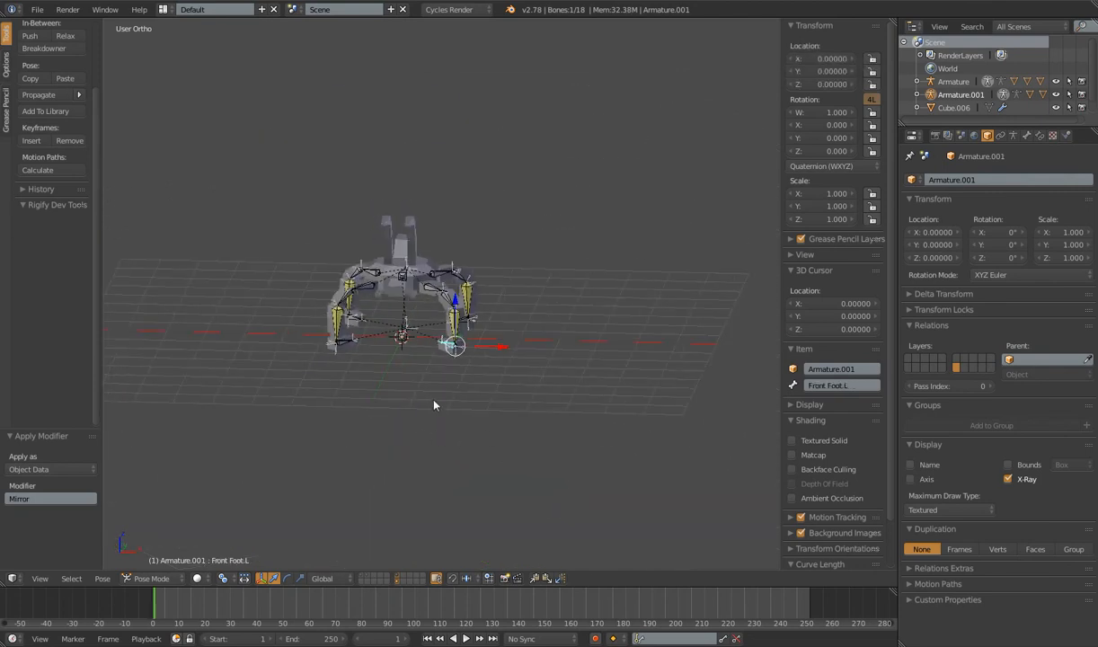
pyautogui.moveTo(433, 406); pyautogui.dragTo(452, 416, button='middle')
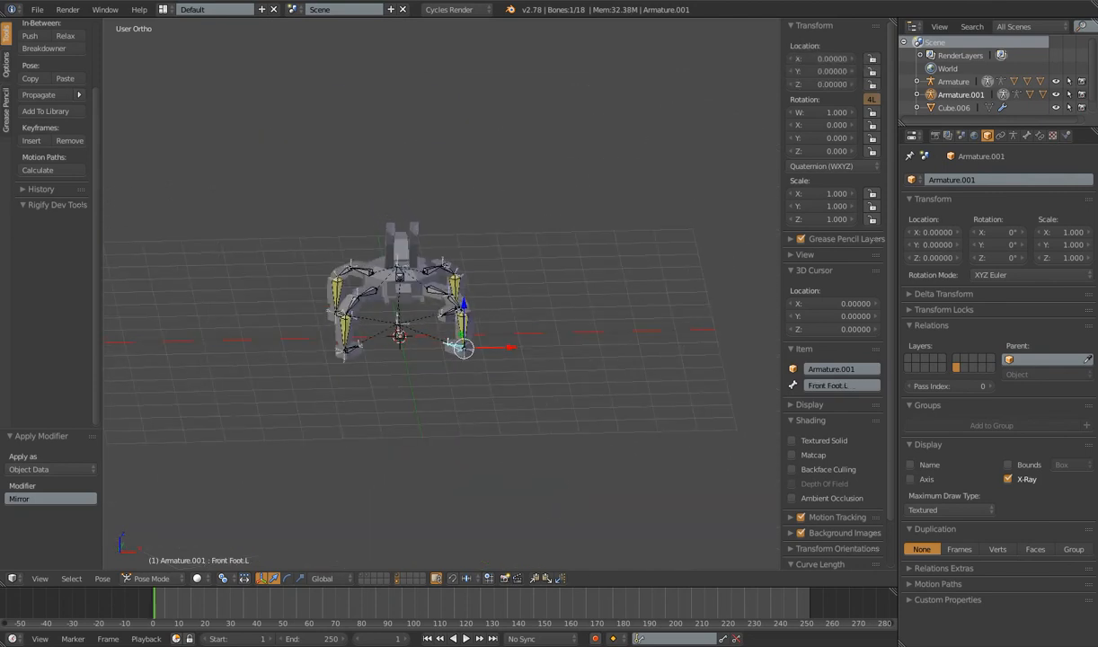